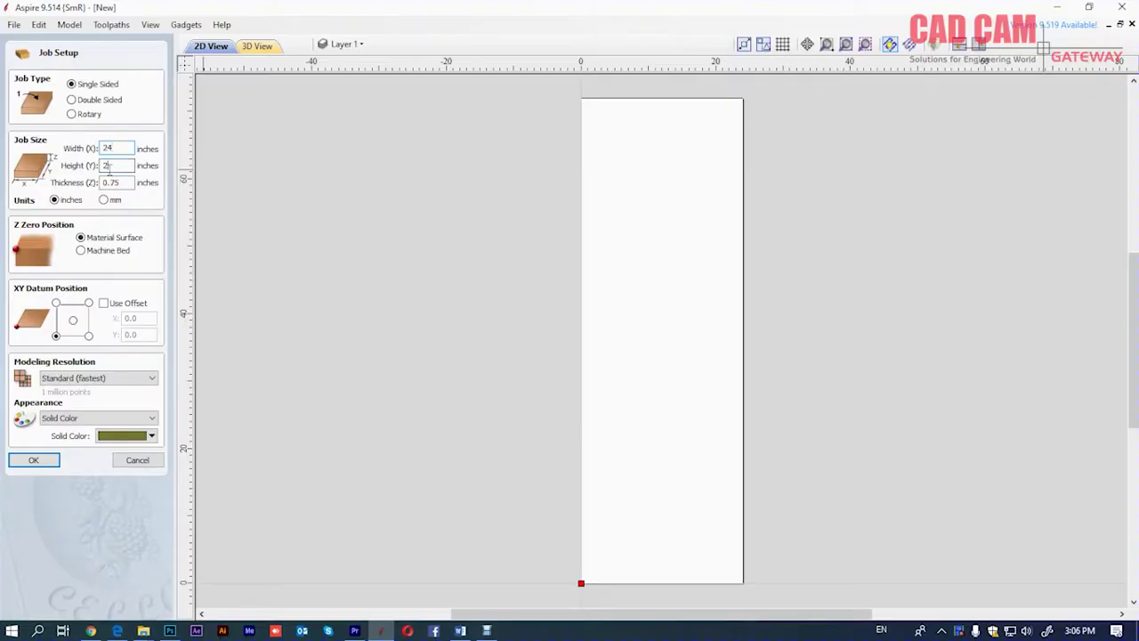
Accept the single-sided 24 × 24 in. job, 0.75 in. thick, measured in inches
{"action": "left_click", "coordinate": [33, 461]}
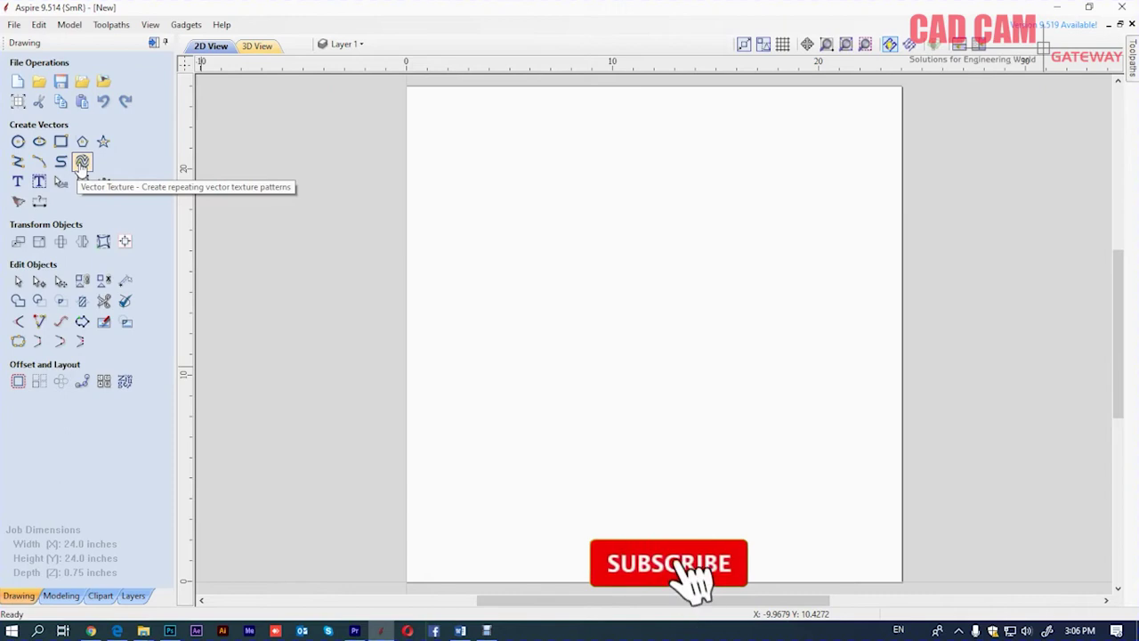
{"action": "left_click", "coordinate": [60, 140]}
Draw a 24 × 24 in. rectangle from the sheet's top-left to bottom-right corner
{"action": "left_click_drag", "start_coordinate": [407, 87], "coordinate": [893, 570]}
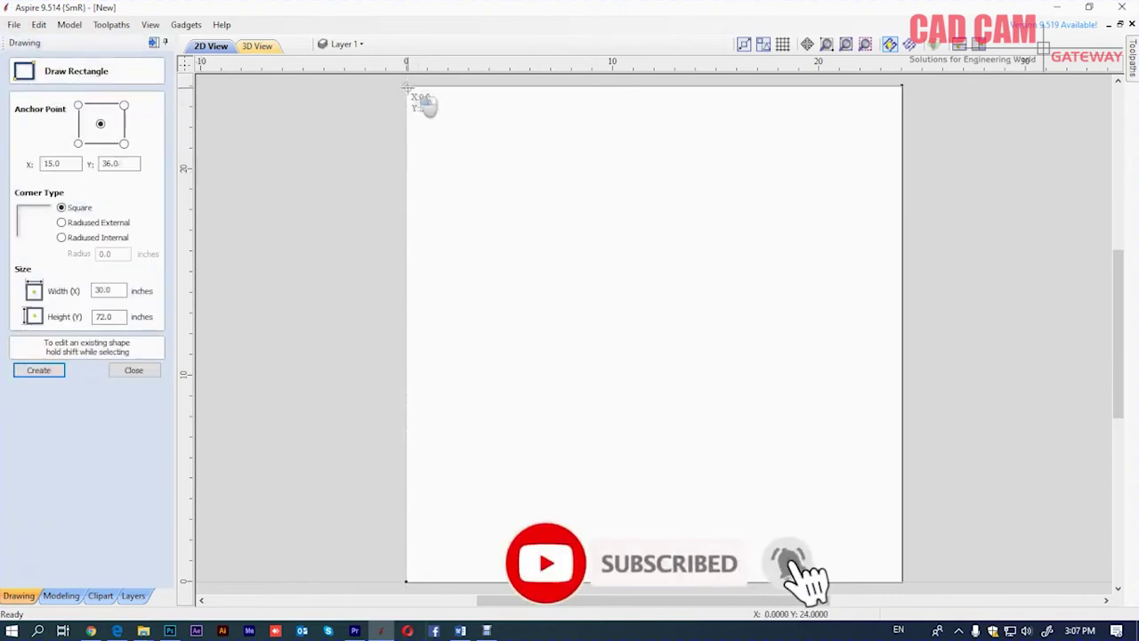
{"action": "left_click_drag", "start_coordinate": [893, 570], "coordinate": [901, 582]}
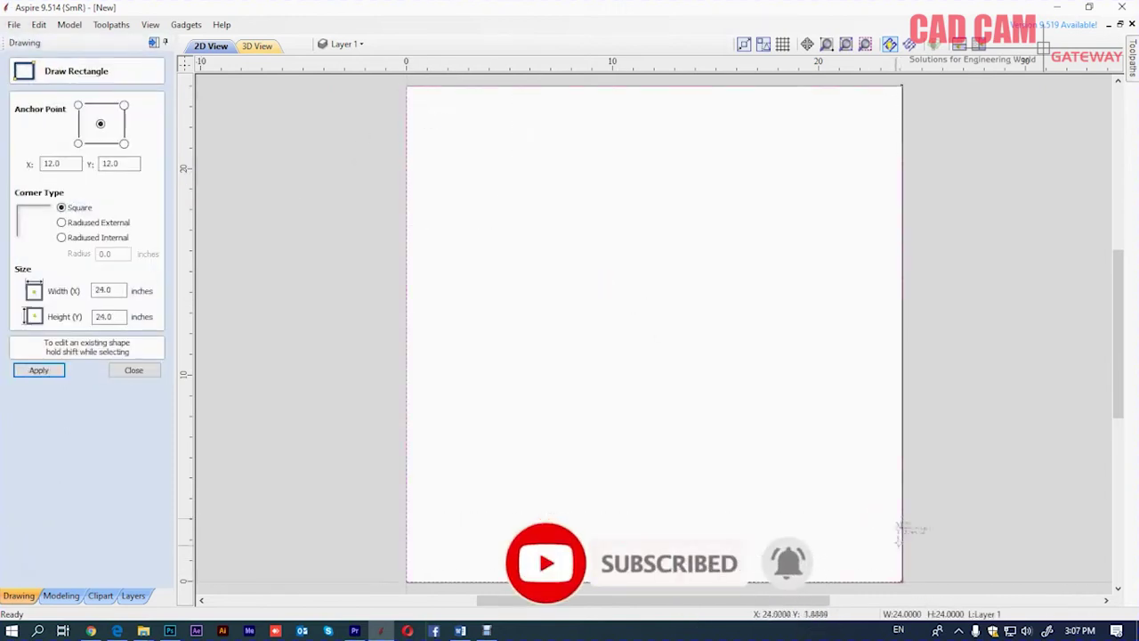
{"action": "left_click", "coordinate": [134, 369]}
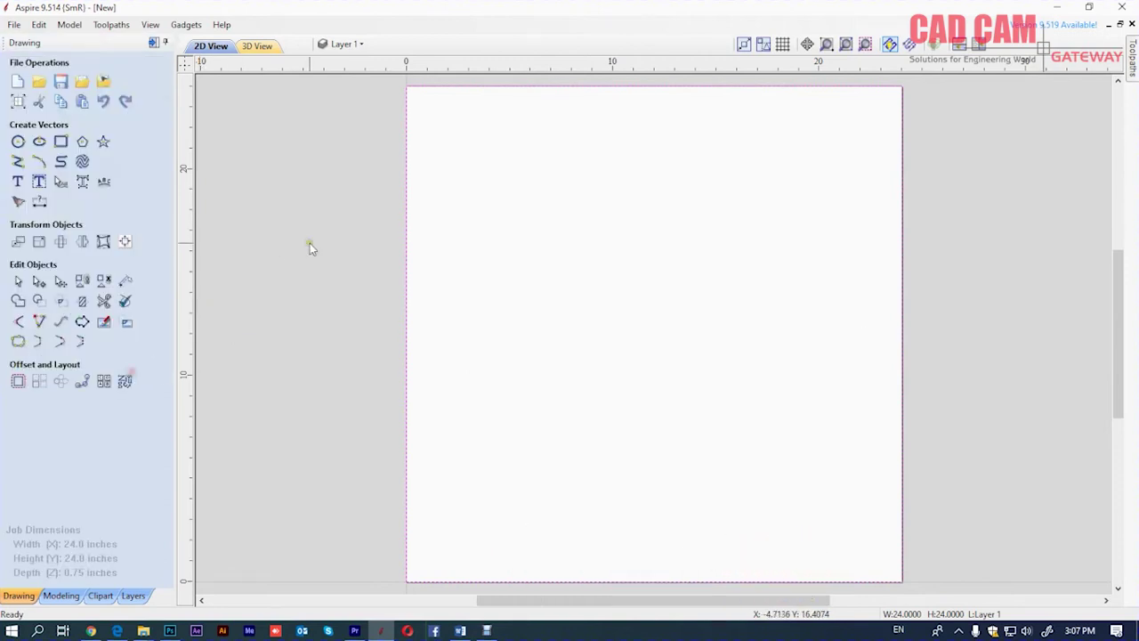
Preview the default wave vector texture: 4 in. spacing, 3 in. amplitude, 5 in. wavelength
{"action": "left_click", "coordinate": [82, 162]}
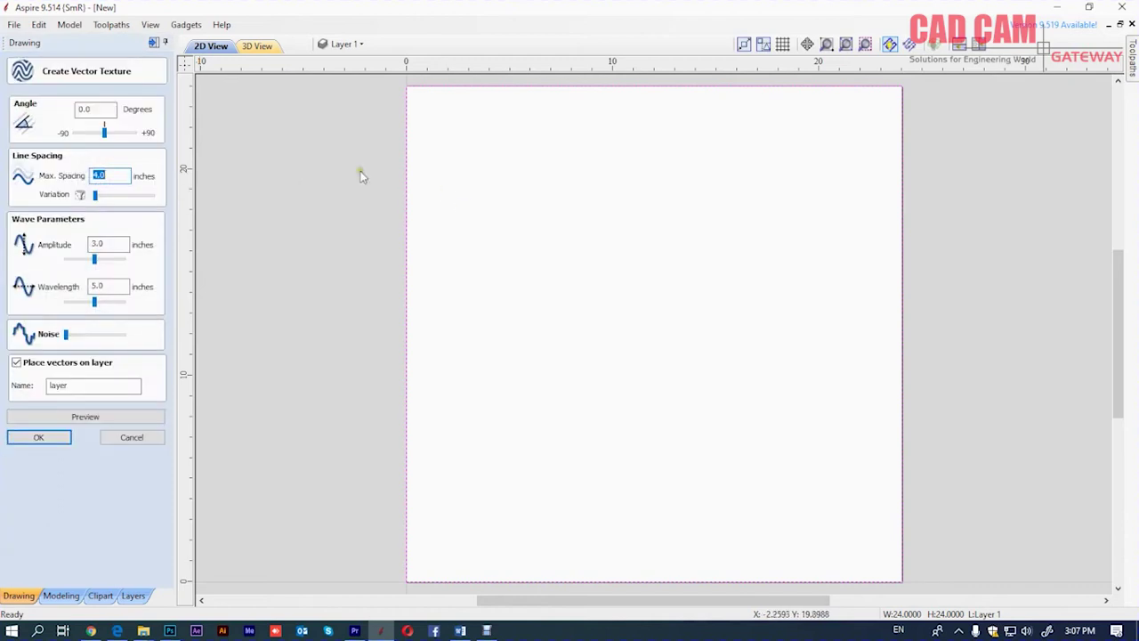
{"action": "scroll", "coordinate": [481, 257], "scroll_direction": "down", "scroll_amount": 1}
{"action": "scroll", "coordinate": [757, 196], "scroll_direction": "down", "scroll_amount": 2}
{"action": "scroll", "coordinate": [756, 187], "scroll_direction": "up", "scroll_amount": 1}
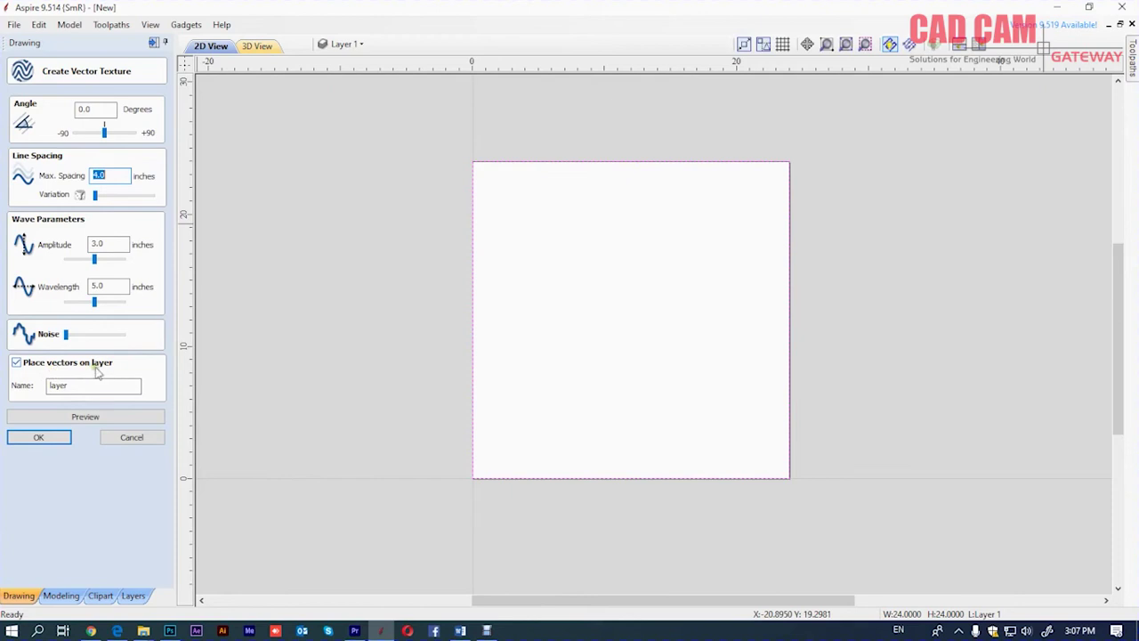
{"action": "left_click", "coordinate": [75, 419]}
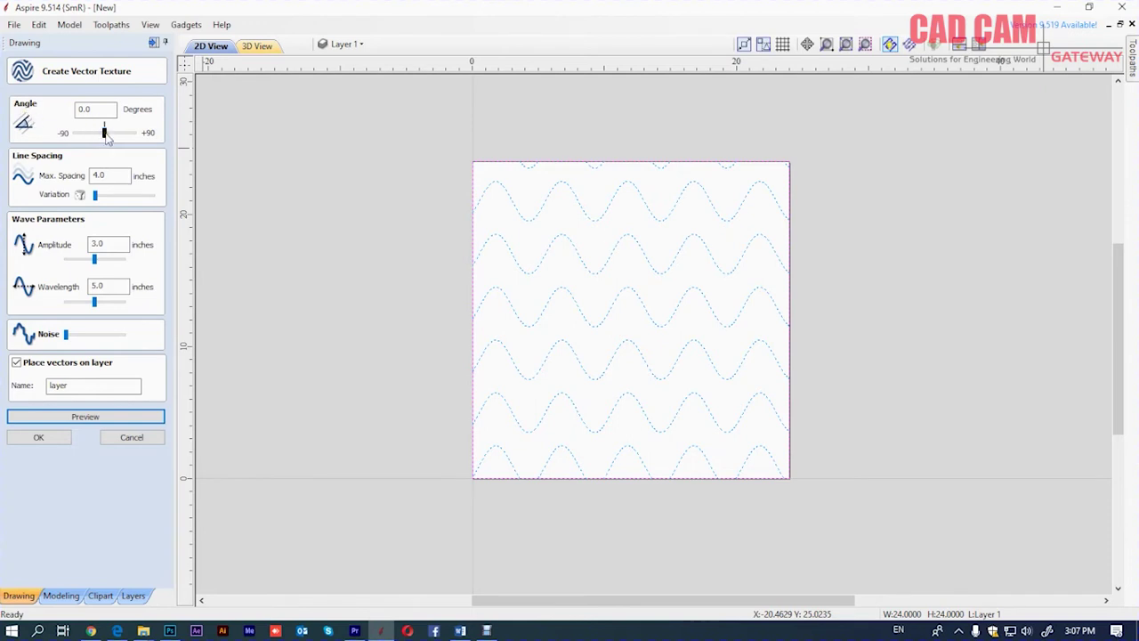
{"action": "left_click_drag", "start_coordinate": [105, 133], "coordinate": [111, 135]}
{"action": "double_click", "coordinate": [97, 109]}
{"action": "type", "text": "30"}
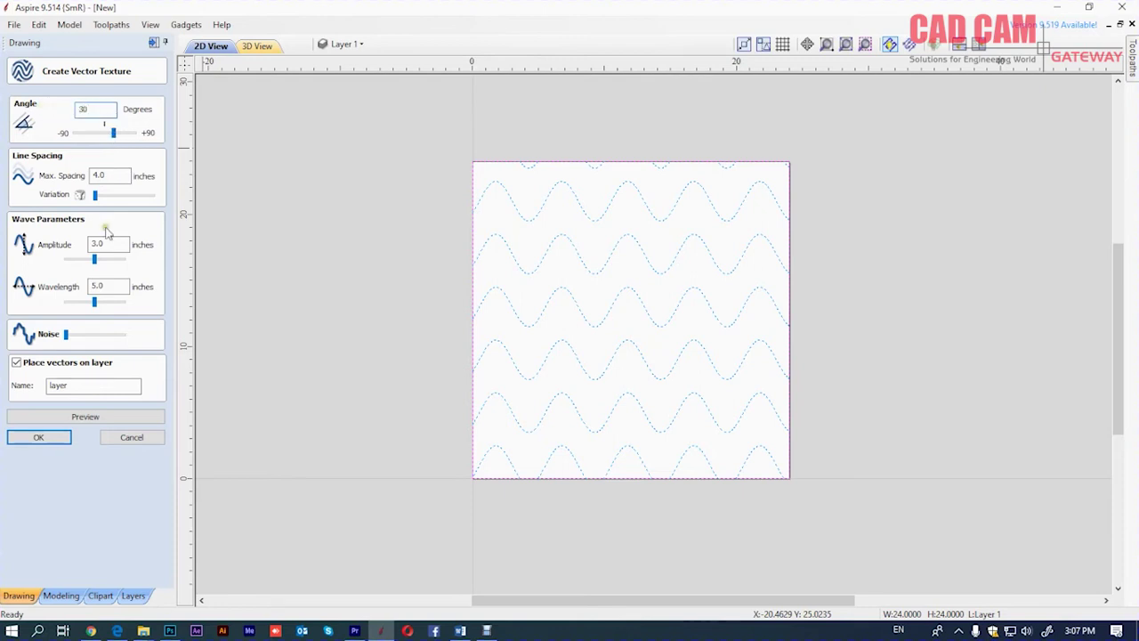
{"action": "left_click", "coordinate": [102, 418]}
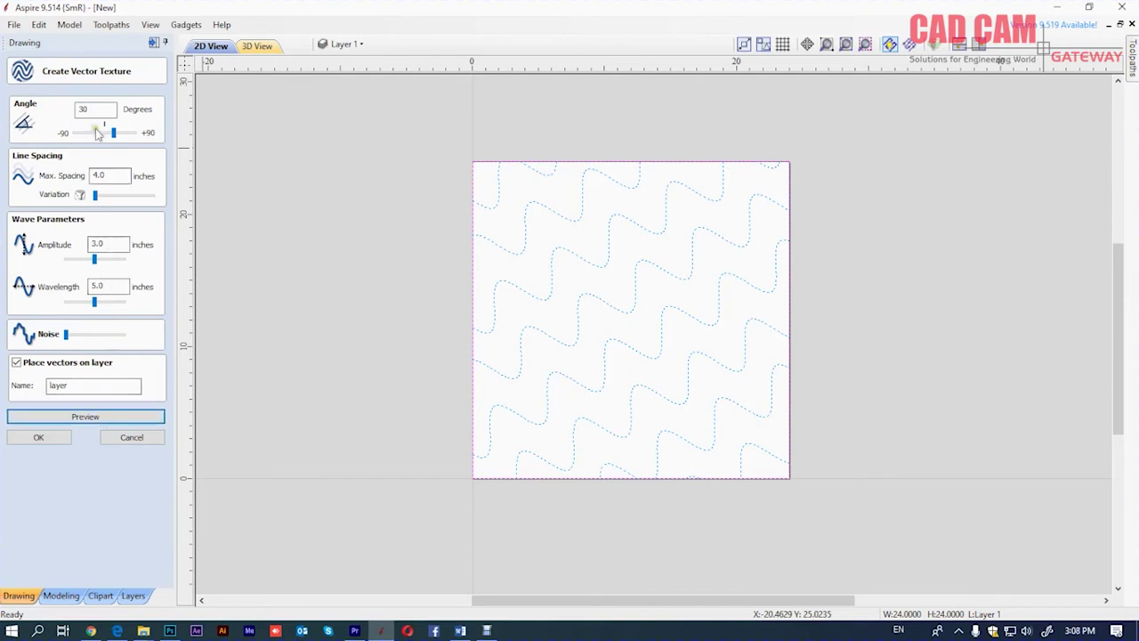
{"action": "double_click", "coordinate": [84, 110]}
{"action": "type", "text": "0"}
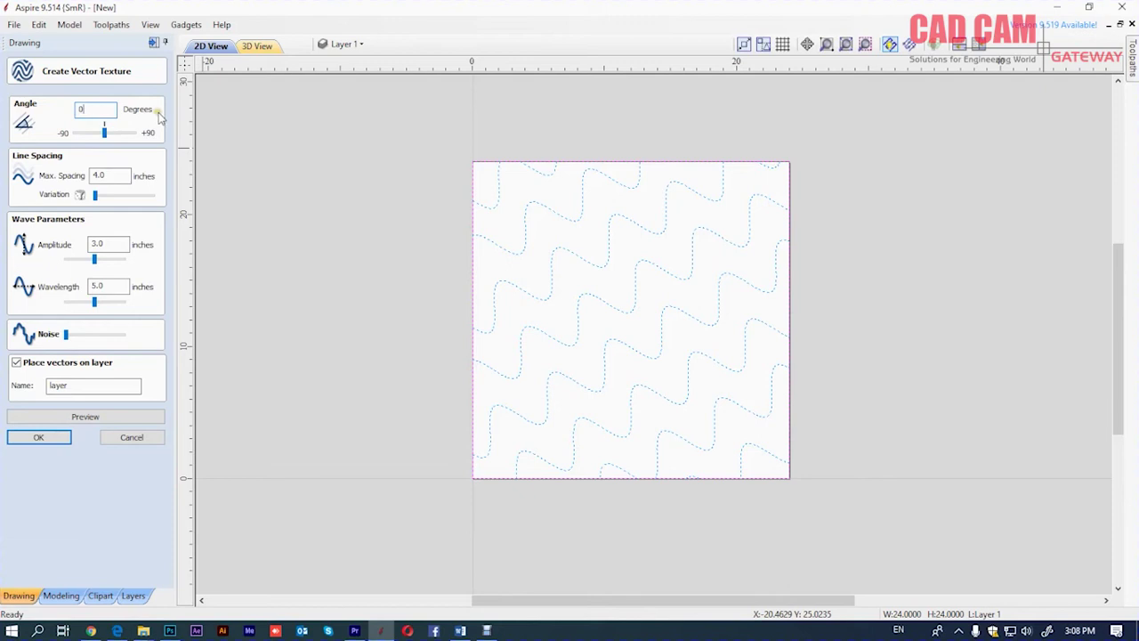
{"action": "left_click", "coordinate": [81, 415]}
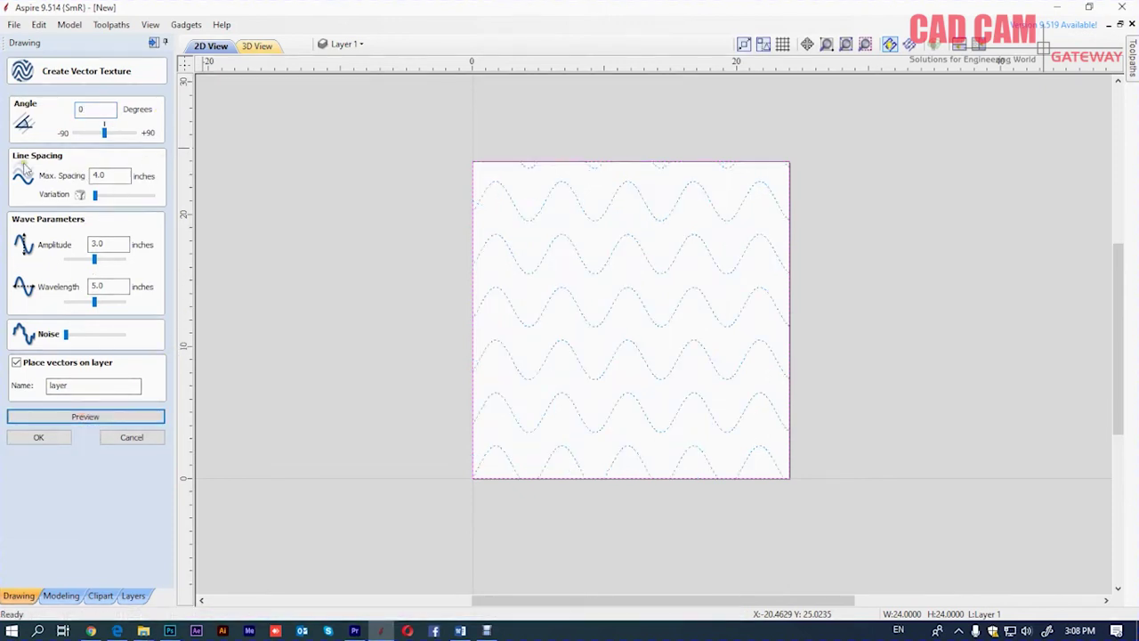
Preview the wave texture at 6 in., then 2 in. maximum line spacing
{"action": "double_click", "coordinate": [103, 176]}
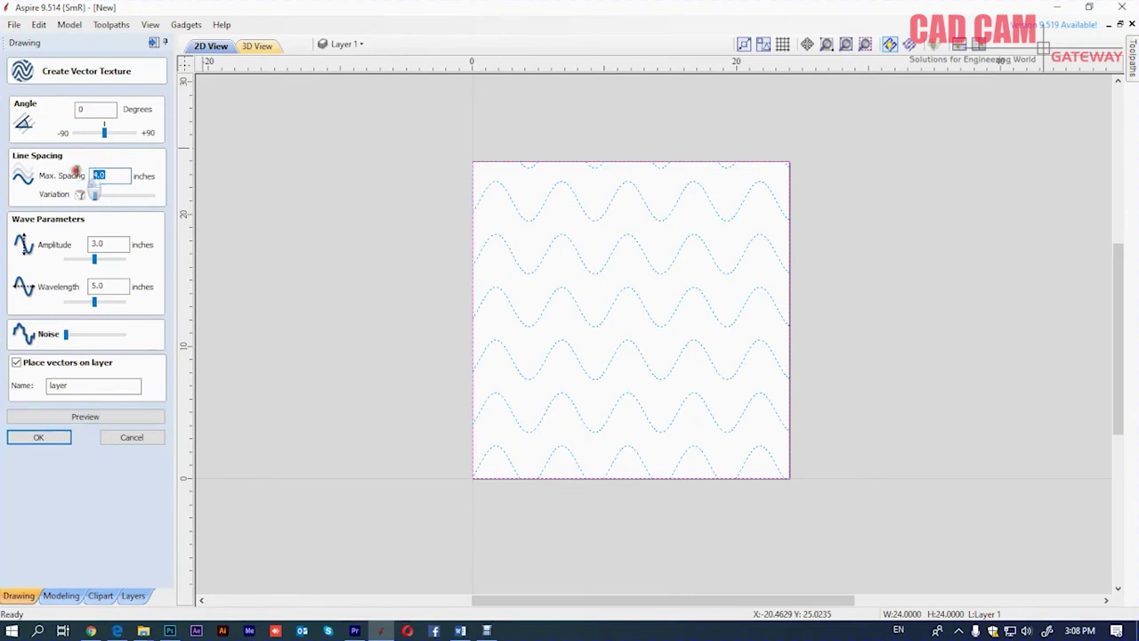
{"action": "type", "text": "6"}
{"action": "left_click", "coordinate": [82, 418]}
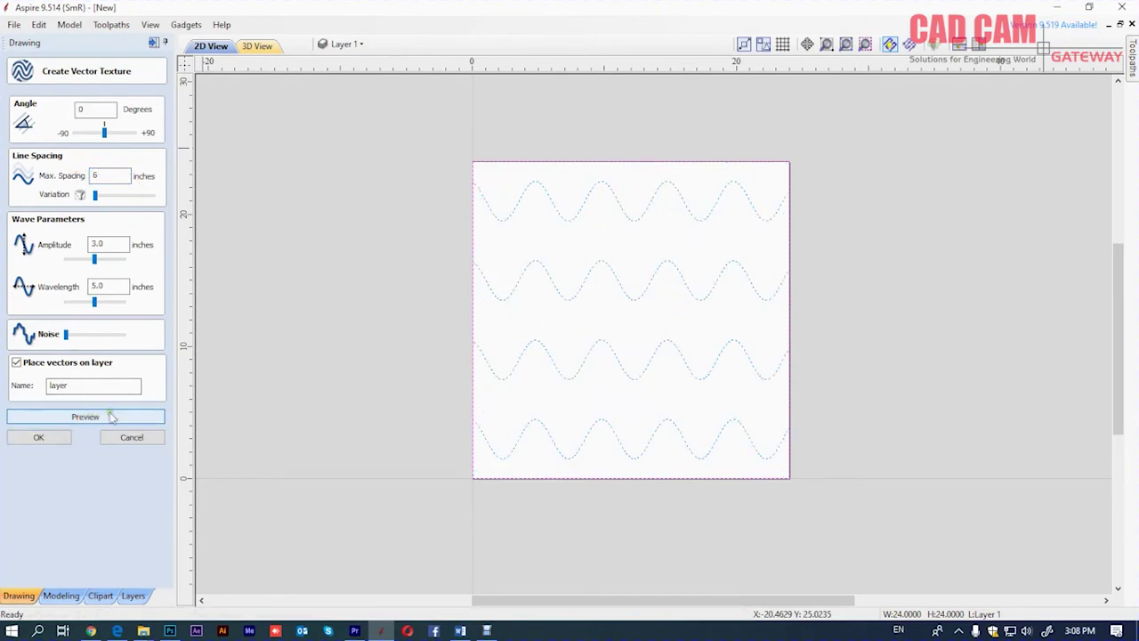
{"action": "double_click", "coordinate": [107, 176]}
{"action": "type", "text": "2"}
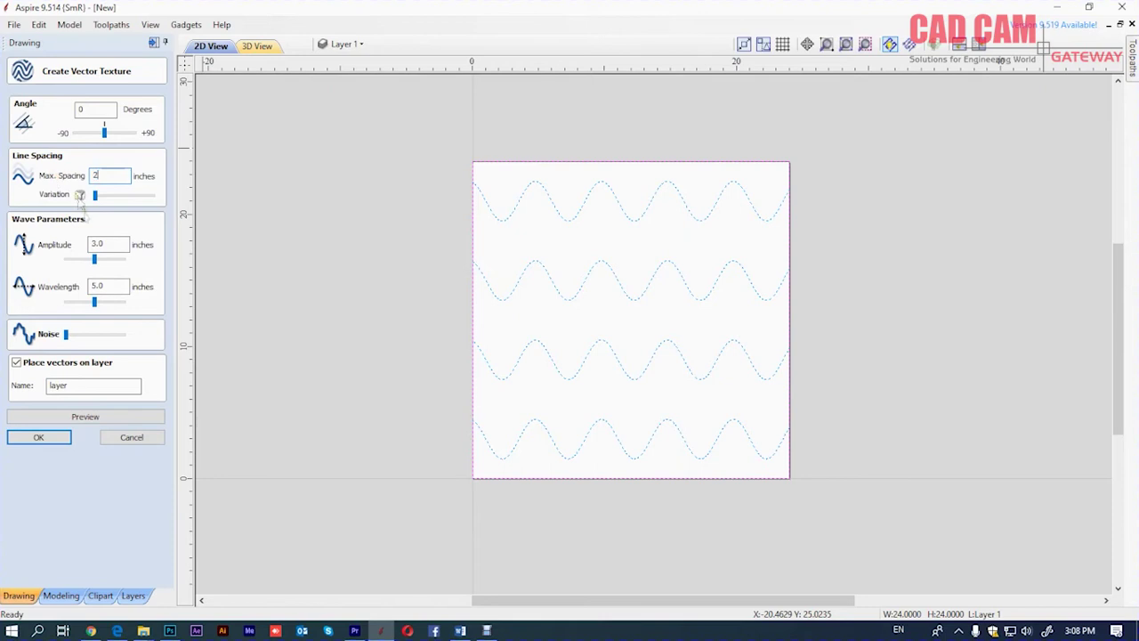
{"action": "left_click", "coordinate": [82, 416]}
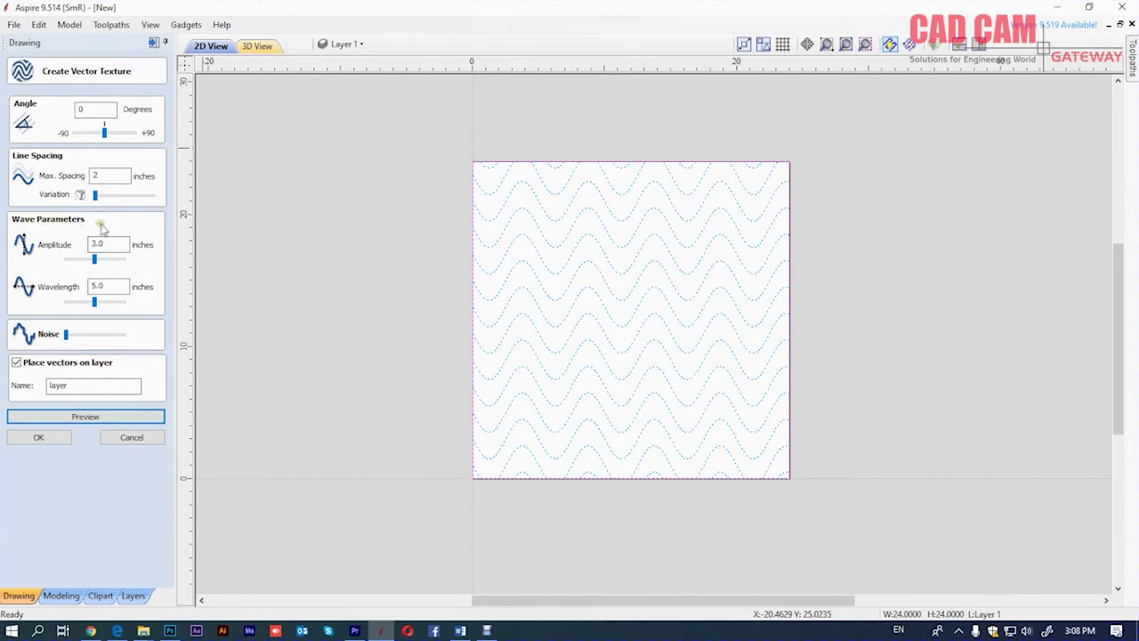
Preview 1 in., then 1.5 in. wave amplitude, and select the Wavelength value
{"action": "left_click", "coordinate": [114, 247]}
{"action": "left_click_drag", "start_coordinate": [114, 247], "coordinate": [86, 243]}
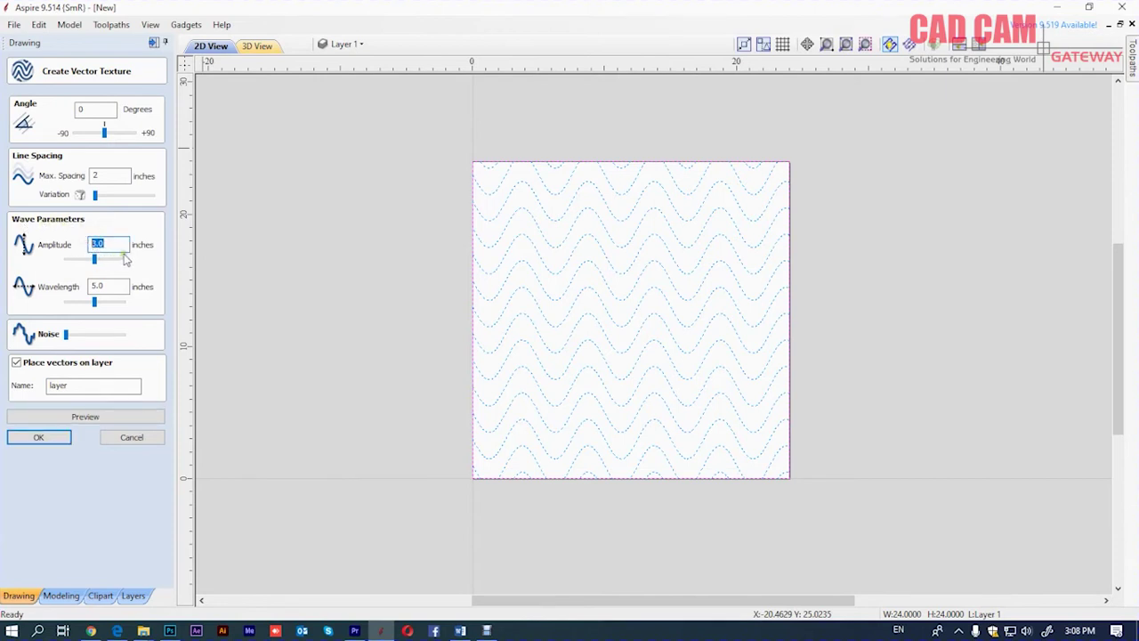
{"action": "type", "text": "1"}
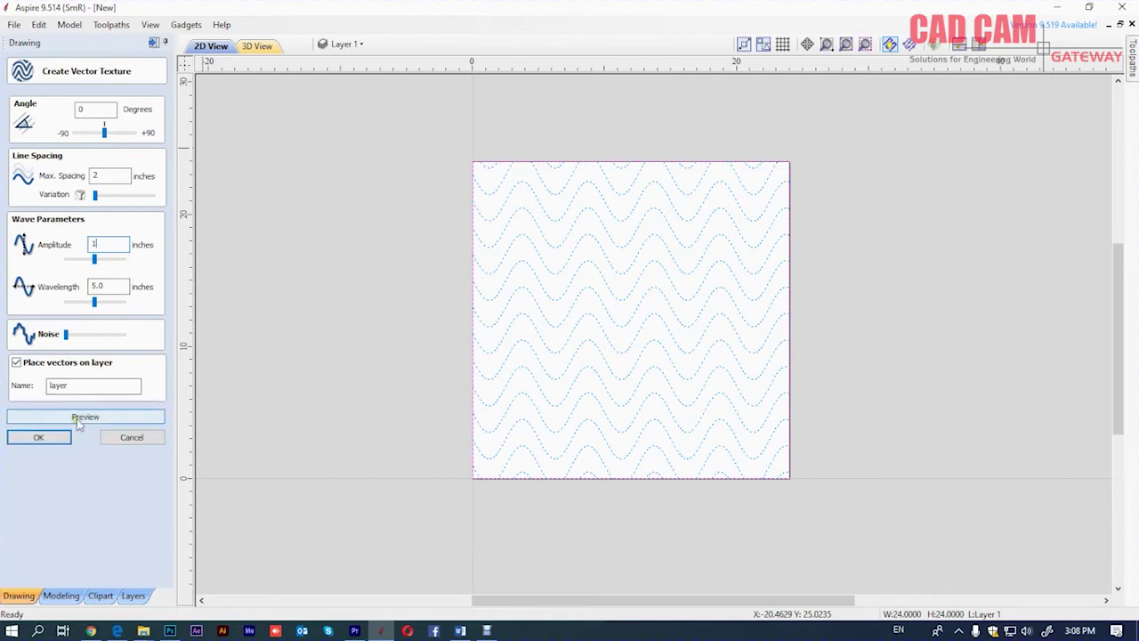
{"action": "left_click", "coordinate": [82, 418]}
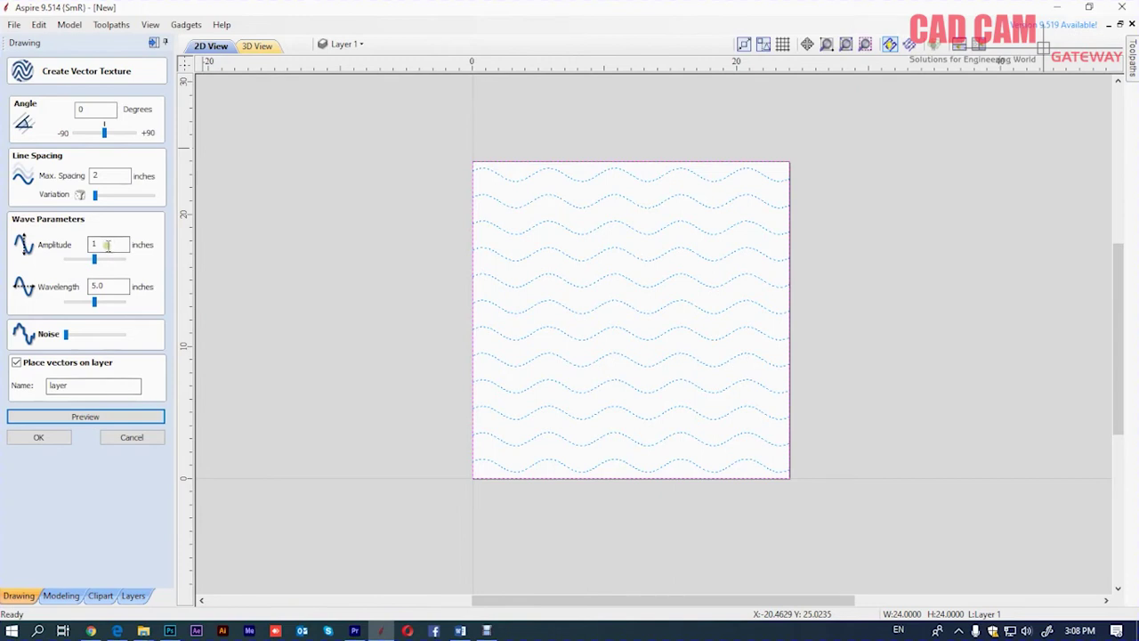
{"action": "double_click", "coordinate": [94, 245]}
{"action": "type", "text": "1.5"}
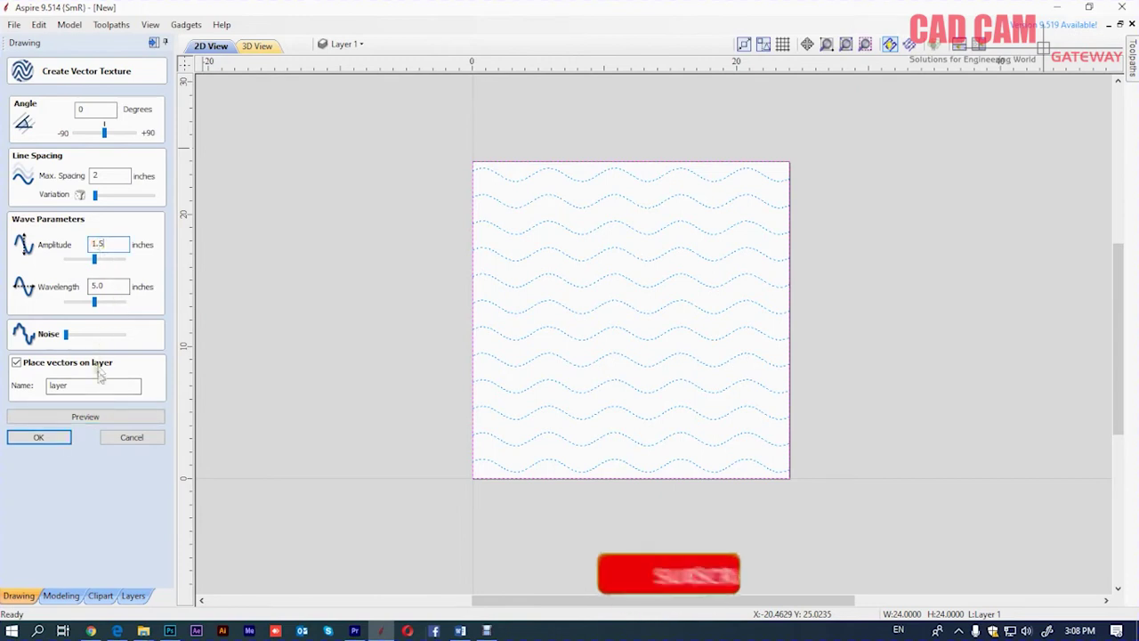
{"action": "left_click", "coordinate": [119, 418]}
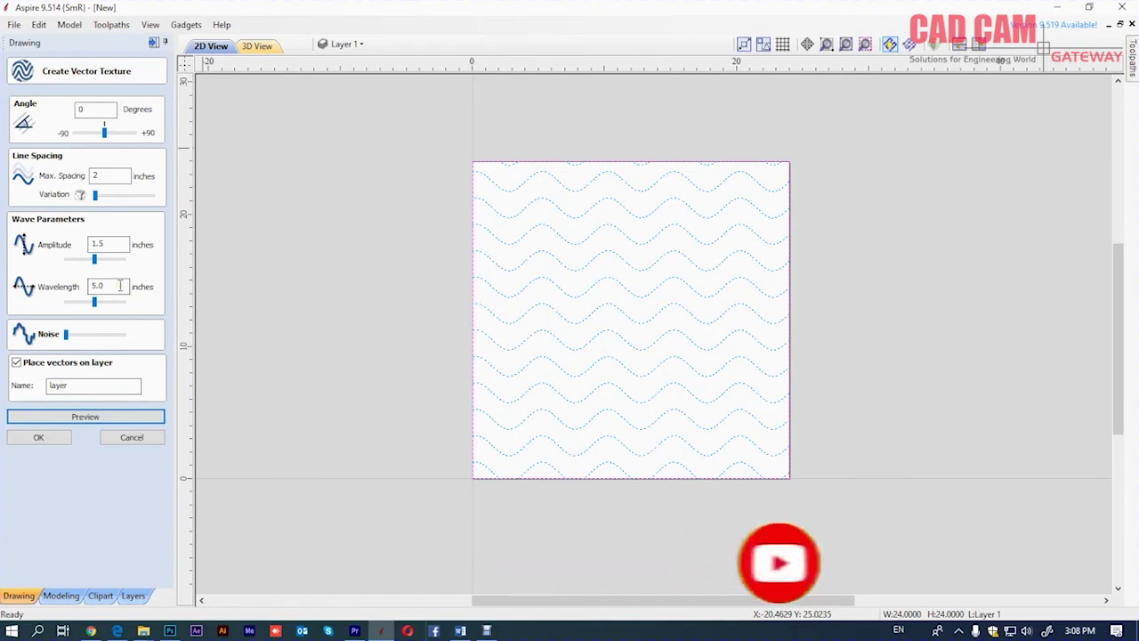
{"action": "left_click_drag", "start_coordinate": [124, 286], "coordinate": [89, 292]}
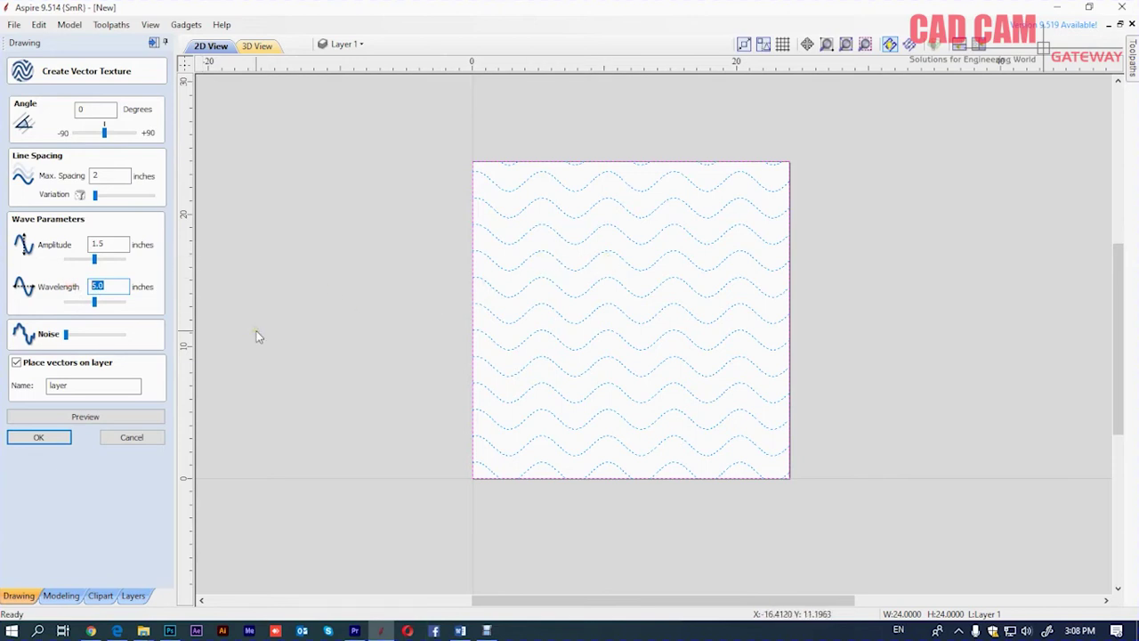
Preview a 3 in. wavelength, then a 0.75 in. amplitude
{"action": "type", "text": "3"}
{"action": "left_click", "coordinate": [95, 417]}
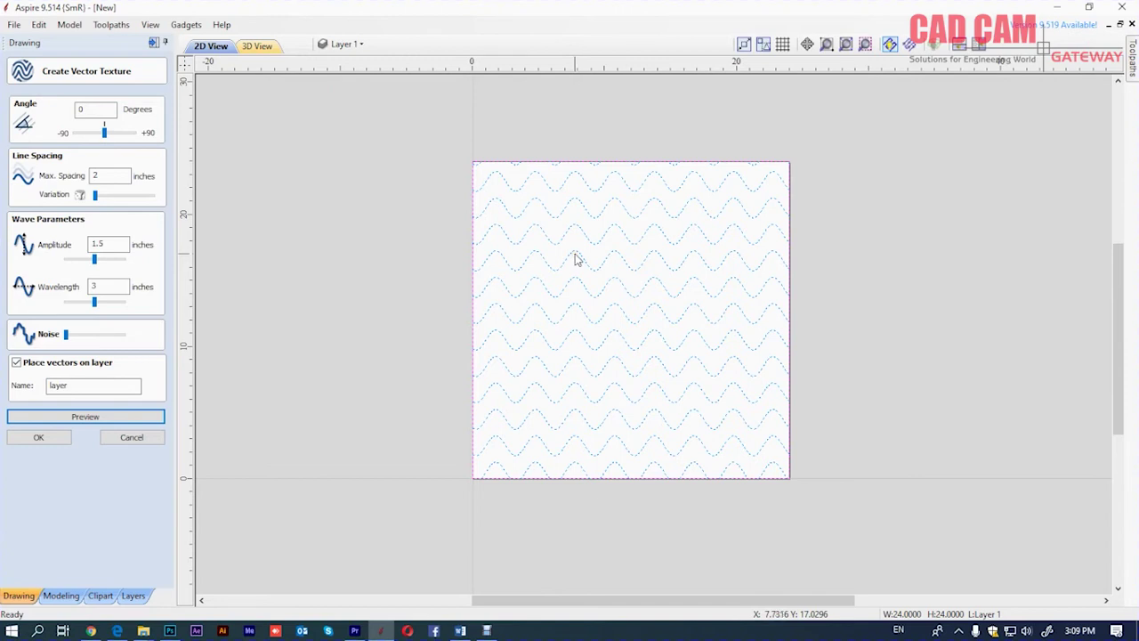
{"action": "type", "text": "1"}
{"action": "double_click", "coordinate": [107, 244]}
{"action": "type", "text": ".75"}
{"action": "left_click", "coordinate": [100, 417]}
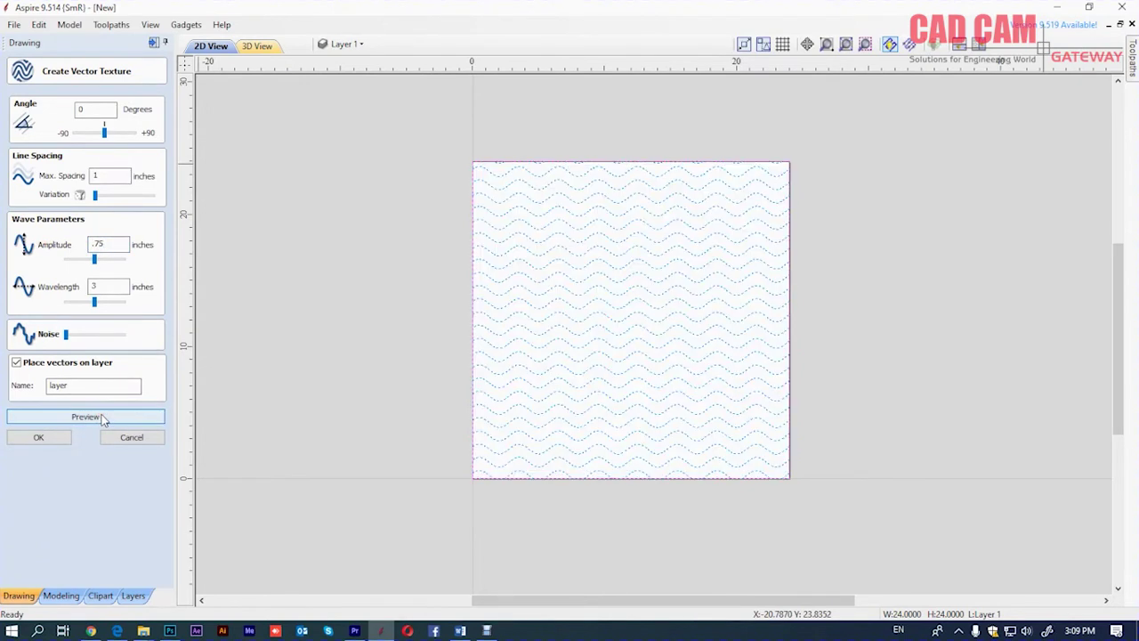
Preview the waves with 2 in. amplitude and 6 in. wavelength
{"action": "double_click", "coordinate": [105, 244]}
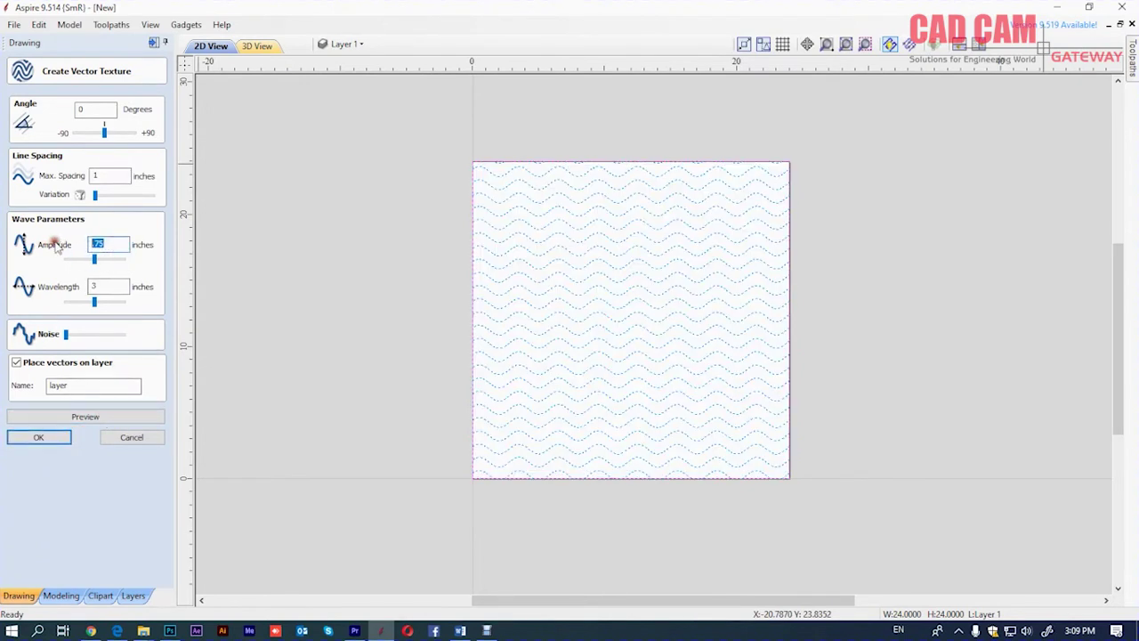
{"action": "type", "text": "2"}
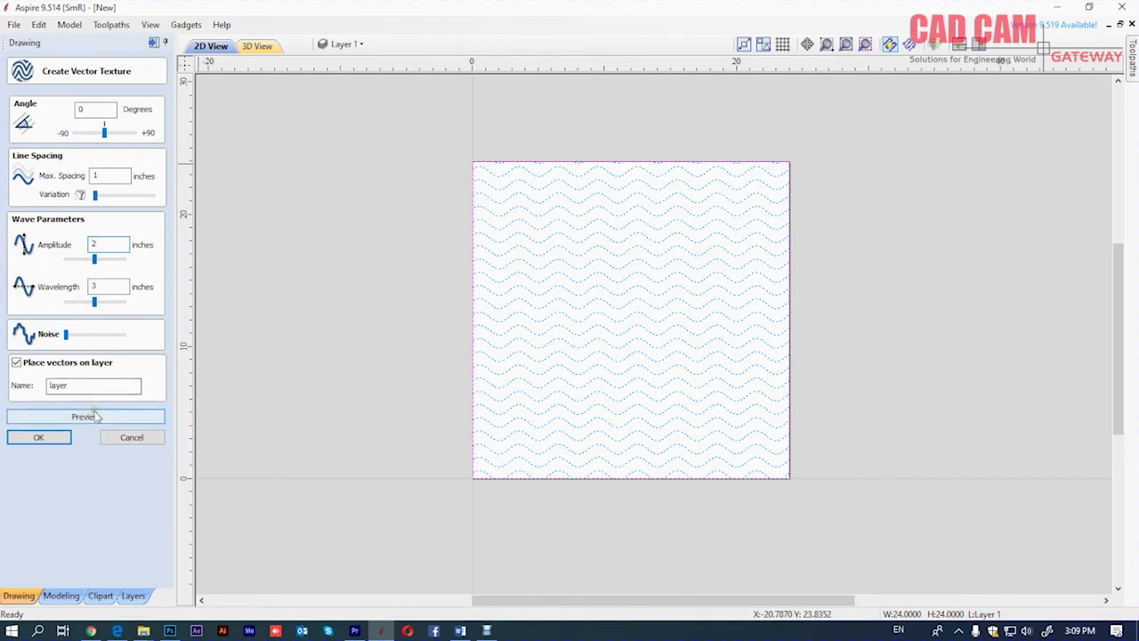
{"action": "left_click", "coordinate": [98, 417]}
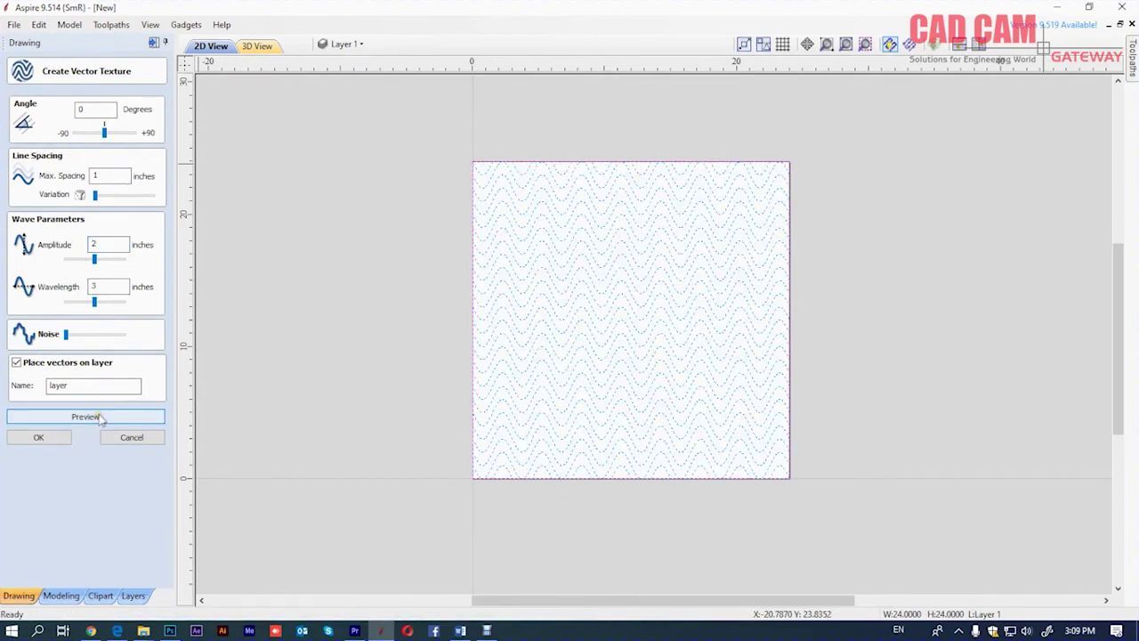
{"action": "double_click", "coordinate": [95, 286]}
{"action": "type", "text": "6"}
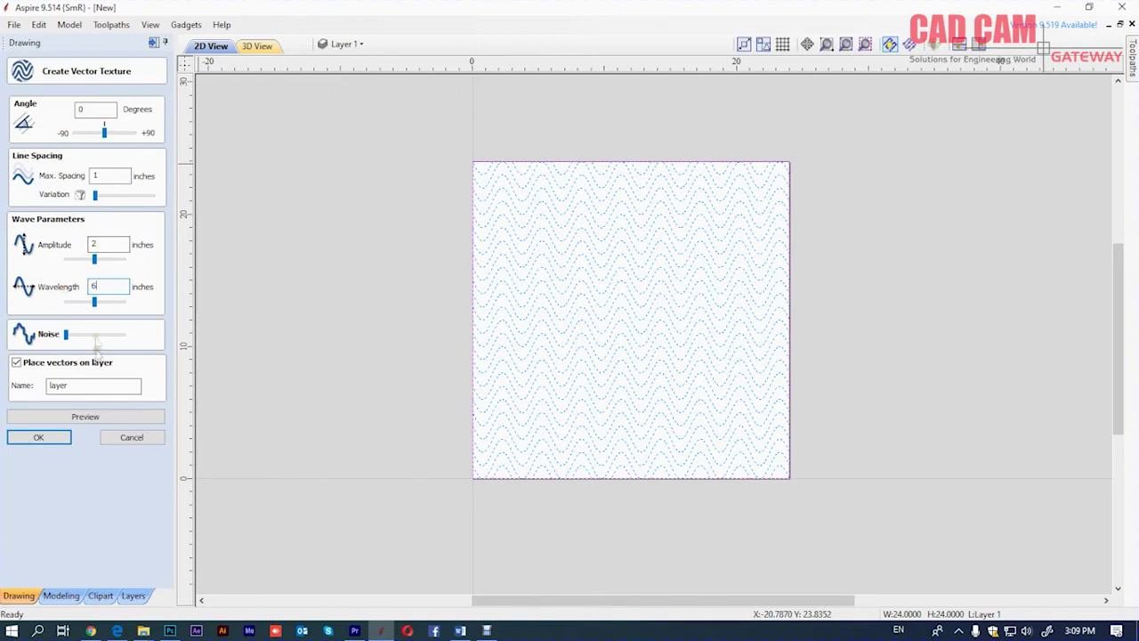
{"action": "left_click", "coordinate": [86, 417]}
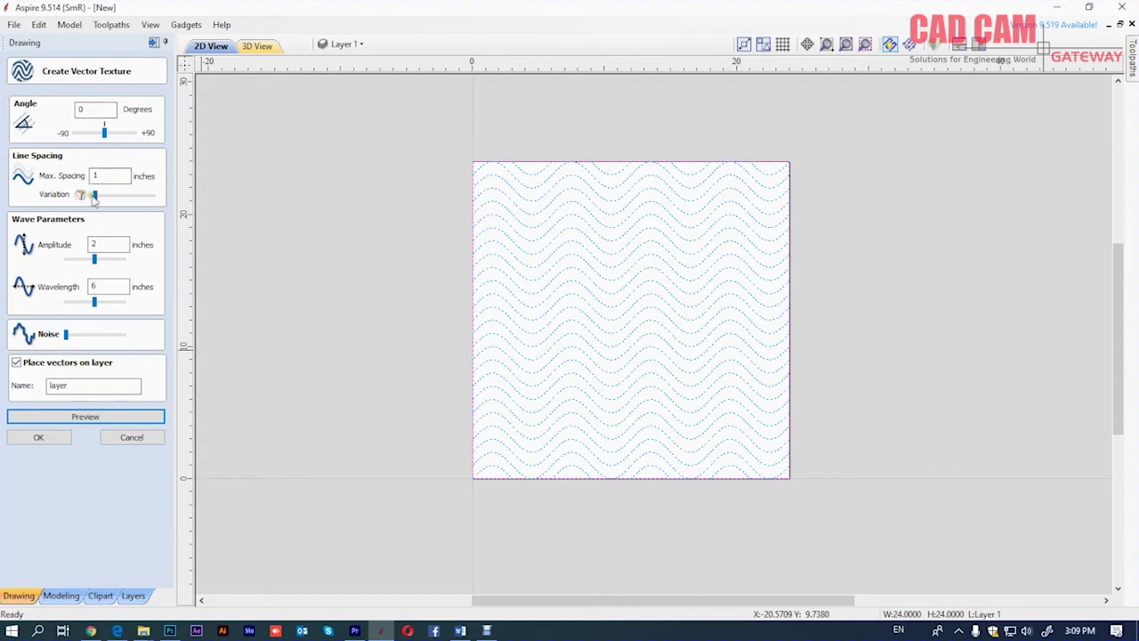
Preview increasing line-spacing variation, then reset the Variation slider to minimum
{"action": "left_click_drag", "start_coordinate": [95, 195], "coordinate": [107, 195]}
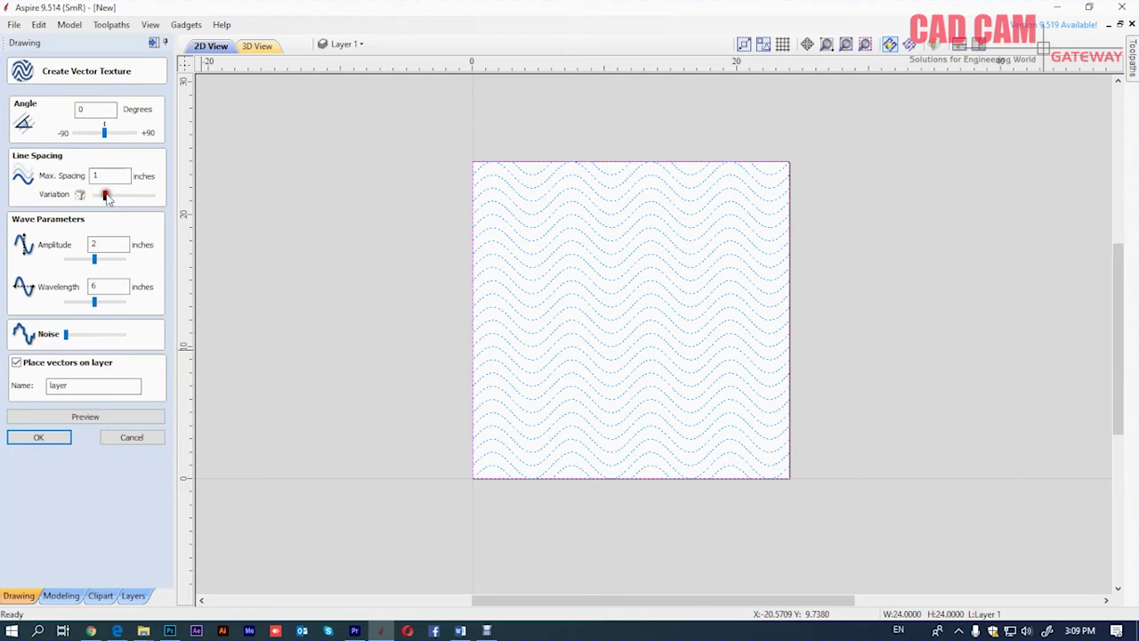
{"action": "left_click", "coordinate": [107, 418]}
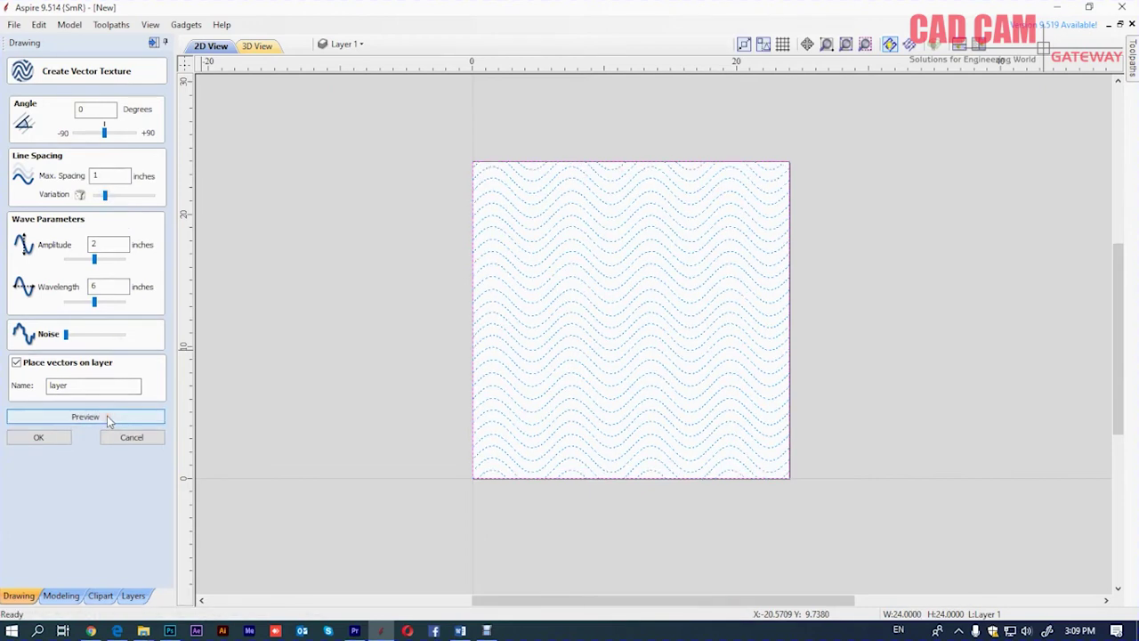
{"action": "left_click_drag", "start_coordinate": [105, 196], "coordinate": [110, 196]}
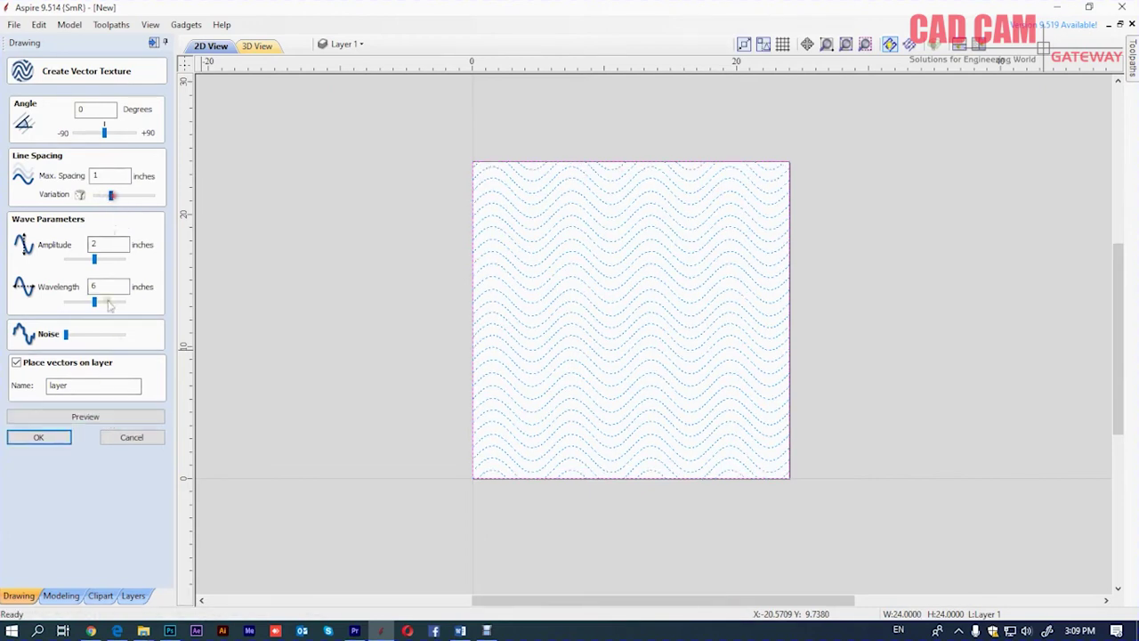
{"action": "left_click", "coordinate": [95, 416]}
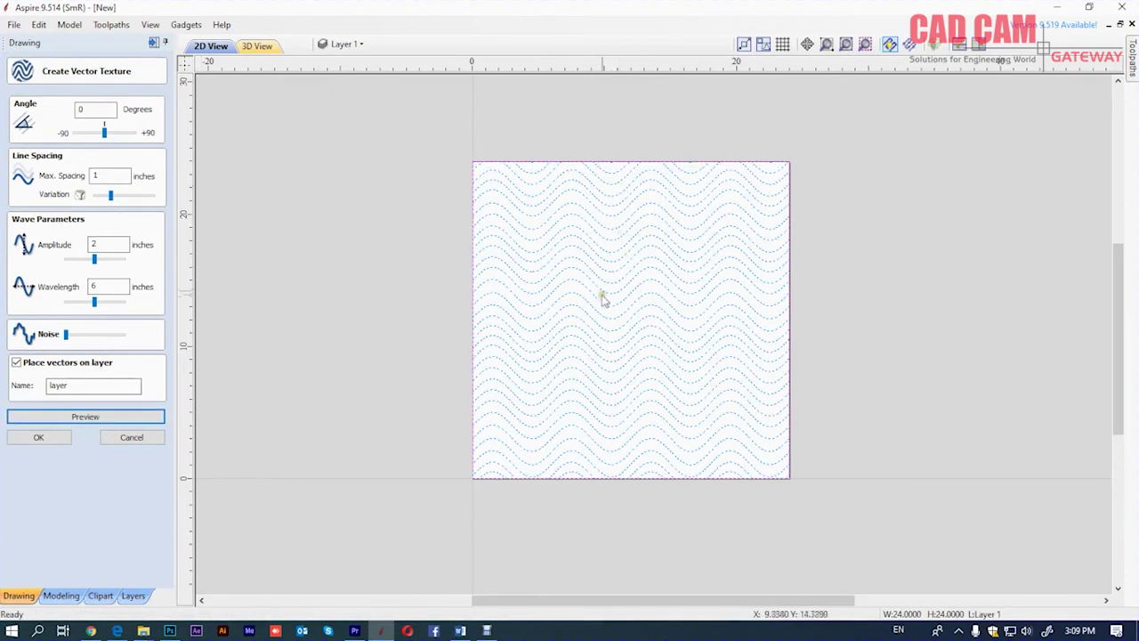
{"action": "left_click_drag", "start_coordinate": [111, 194], "coordinate": [66, 201]}
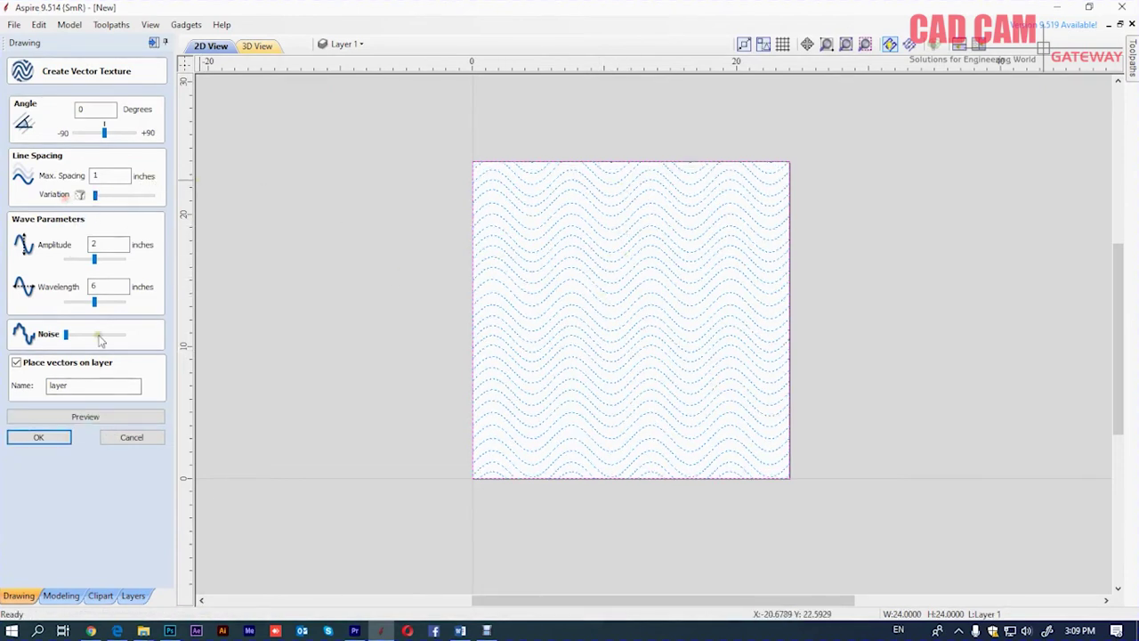
{"action": "left_click", "coordinate": [86, 416]}
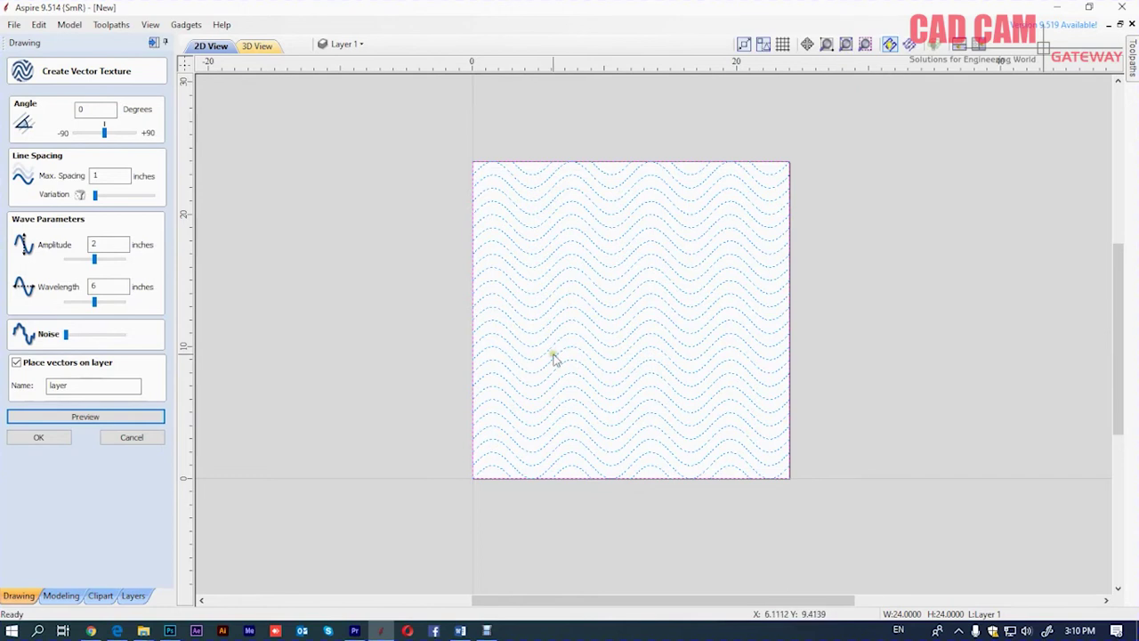
Create the wave texture vectors and zoom in to inspect them
{"action": "left_click", "coordinate": [40, 436]}
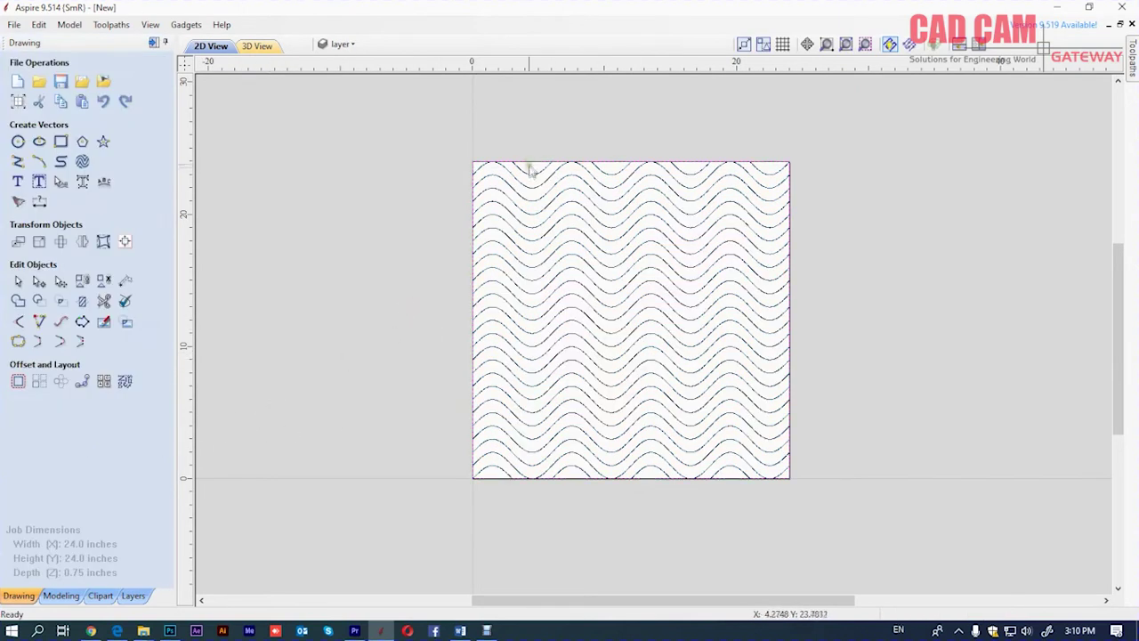
{"action": "scroll", "coordinate": [528, 171], "scroll_direction": "up", "scroll_amount": 3}
{"action": "scroll", "coordinate": [525, 171], "scroll_direction": "up", "scroll_amount": 3}
{"action": "scroll", "coordinate": [514, 178], "scroll_direction": "up", "scroll_amount": 2}
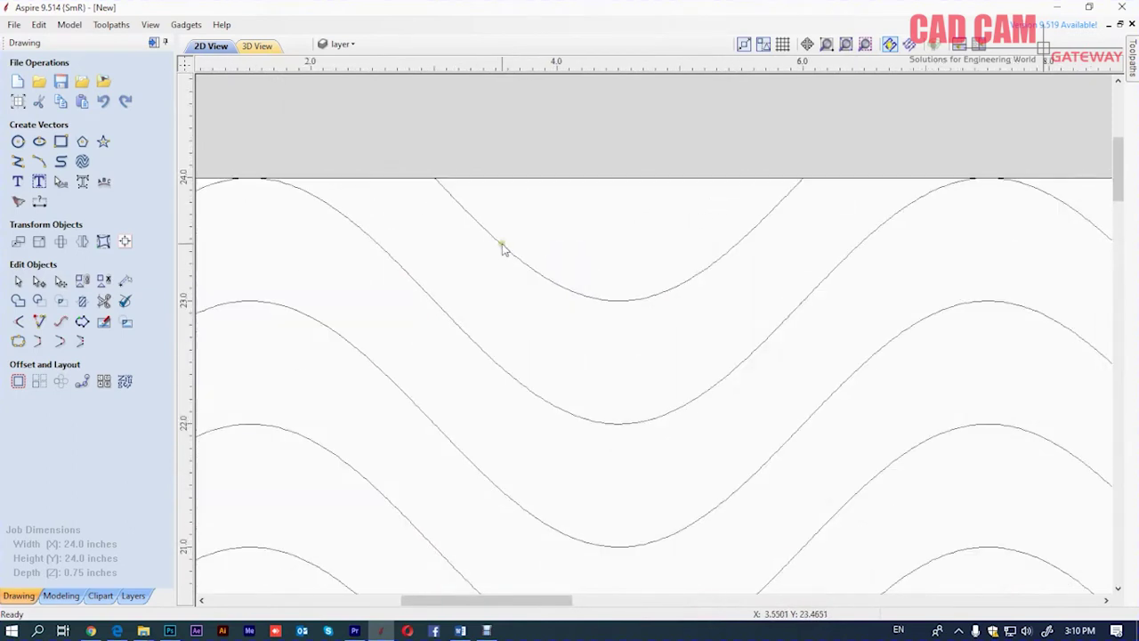
Select all the wave vectors and delete them
{"action": "left_click", "coordinate": [503, 250]}
{"action": "scroll", "coordinate": [501, 246], "scroll_direction": "down", "scroll_amount": 2}
{"action": "scroll", "coordinate": [501, 222], "scroll_direction": "down", "scroll_amount": 2}
{"action": "scroll", "coordinate": [503, 216], "scroll_direction": "down", "scroll_amount": 2}
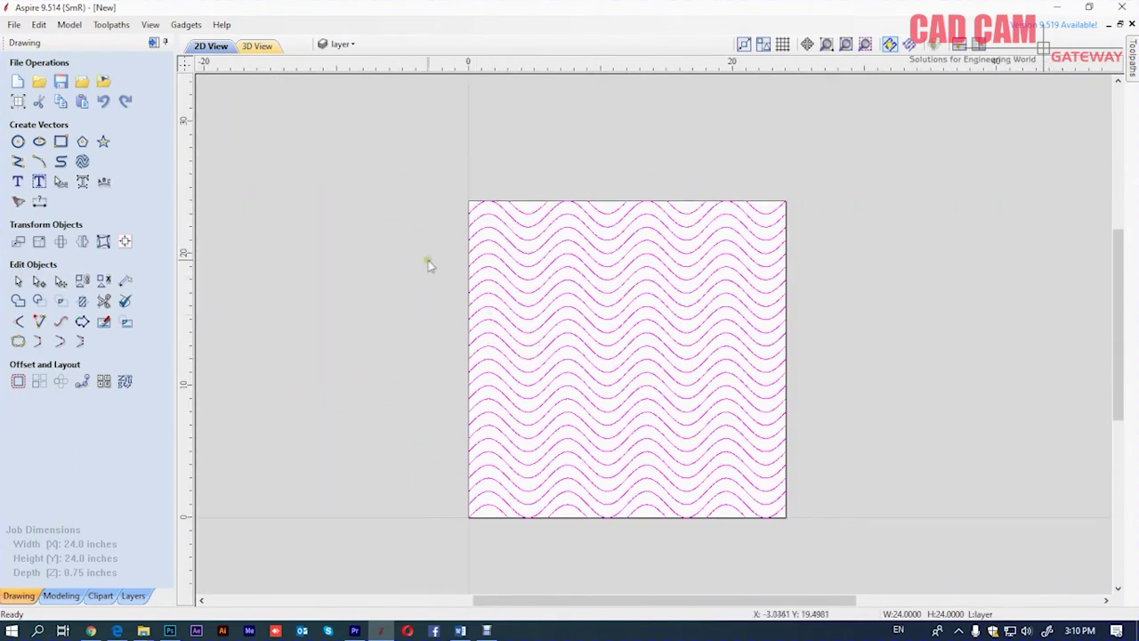
{"action": "left_click", "coordinate": [385, 218]}
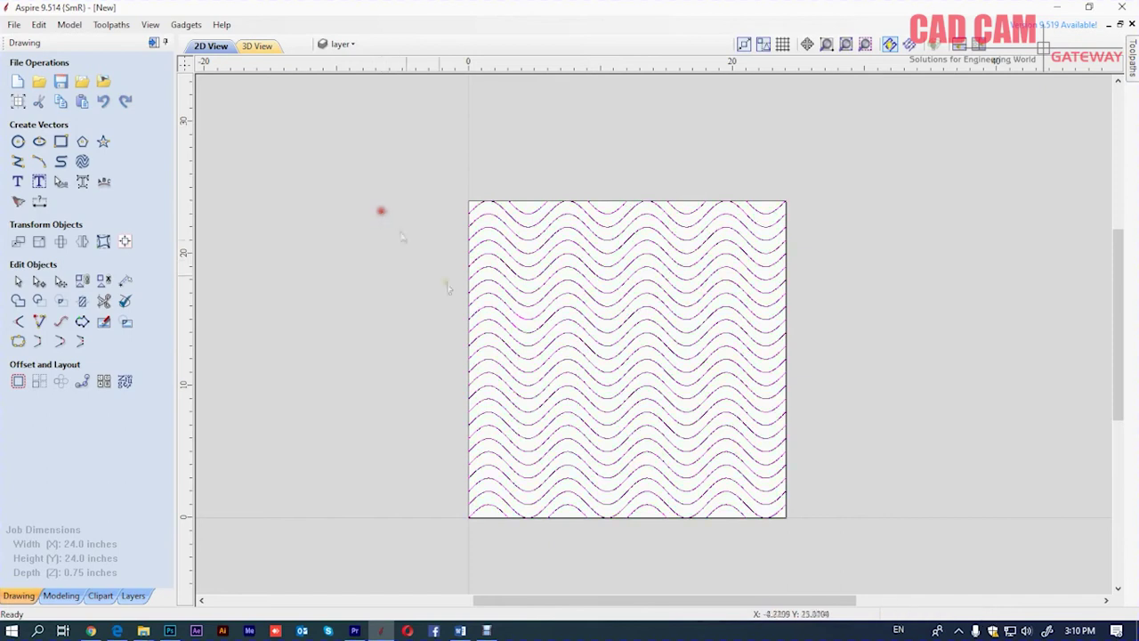
{"action": "left_click", "coordinate": [501, 317]}
{"action": "key", "text": "Delete"}
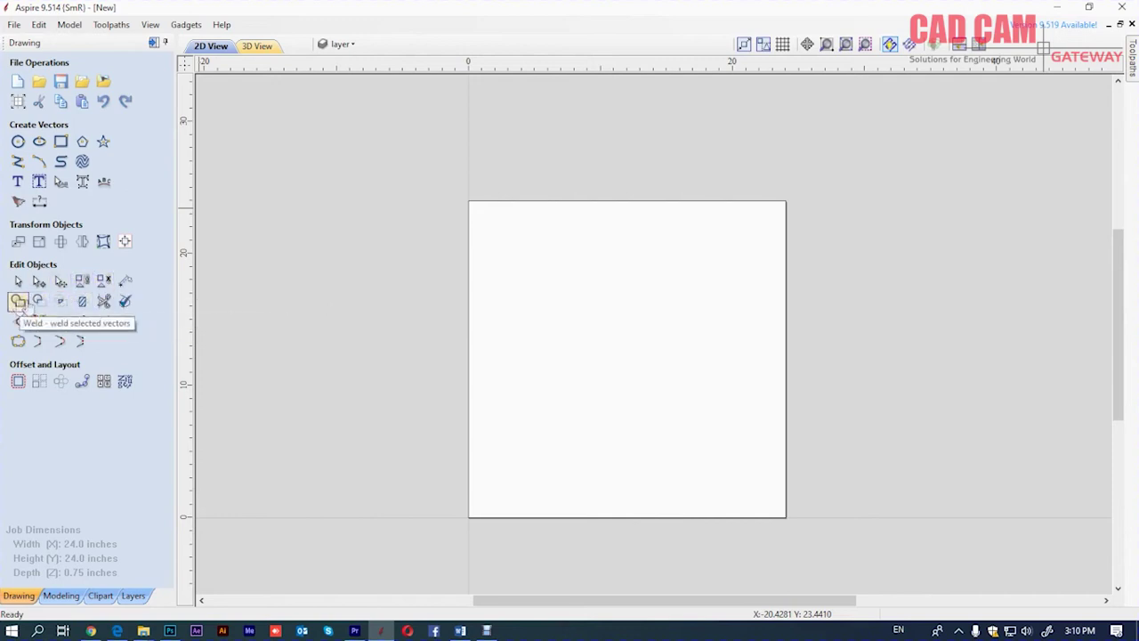
Draw a second rectangle overlapping the first and select both
{"action": "left_click", "coordinate": [61, 141]}
{"action": "mouse_move", "coordinate": [538, 250]}
{"action": "left_mouse_down"}
{"action": "mouse_move", "coordinate": [653, 296]}
{"action": "mouse_move", "coordinate": [569, 270]}
{"action": "left_mouse_up"}
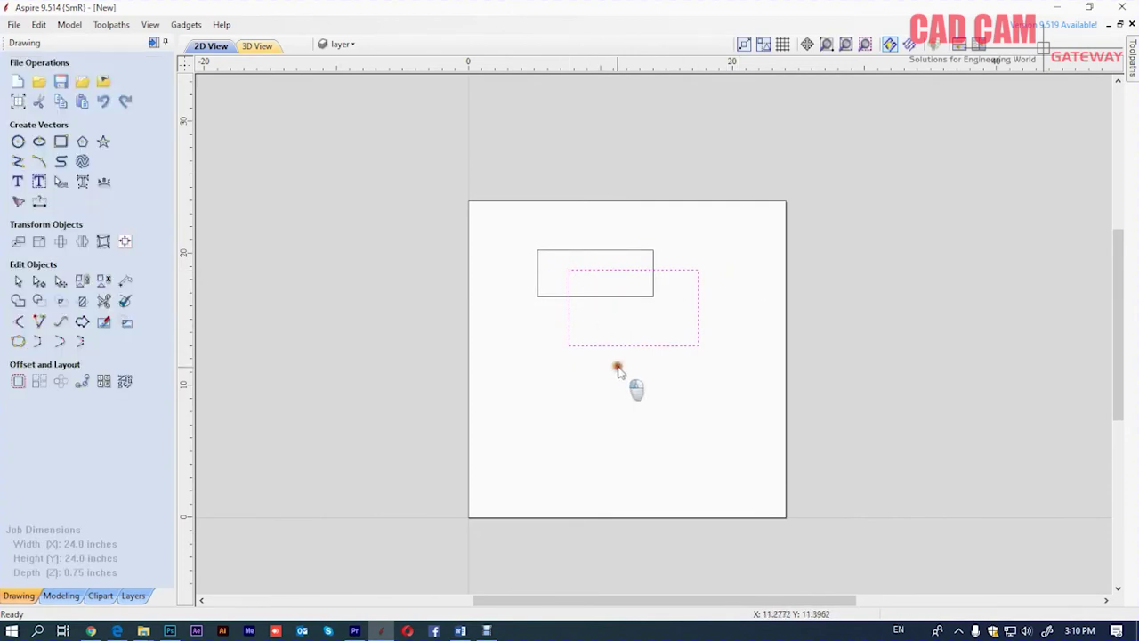
{"action": "left_click", "coordinate": [615, 366]}
{"action": "left_click_drag", "start_coordinate": [512, 236], "coordinate": [779, 376]}
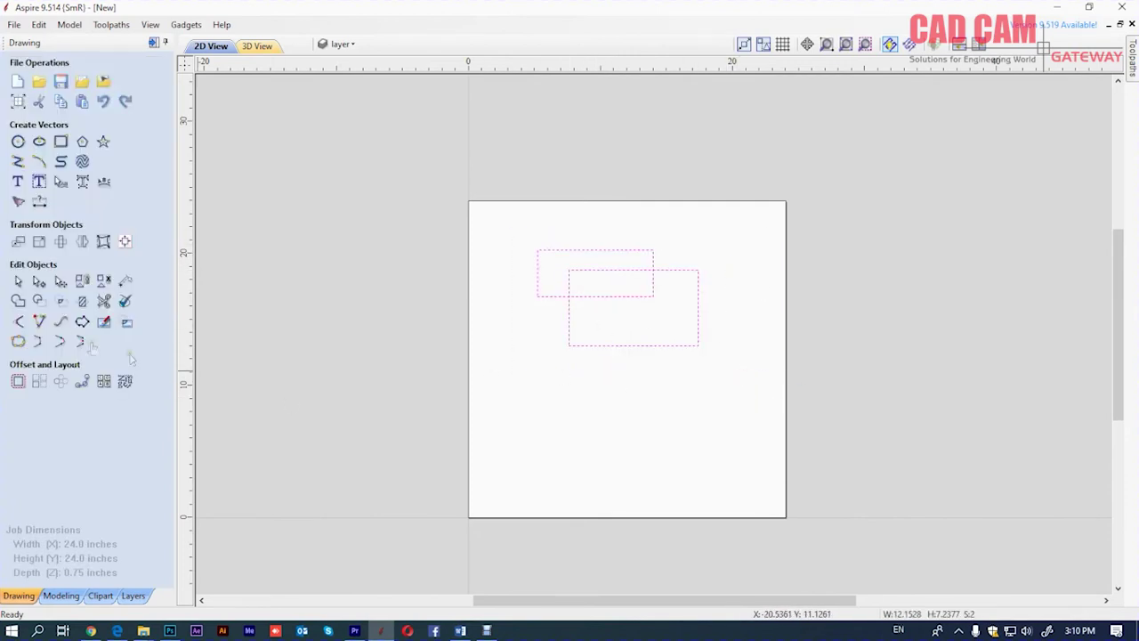
Weld the two rectangles into one outline, then undo the weld
{"action": "left_click", "coordinate": [19, 303]}
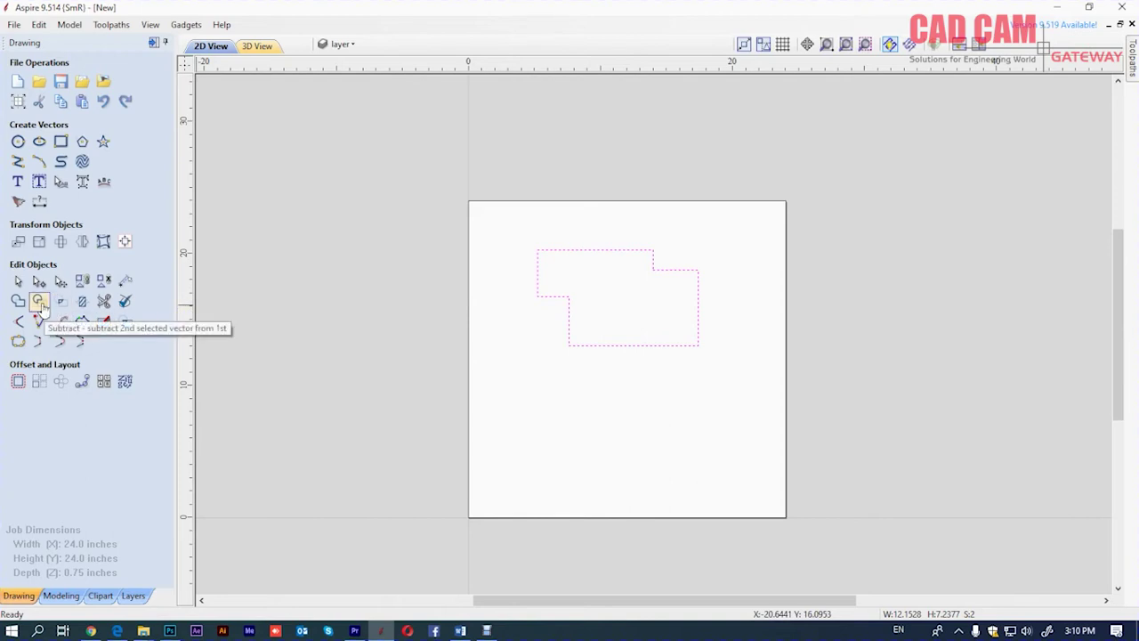
{"action": "key", "text": "ctrl+z"}
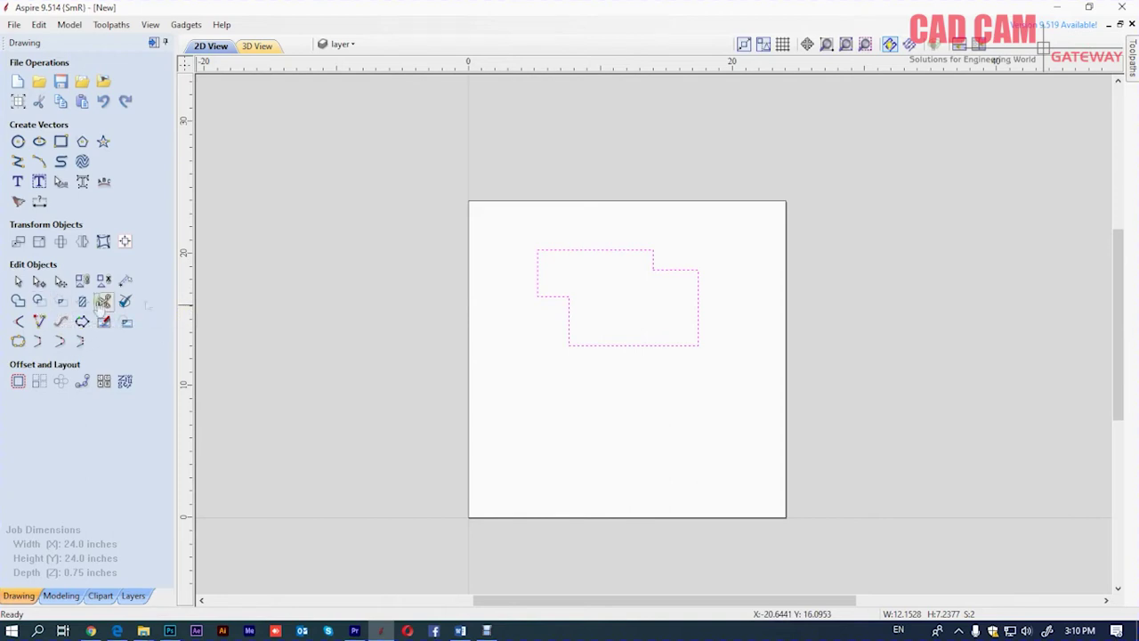
{"action": "left_click", "coordinate": [345, 301]}
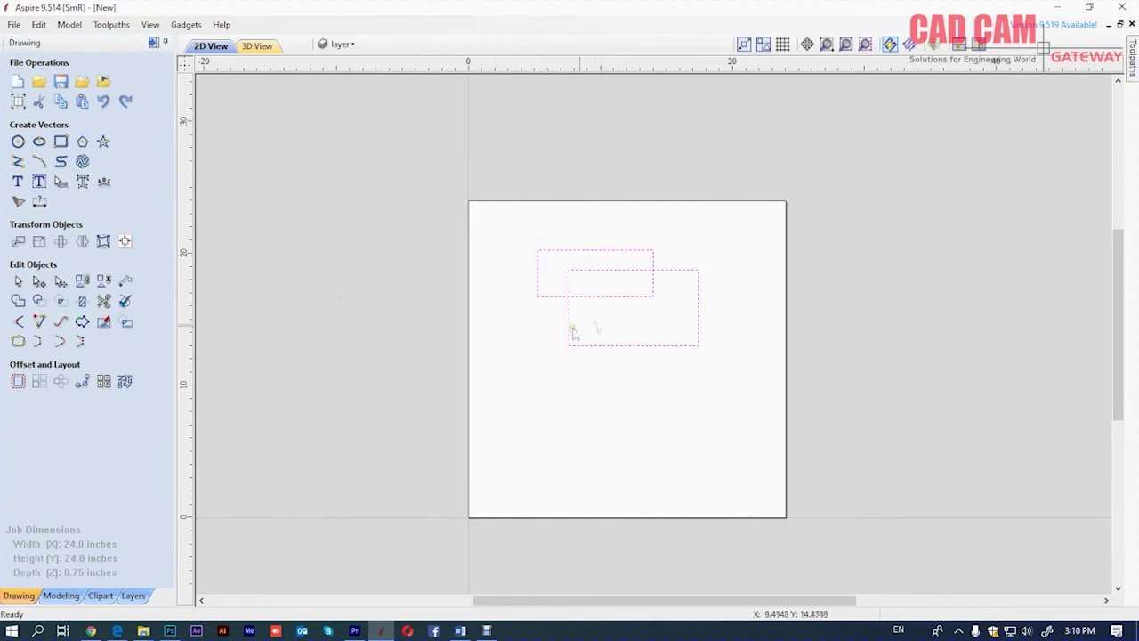
{"action": "left_click", "coordinate": [532, 375]}
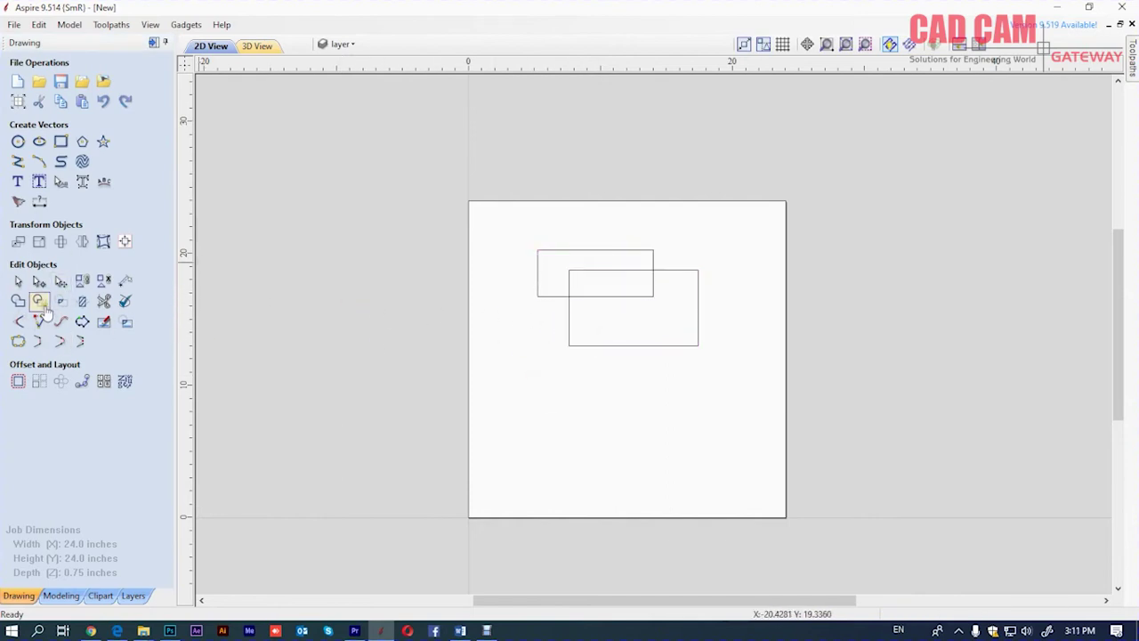
Subtract the left rectangle from the right one, then undo it
{"action": "left_click", "coordinate": [575, 345]}
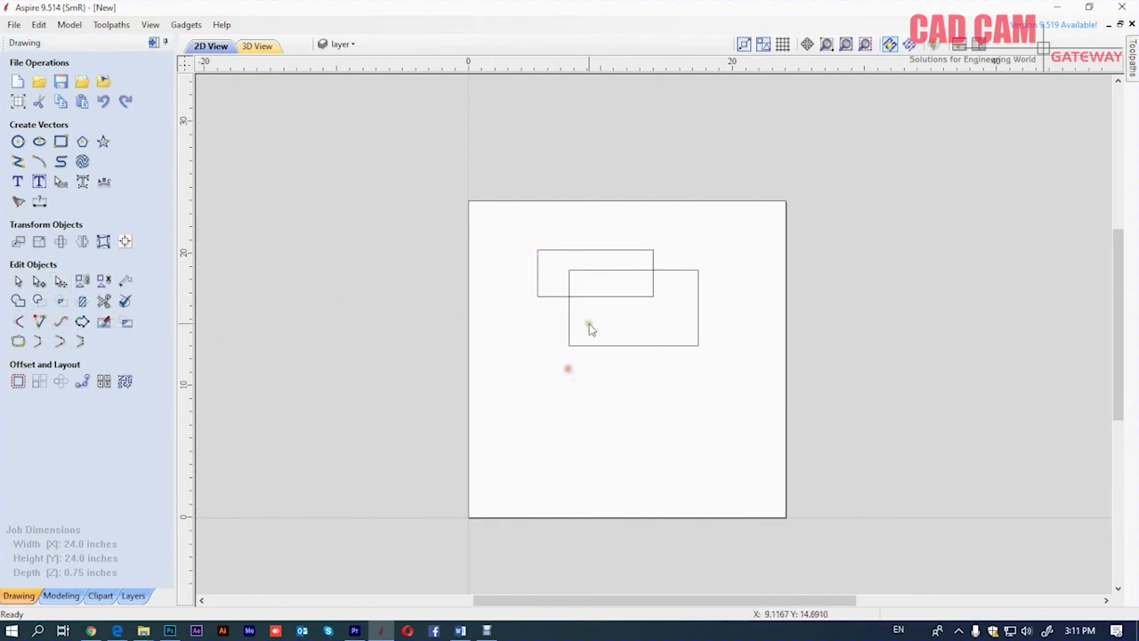
{"action": "left_click", "coordinate": [538, 293], "text": "shift"}
{"action": "left_click", "coordinate": [39, 301]}
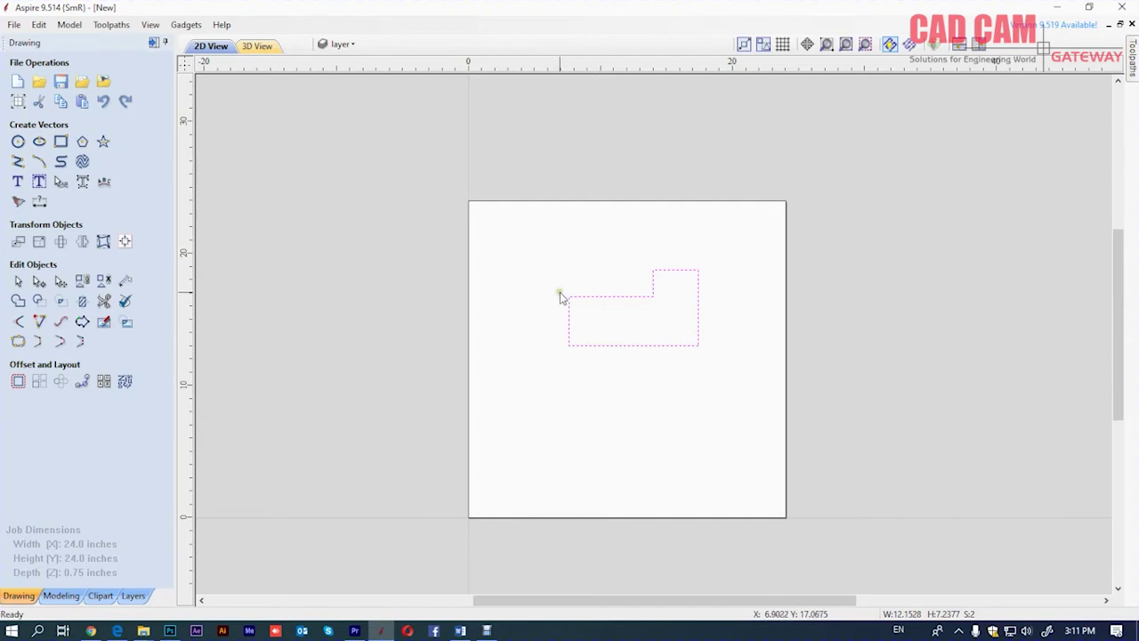
{"action": "key", "text": "ctrl+z"}
{"action": "left_click", "coordinate": [629, 386]}
Subtract the right rectangle from the left one, then undo it
{"action": "left_click", "coordinate": [569, 252]}
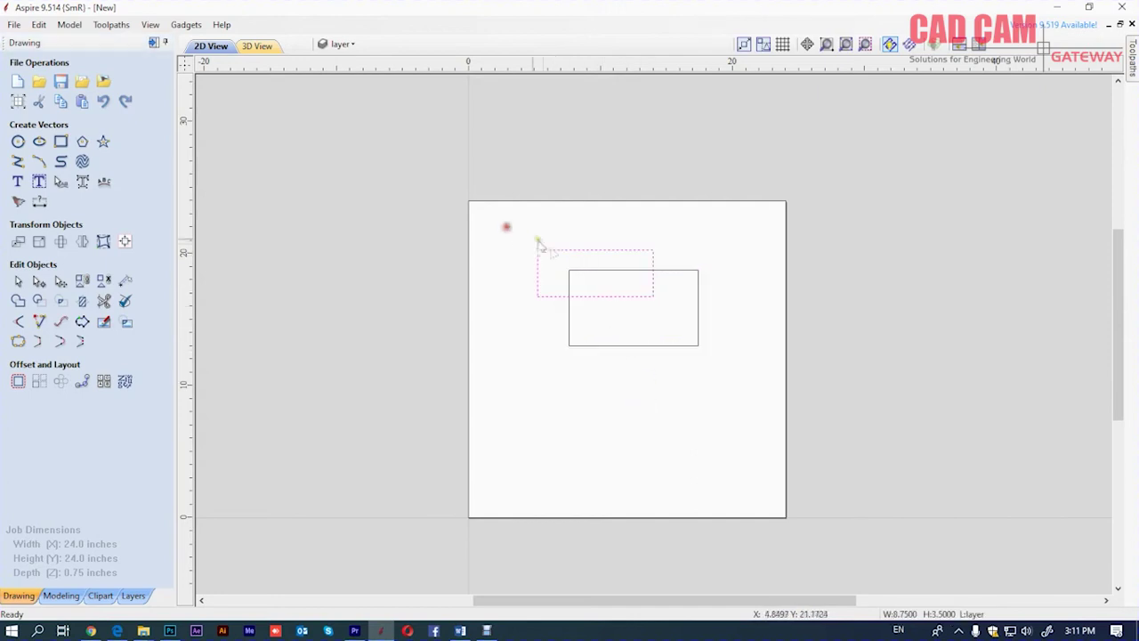
{"action": "left_click", "coordinate": [686, 346], "text": "shift"}
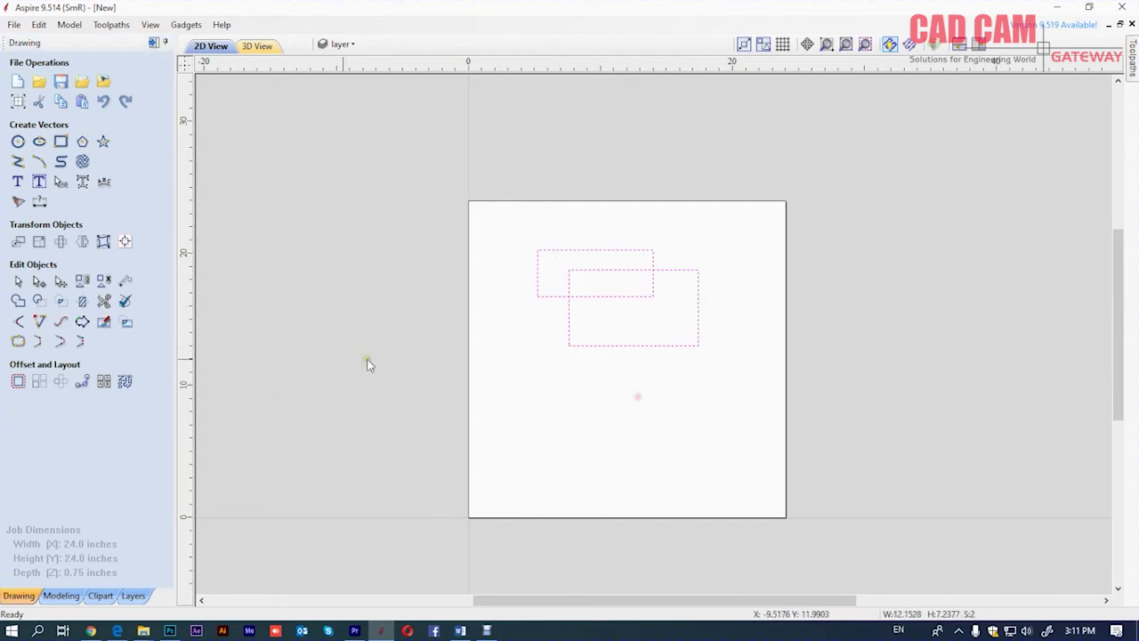
{"action": "left_click", "coordinate": [39, 301]}
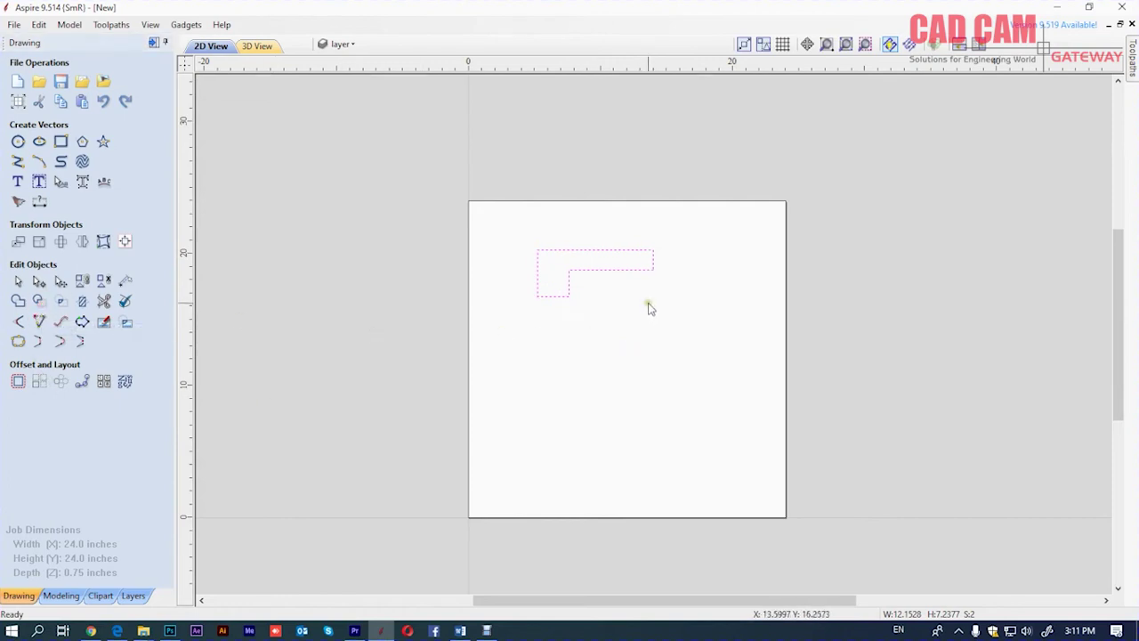
{"action": "key", "text": "ctrl+z"}
{"action": "left_click", "coordinate": [756, 392]}
Try Overlap with the job boundary included in the selection, then undo
{"action": "left_click_drag", "start_coordinate": [762, 402], "coordinate": [459, 225]}
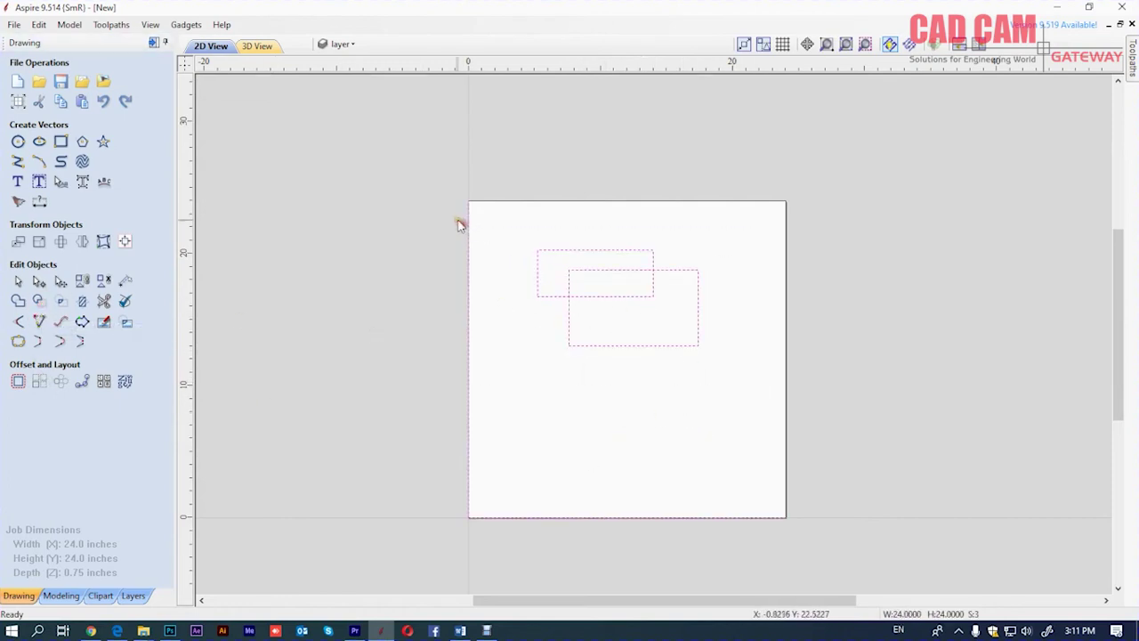
{"action": "left_click", "coordinate": [61, 304]}
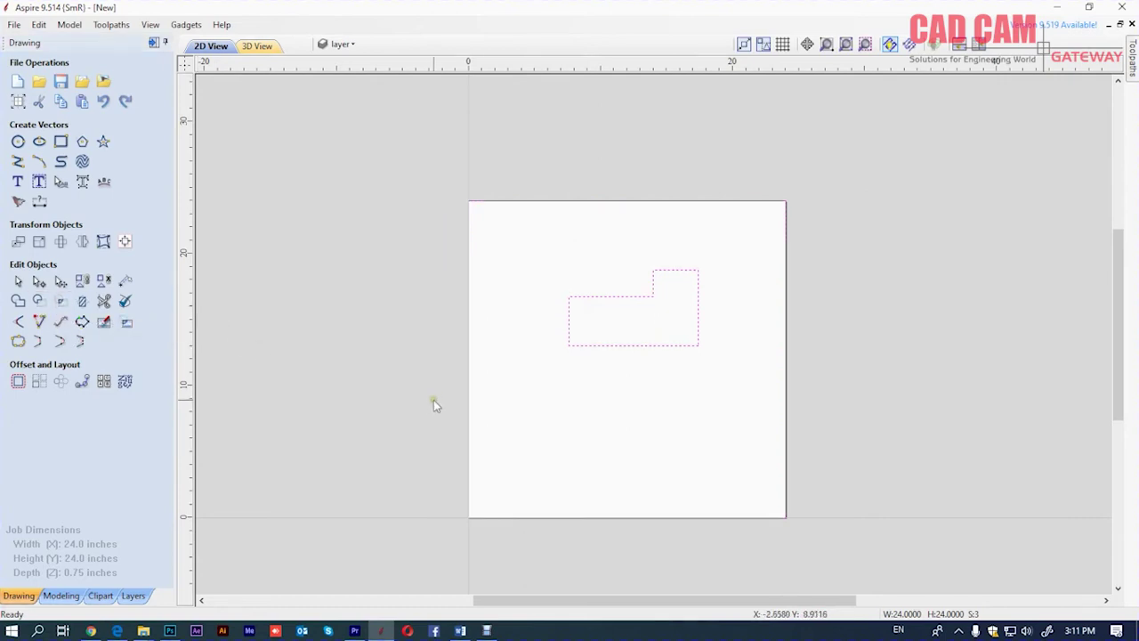
{"action": "left_click", "coordinate": [542, 397]}
{"action": "key", "text": "ctrl+z"}
{"action": "left_click", "coordinate": [566, 406]}
Overlap only the two rectangles, then undo to restore both originals
{"action": "left_click_drag", "start_coordinate": [655, 339], "coordinate": [445, 246]}
{"action": "left_click", "coordinate": [469, 327], "text": "shift"}
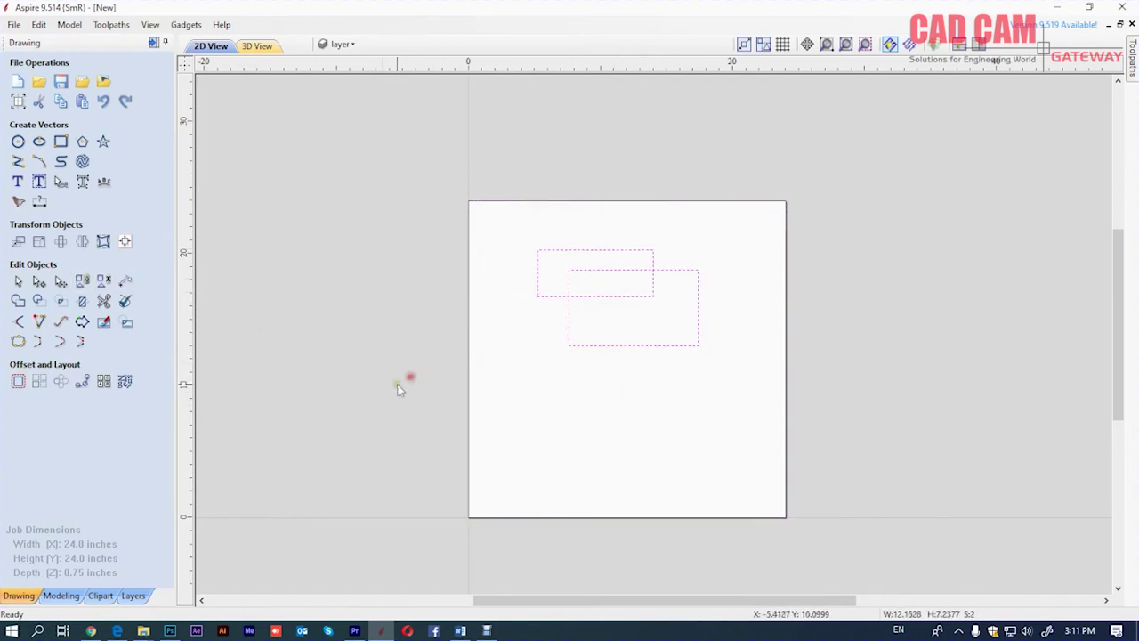
{"action": "left_click", "coordinate": [60, 303]}
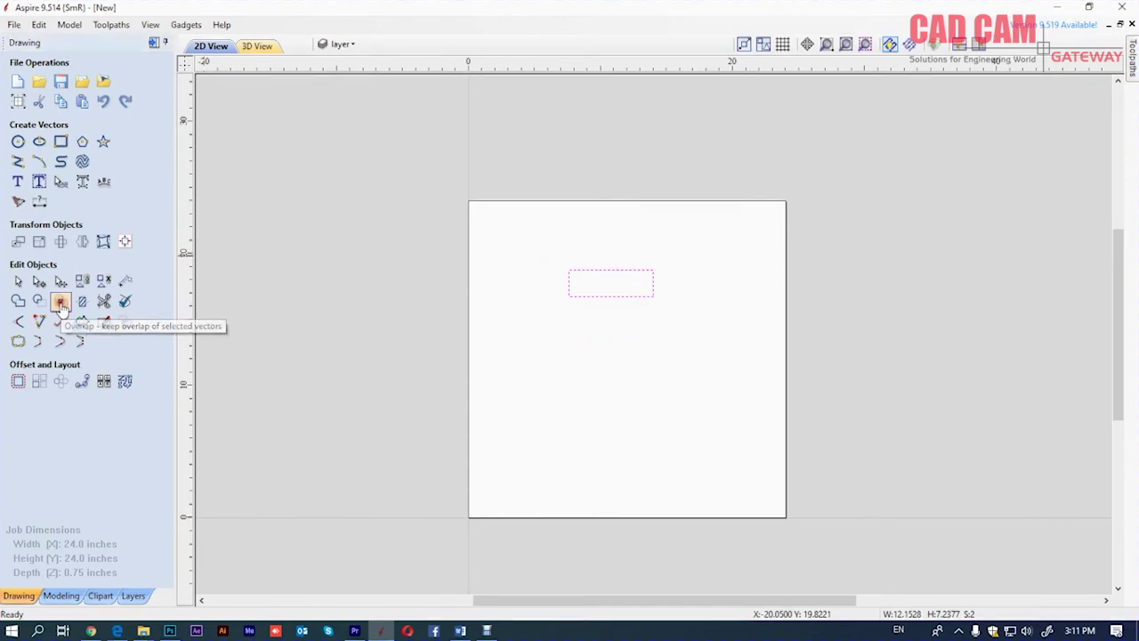
{"action": "left_click", "coordinate": [638, 352]}
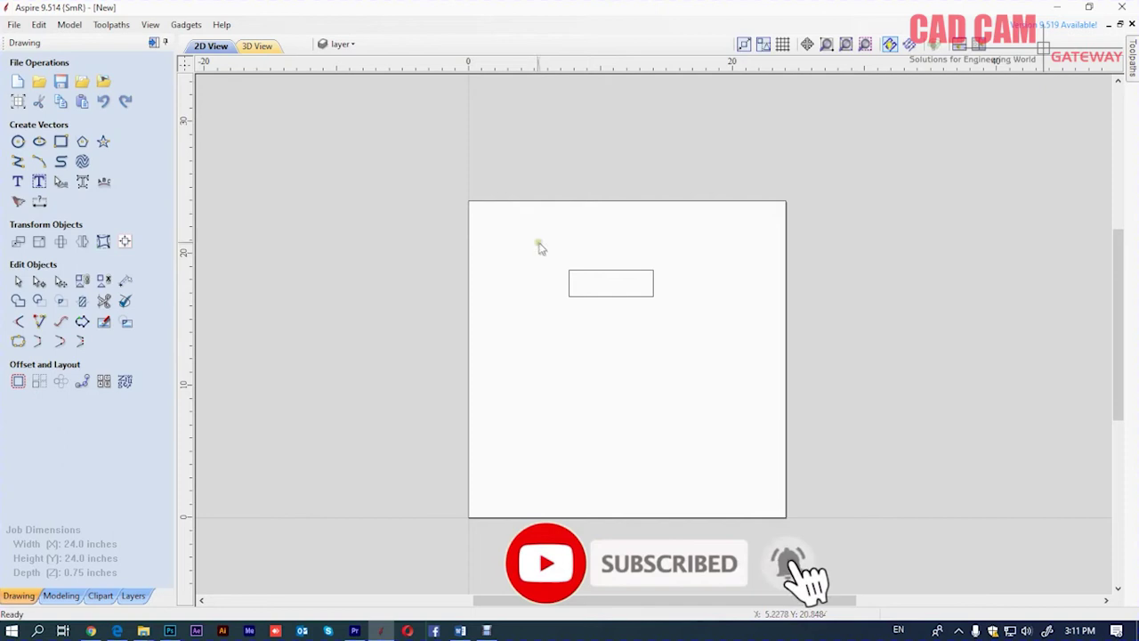
{"action": "key", "text": "ctrl+z"}
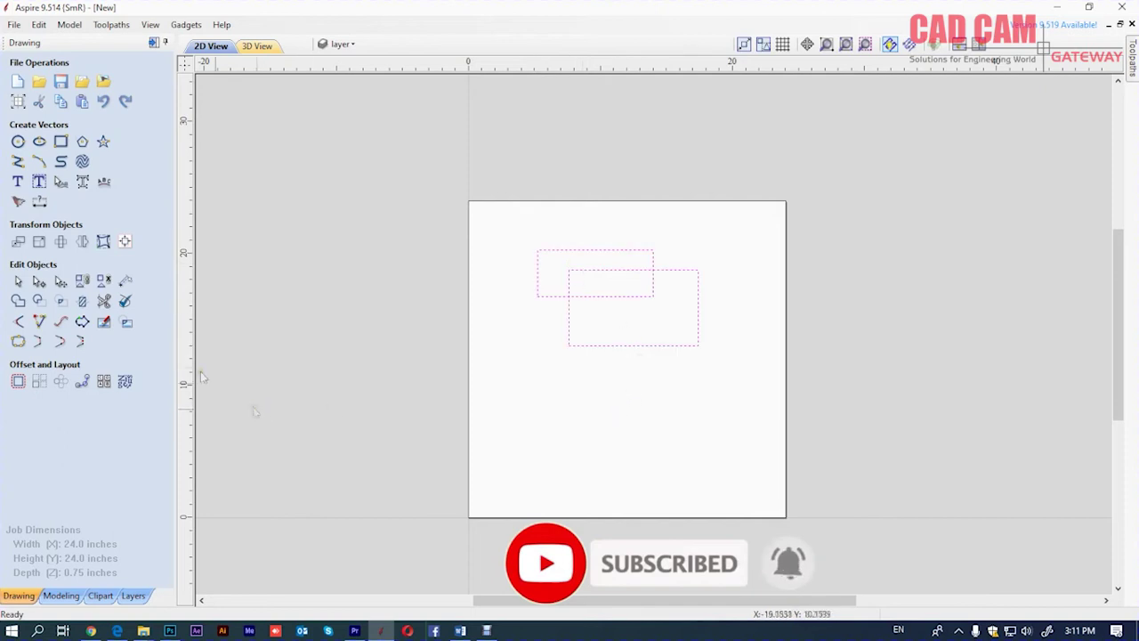
{"action": "left_click", "coordinate": [275, 281]}
Draw a tall ellipse across both rectangles
{"action": "left_click", "coordinate": [40, 141]}
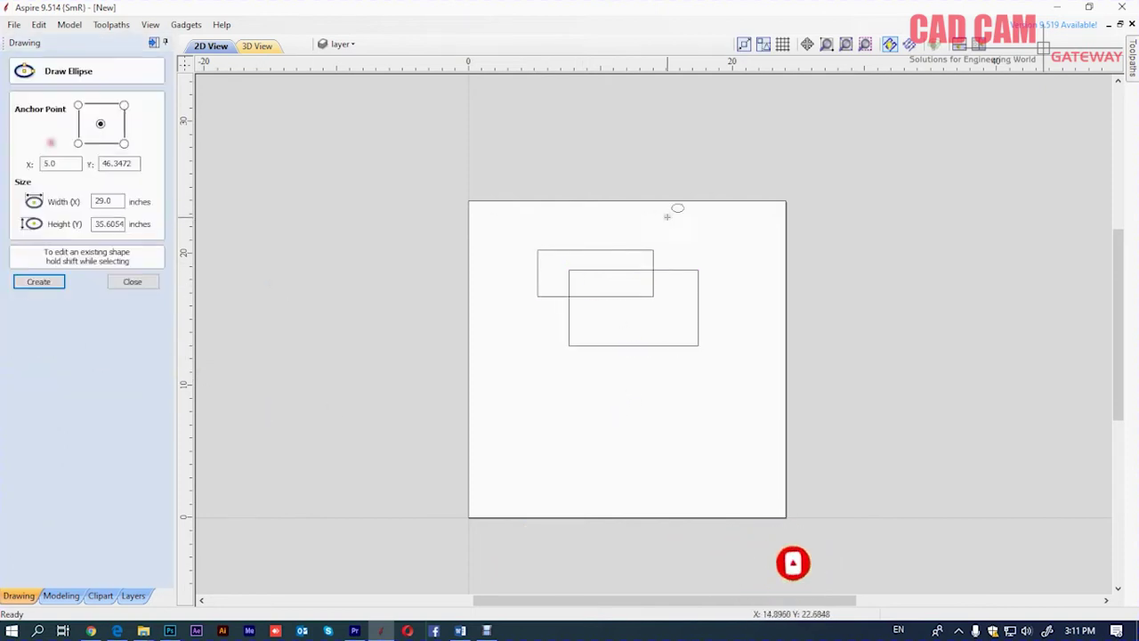
{"action": "mouse_move", "coordinate": [607, 231]}
{"action": "left_mouse_down"}
{"action": "mouse_move", "coordinate": [617, 316]}
{"action": "mouse_move", "coordinate": [633, 307]}
{"action": "left_mouse_up"}
{"action": "key", "text": "Escape"}
Overlap the ellipse with both rectangles, then delete all resulting pieces
{"action": "left_click_drag", "start_coordinate": [738, 255], "coordinate": [505, 402]}
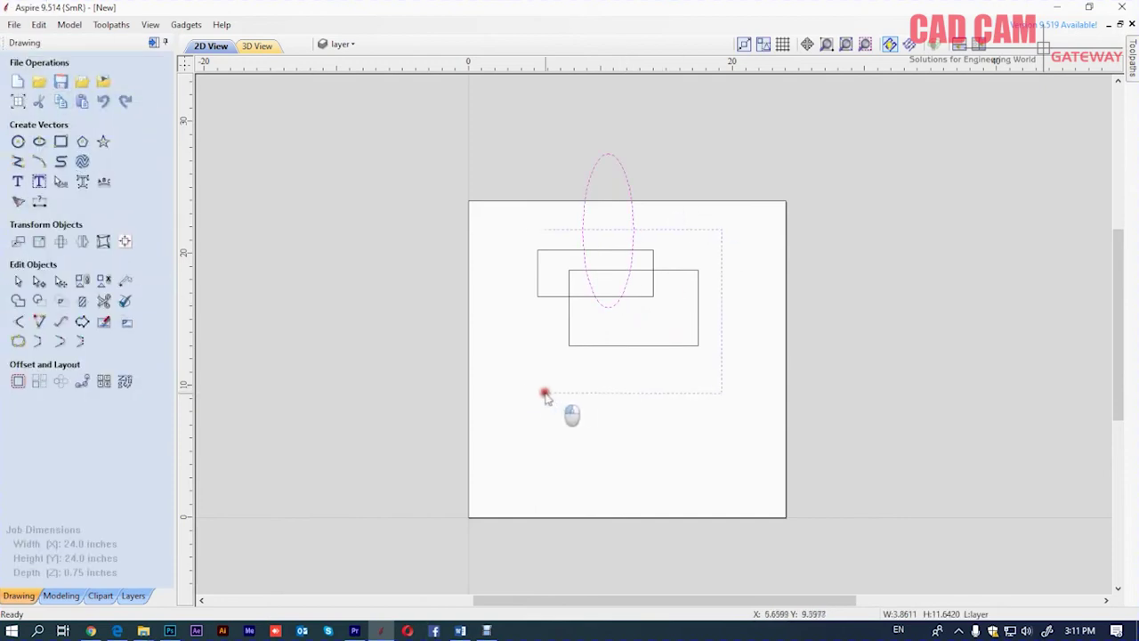
{"action": "left_click", "coordinate": [60, 302]}
{"action": "left_click", "coordinate": [646, 336]}
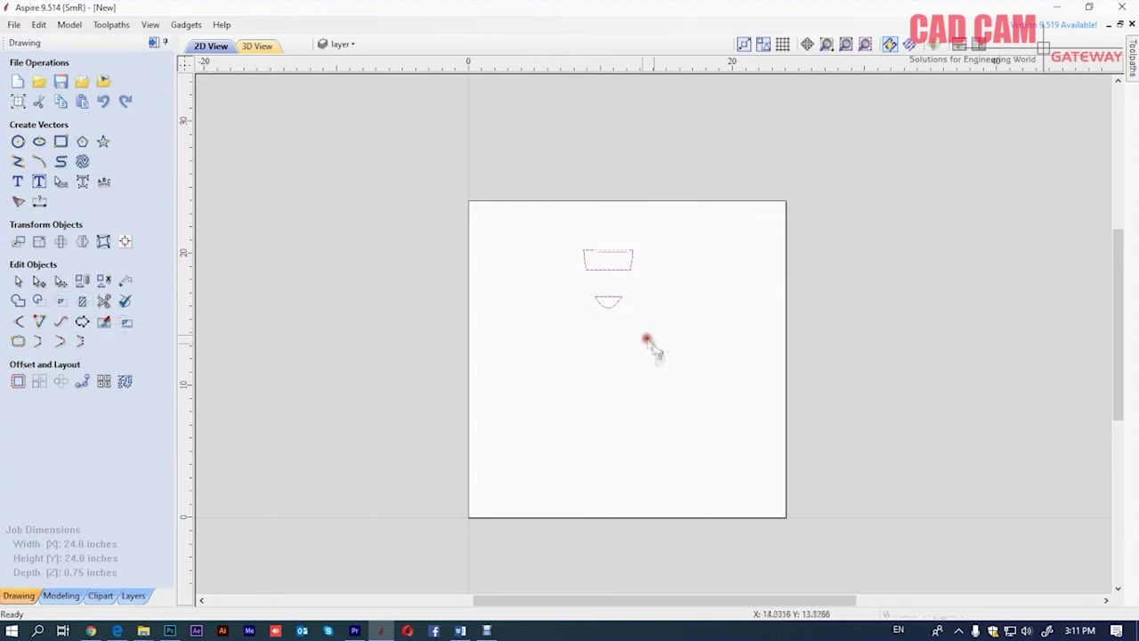
{"action": "left_click_drag", "start_coordinate": [687, 254], "coordinate": [529, 386]}
{"action": "key", "text": "Delete"}
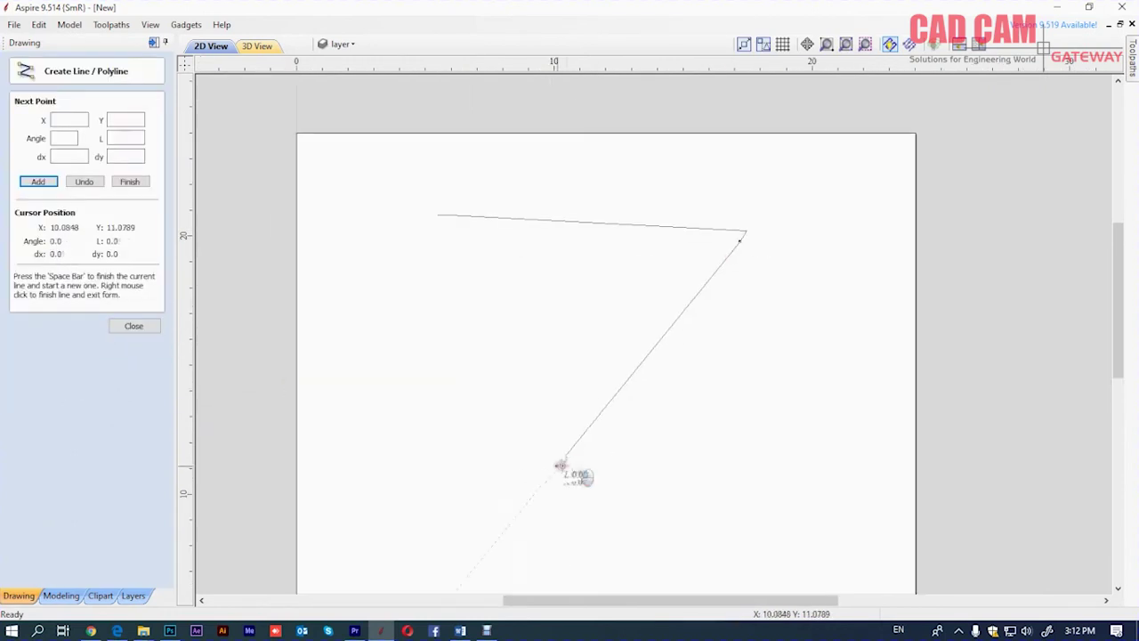
Finish a two-segment angled line and round its corner with a 2 in. fillet
{"action": "left_click", "coordinate": [559, 463]}
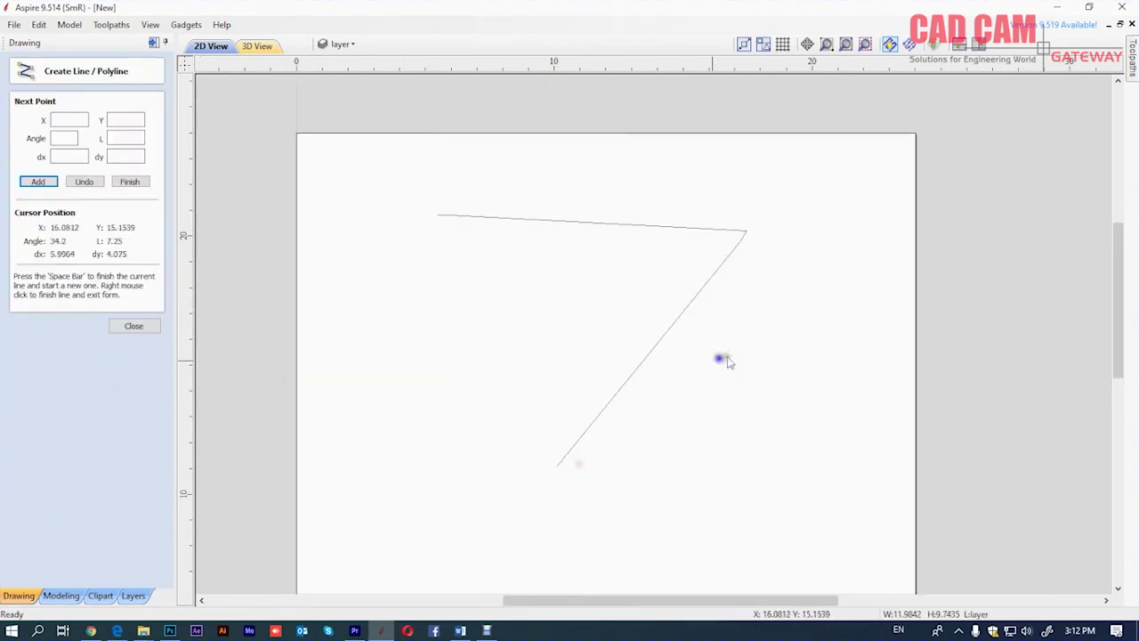
{"action": "right_click", "coordinate": [725, 360]}
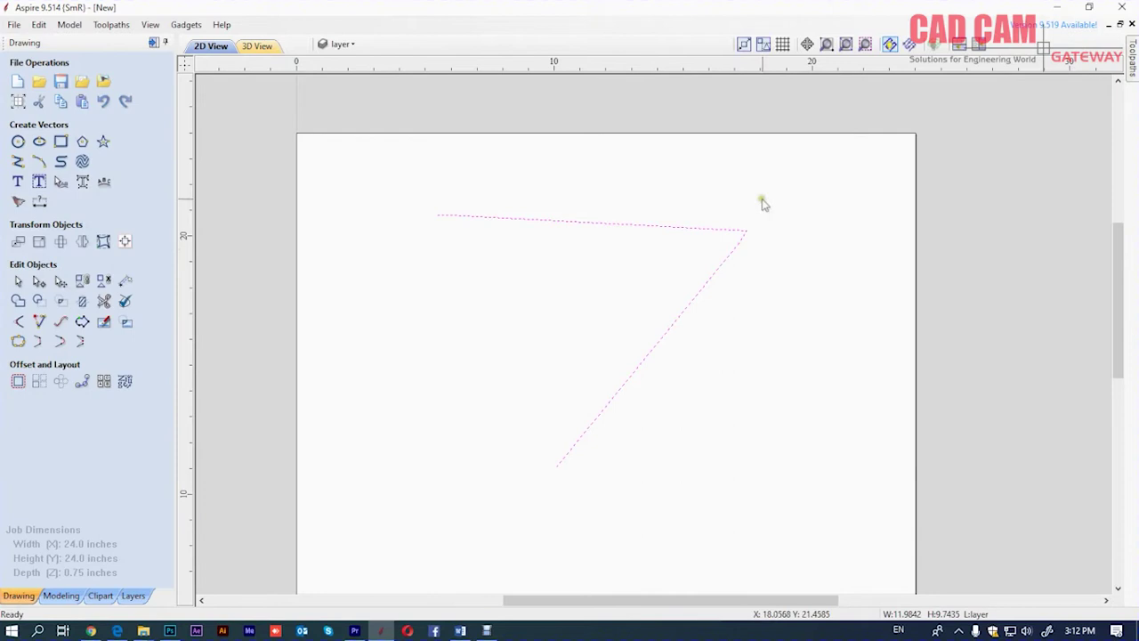
{"action": "left_click", "coordinate": [17, 324]}
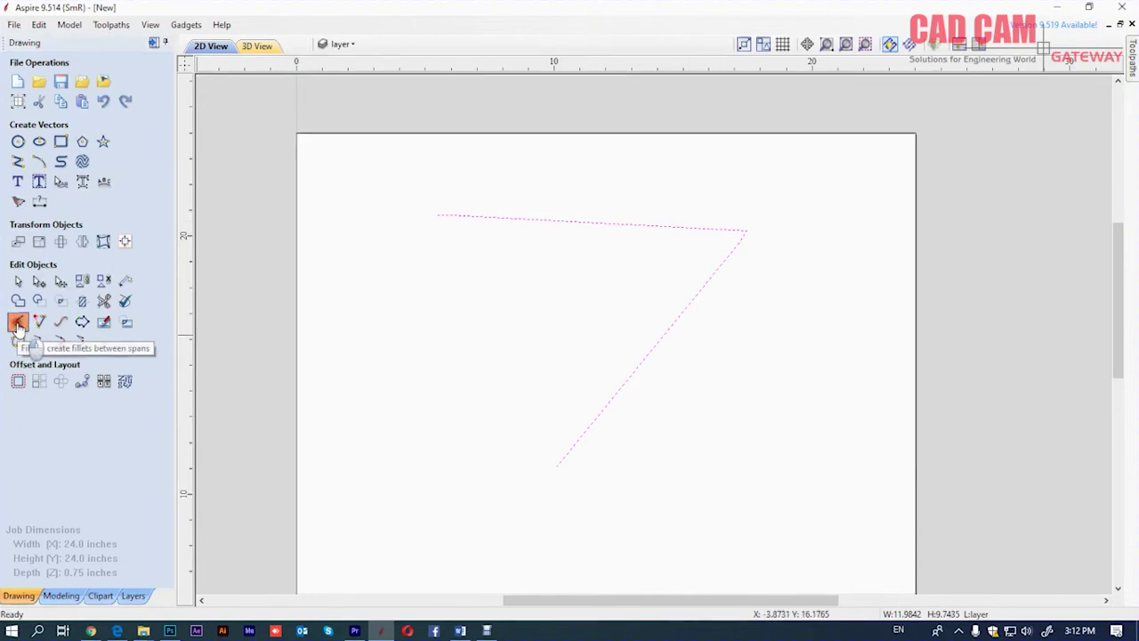
{"action": "left_click", "coordinate": [748, 229]}
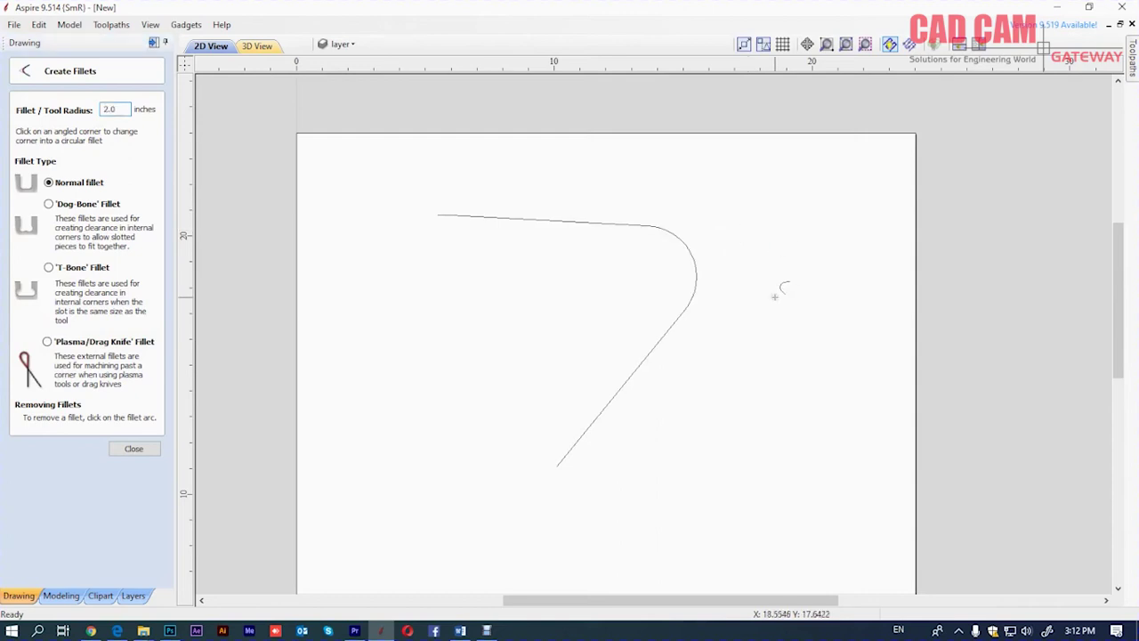
{"action": "left_click", "coordinate": [134, 448]}
Remove the fillet, try and remove a 1 in. fillet, then delete the line
{"action": "left_click", "coordinate": [18, 323]}
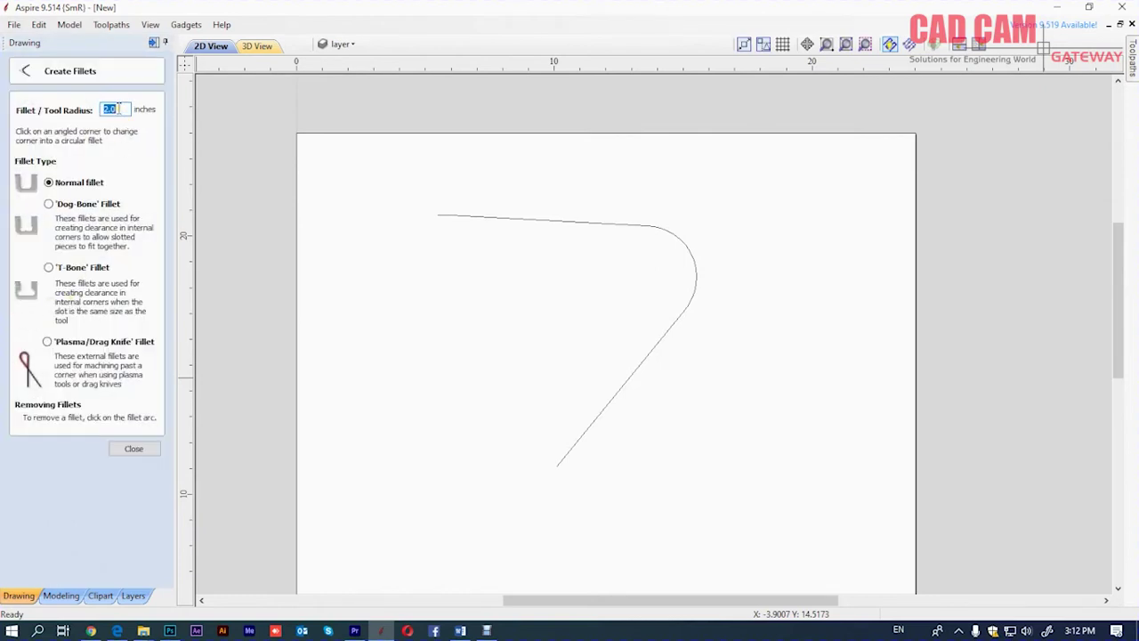
{"action": "left_click", "coordinate": [691, 249]}
{"action": "double_click", "coordinate": [116, 109]}
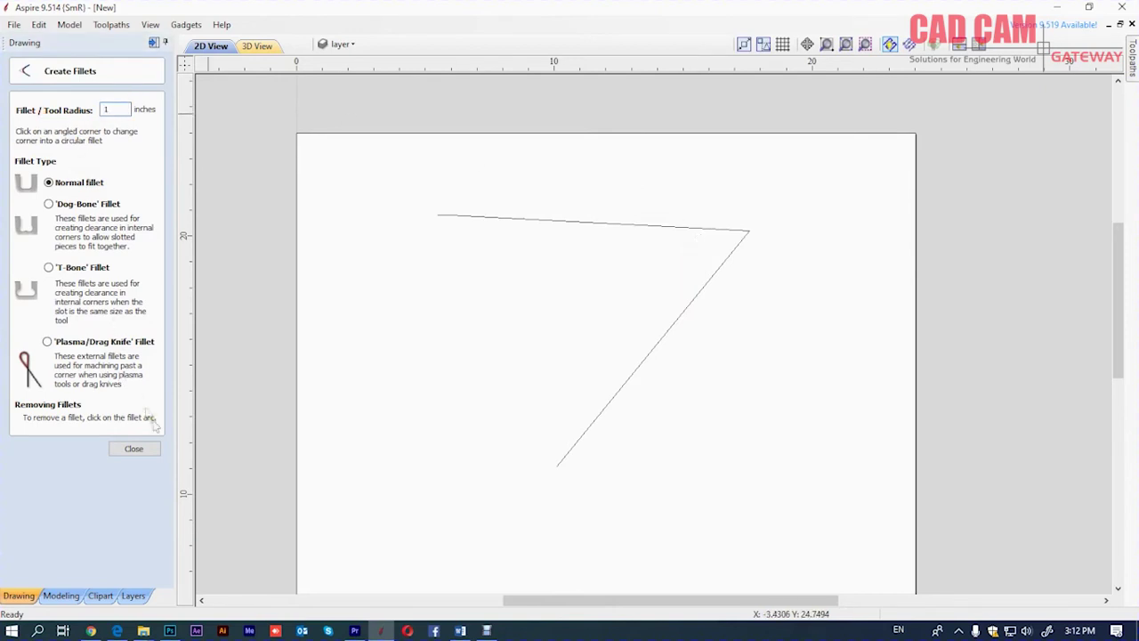
{"action": "key", "text": "Tab"}
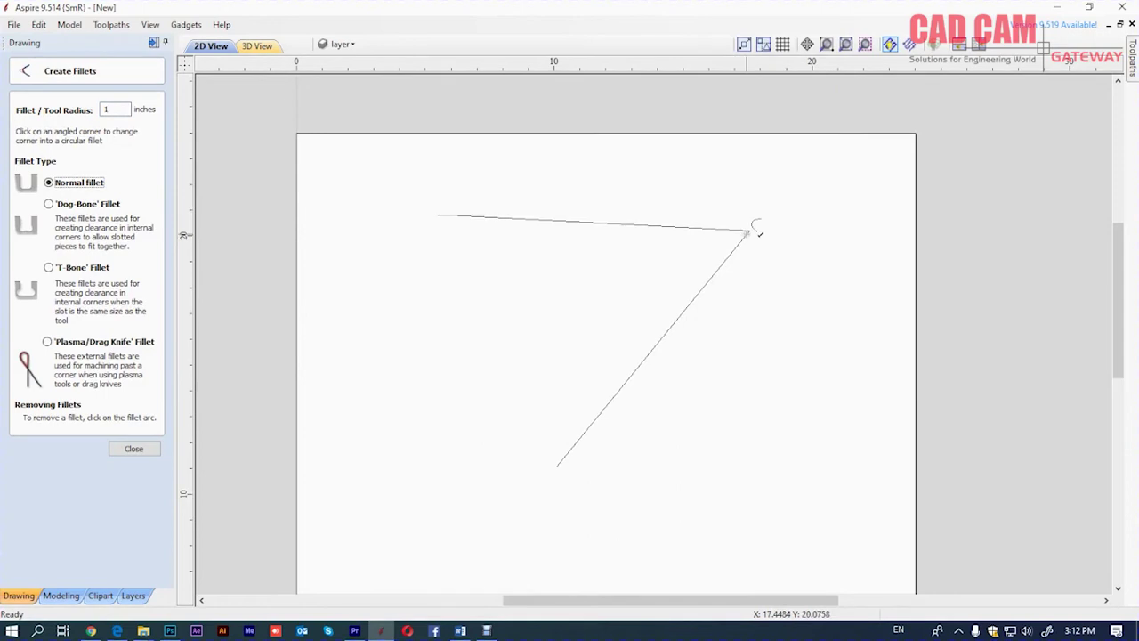
{"action": "left_click", "coordinate": [752, 230]}
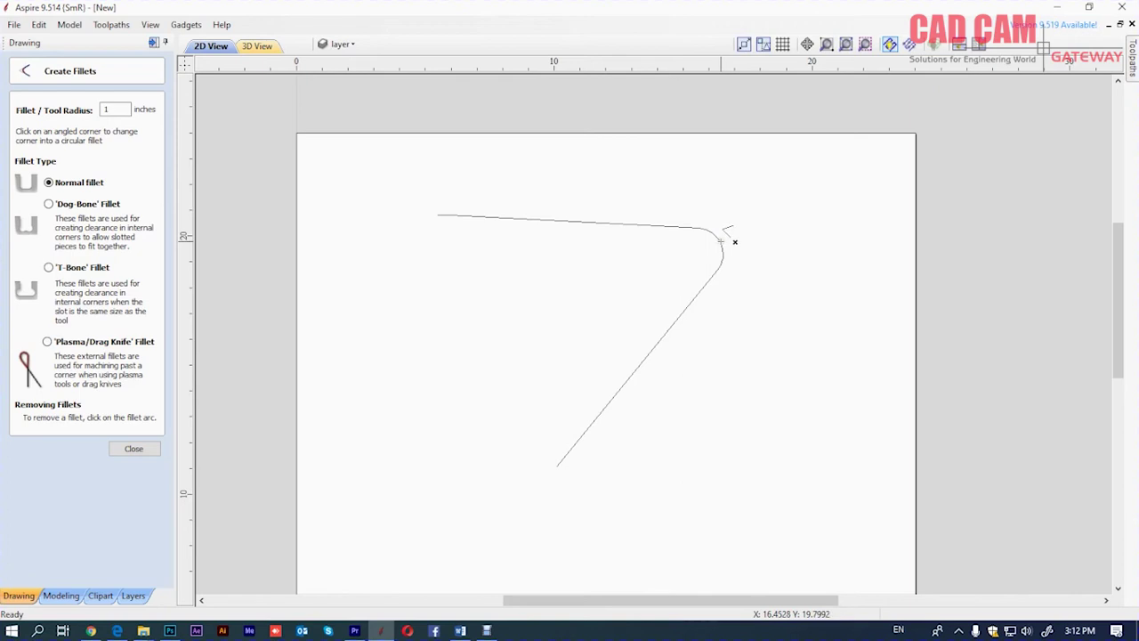
{"action": "left_click", "coordinate": [735, 241]}
{"action": "left_click", "coordinate": [133, 448]}
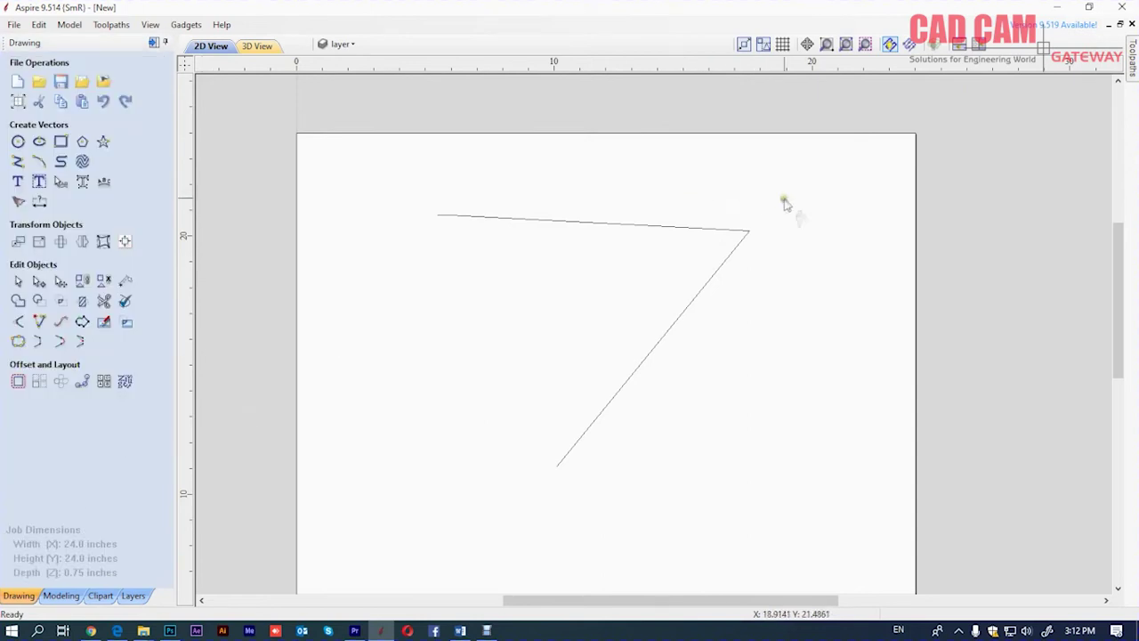
{"action": "left_click", "coordinate": [605, 363]}
{"action": "key", "text": "Delete"}
Draw a 5-sided 5.5 in pentagon in the upper left of the sheet
{"action": "left_click", "coordinate": [81, 142]}
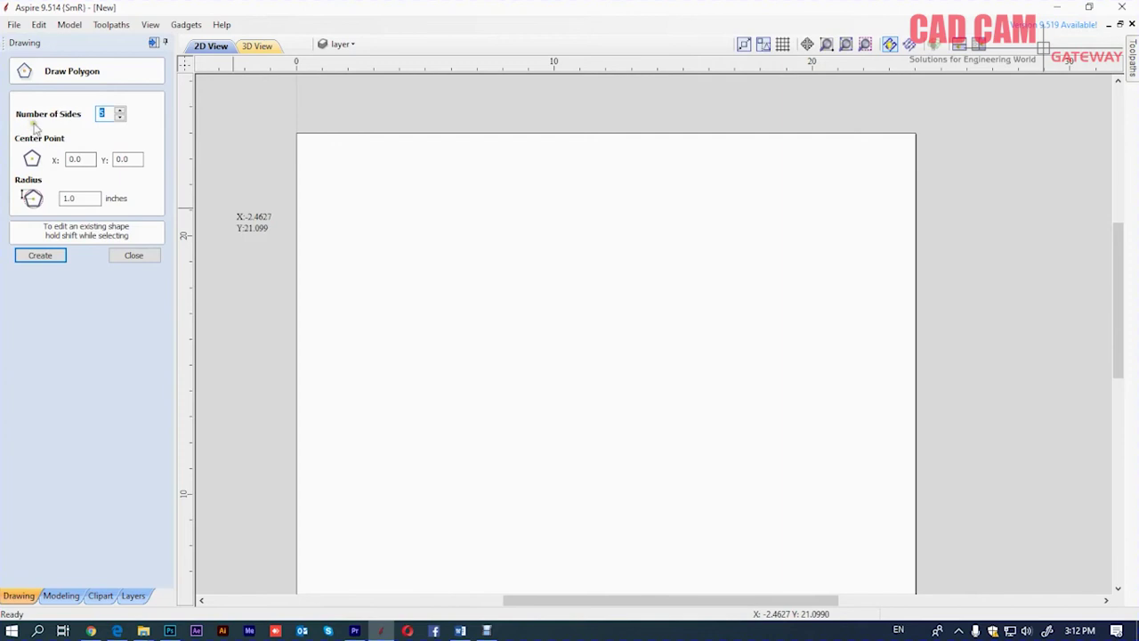
{"action": "left_click_drag", "start_coordinate": [490, 291], "coordinate": [626, 343]}
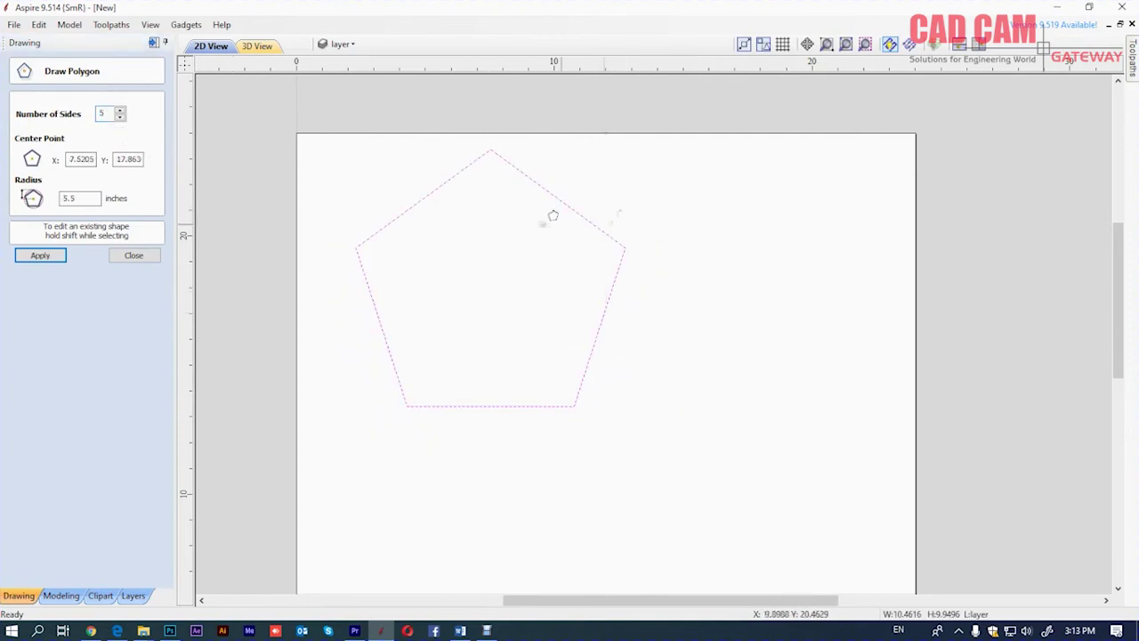
{"action": "left_click", "coordinate": [132, 254]}
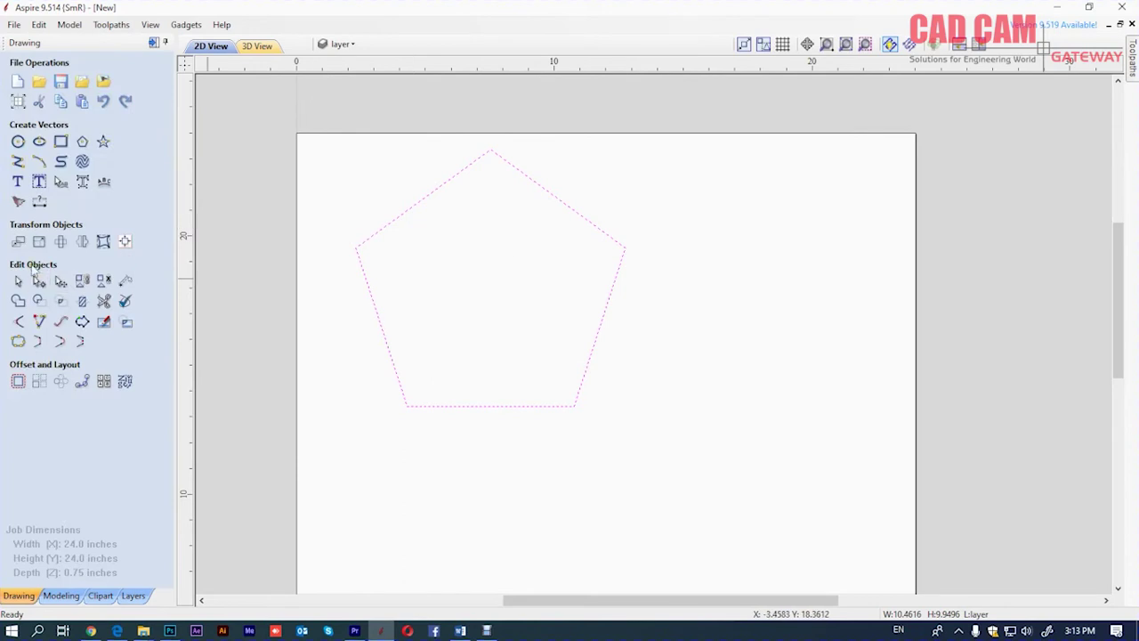
Fillet the pentagon's corners at 1.0 in, then all corners at 4 in into a near-circle
{"action": "left_click", "coordinate": [17, 322]}
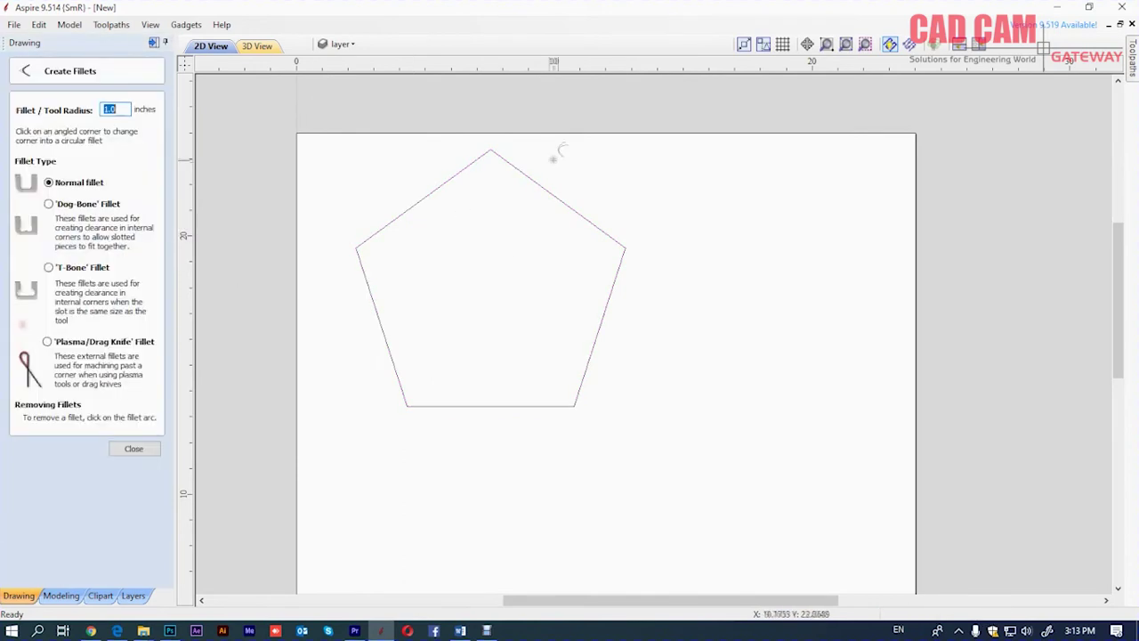
{"action": "left_click", "coordinate": [497, 144]}
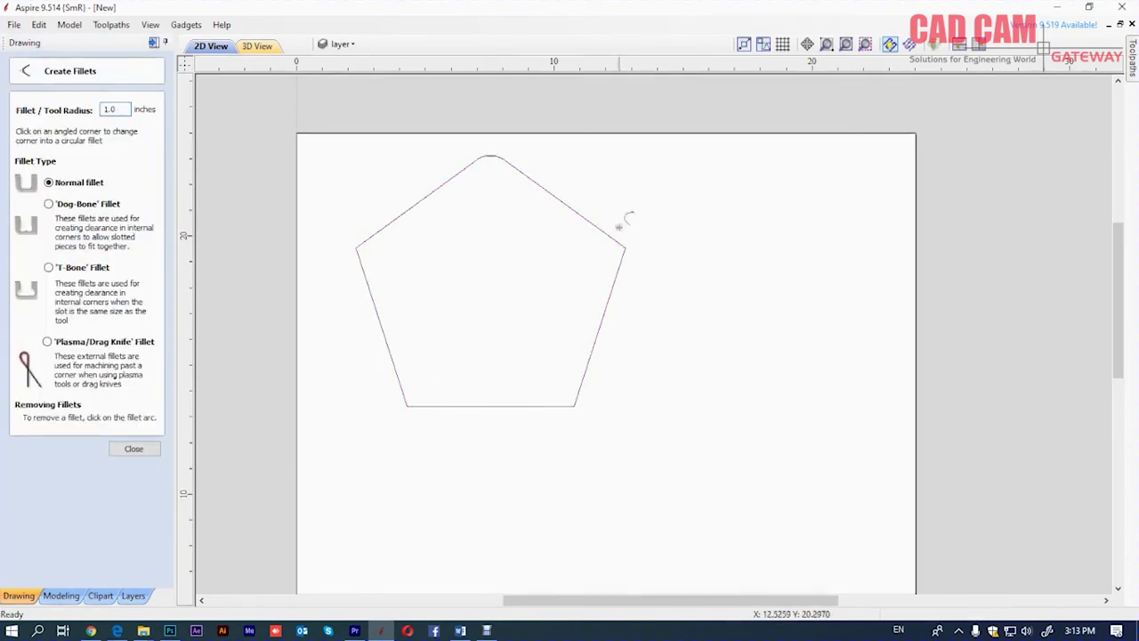
{"action": "left_click", "coordinate": [626, 249]}
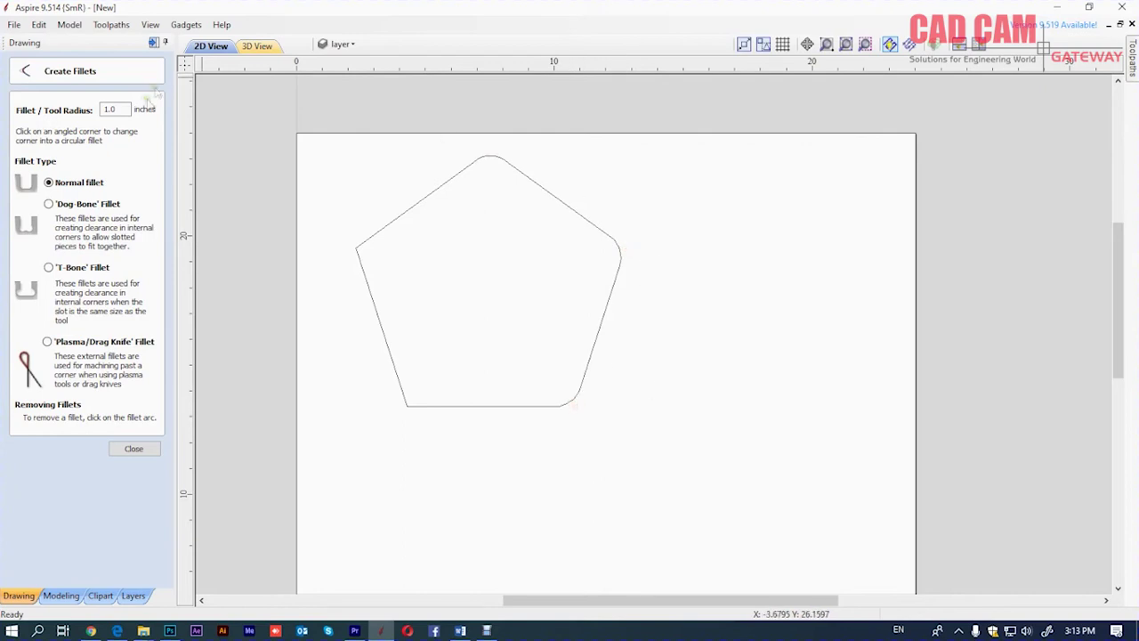
{"action": "double_click", "coordinate": [123, 109]}
{"action": "type", "text": "4"}
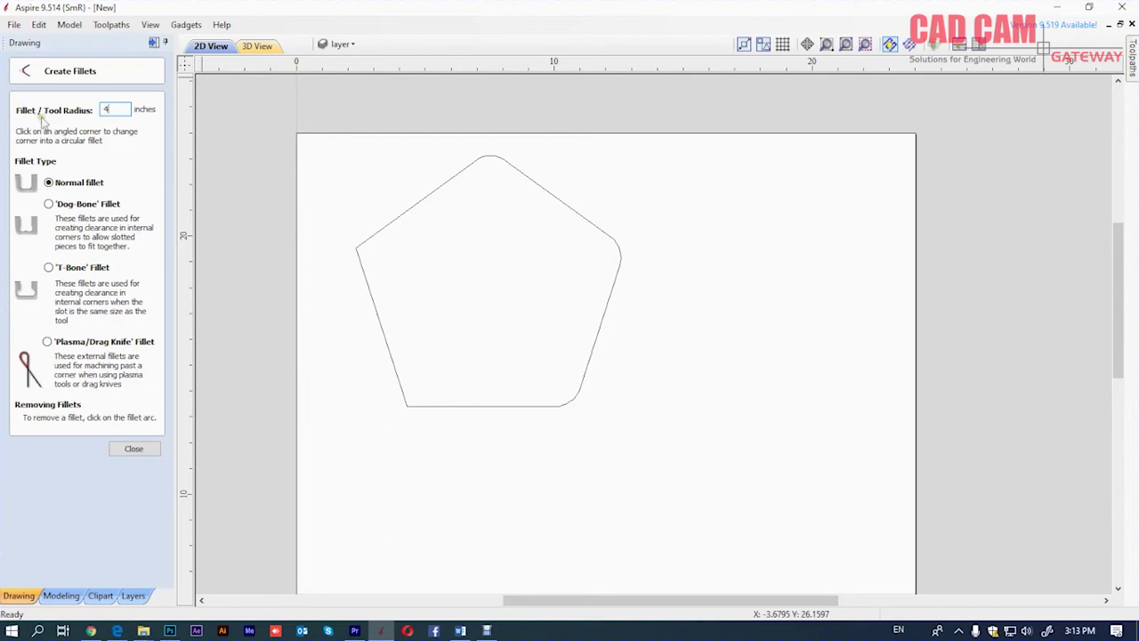
{"action": "left_click", "coordinate": [358, 252]}
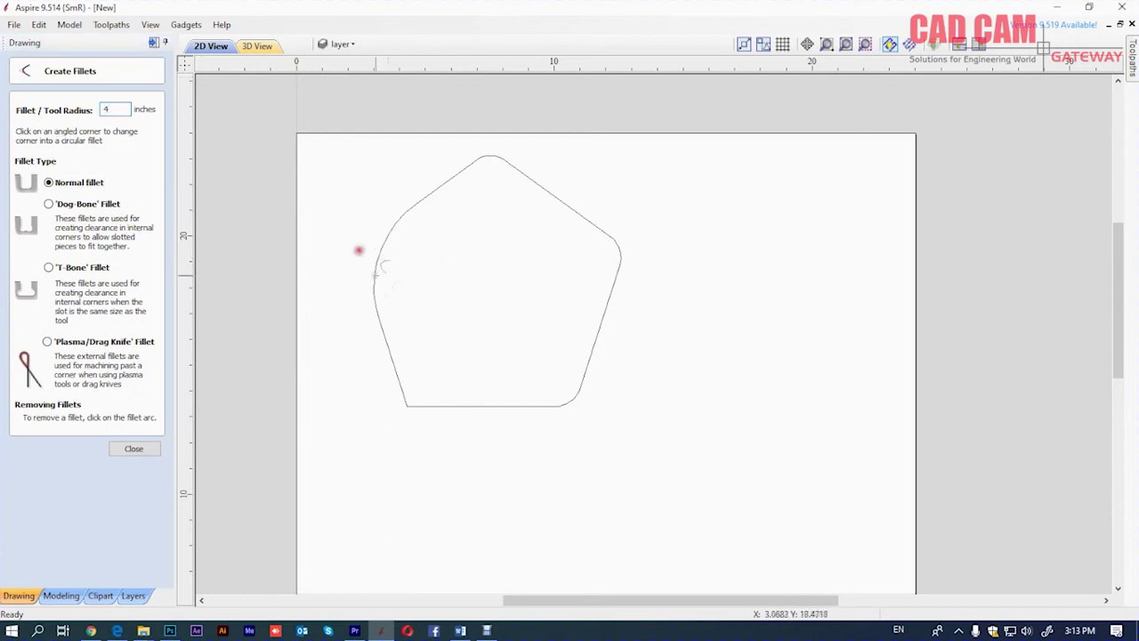
{"action": "left_click", "coordinate": [414, 407]}
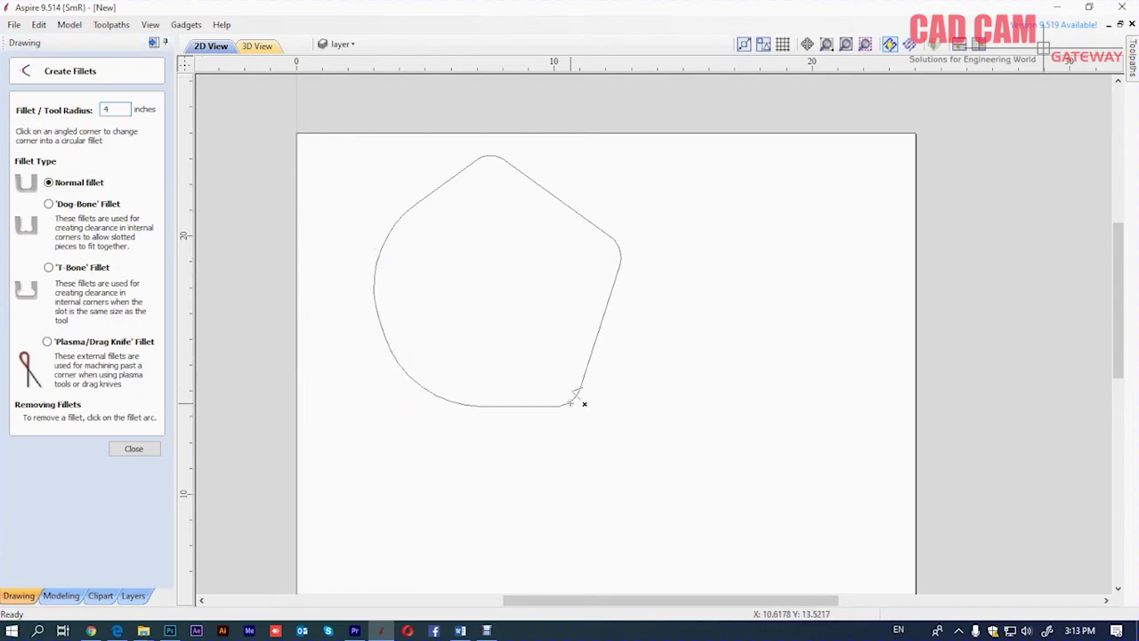
{"action": "left_click", "coordinate": [575, 407]}
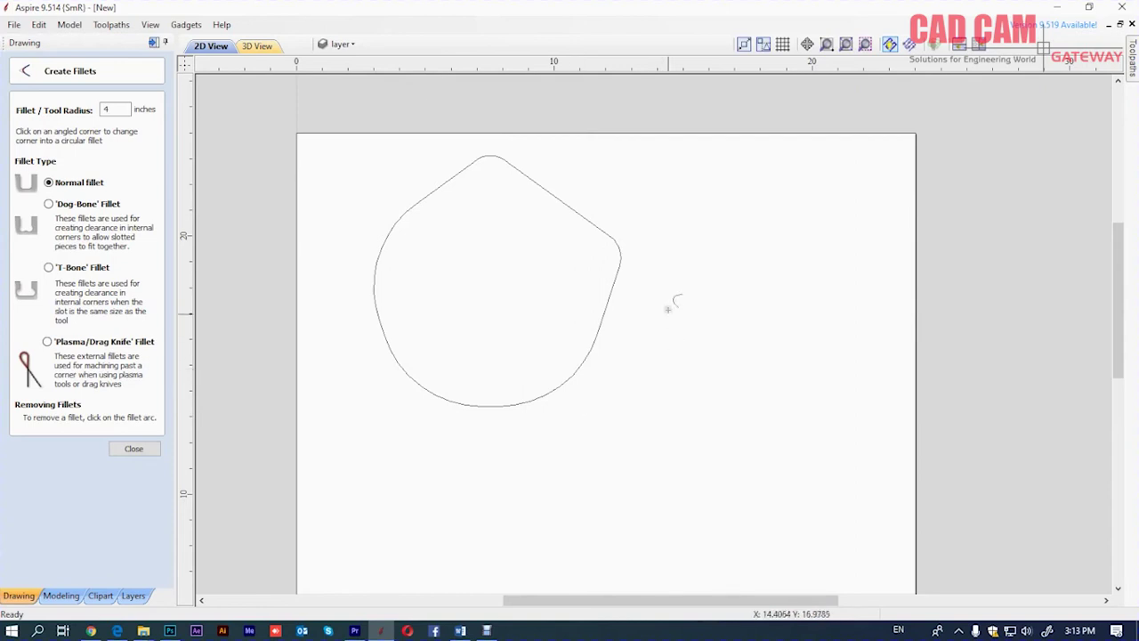
{"action": "left_click", "coordinate": [621, 250]}
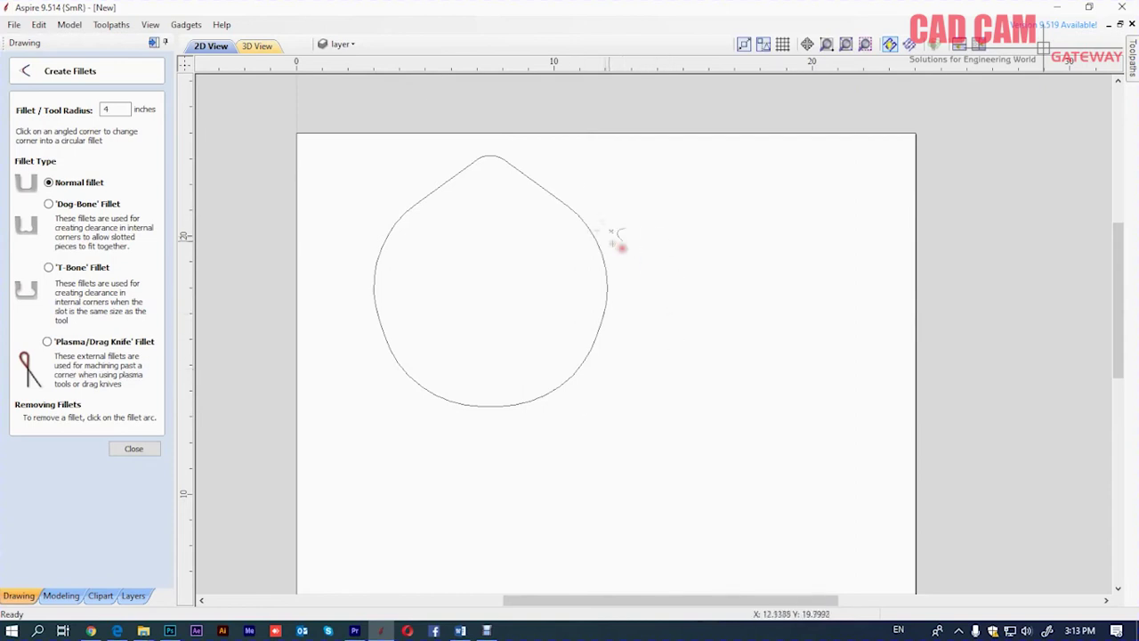
{"action": "left_click", "coordinate": [495, 153]}
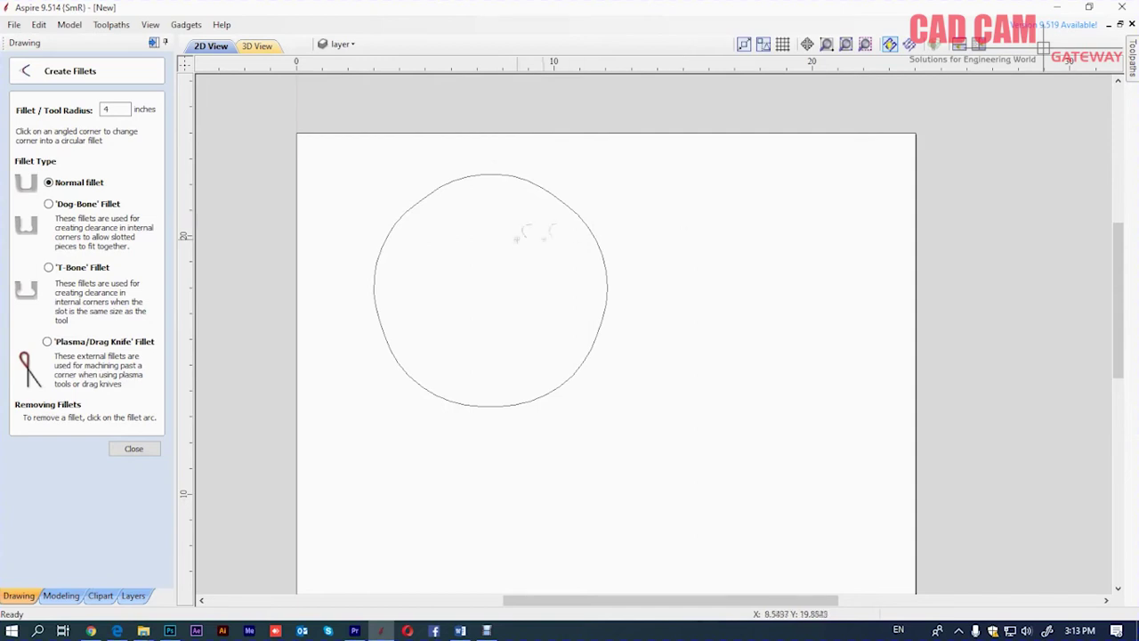
Delete the rounded near-circle shape
{"action": "left_click", "coordinate": [133, 448]}
{"action": "left_click", "coordinate": [608, 278]}
{"action": "key", "text": "Delete"}
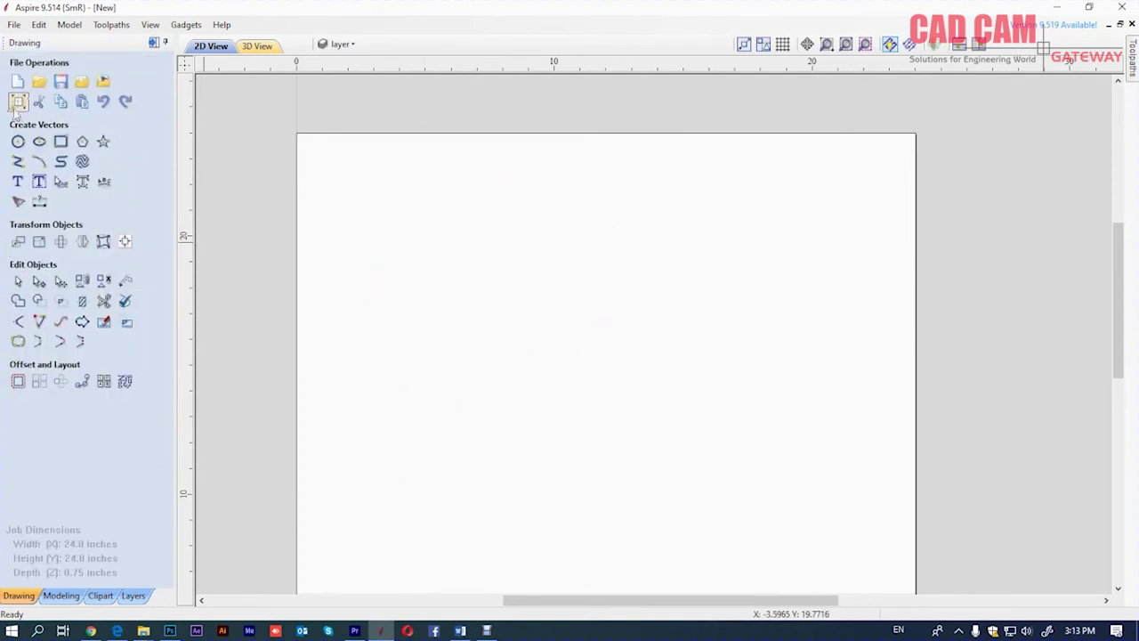
Draw a closed polyline outline about 13 × 10.75 in with a rectangular notch on its right side
{"action": "left_click", "coordinate": [17, 162]}
{"action": "left_click", "coordinate": [399, 196]}
{"action": "left_click", "coordinate": [741, 197]}
{"action": "left_click", "coordinate": [741, 261]}
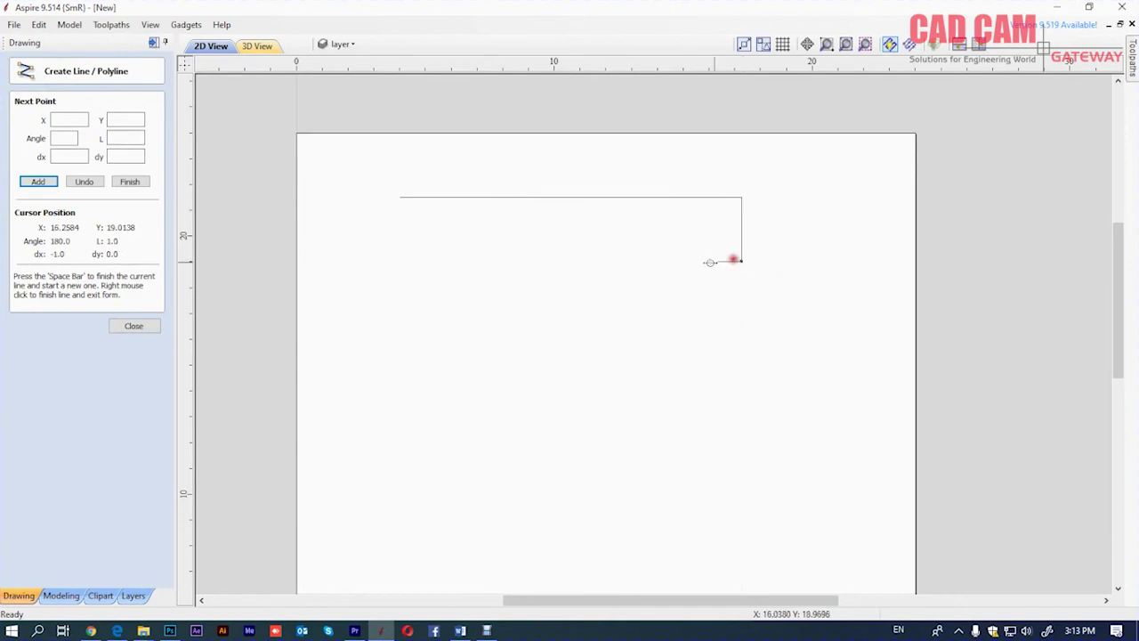
{"action": "left_click", "coordinate": [658, 261]}
{"action": "left_click", "coordinate": [658, 358]}
{"action": "left_click", "coordinate": [741, 358]}
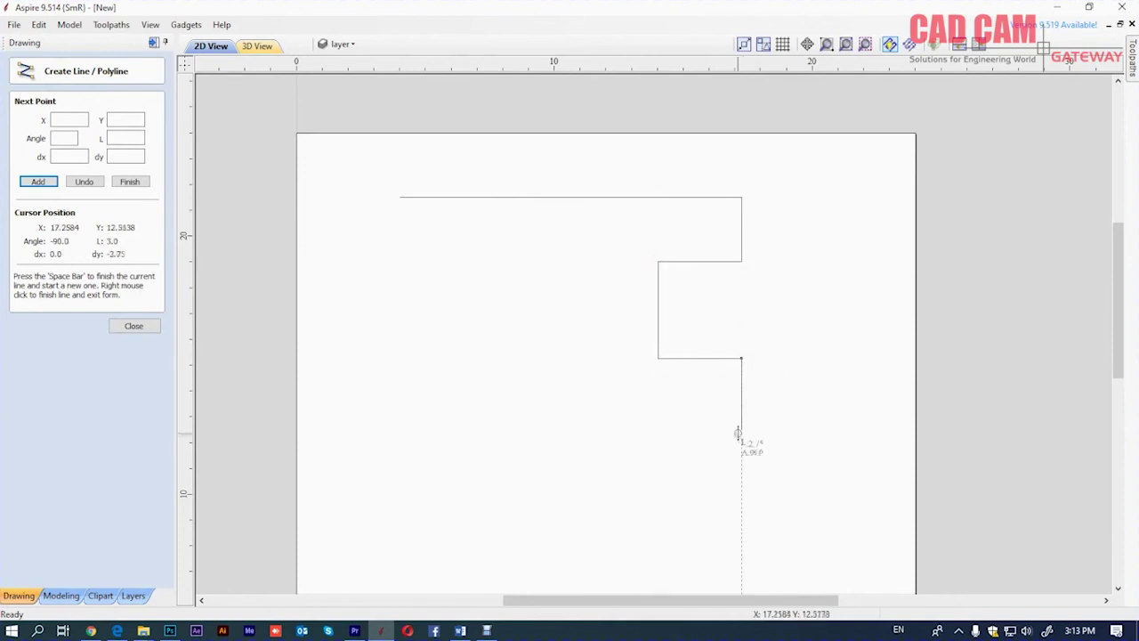
{"action": "left_click", "coordinate": [742, 474]}
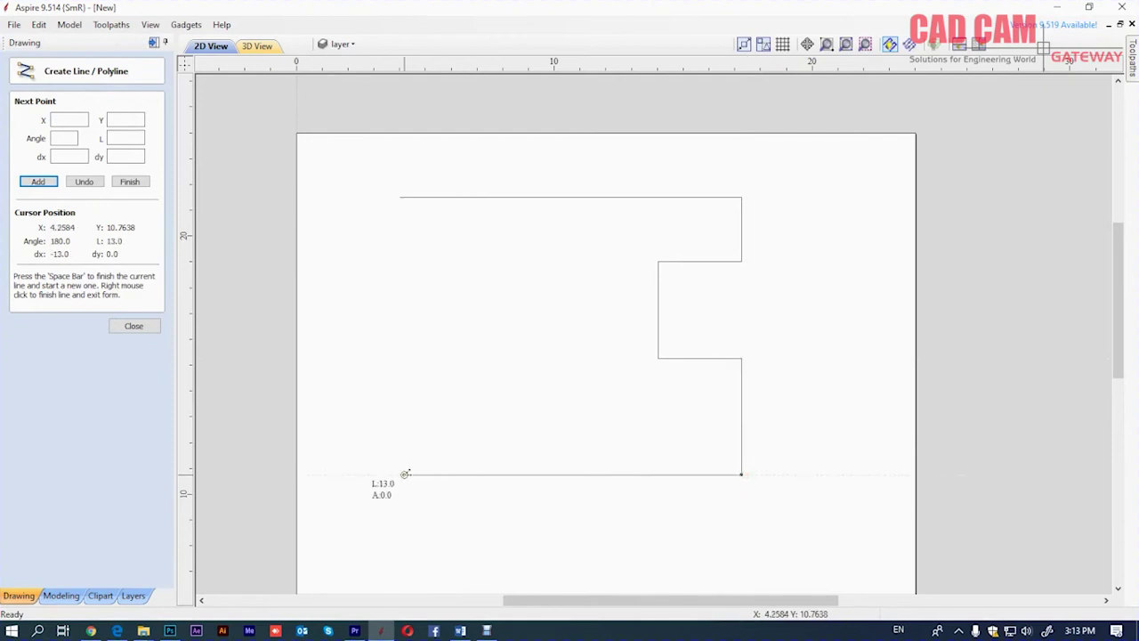
{"action": "left_click", "coordinate": [405, 474]}
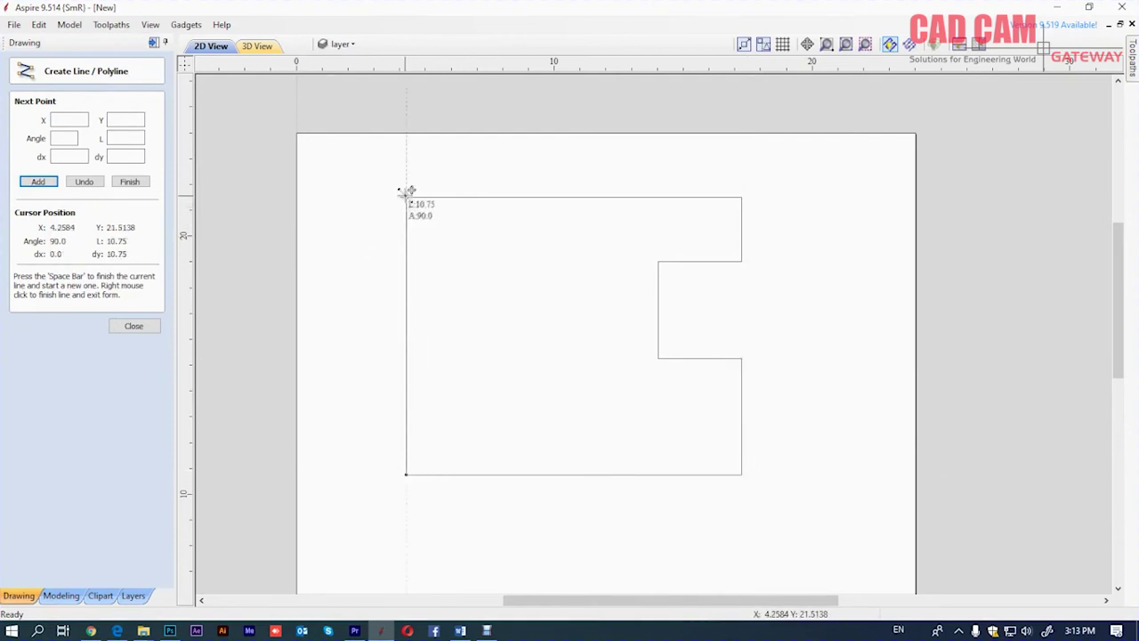
{"action": "left_click", "coordinate": [408, 193]}
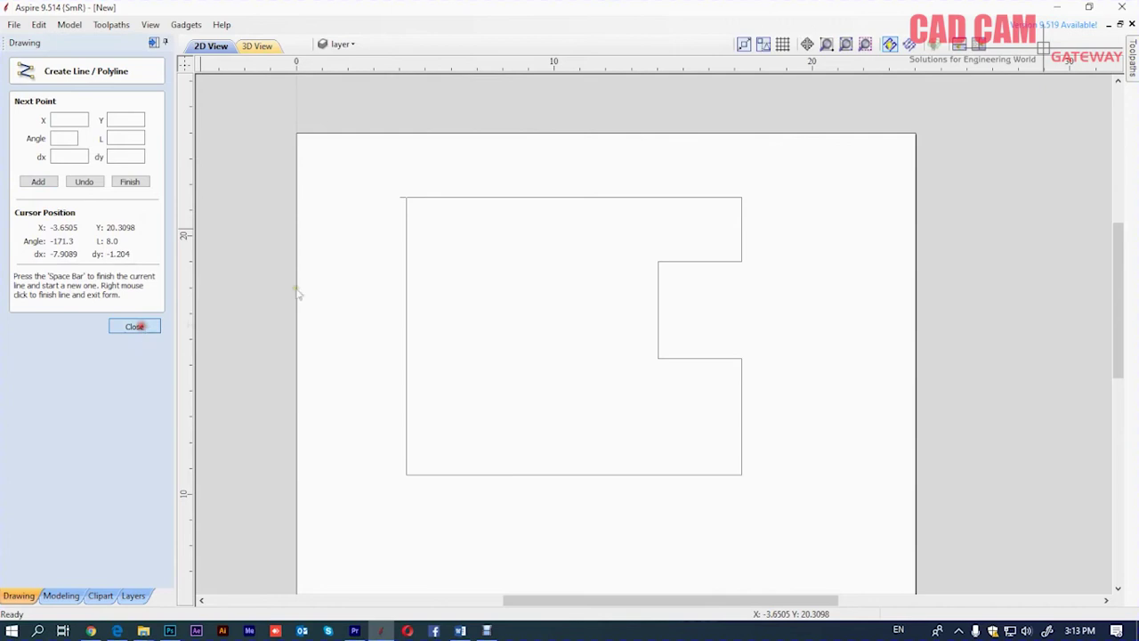
{"action": "left_click", "coordinate": [134, 326]}
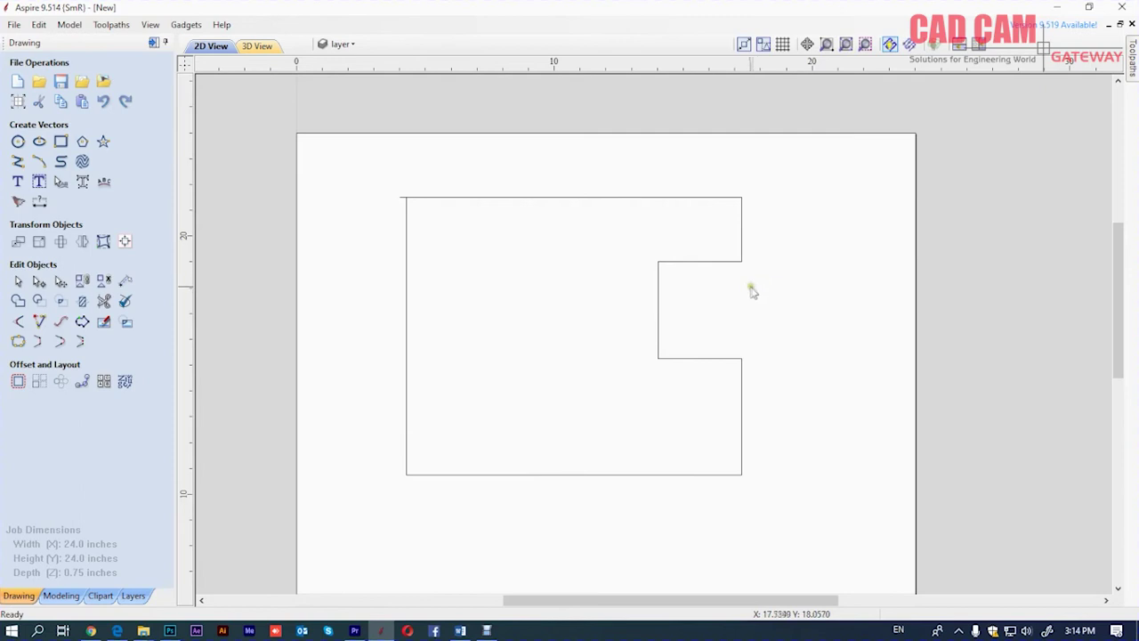
Zoom out and select the notched outline
{"action": "scroll", "coordinate": [704, 220], "scroll_direction": "down", "scroll_amount": 3}
{"action": "left_click", "coordinate": [689, 228]}
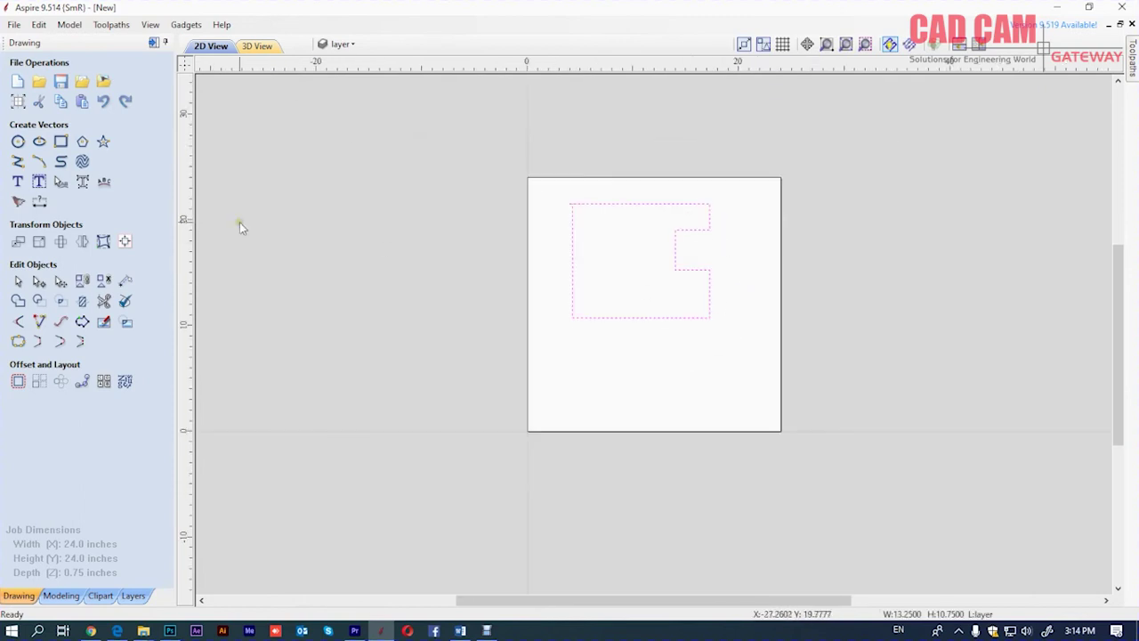
{"action": "left_click", "coordinate": [38, 241]}
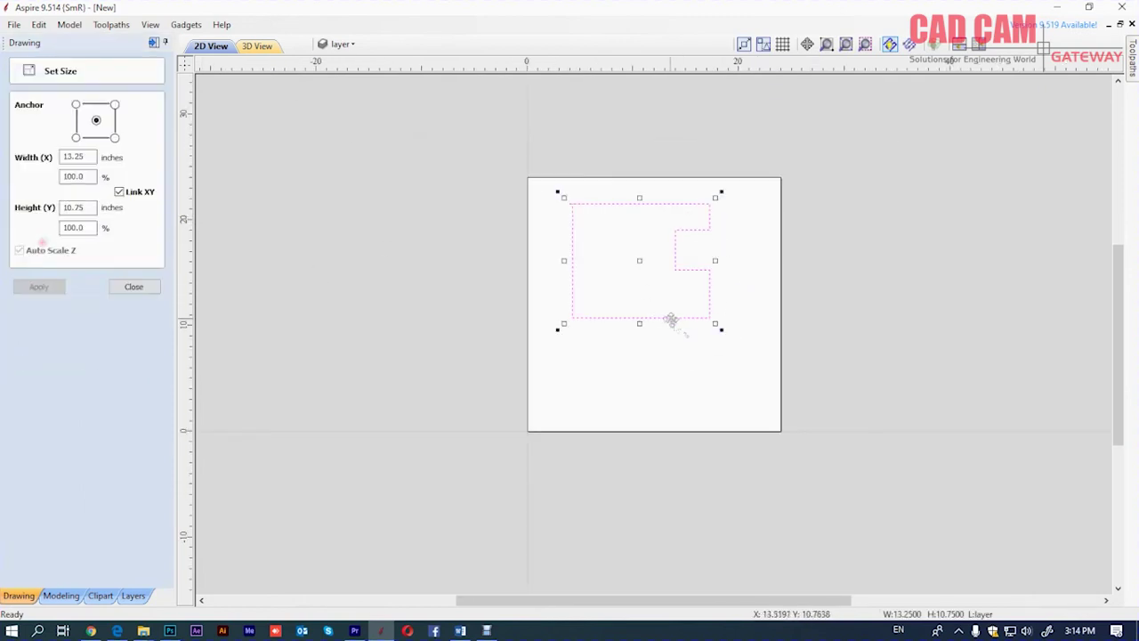
Scale the notched shape to about 9.46 × 7.68 in and place a copy directly below it
{"action": "left_click_drag", "start_coordinate": [715, 324], "coordinate": [675, 291]}
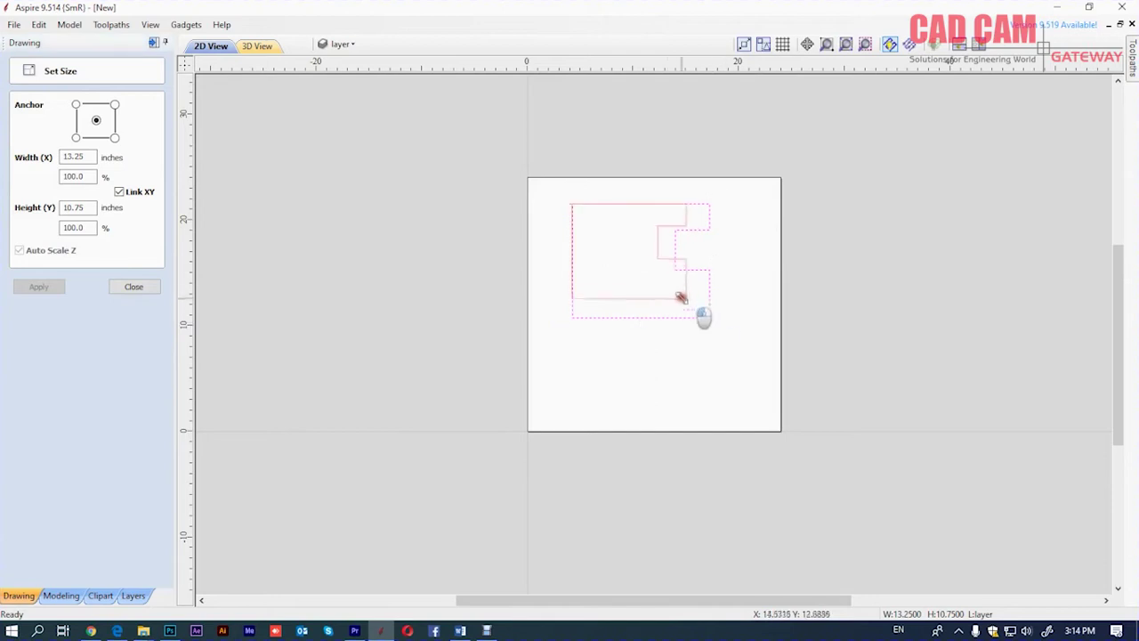
{"action": "left_click", "coordinate": [133, 286]}
{"action": "left_click_drag", "start_coordinate": [623, 246], "coordinate": [629, 346]}
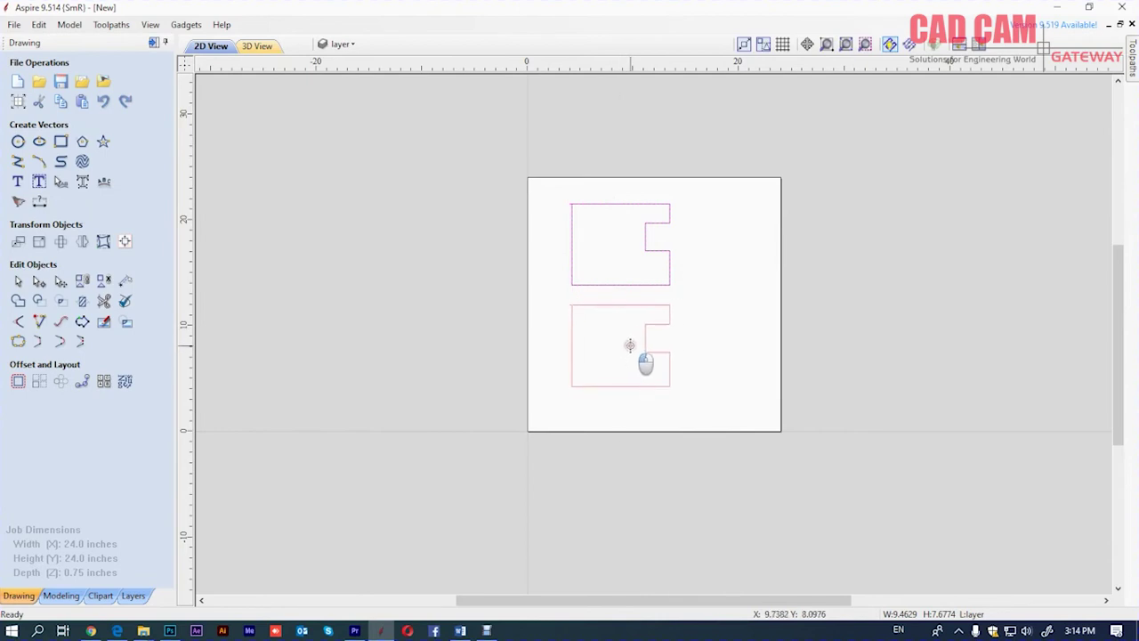
{"action": "left_click_drag", "start_coordinate": [629, 345], "coordinate": [629, 346]}
{"action": "scroll", "coordinate": [645, 299], "scroll_direction": "up", "scroll_amount": 1}
{"action": "scroll", "coordinate": [644, 259], "scroll_direction": "up", "scroll_amount": 1}
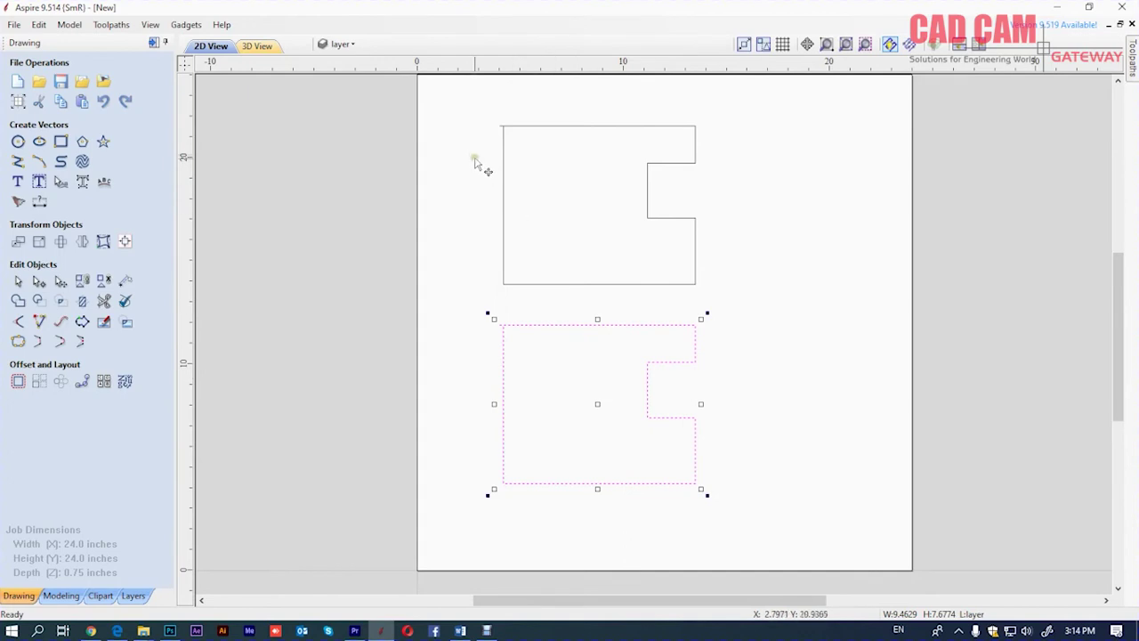
Round the upper shape's top-right and inner notch corners with 0.25 in fillets
{"action": "left_click", "coordinate": [243, 224]}
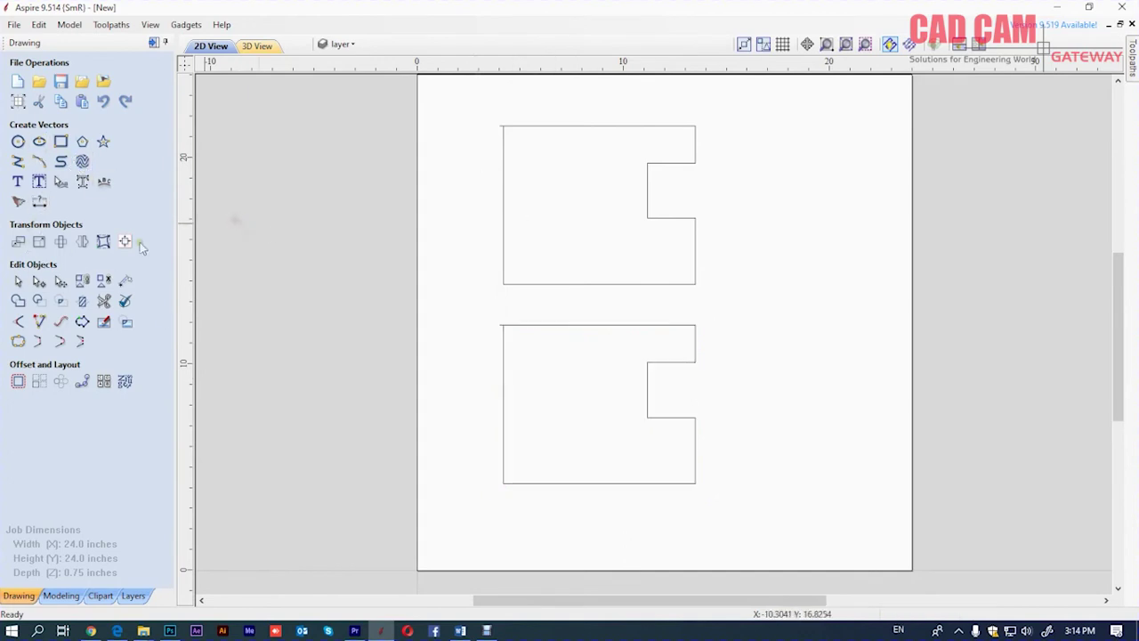
{"action": "left_click", "coordinate": [18, 321]}
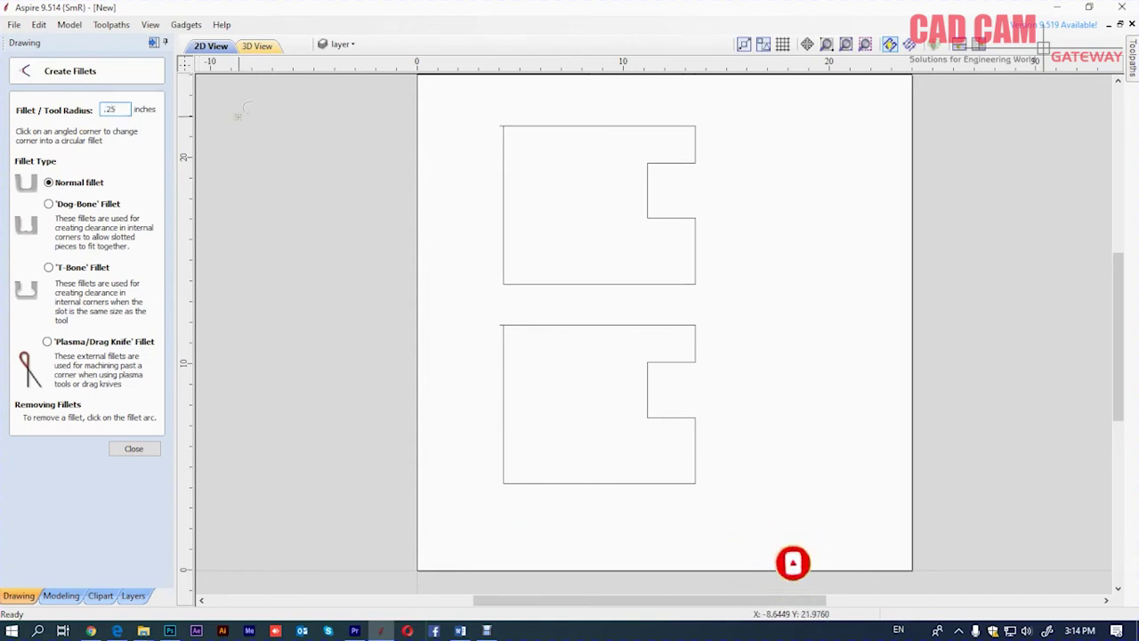
{"action": "key", "text": "Tab"}
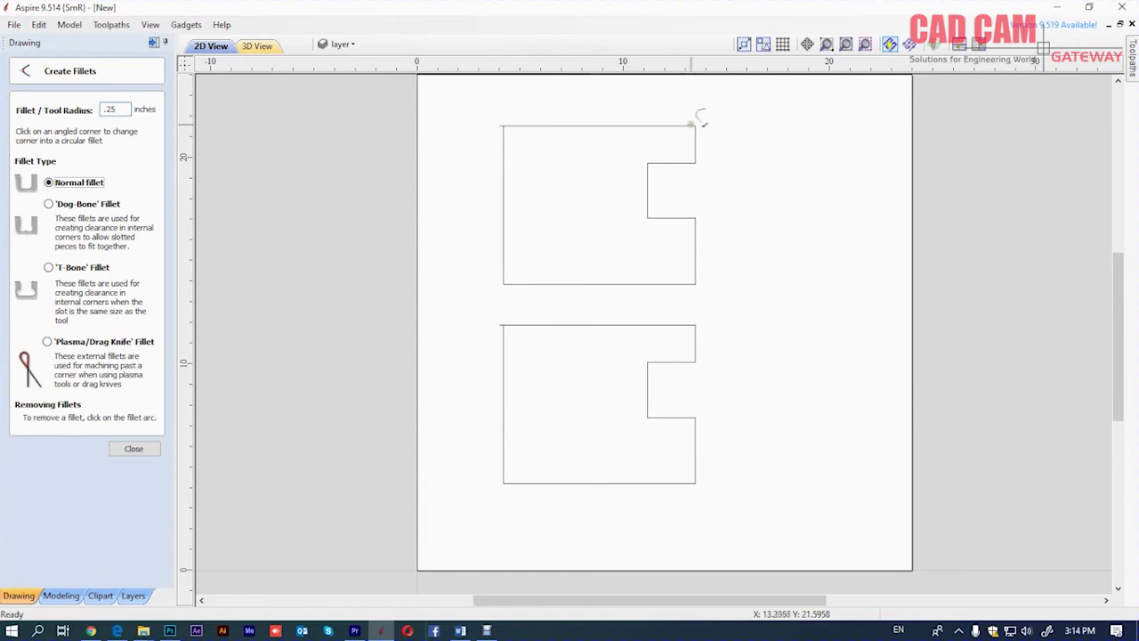
{"action": "left_click", "coordinate": [695, 124]}
{"action": "left_click", "coordinate": [695, 162]}
{"action": "scroll", "coordinate": [702, 109], "scroll_direction": "up", "scroll_amount": 3}
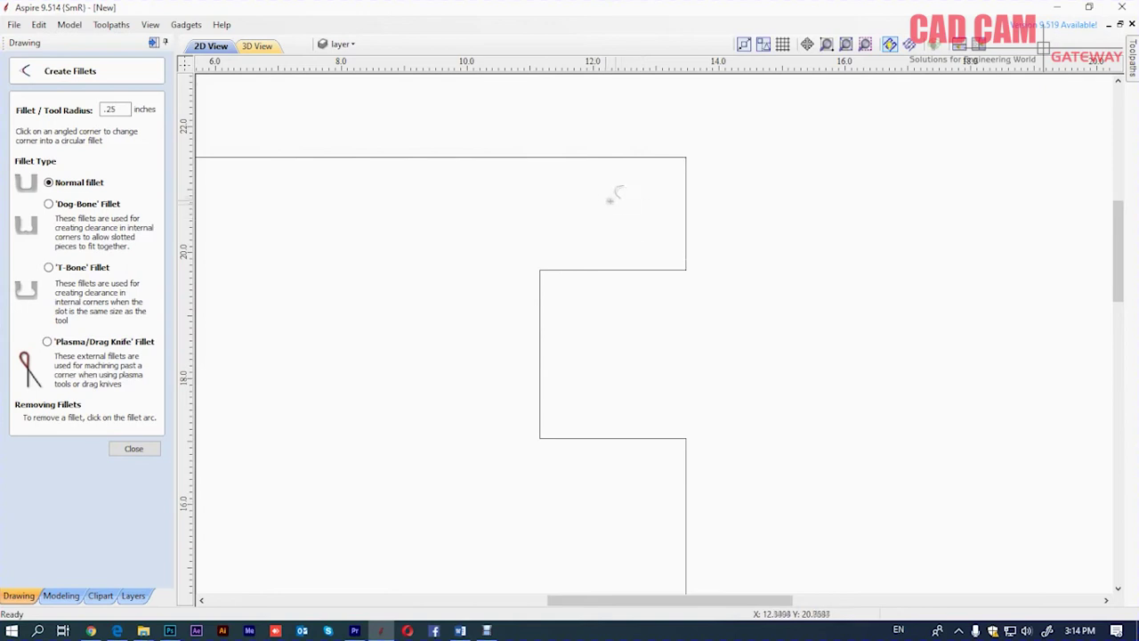
Switch to Dog-Bone fillets and add them at the top-right and upper notch corners
{"action": "left_click", "coordinate": [49, 204]}
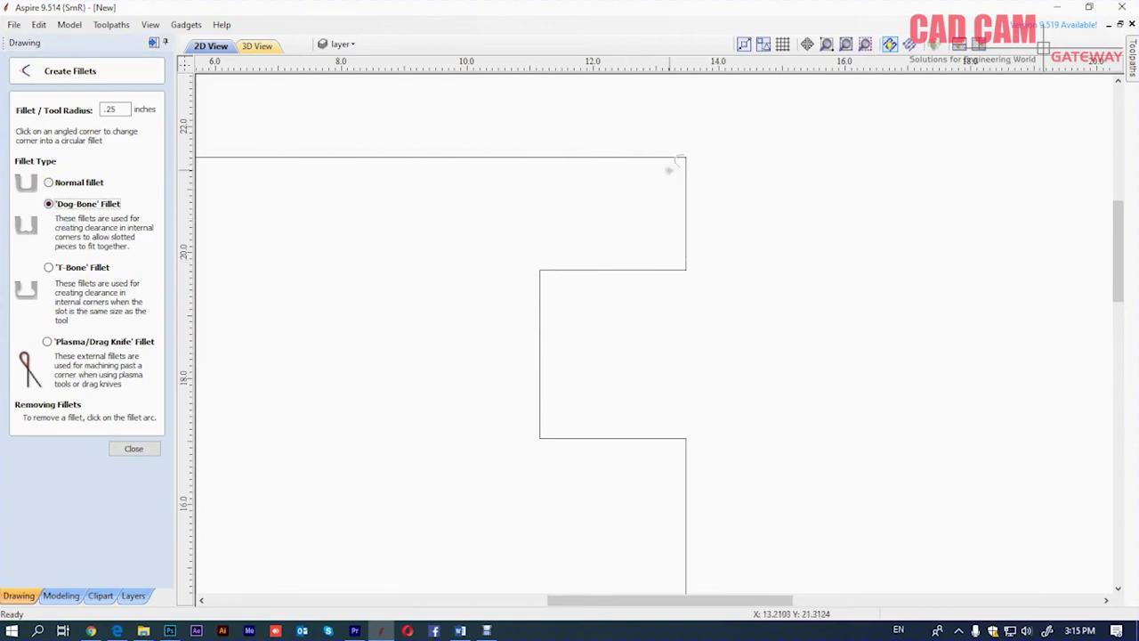
{"action": "scroll", "coordinate": [611, 170], "scroll_direction": "up", "scroll_amount": 2}
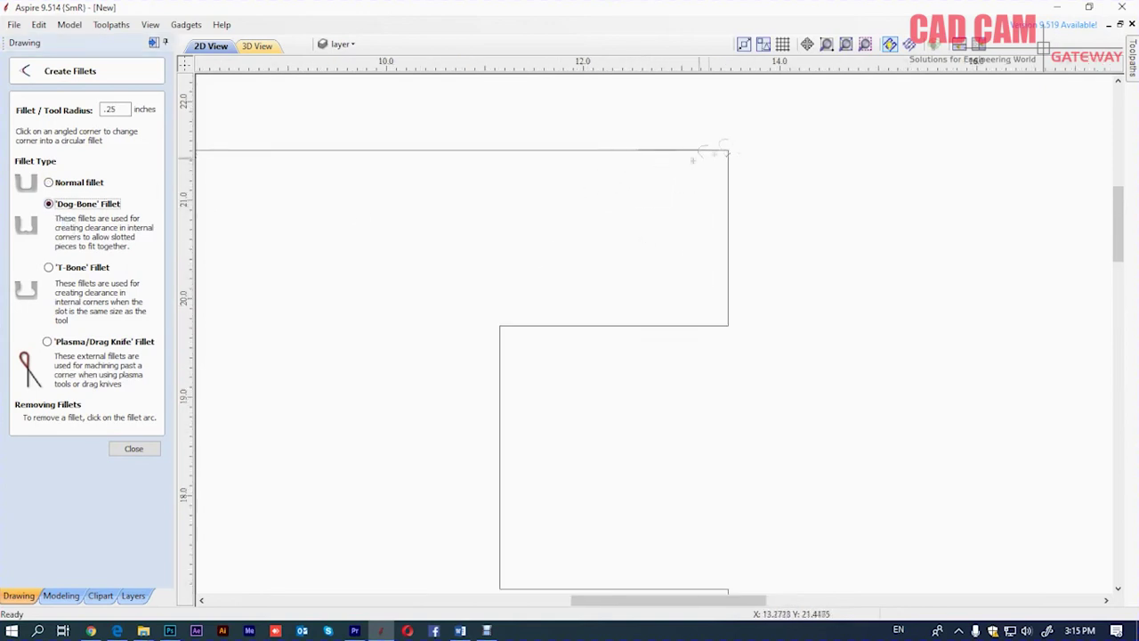
{"action": "left_click", "coordinate": [742, 149]}
{"action": "left_click", "coordinate": [739, 322]}
{"action": "scroll", "coordinate": [757, 240], "scroll_direction": "down", "scroll_amount": 4}
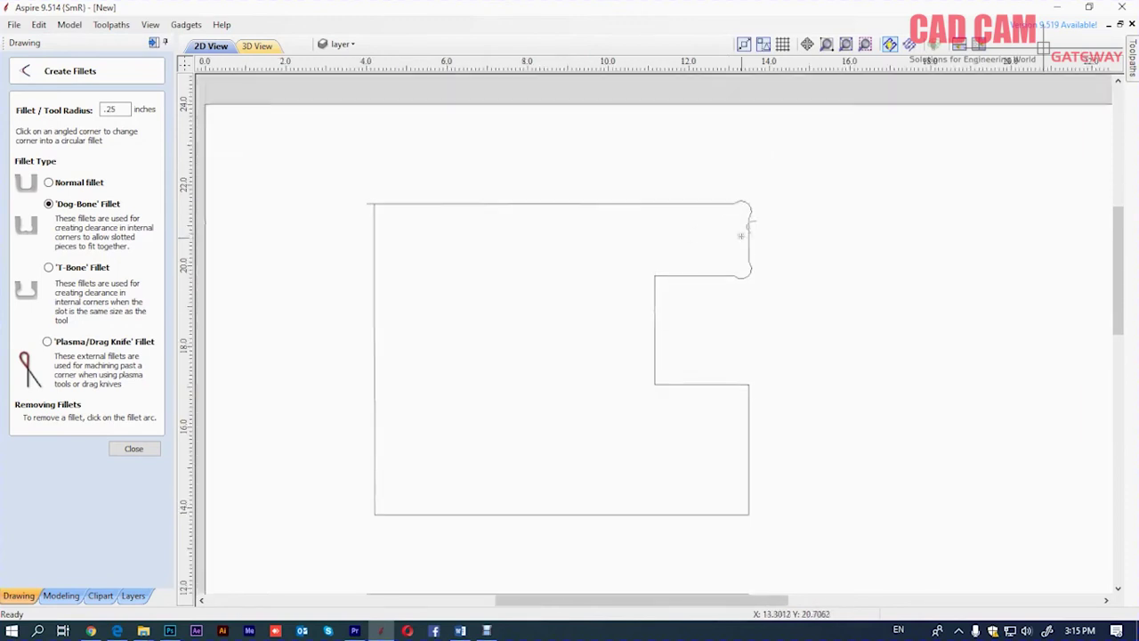
{"action": "scroll", "coordinate": [671, 277], "scroll_direction": "up", "scroll_amount": 1}
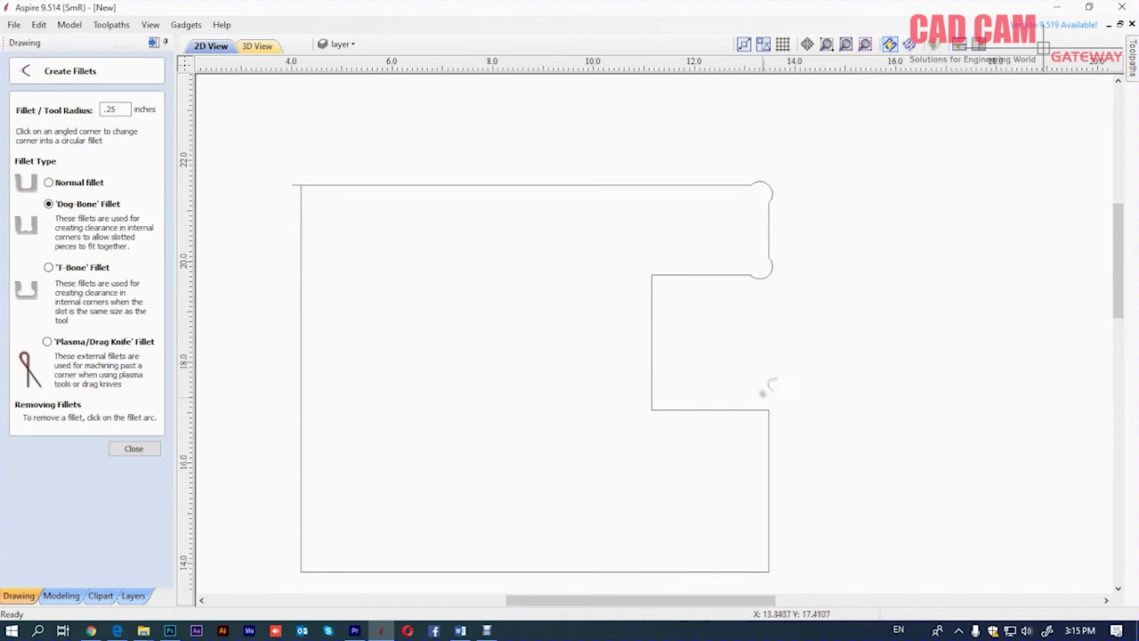
Add dog-bone fillets at the lower notch, bottom-right and bottom-left corners
{"action": "left_click", "coordinate": [771, 409]}
{"action": "scroll", "coordinate": [793, 396], "scroll_direction": "down", "scroll_amount": 2}
{"action": "scroll", "coordinate": [785, 470], "scroll_direction": "down", "scroll_amount": 1}
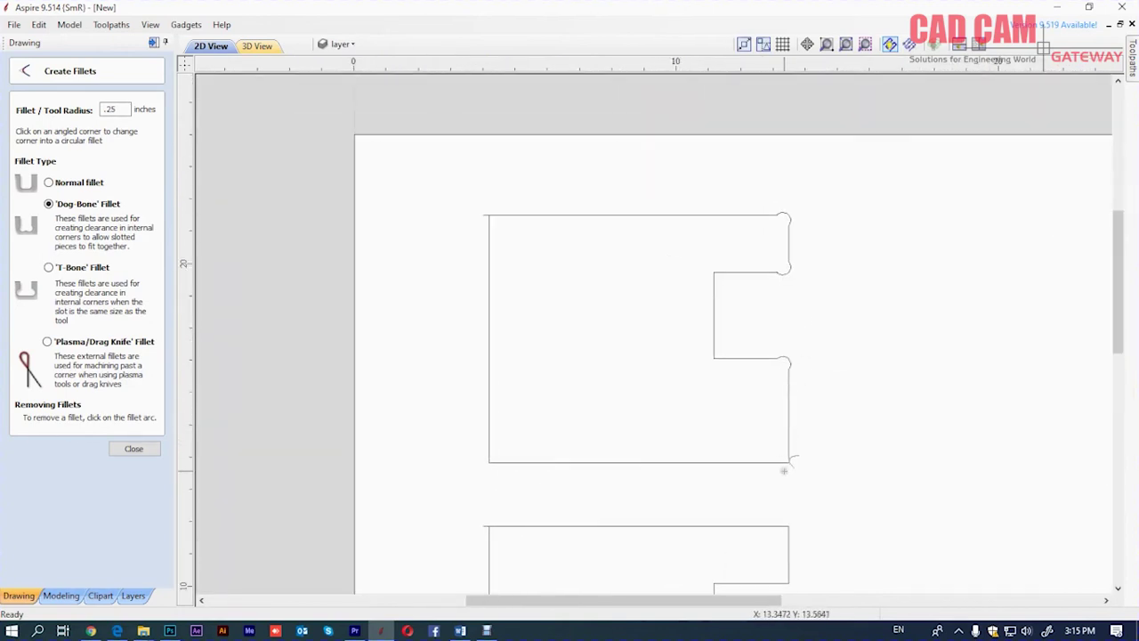
{"action": "left_click", "coordinate": [787, 462]}
{"action": "left_click", "coordinate": [491, 461]}
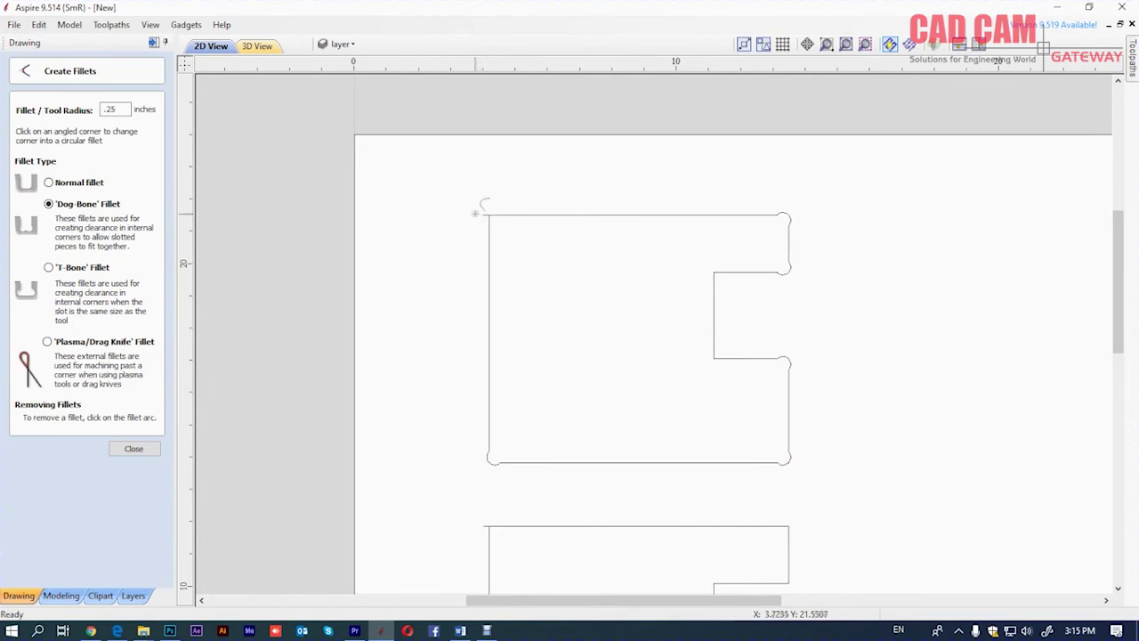
{"action": "left_click", "coordinate": [132, 449]}
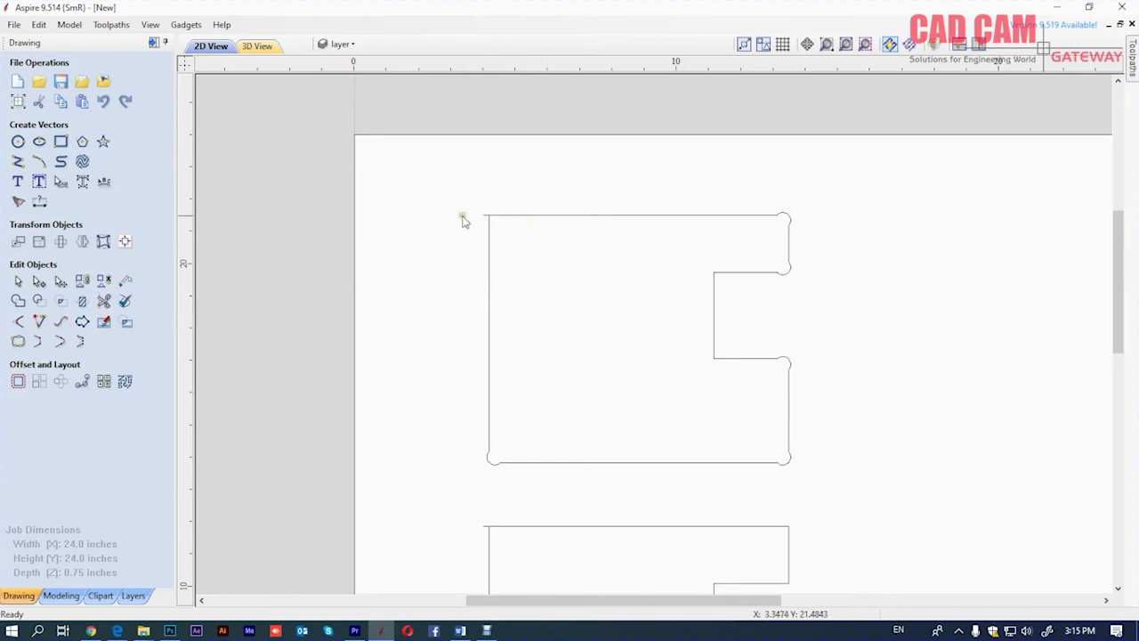
{"action": "left_click", "coordinate": [104, 301]}
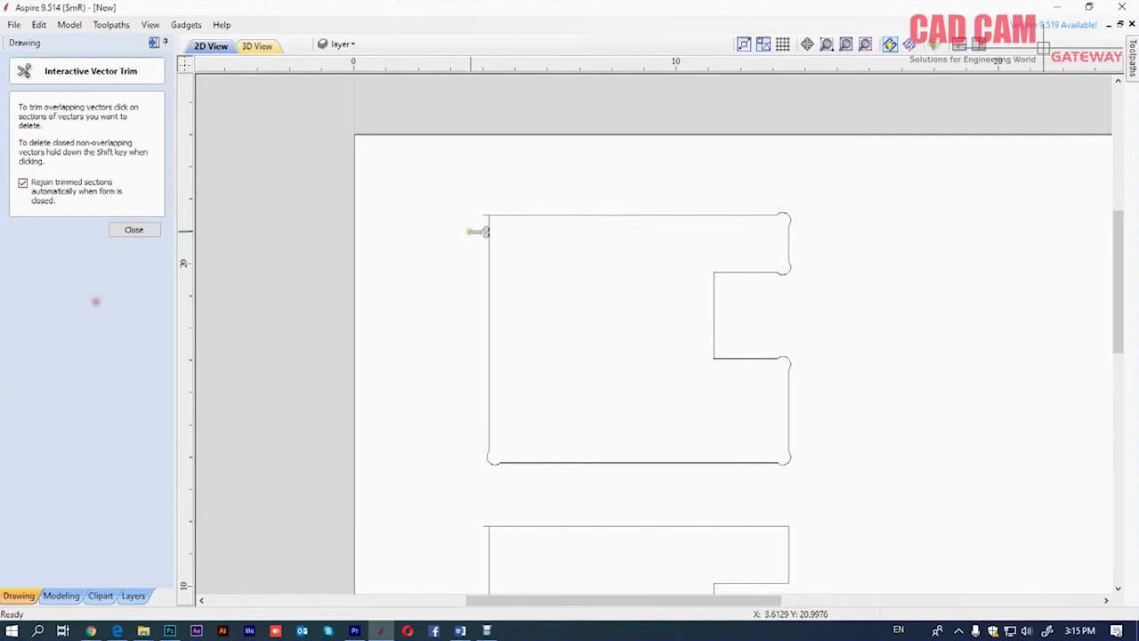
Add a dog-bone fillet at the upper shape's top-left corner
{"action": "scroll", "coordinate": [491, 209], "scroll_direction": "up", "scroll_amount": 3}
{"action": "scroll", "coordinate": [491, 209], "scroll_direction": "up", "scroll_amount": 1}
{"action": "scroll", "coordinate": [493, 210], "scroll_direction": "up", "scroll_amount": 1}
{"action": "scroll", "coordinate": [494, 212], "scroll_direction": "up", "scroll_amount": 1}
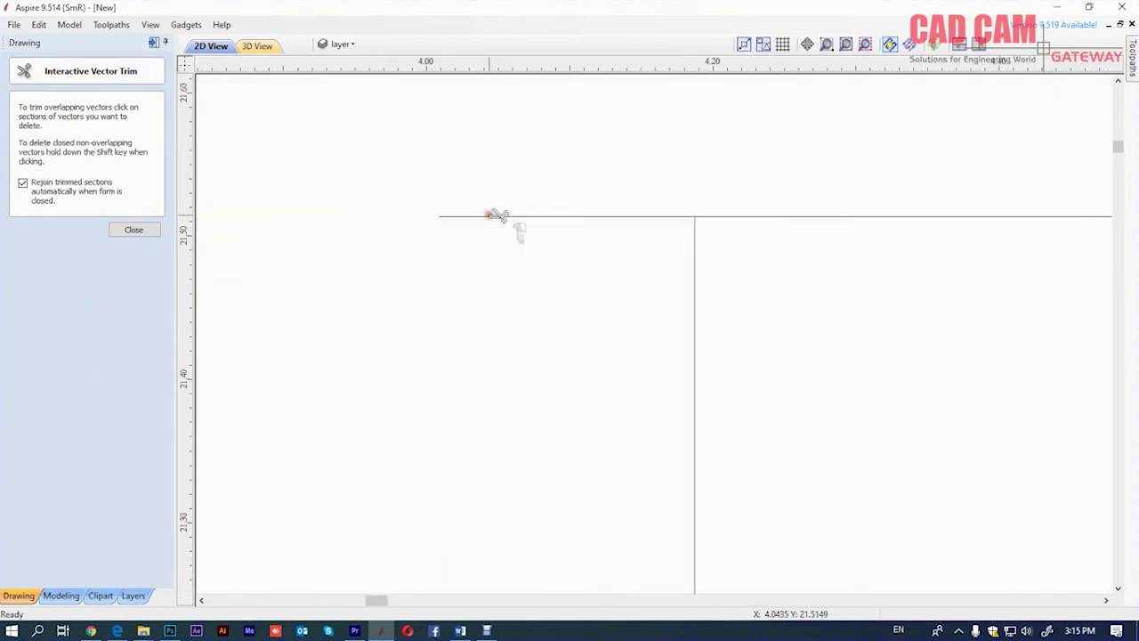
{"action": "scroll", "coordinate": [496, 215], "scroll_direction": "down", "scroll_amount": 1}
{"action": "scroll", "coordinate": [484, 208], "scroll_direction": "down", "scroll_amount": 3}
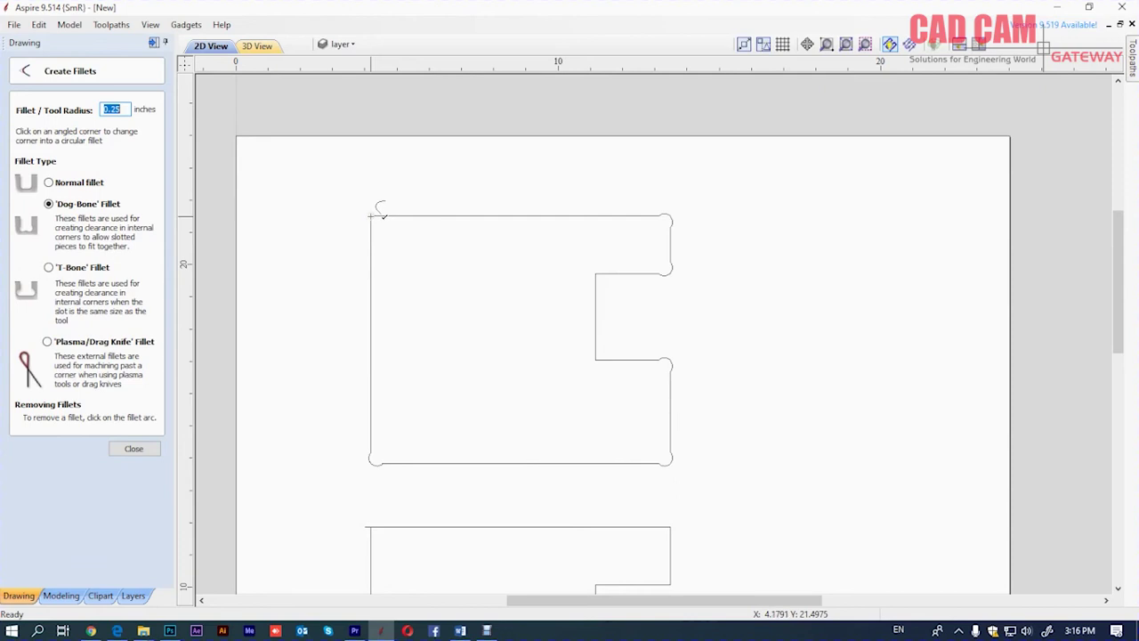
{"action": "left_click", "coordinate": [371, 215]}
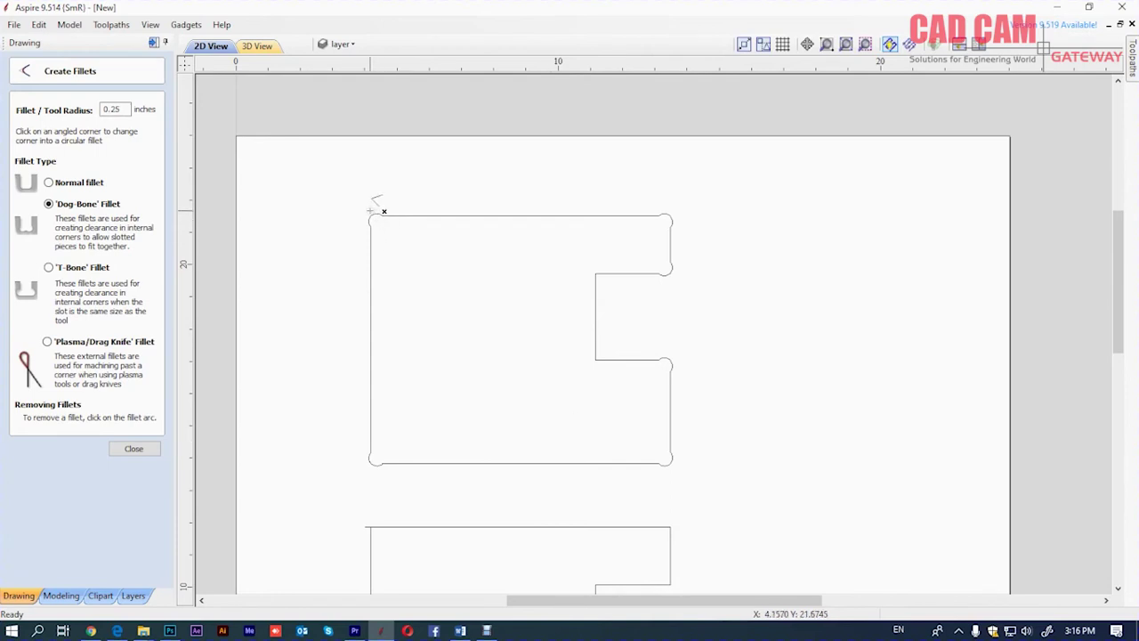
{"action": "scroll", "coordinate": [547, 400], "scroll_direction": "down", "scroll_amount": 2}
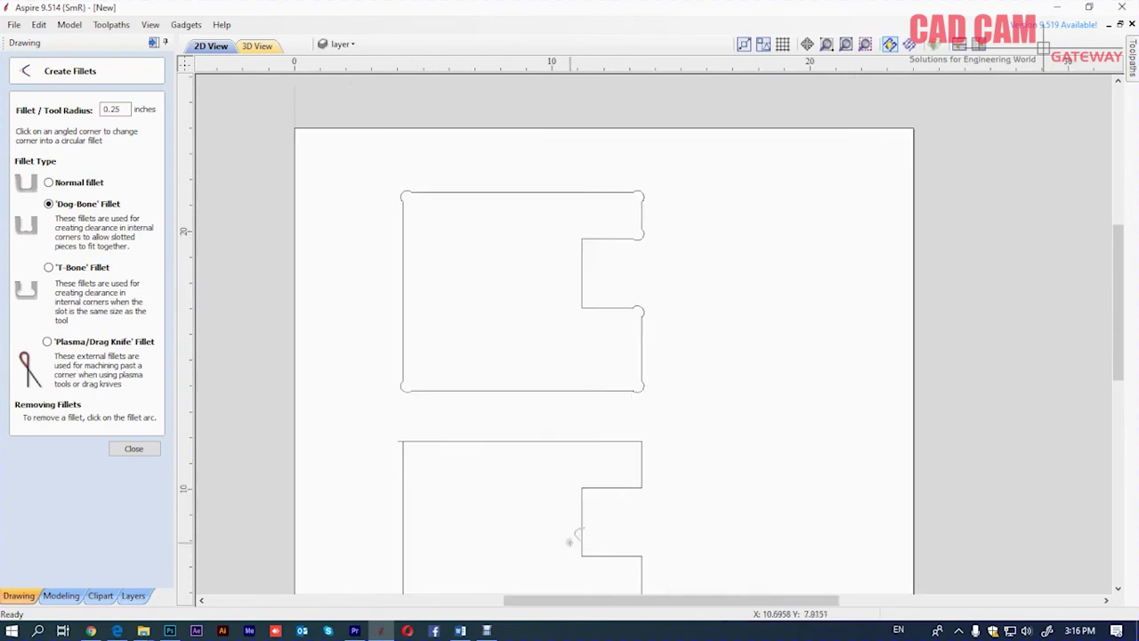
{"action": "scroll", "coordinate": [565, 525], "scroll_direction": "up", "scroll_amount": 2}
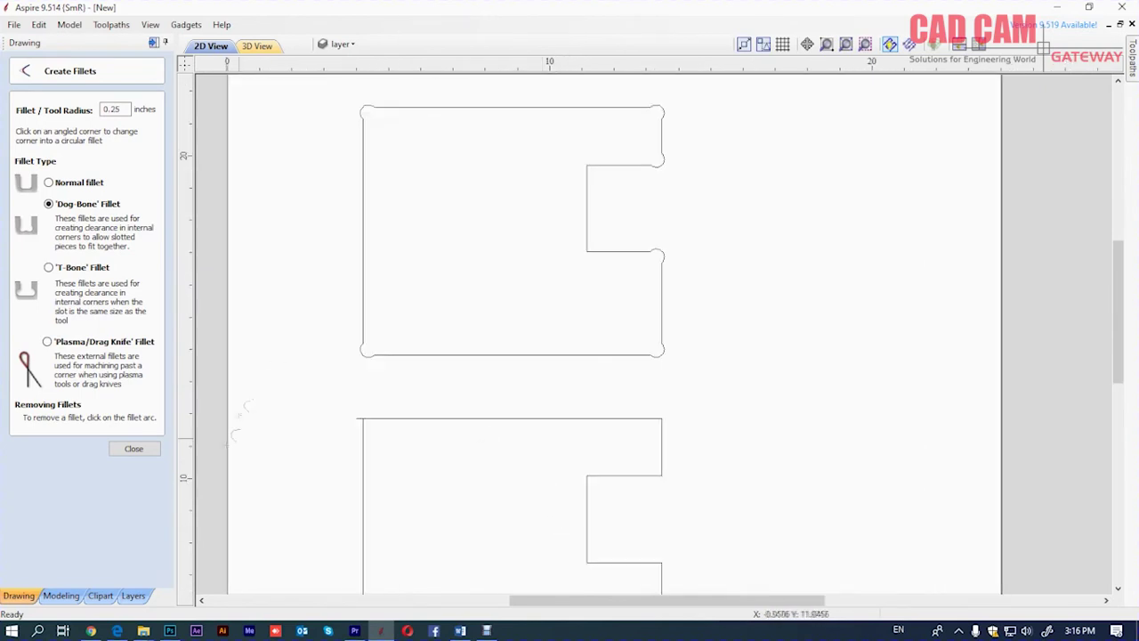
{"action": "left_click", "coordinate": [133, 448]}
Select the lower shape and inspect its corners with Interactive Vector Trim
{"action": "left_click", "coordinate": [519, 419]}
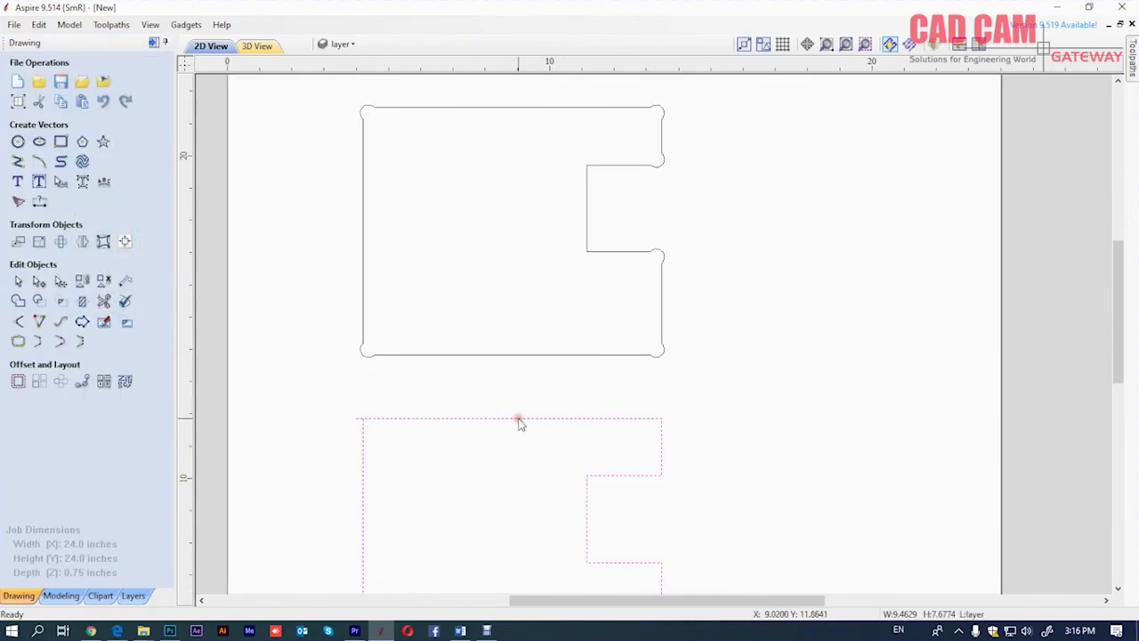
{"action": "left_click", "coordinate": [103, 301]}
{"action": "scroll", "coordinate": [326, 419], "scroll_direction": "up", "scroll_amount": 4}
{"action": "scroll", "coordinate": [312, 394], "scroll_direction": "up", "scroll_amount": 1}
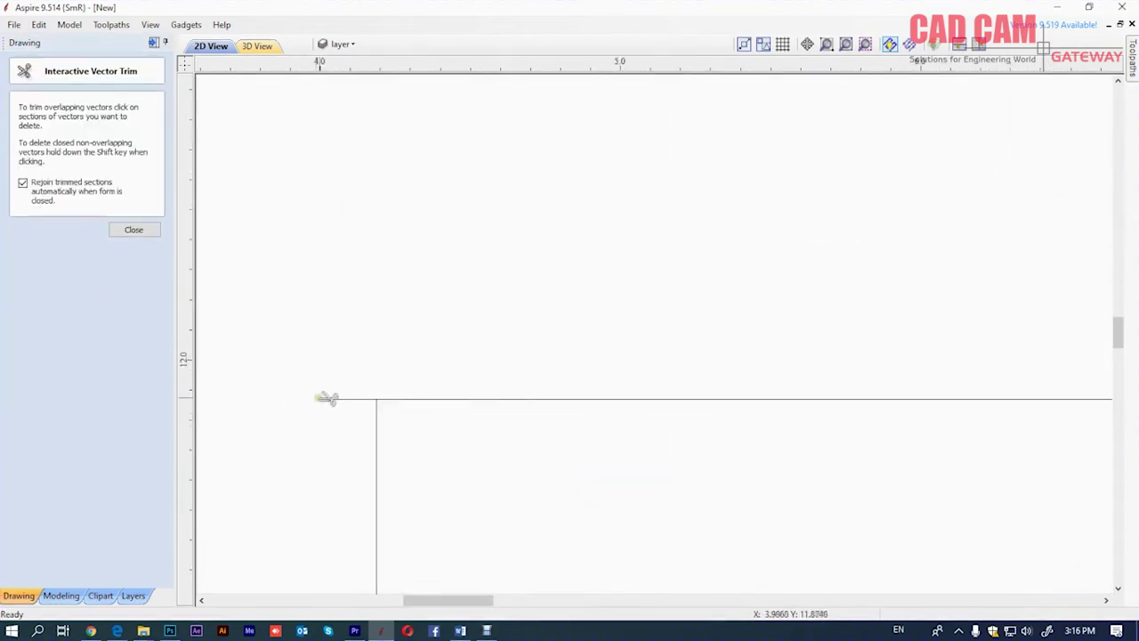
{"action": "scroll", "coordinate": [326, 400], "scroll_direction": "up", "scroll_amount": 1}
{"action": "scroll", "coordinate": [352, 405], "scroll_direction": "down", "scroll_amount": 3}
{"action": "scroll", "coordinate": [364, 392], "scroll_direction": "down", "scroll_amount": 5}
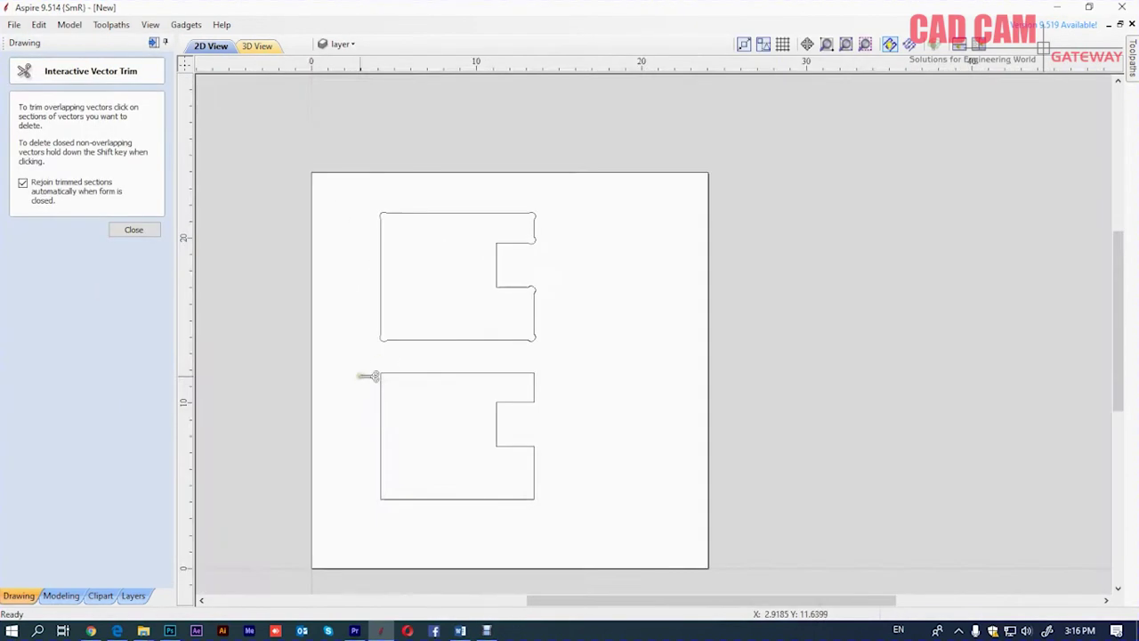
{"action": "scroll", "coordinate": [369, 376], "scroll_direction": "up", "scroll_amount": 2}
{"action": "left_click", "coordinate": [133, 230]}
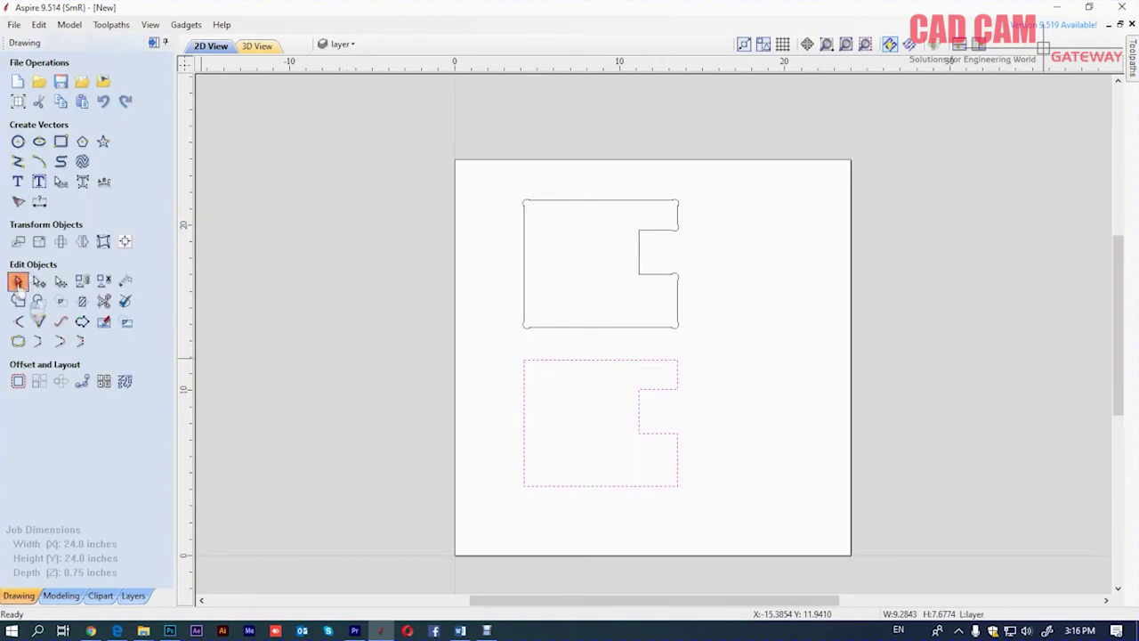
Move the upper shape to Layer 1 and the lower shape to the layer named 'layer'
{"action": "left_click", "coordinate": [524, 218]}
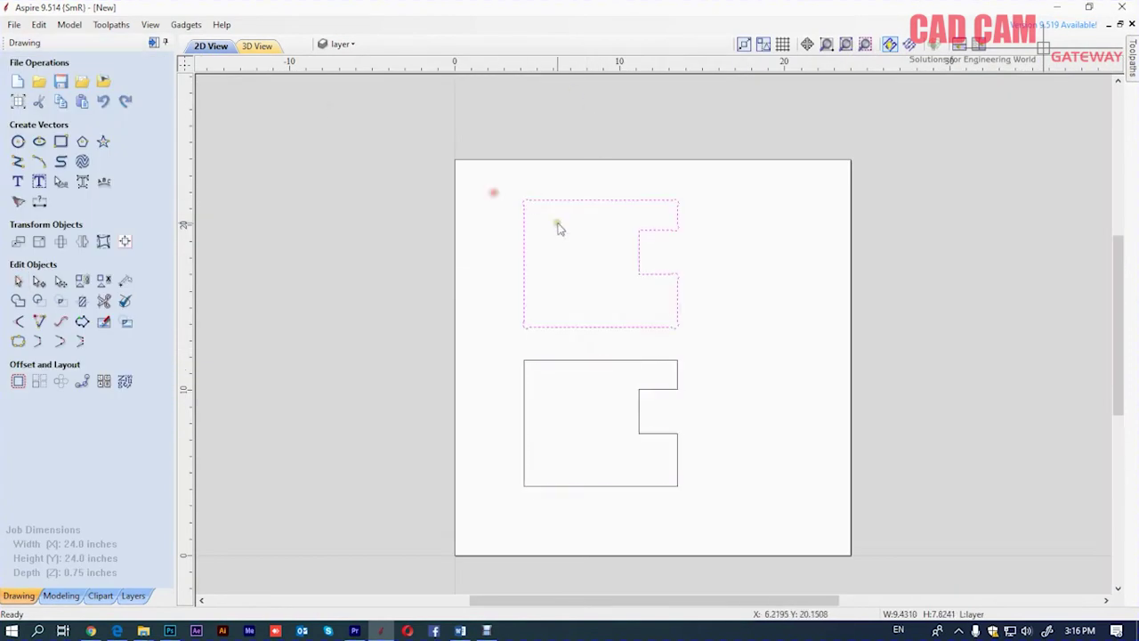
{"action": "right_click", "coordinate": [557, 224]}
{"action": "mouse_move", "coordinate": [611, 535]}
{"action": "left_click", "coordinate": [780, 535]}
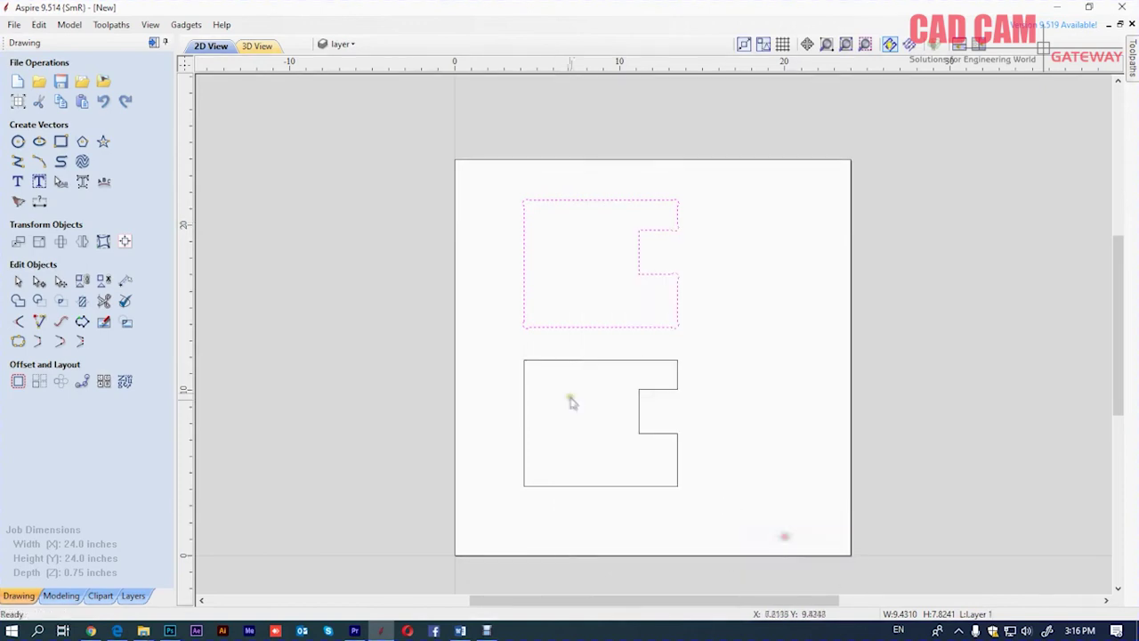
{"action": "left_click", "coordinate": [535, 360]}
{"action": "right_click", "coordinate": [548, 361]}
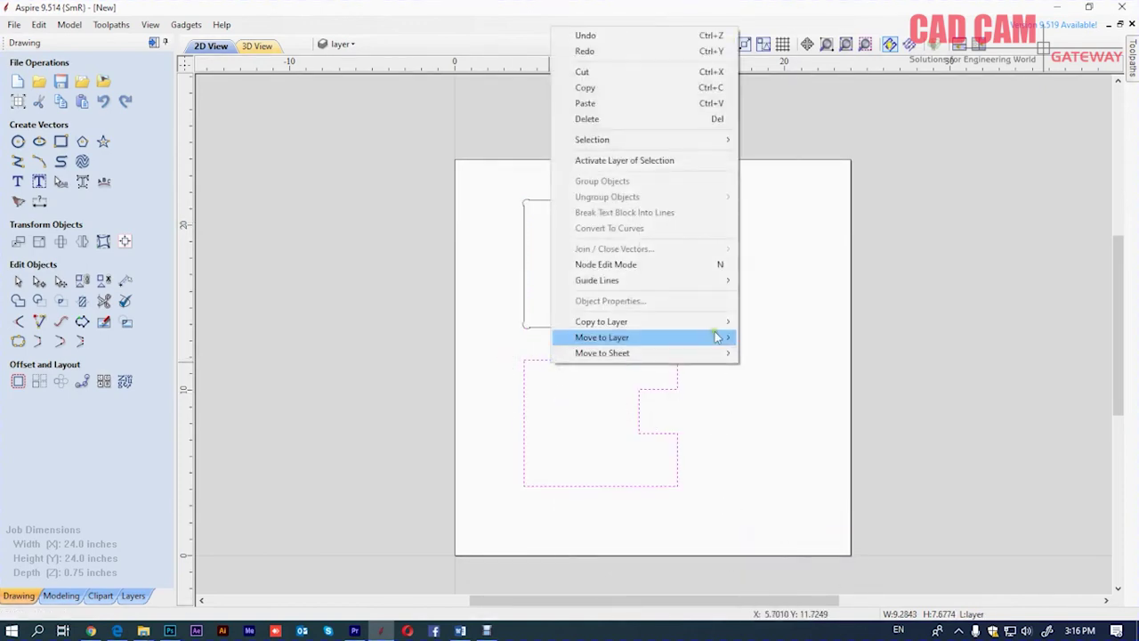
{"action": "left_click", "coordinate": [824, 354]}
{"action": "left_click", "coordinate": [729, 348]}
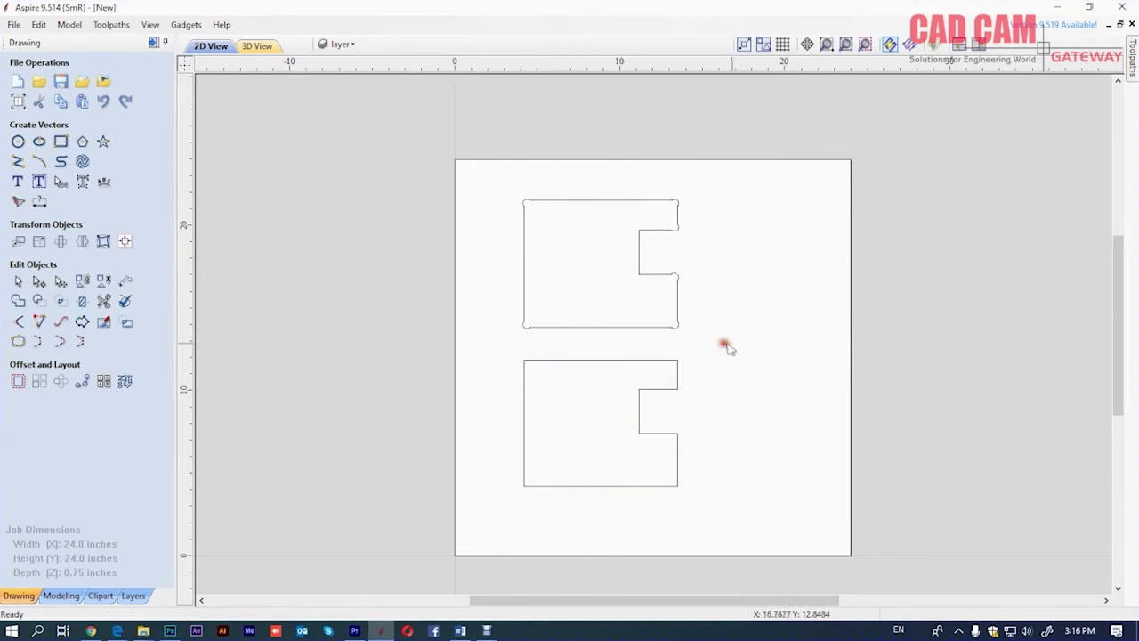
Set the layer colour to red and select the lower E outline
{"action": "left_click", "coordinate": [352, 45]}
{"action": "left_click", "coordinate": [353, 44]}
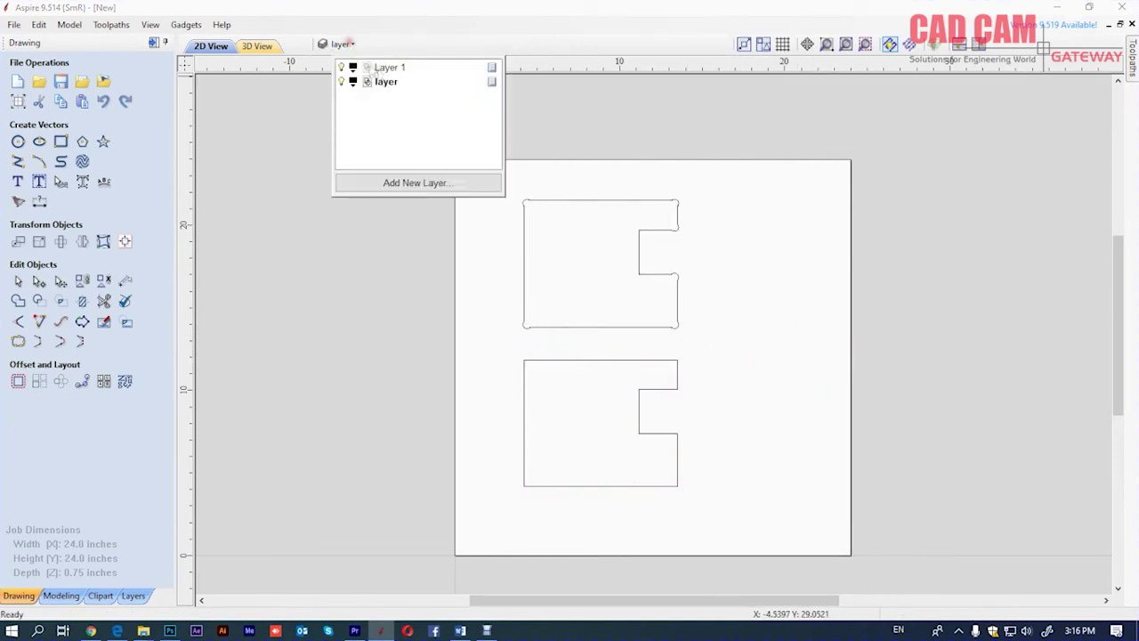
{"action": "left_click", "coordinate": [354, 82]}
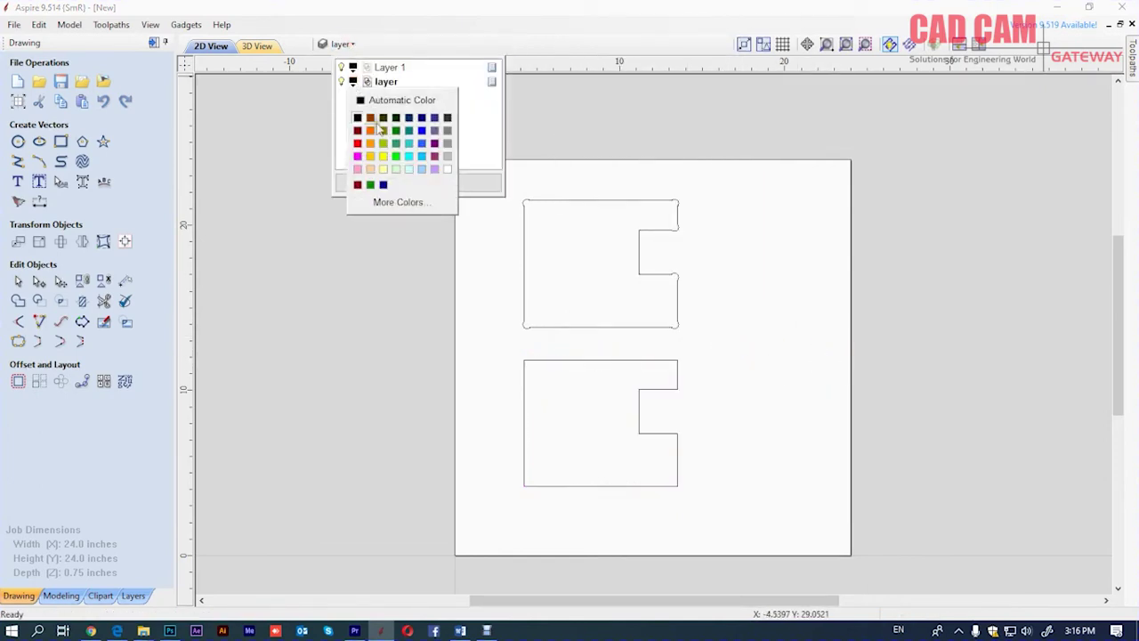
{"action": "left_click", "coordinate": [368, 114]}
{"action": "left_click", "coordinate": [351, 234]}
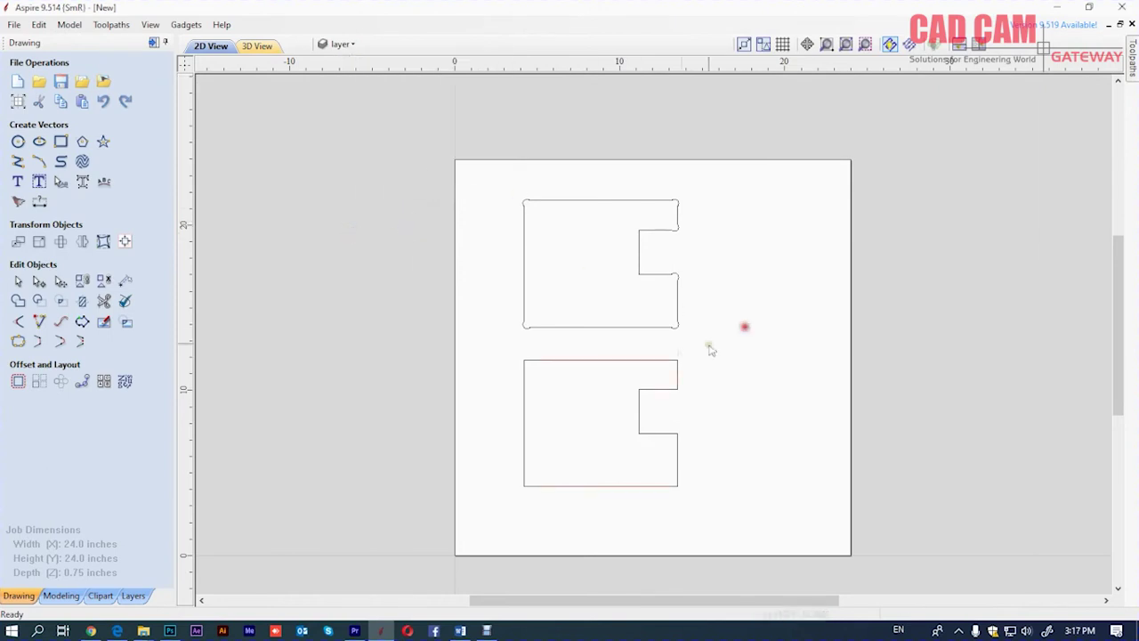
{"action": "left_click", "coordinate": [637, 361]}
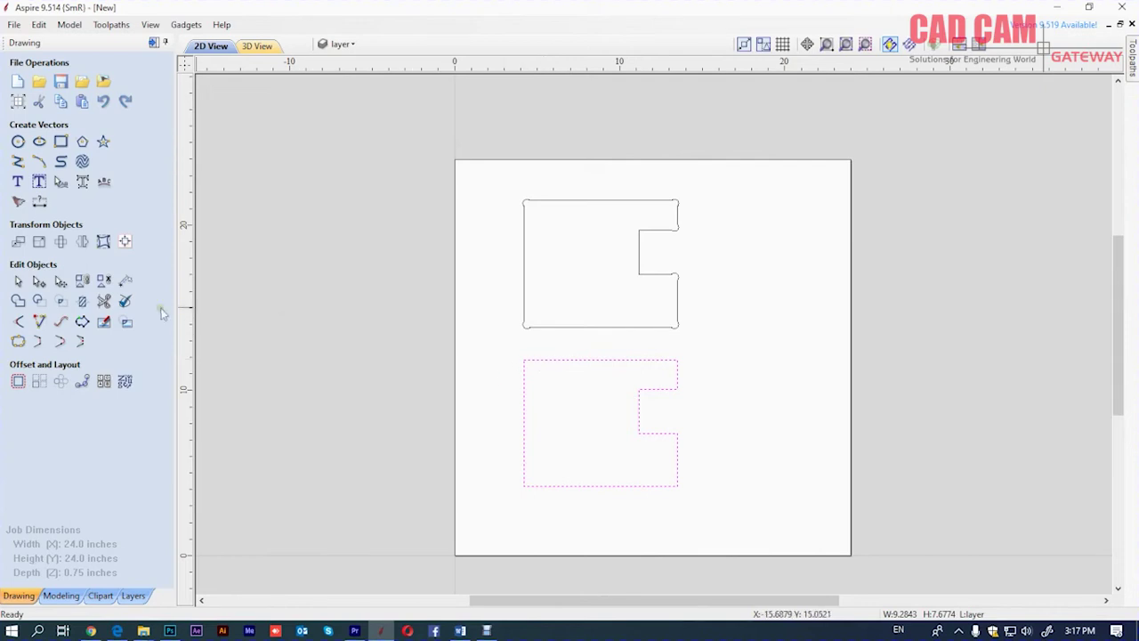
With Interactive Transform, drag the lower E outline up over the upper one
{"action": "left_click", "coordinate": [60, 281]}
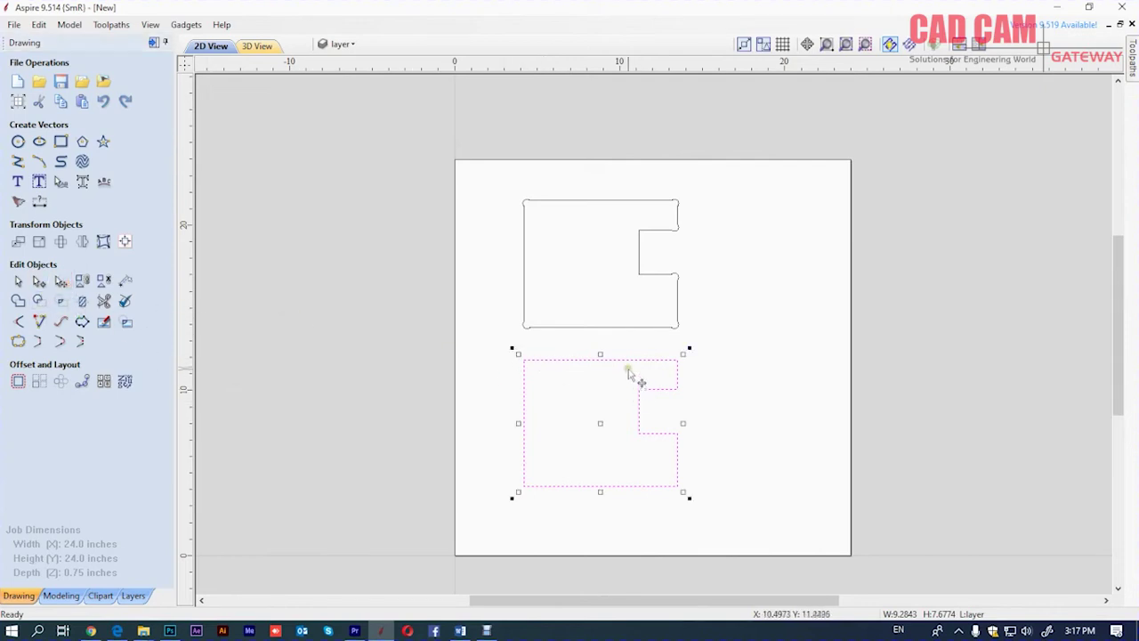
{"action": "left_click_drag", "start_coordinate": [625, 359], "coordinate": [626, 204]}
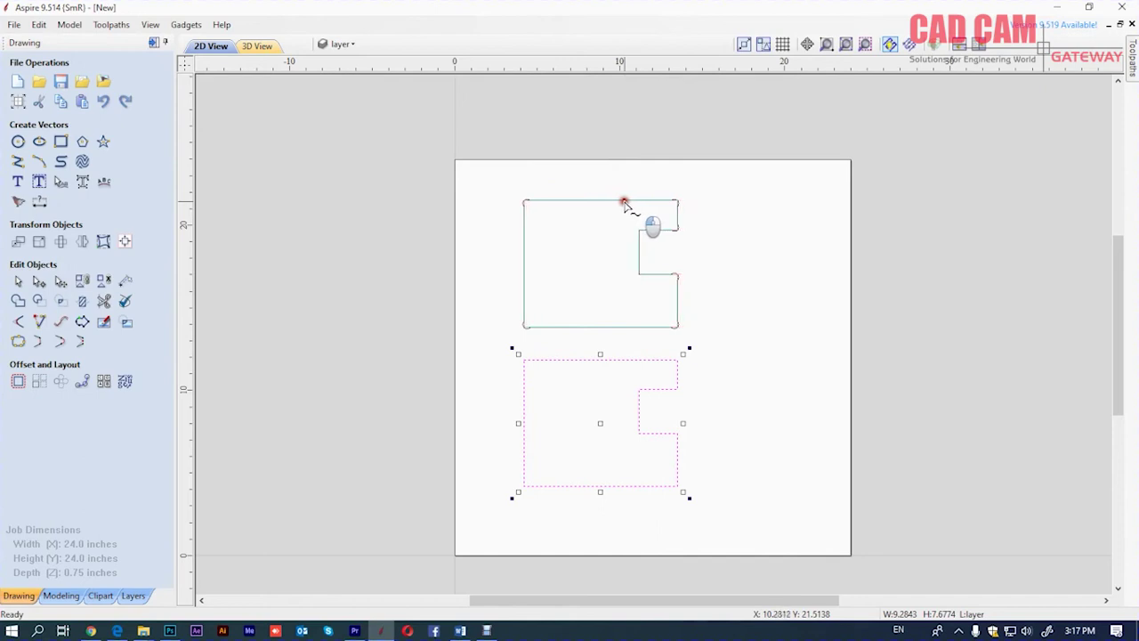
{"action": "left_click_drag", "start_coordinate": [625, 204], "coordinate": [623, 201]}
Zoom in on the upper E's top-left dog-bone corner to examine the relief
{"action": "scroll", "coordinate": [627, 204], "scroll_direction": "up", "scroll_amount": 3}
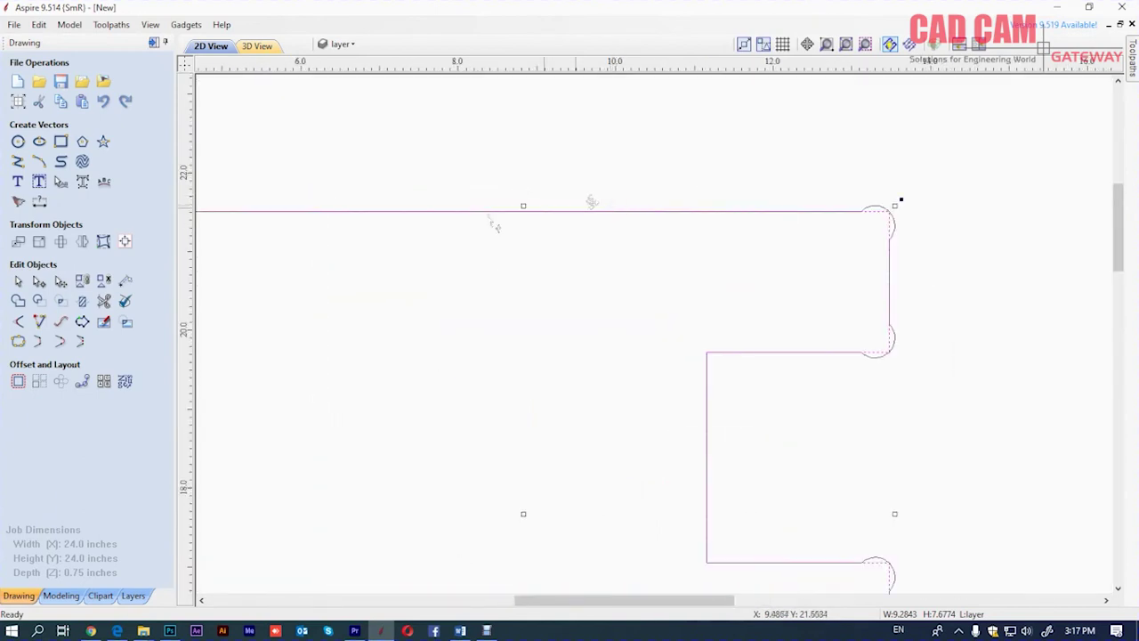
{"action": "scroll", "coordinate": [275, 232], "scroll_direction": "up", "scroll_amount": 3}
{"action": "scroll", "coordinate": [278, 241], "scroll_direction": "up", "scroll_amount": 2}
{"action": "scroll", "coordinate": [312, 267], "scroll_direction": "up", "scroll_amount": 2}
{"action": "scroll", "coordinate": [356, 227], "scroll_direction": "up", "scroll_amount": 2}
{"action": "scroll", "coordinate": [364, 249], "scroll_direction": "up", "scroll_amount": 4}
{"action": "scroll", "coordinate": [360, 227], "scroll_direction": "up", "scroll_amount": 2}
{"action": "scroll", "coordinate": [352, 209], "scroll_direction": "up", "scroll_amount": 4}
{"action": "scroll", "coordinate": [346, 194], "scroll_direction": "up", "scroll_amount": 4}
{"action": "scroll", "coordinate": [344, 190], "scroll_direction": "down", "scroll_amount": 2}
{"action": "scroll", "coordinate": [339, 186], "scroll_direction": "down", "scroll_amount": 2}
{"action": "scroll", "coordinate": [332, 205], "scroll_direction": "down", "scroll_amount": 4}
{"action": "scroll", "coordinate": [326, 223], "scroll_direction": "down", "scroll_amount": 5}
{"action": "scroll", "coordinate": [322, 231], "scroll_direction": "down", "scroll_amount": 2}
{"action": "scroll", "coordinate": [329, 236], "scroll_direction": "down", "scroll_amount": 1}
{"action": "scroll", "coordinate": [319, 234], "scroll_direction": "down", "scroll_amount": 2}
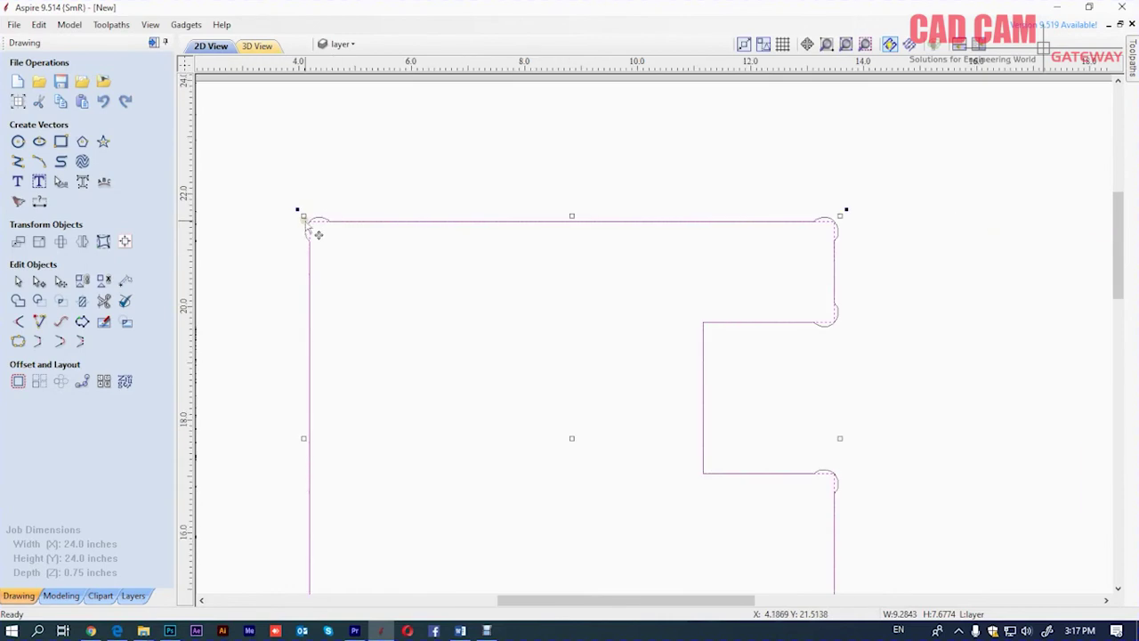
{"action": "scroll", "coordinate": [507, 227], "scroll_direction": "down", "scroll_amount": 2}
{"action": "scroll", "coordinate": [530, 231], "scroll_direction": "up", "scroll_amount": 1}
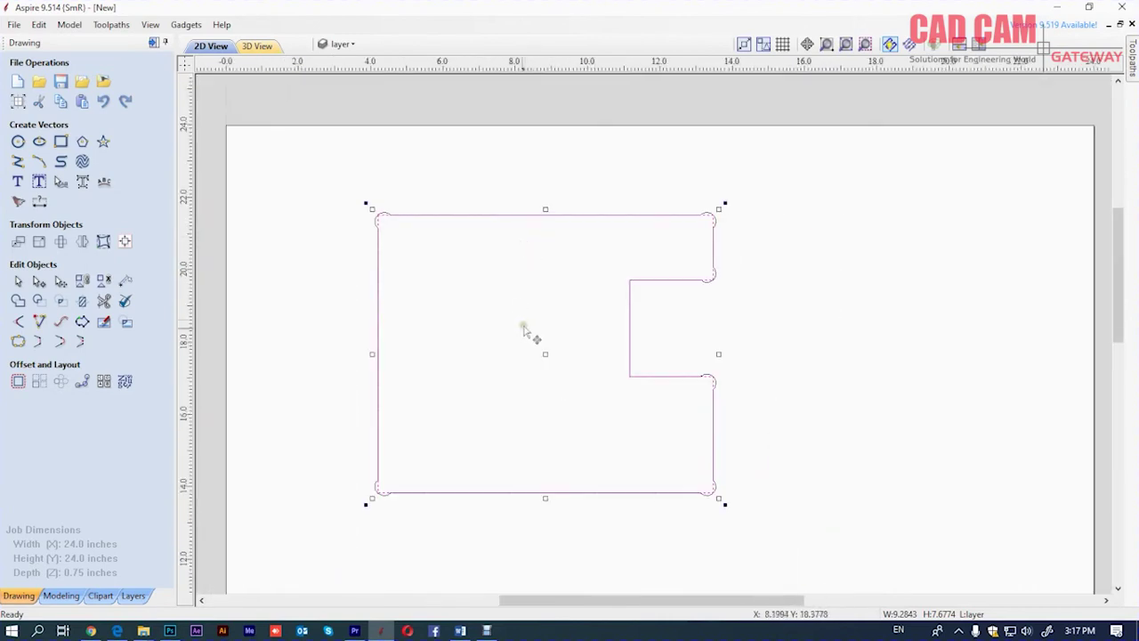
{"action": "scroll", "coordinate": [369, 201], "scroll_direction": "up", "scroll_amount": 2}
{"action": "scroll", "coordinate": [370, 211], "scroll_direction": "up", "scroll_amount": 1}
{"action": "scroll", "coordinate": [383, 222], "scroll_direction": "up", "scroll_amount": 1}
{"action": "scroll", "coordinate": [389, 227], "scroll_direction": "down", "scroll_amount": 2}
{"action": "scroll", "coordinate": [392, 236], "scroll_direction": "up", "scroll_amount": 1}
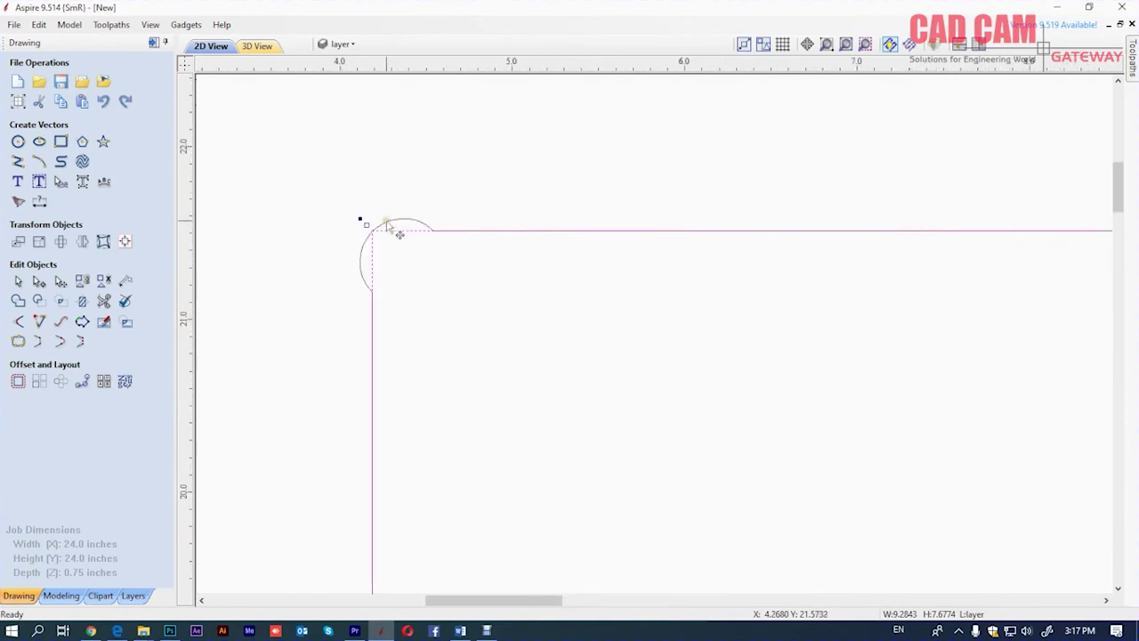
{"action": "scroll", "coordinate": [400, 229], "scroll_direction": "up", "scroll_amount": 1}
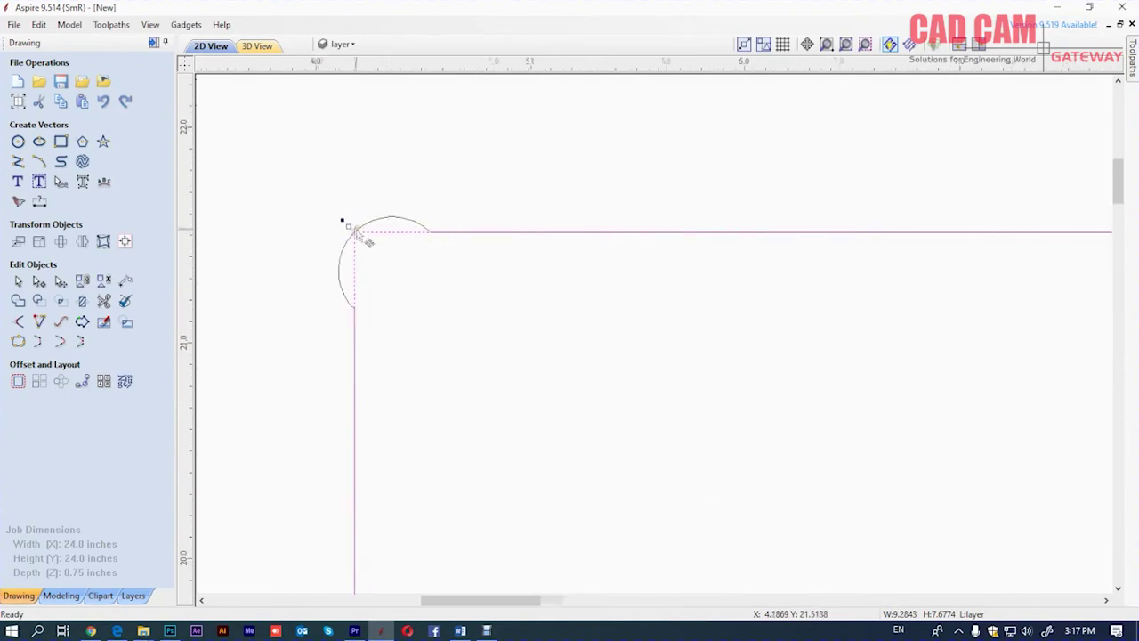
{"action": "scroll", "coordinate": [357, 232], "scroll_direction": "down", "scroll_amount": 1}
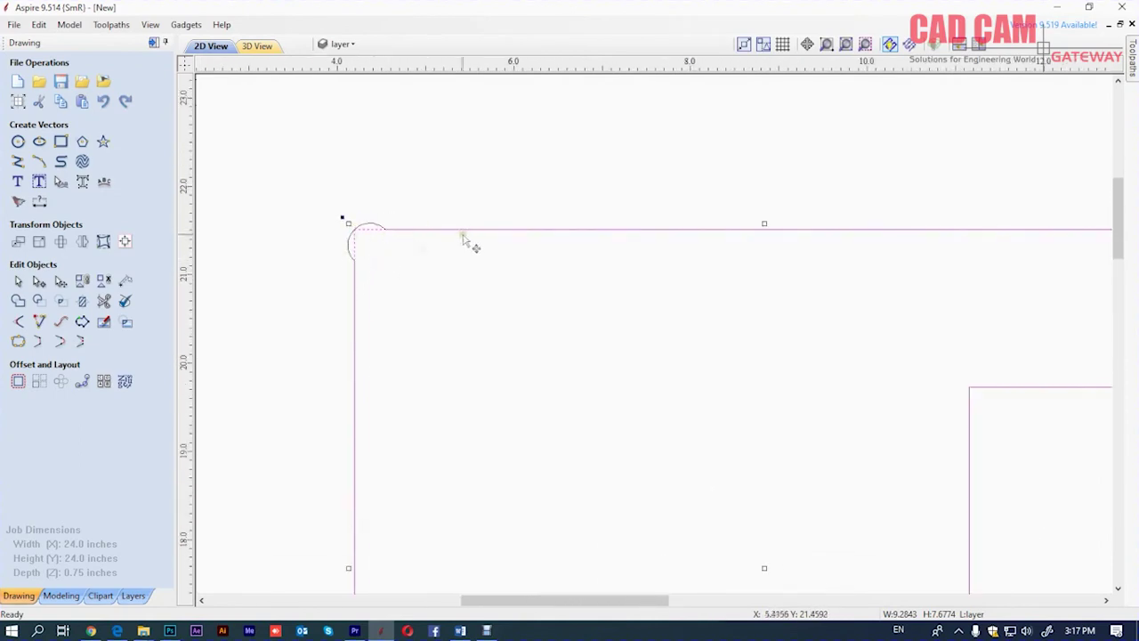
{"action": "scroll", "coordinate": [383, 200], "scroll_direction": "down", "scroll_amount": 1}
{"action": "left_click", "coordinate": [352, 45]}
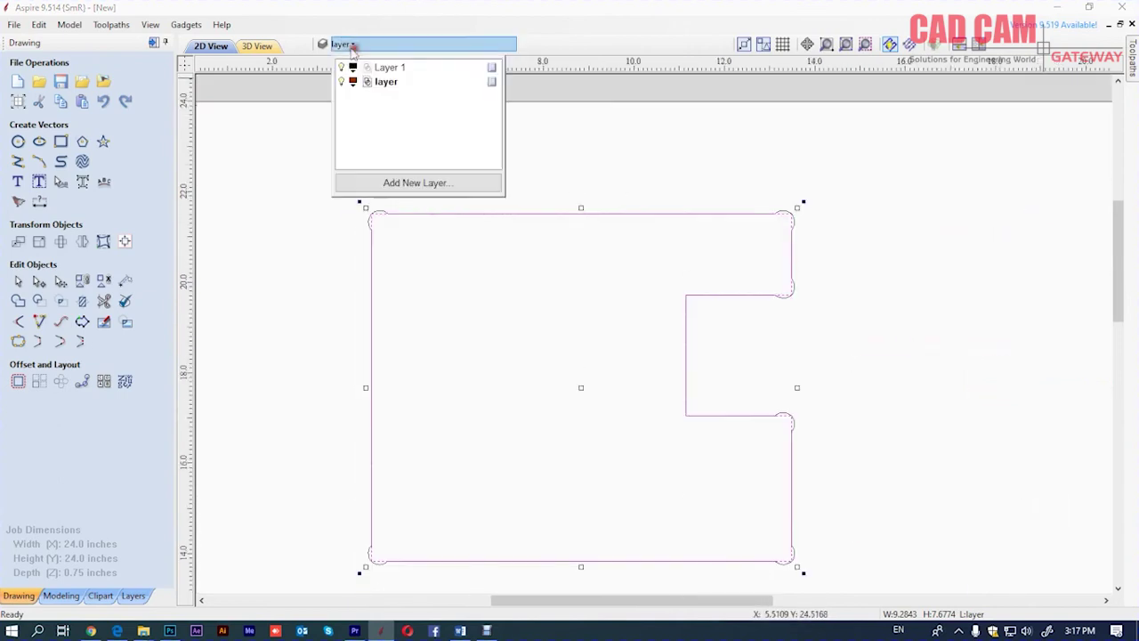
Set the layer colour to red and add a dog-bone relief at the upper E's top-right corner
{"action": "left_click", "coordinate": [343, 82]}
{"action": "left_click", "coordinate": [314, 226]}
{"action": "left_click", "coordinate": [454, 256]}
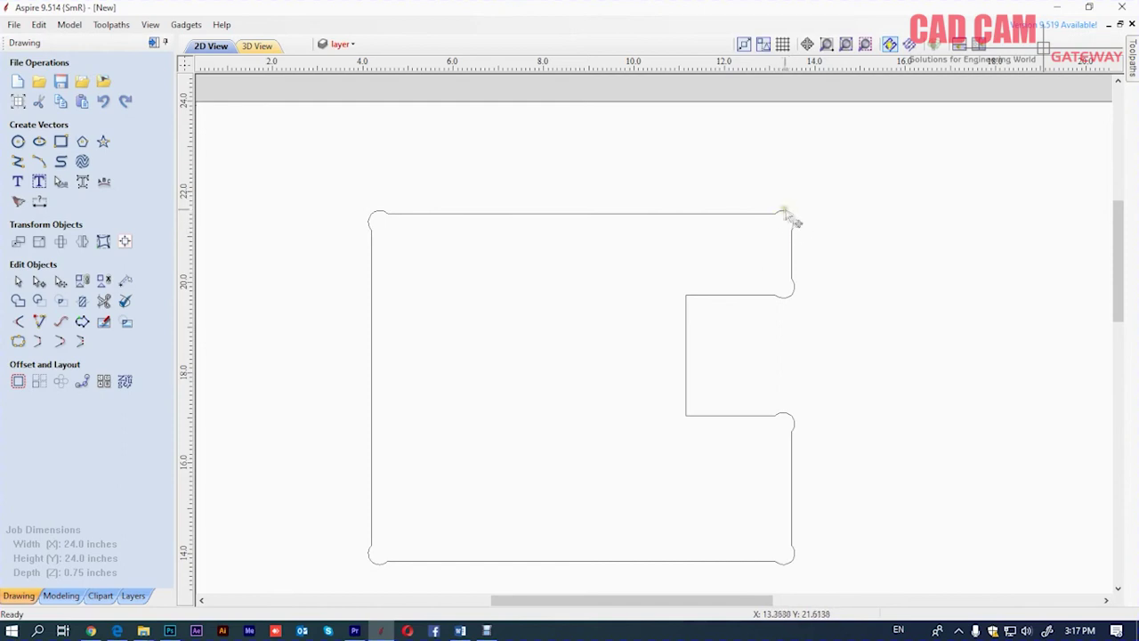
{"action": "left_click", "coordinate": [792, 217]}
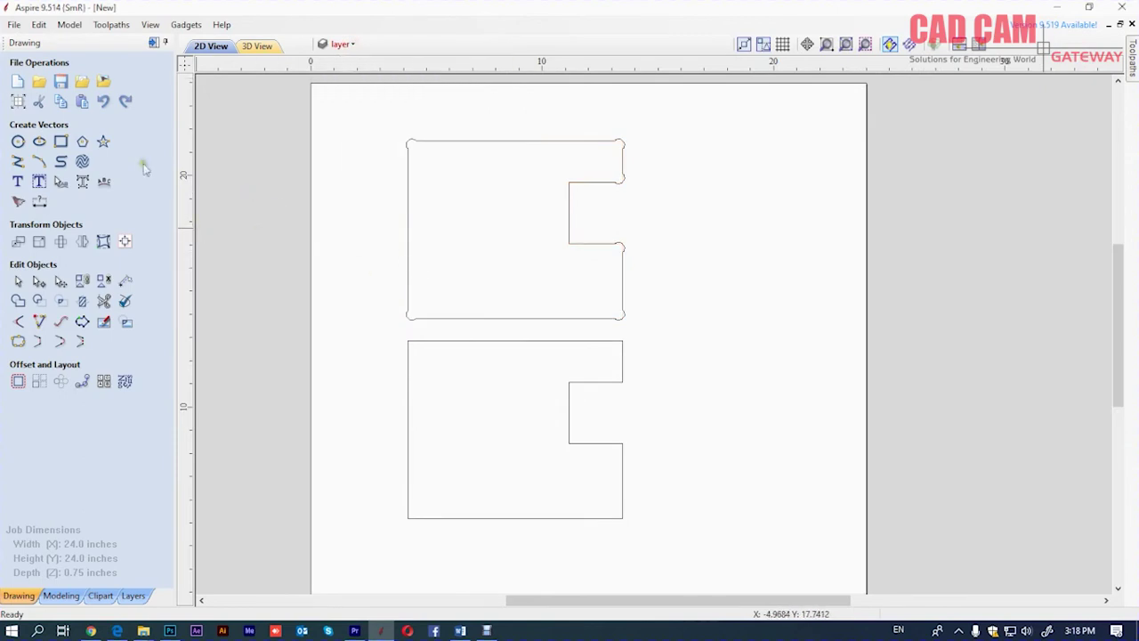
{"action": "left_click", "coordinate": [154, 43]}
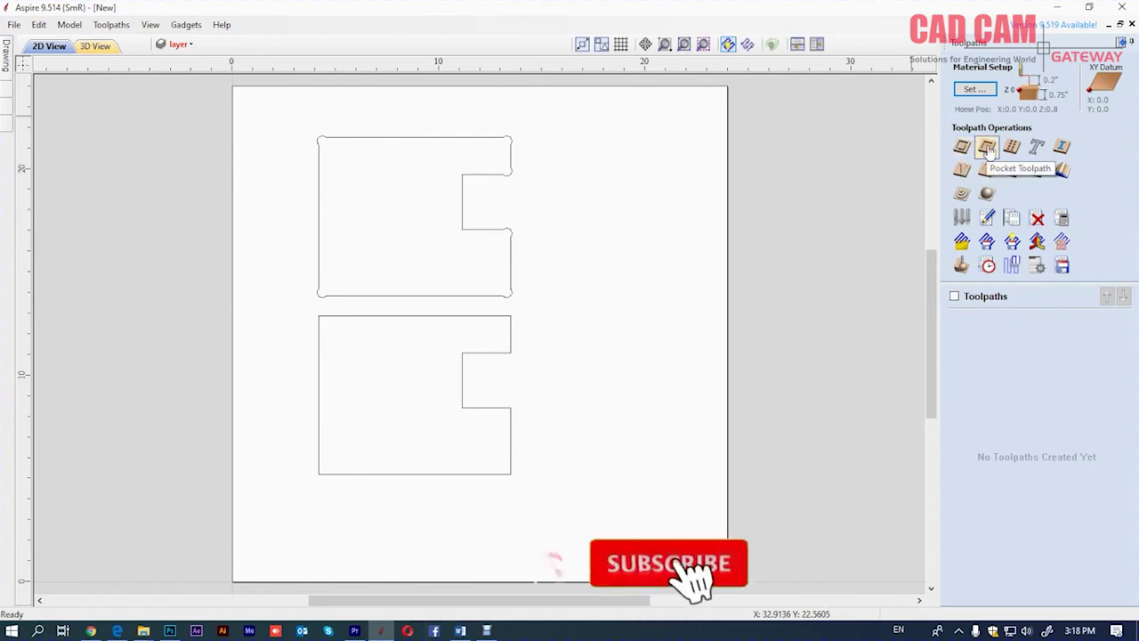
Create and calculate Pocket 1 on the upper E, cutting 0.25 in deep in one pass
{"action": "left_click", "coordinate": [987, 147]}
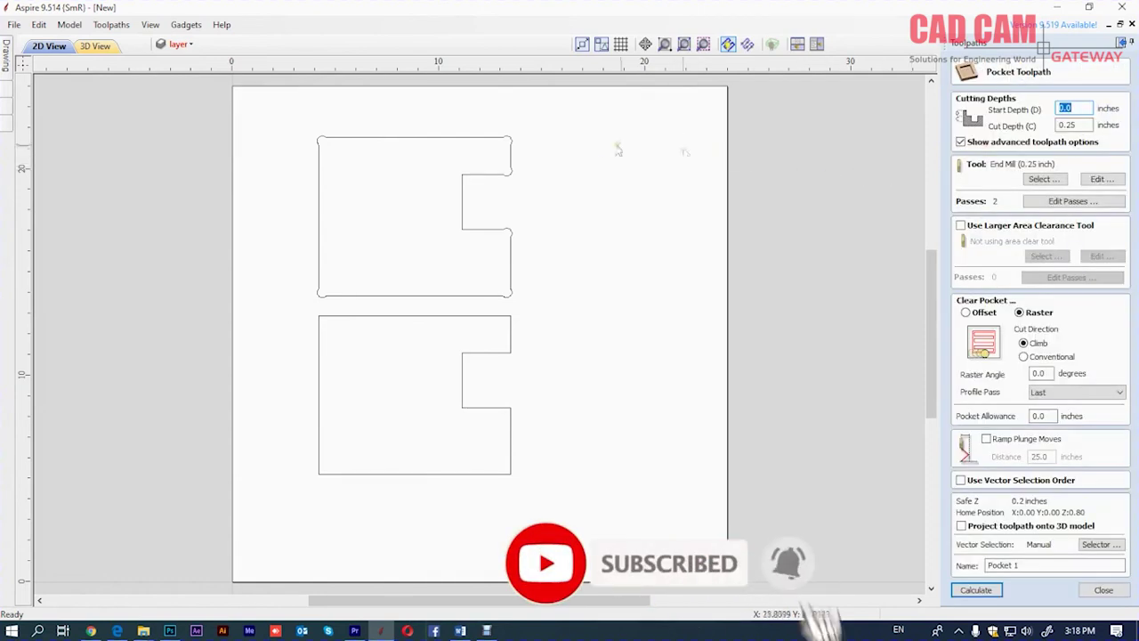
{"action": "left_click", "coordinate": [510, 166]}
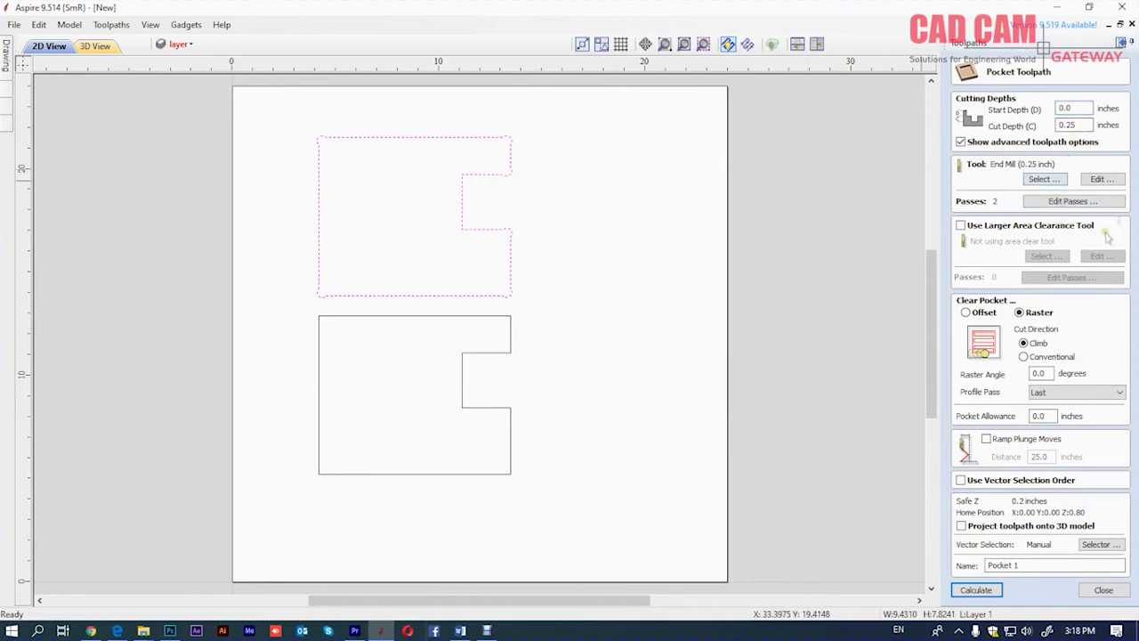
{"action": "left_click", "coordinate": [1072, 201]}
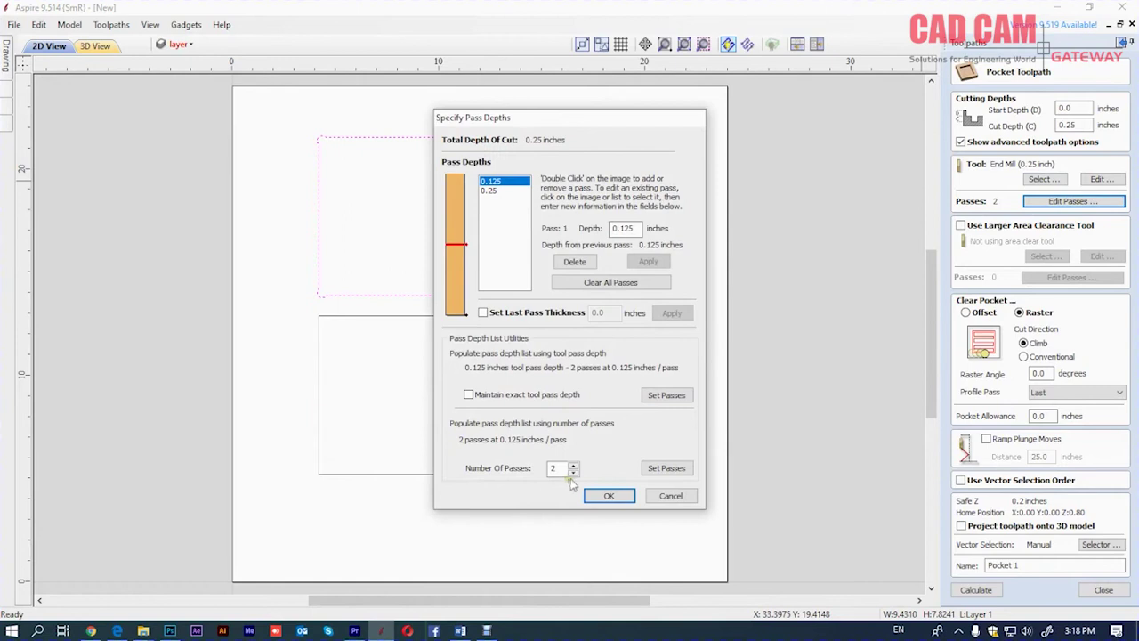
{"action": "left_click", "coordinate": [574, 472]}
{"action": "left_click", "coordinate": [608, 495]}
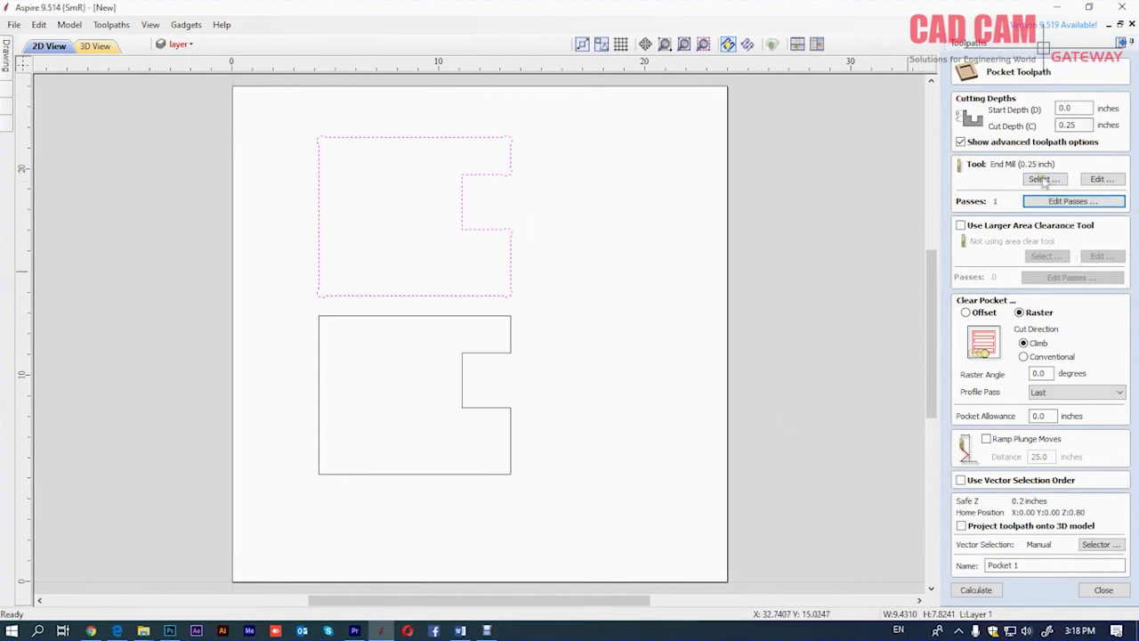
{"action": "left_click", "coordinate": [976, 589]}
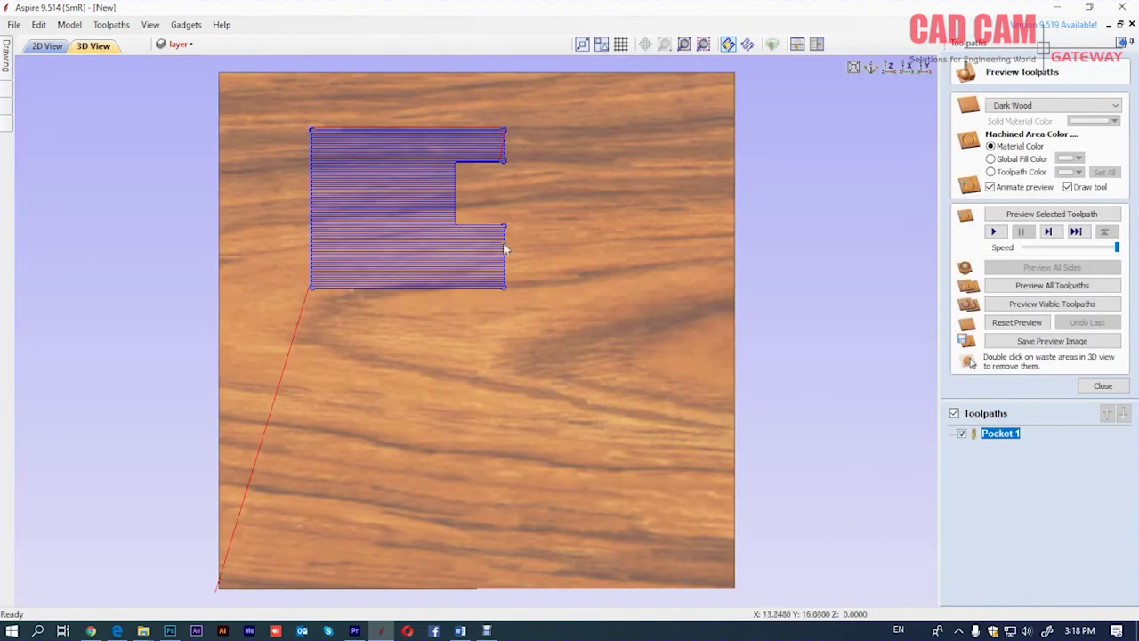
Simulate Pocket 1 in the wood, orbit to inspect the pocket, then return to 2D View
{"action": "scroll", "coordinate": [365, 140], "scroll_direction": "up", "scroll_amount": 2}
{"action": "mouse_move", "coordinate": [365, 142]}
{"action": "left_mouse_down"}
{"action": "mouse_move", "coordinate": [380, 261]}
{"action": "mouse_move", "coordinate": [353, 155]}
{"action": "left_mouse_up"}
{"action": "key", "text": "1"}
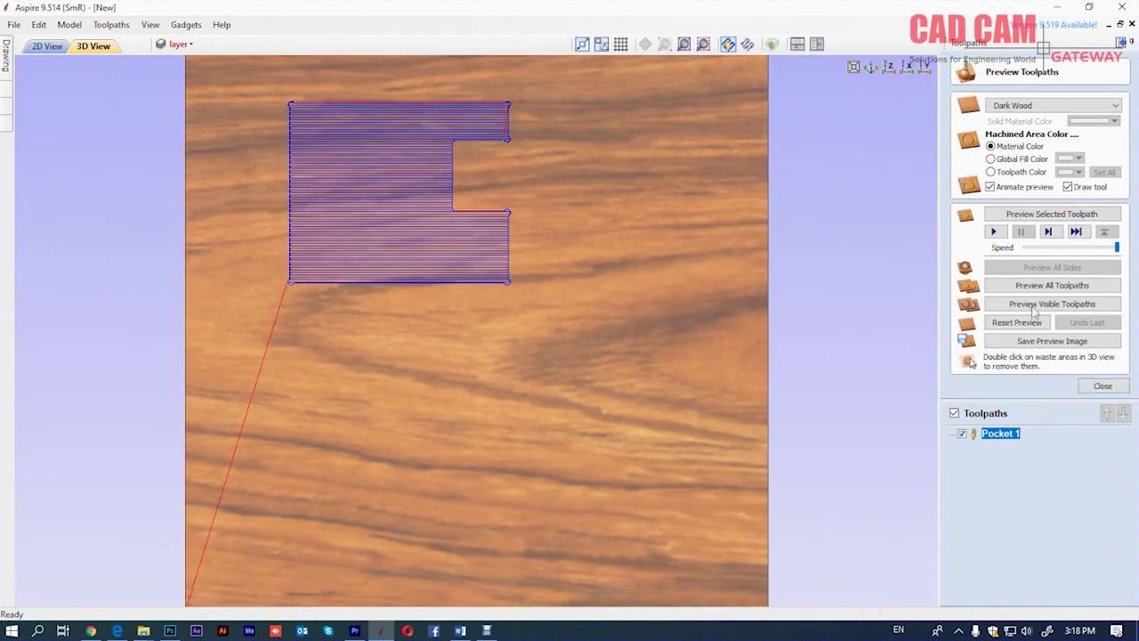
{"action": "left_click", "coordinate": [1040, 215]}
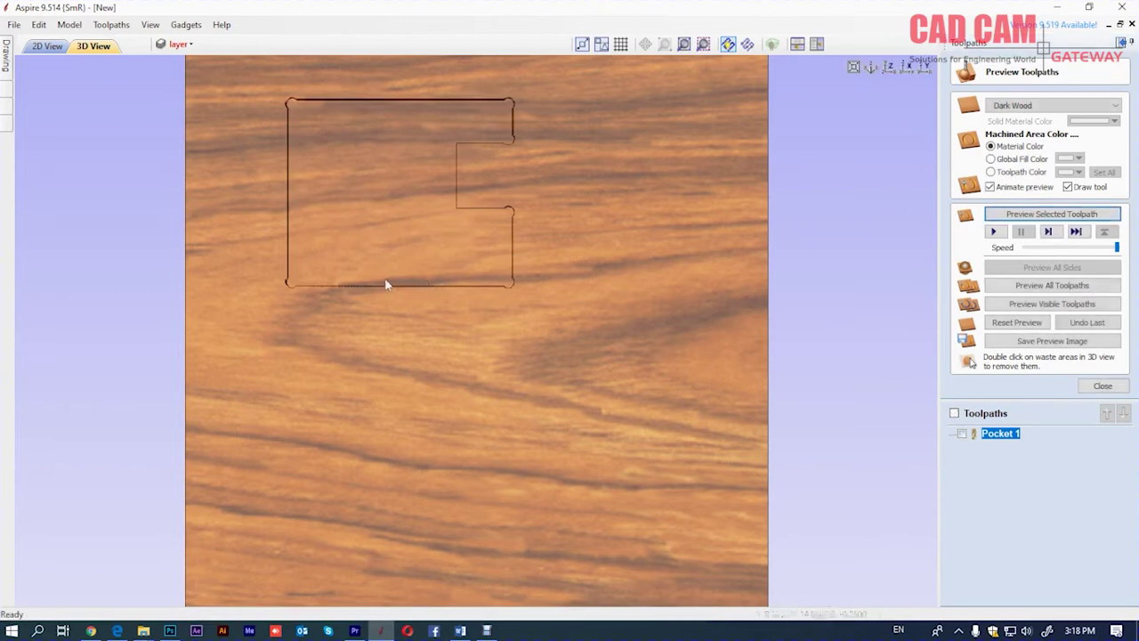
{"action": "left_click_drag", "start_coordinate": [423, 170], "coordinate": [447, 107]}
{"action": "scroll", "coordinate": [310, 232], "scroll_direction": "up", "scroll_amount": 2}
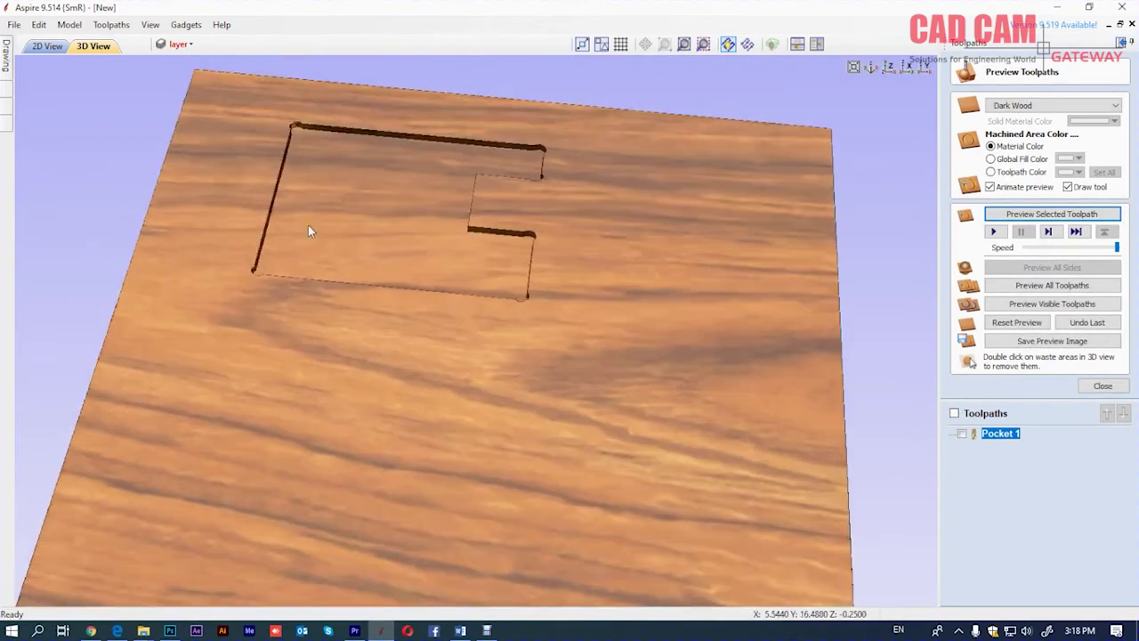
{"action": "scroll", "coordinate": [400, 303], "scroll_direction": "up", "scroll_amount": 5}
{"action": "scroll", "coordinate": [601, 281], "scroll_direction": "down", "scroll_amount": 5}
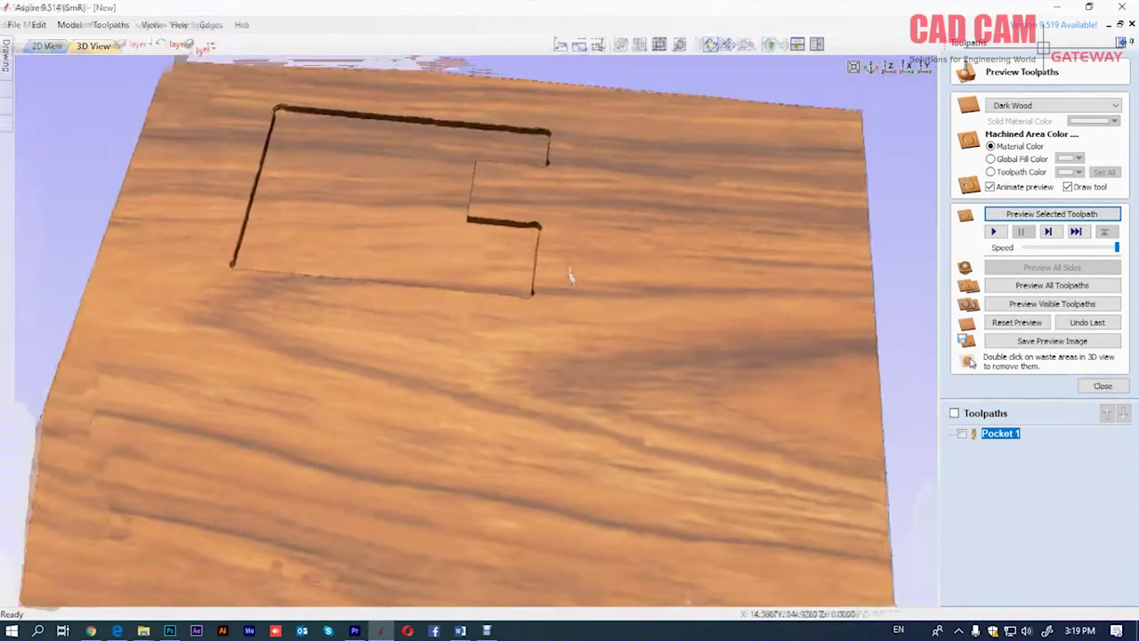
{"action": "scroll", "coordinate": [373, 180], "scroll_direction": "down", "scroll_amount": 2}
{"action": "left_click", "coordinate": [1100, 387]}
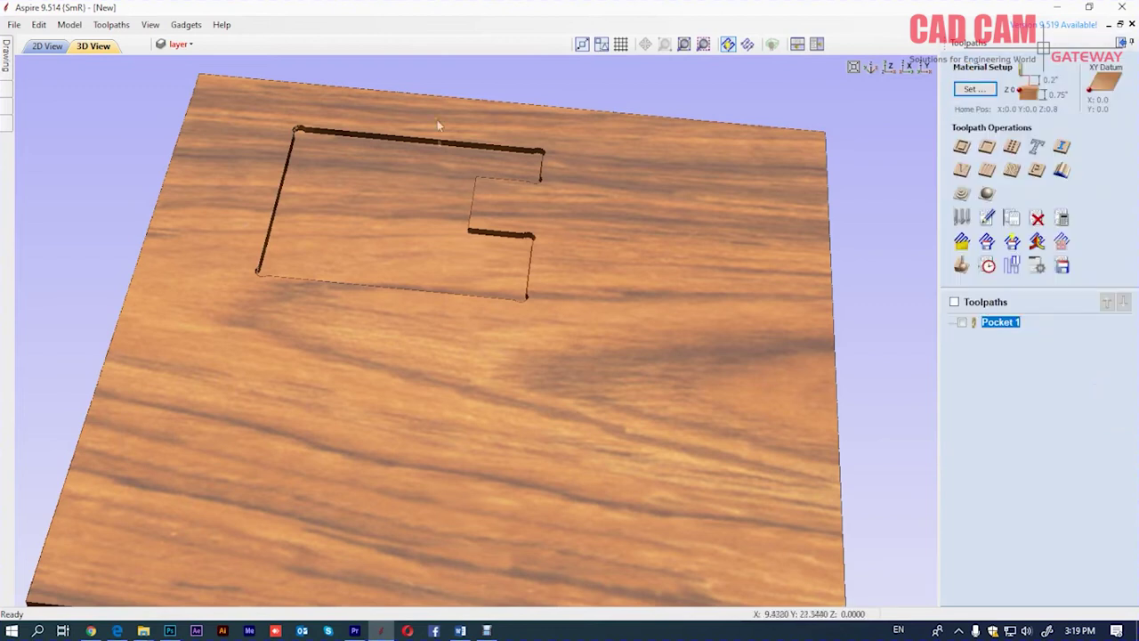
{"action": "left_click", "coordinate": [44, 45]}
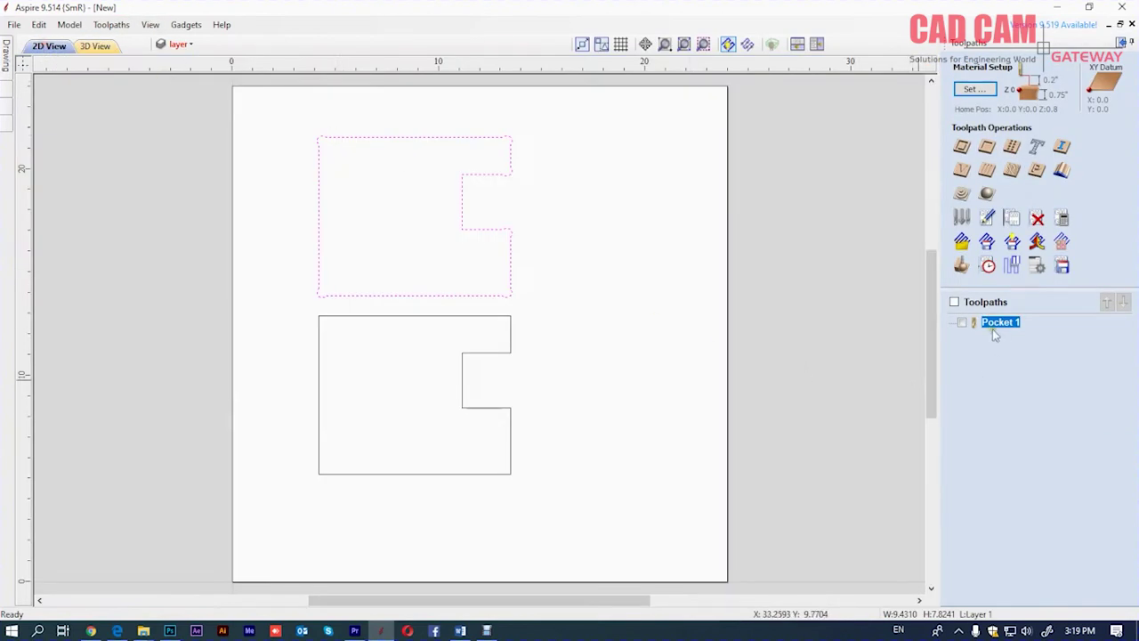
Create a second pocket toolpath, Pocket 2, on the lower E and simulate it
{"action": "left_click", "coordinate": [988, 146]}
{"action": "left_click", "coordinate": [511, 338]}
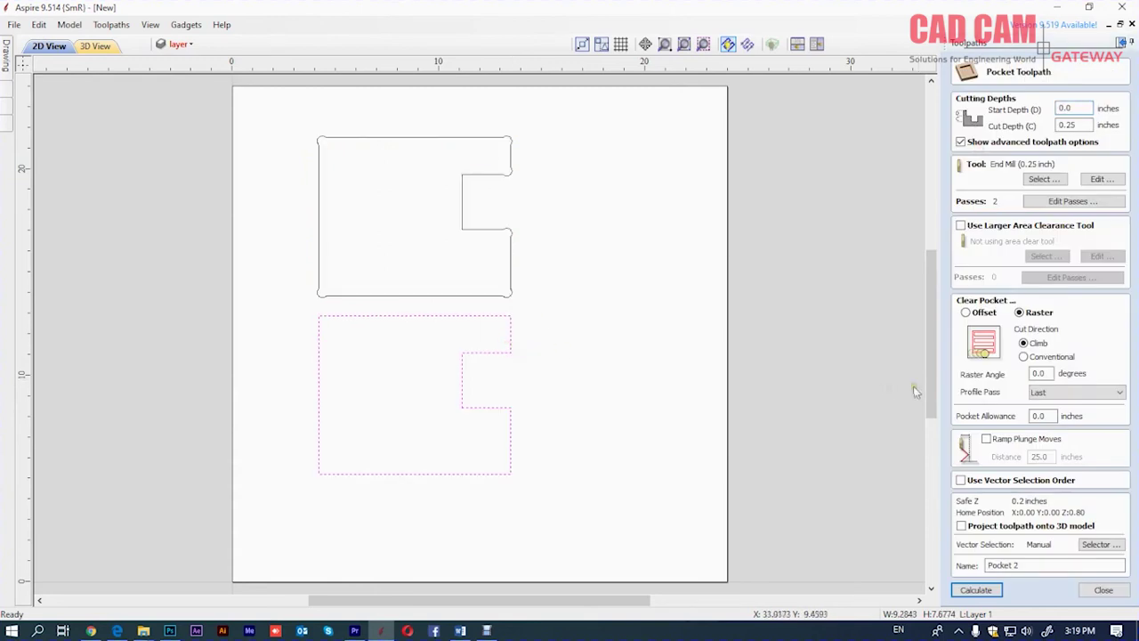
{"action": "left_click", "coordinate": [985, 592]}
{"action": "left_click", "coordinate": [1043, 214]}
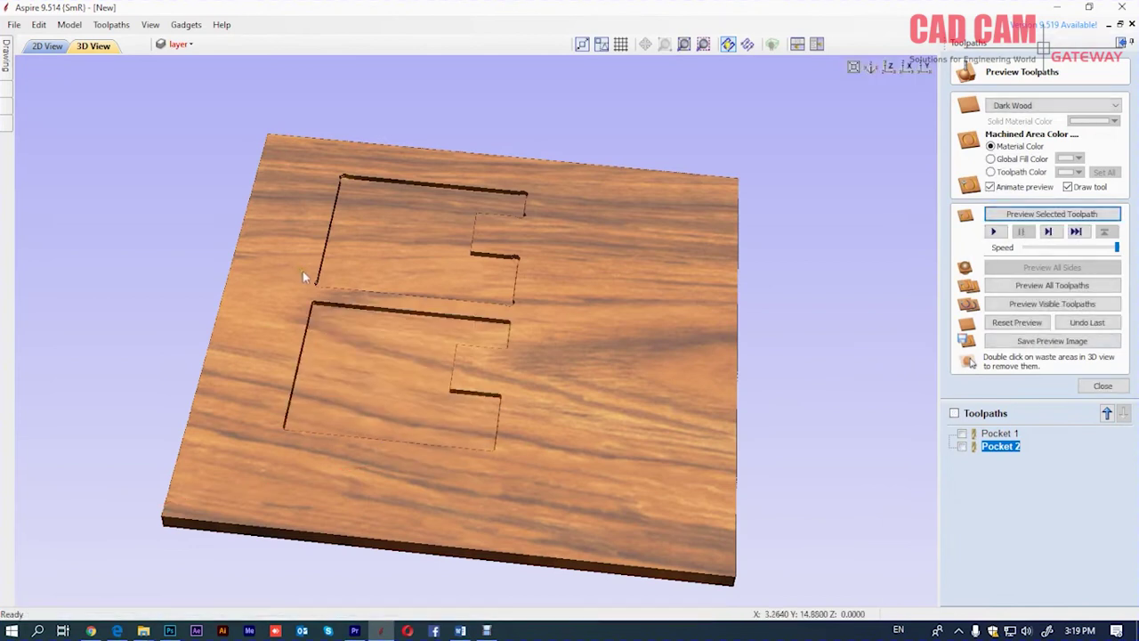
Zoom in on the machined E pockets' edges in the preview, then return to 2D view
{"action": "scroll", "coordinate": [302, 272], "scroll_direction": "up", "scroll_amount": 3}
{"action": "scroll", "coordinate": [600, 265], "scroll_direction": "up", "scroll_amount": 2}
{"action": "scroll", "coordinate": [603, 267], "scroll_direction": "up", "scroll_amount": 2}
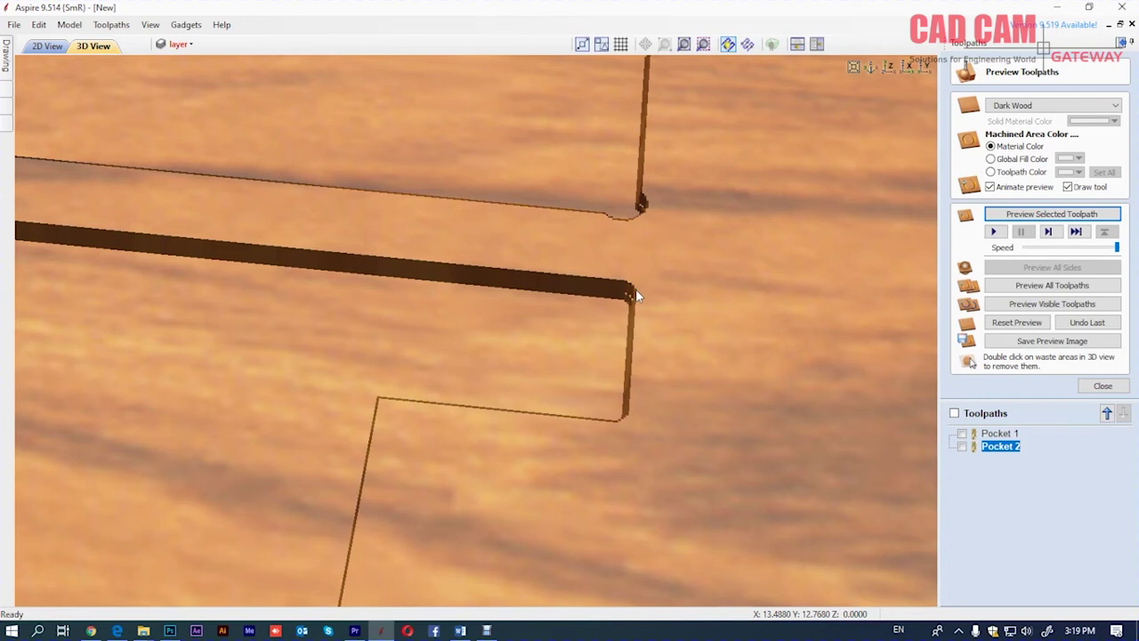
{"action": "scroll", "coordinate": [641, 297], "scroll_direction": "down", "scroll_amount": 2}
{"action": "scroll", "coordinate": [654, 300], "scroll_direction": "down", "scroll_amount": 2}
{"action": "scroll", "coordinate": [641, 305], "scroll_direction": "down", "scroll_amount": 2}
{"action": "scroll", "coordinate": [579, 321], "scroll_direction": "down", "scroll_amount": 2}
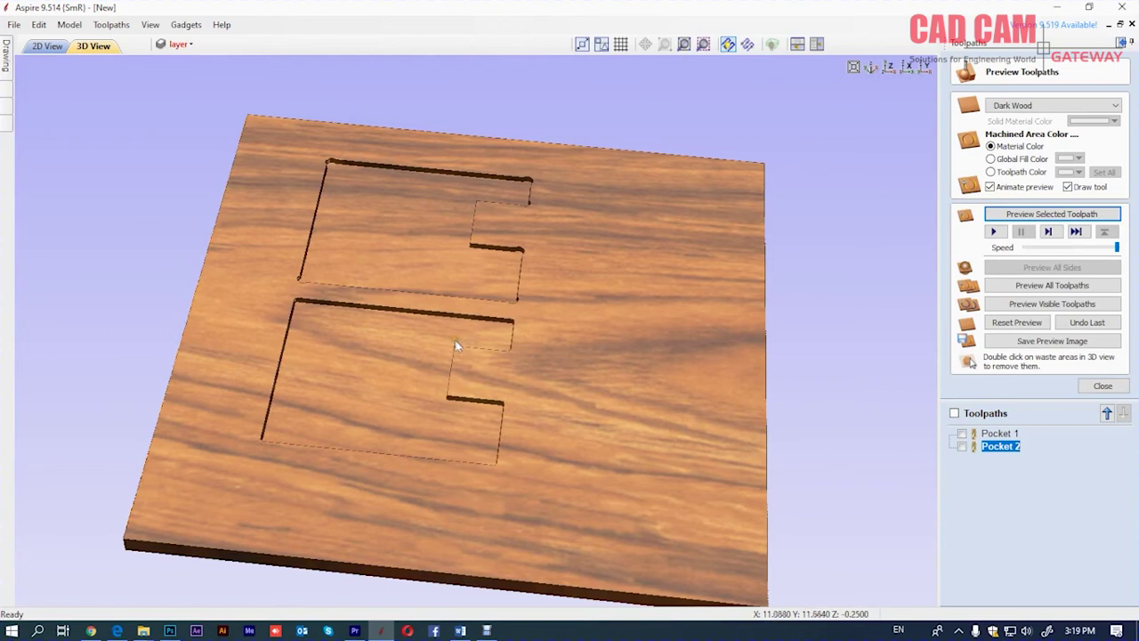
{"action": "scroll", "coordinate": [493, 348], "scroll_direction": "up", "scroll_amount": 2}
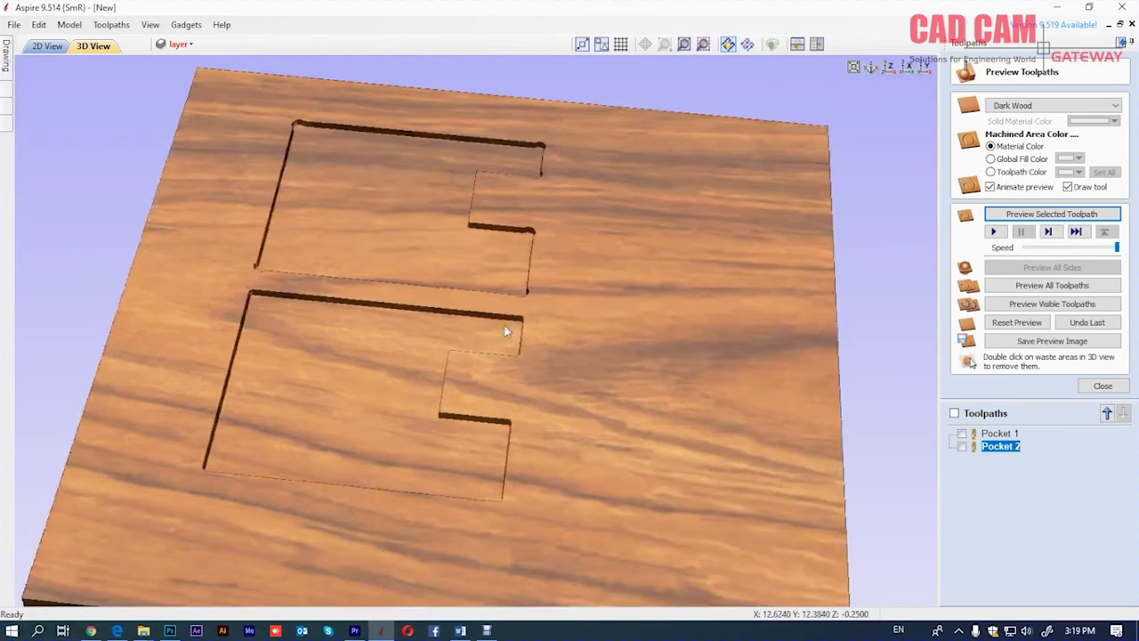
{"action": "scroll", "coordinate": [502, 327], "scroll_direction": "up", "scroll_amount": 2}
{"action": "scroll", "coordinate": [575, 308], "scroll_direction": "up", "scroll_amount": 2}
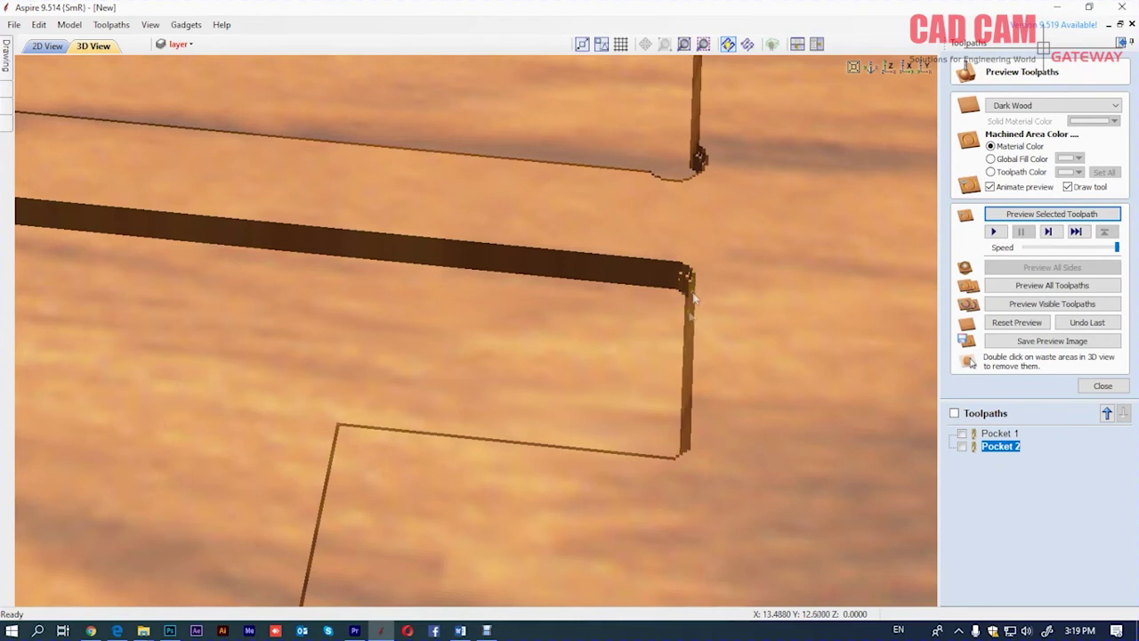
{"action": "scroll", "coordinate": [667, 374], "scroll_direction": "down", "scroll_amount": 3}
{"action": "scroll", "coordinate": [645, 440], "scroll_direction": "down", "scroll_amount": 3}
{"action": "scroll", "coordinate": [651, 499], "scroll_direction": "down", "scroll_amount": 4}
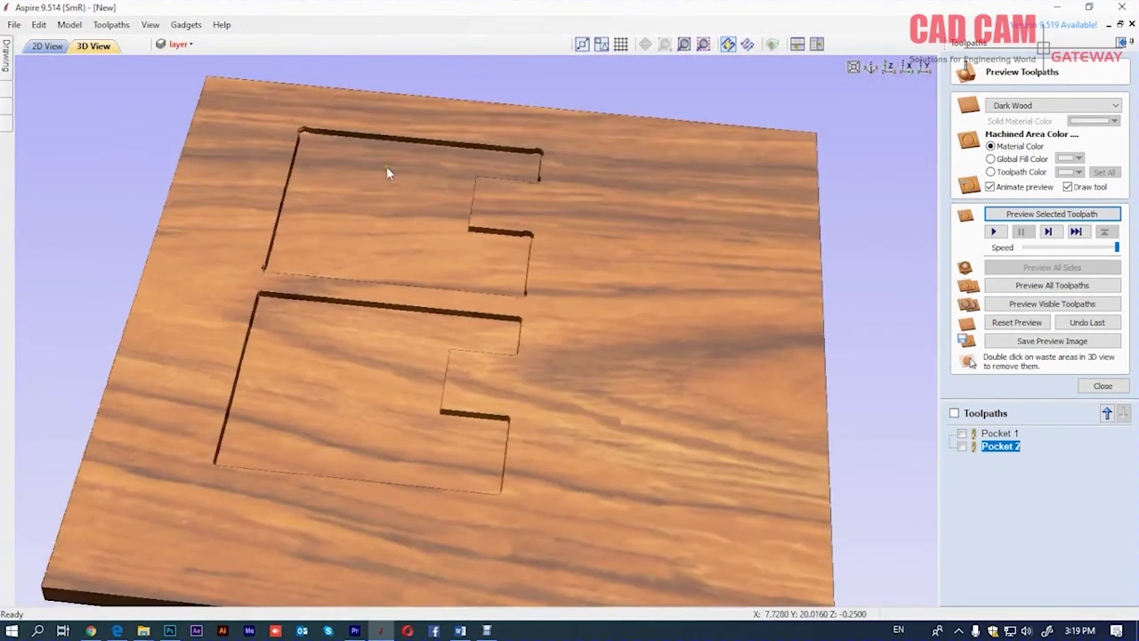
{"action": "scroll", "coordinate": [386, 169], "scroll_direction": "up", "scroll_amount": 3}
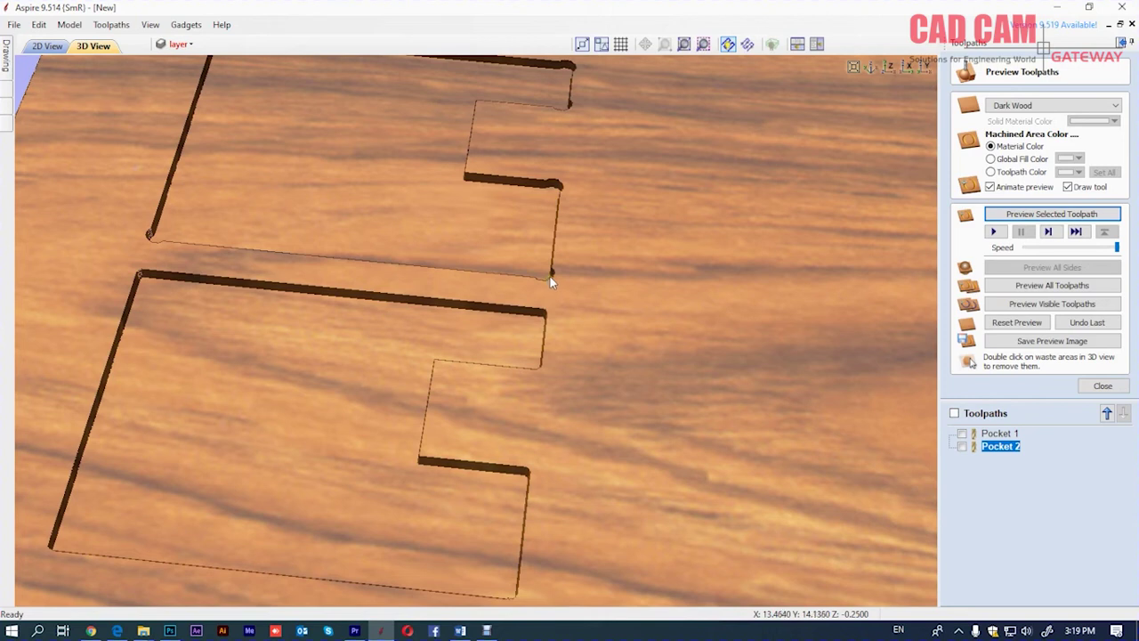
{"action": "left_click", "coordinate": [1102, 388]}
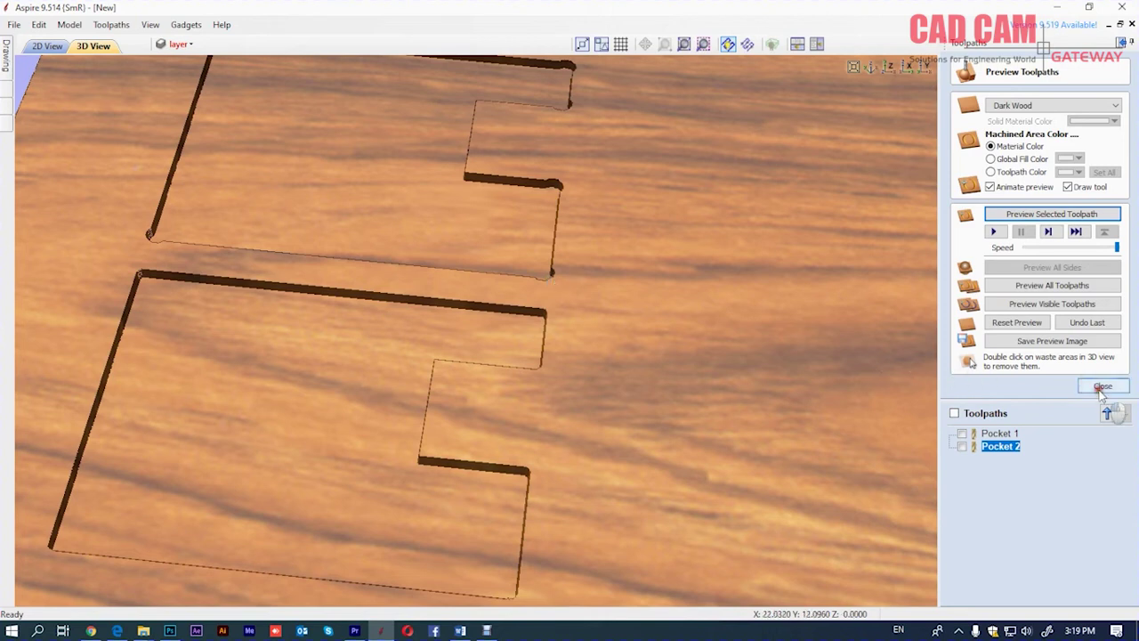
{"action": "left_click", "coordinate": [46, 45]}
Check the layer list and bring up the vector drawing tools panel
{"action": "scroll", "coordinate": [370, 235], "scroll_direction": "up", "scroll_amount": 1}
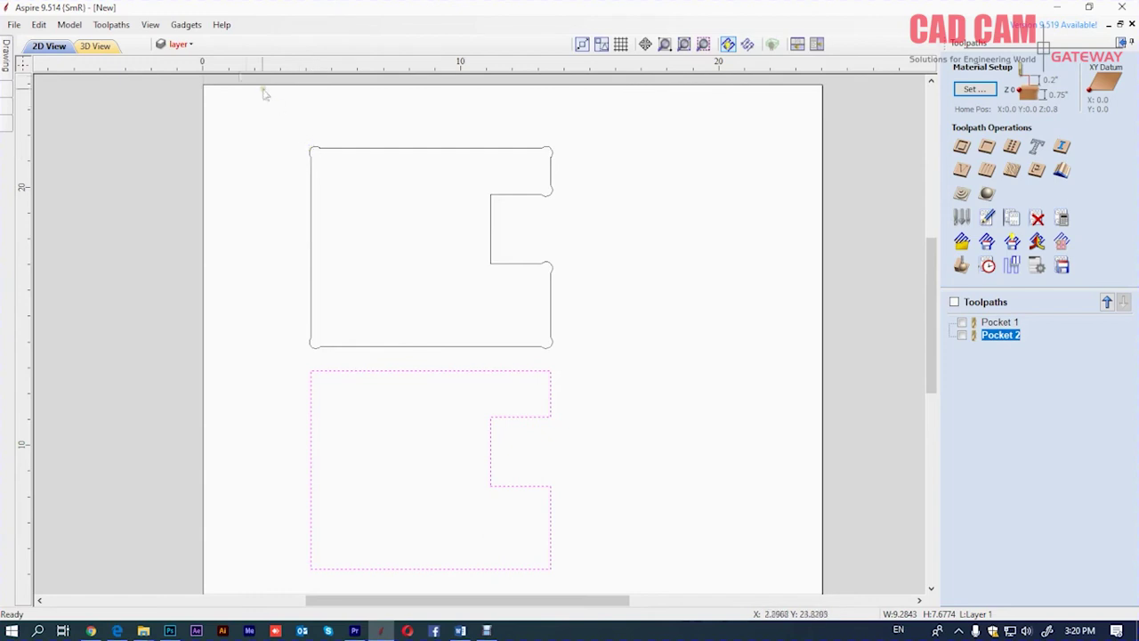
{"action": "left_click", "coordinate": [177, 44]}
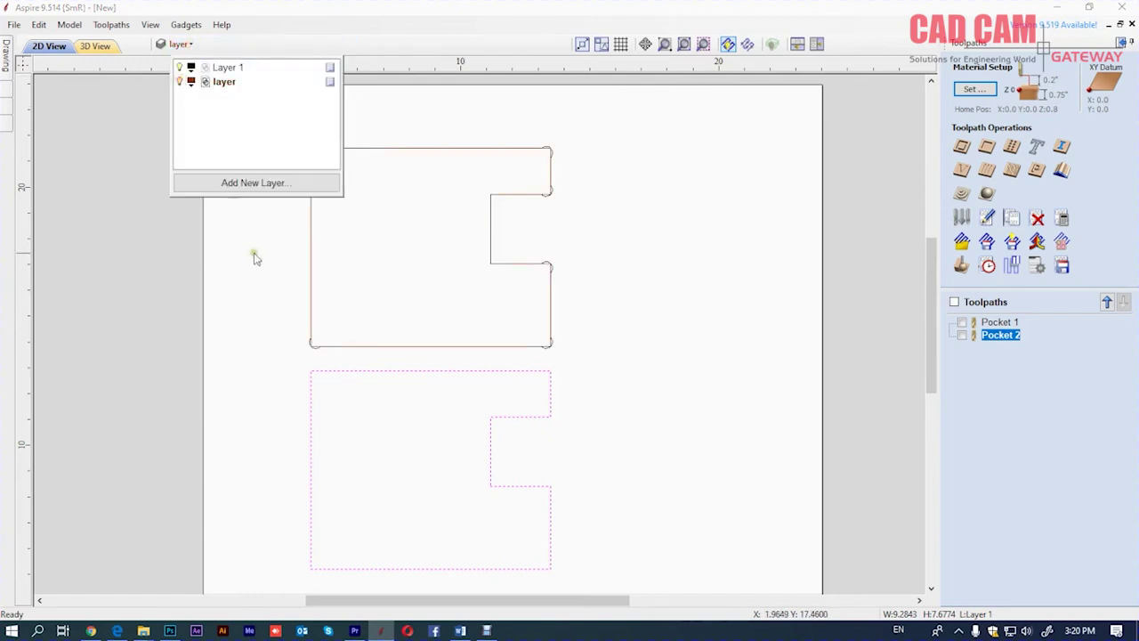
{"action": "scroll", "coordinate": [289, 331], "scroll_direction": "up", "scroll_amount": 3}
{"action": "scroll", "coordinate": [287, 332], "scroll_direction": "up", "scroll_amount": 2}
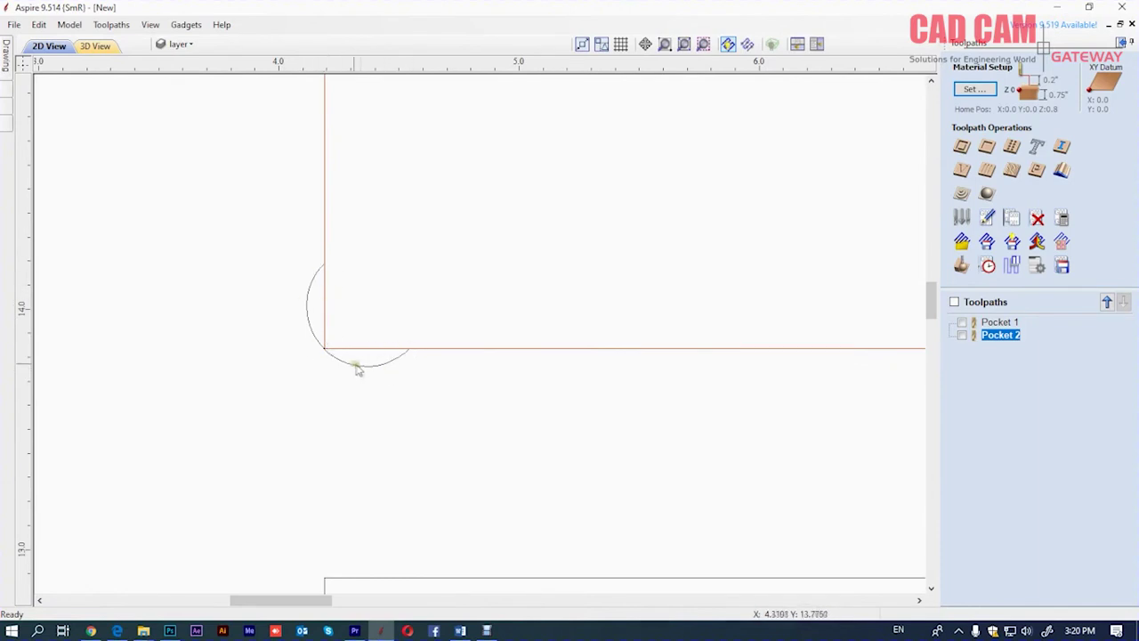
{"action": "scroll", "coordinate": [360, 374], "scroll_direction": "down", "scroll_amount": 2}
{"action": "scroll", "coordinate": [330, 306], "scroll_direction": "down", "scroll_amount": 2}
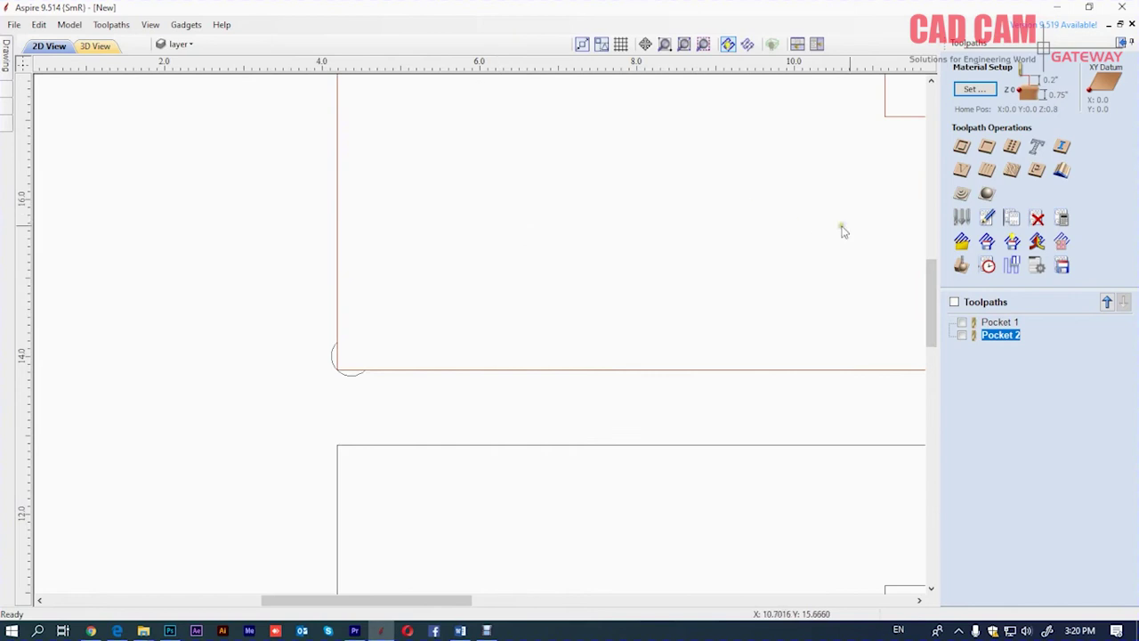
{"action": "left_click", "coordinate": [1119, 42]}
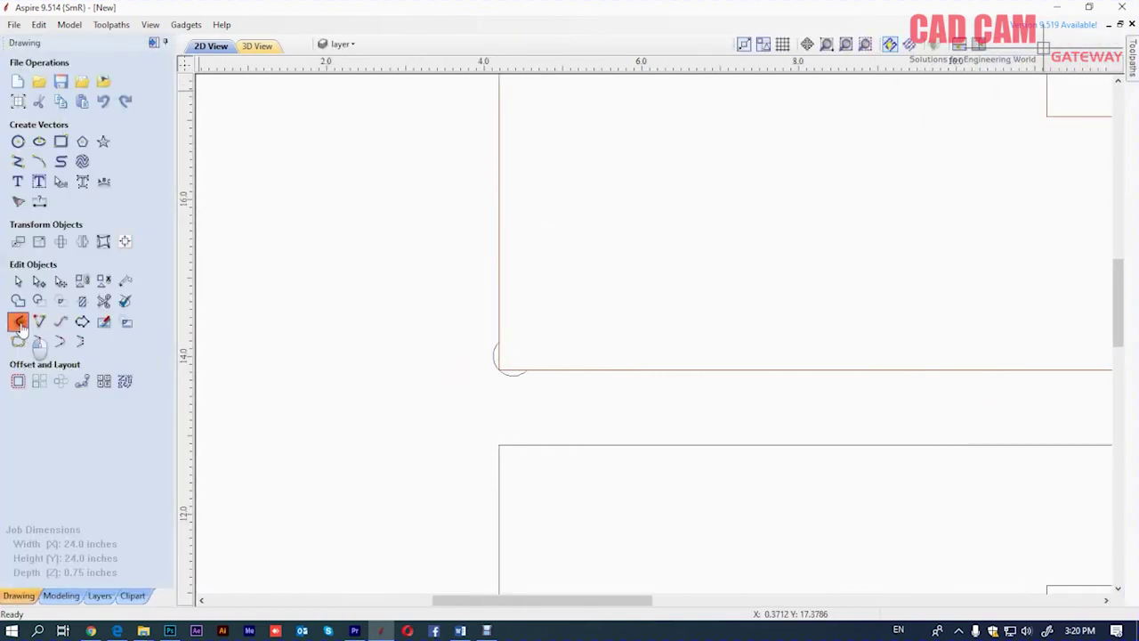
Open Create Fillets at a 0.25 in radius and choose the T-Bone fillet type
{"action": "left_click", "coordinate": [17, 322]}
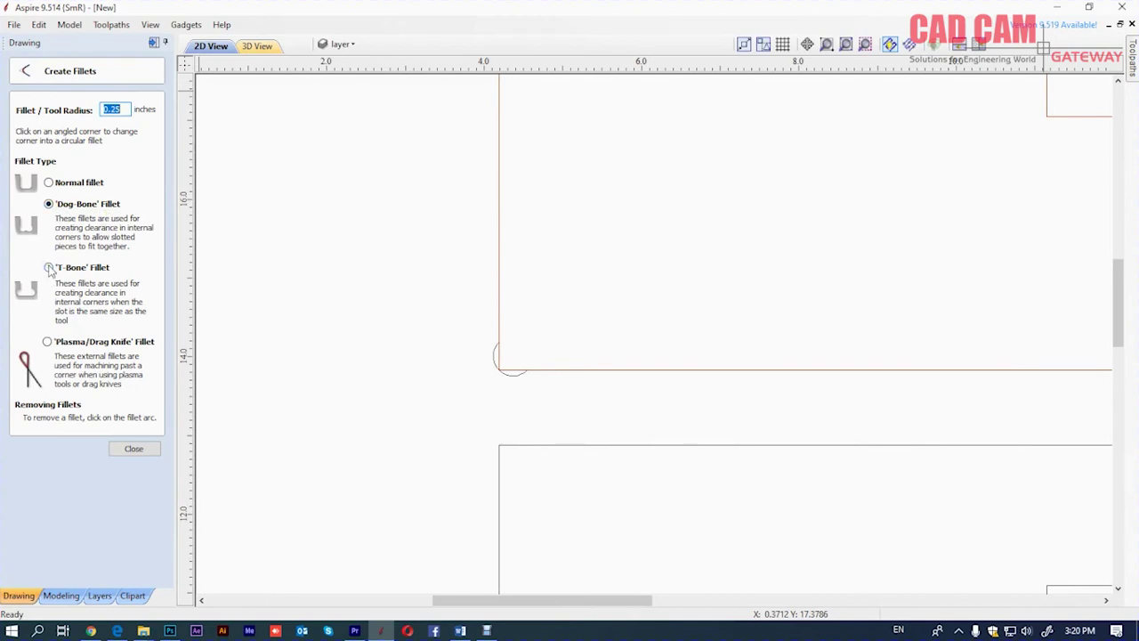
{"action": "scroll", "coordinate": [511, 360], "scroll_direction": "down", "scroll_amount": 5}
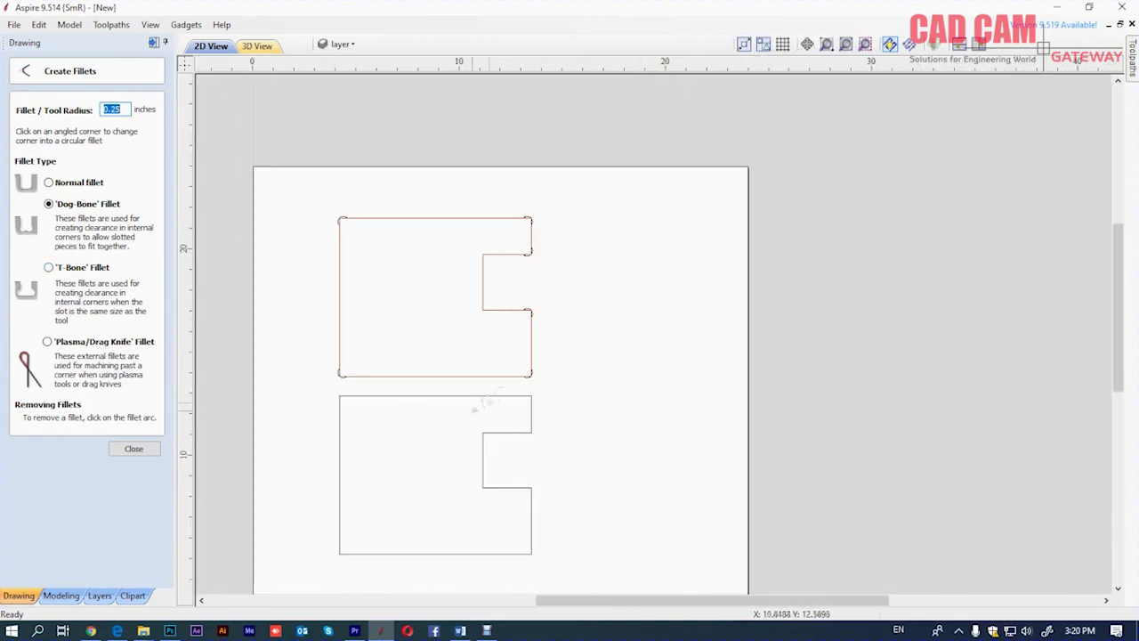
{"action": "scroll", "coordinate": [450, 276], "scroll_direction": "up", "scroll_amount": 1}
{"action": "scroll", "coordinate": [459, 267], "scroll_direction": "down", "scroll_amount": 1}
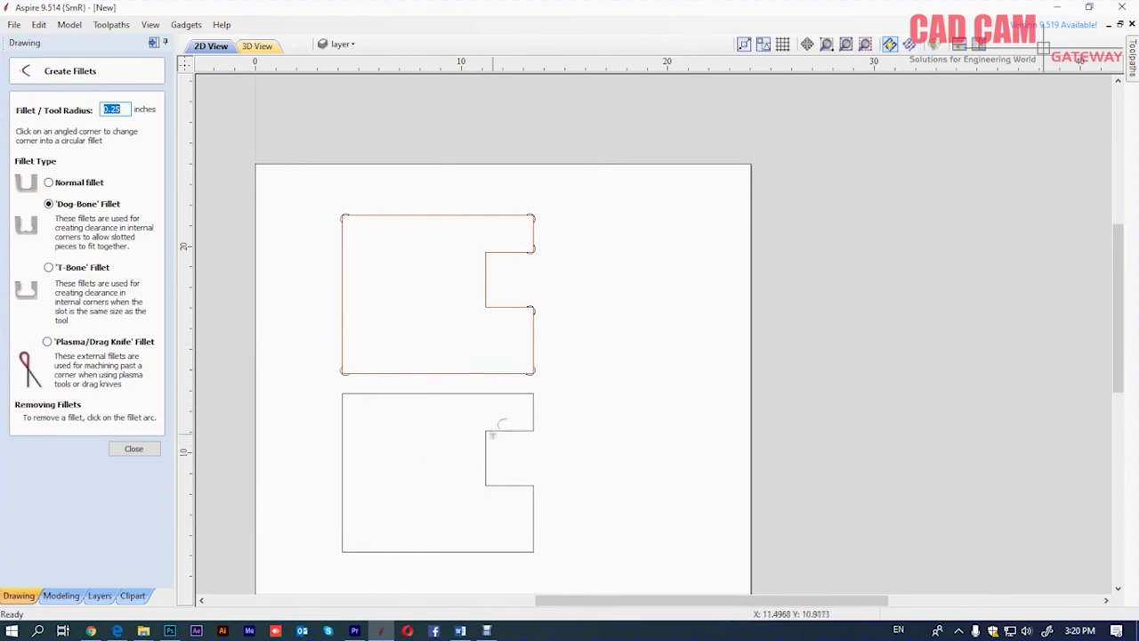
{"action": "left_click", "coordinate": [341, 44]}
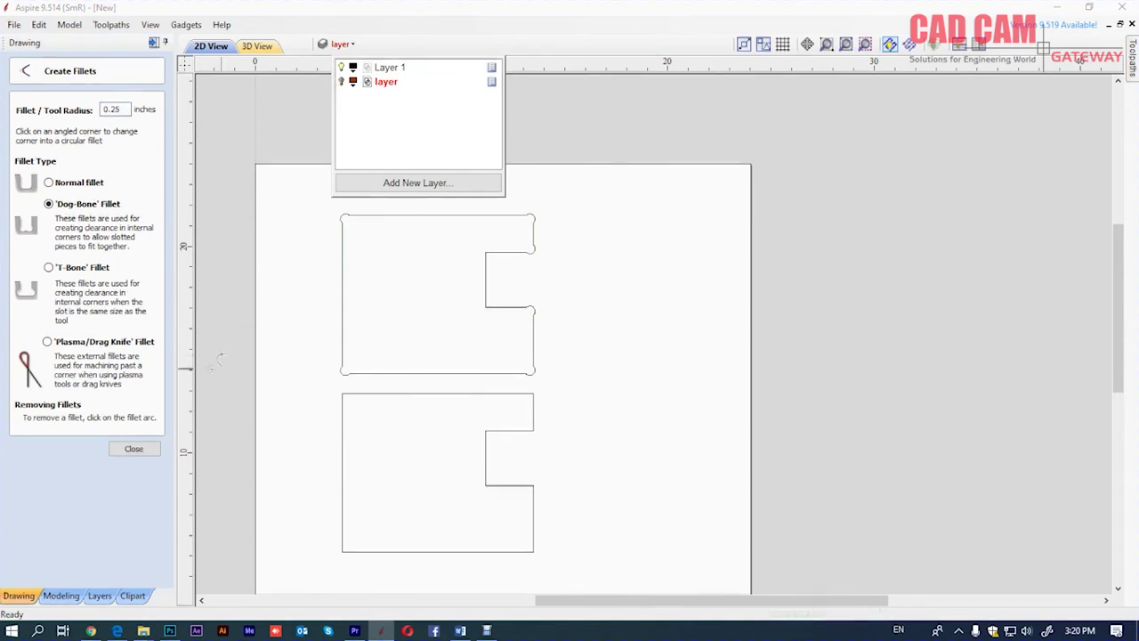
{"action": "left_click", "coordinate": [445, 44]}
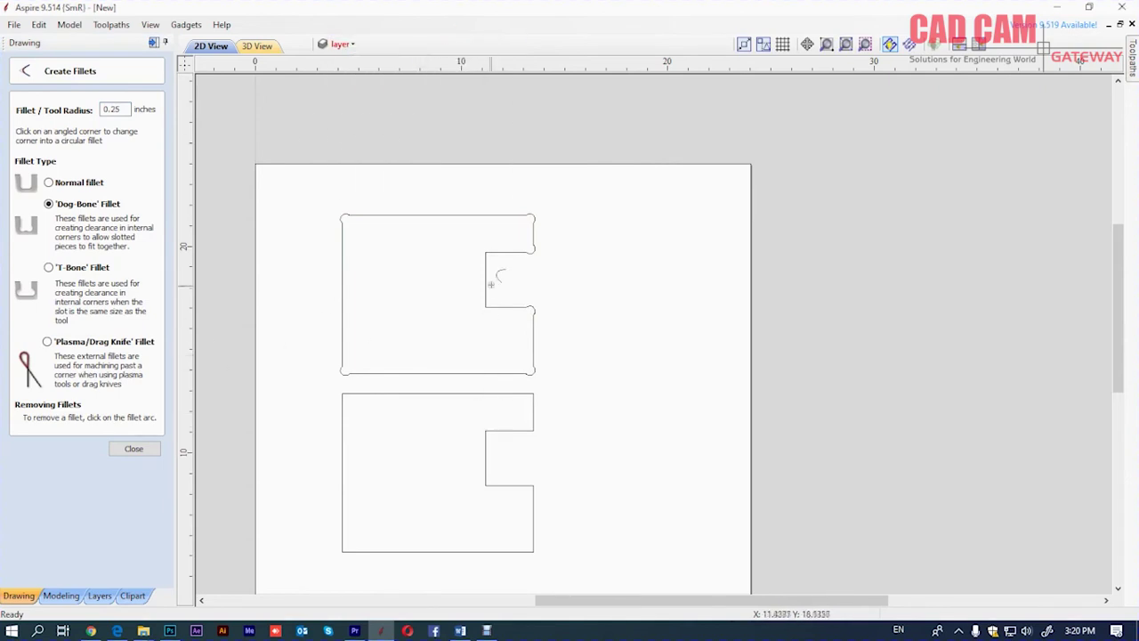
{"action": "scroll", "coordinate": [406, 382], "scroll_direction": "up", "scroll_amount": 1}
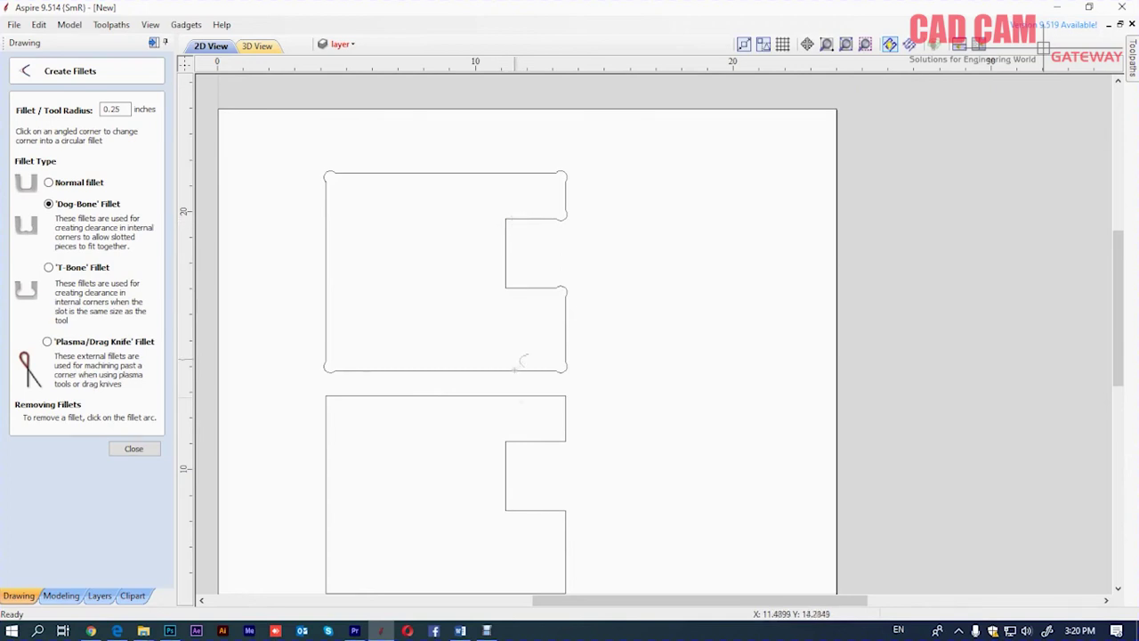
{"action": "left_click", "coordinate": [49, 267]}
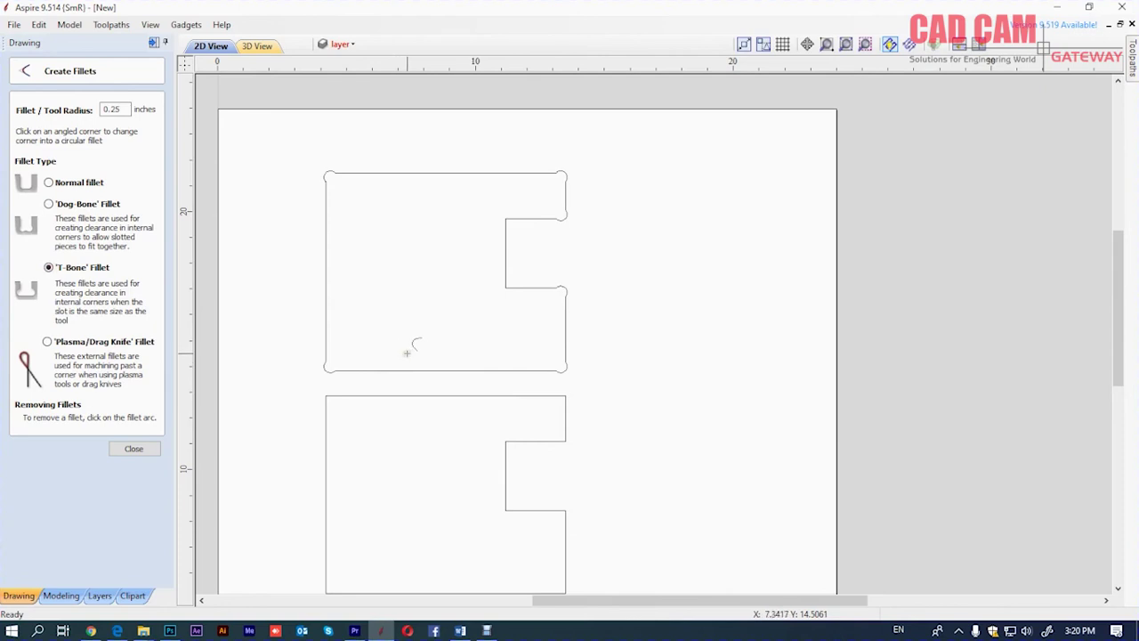
T-bone fillet the inner corners of the upper and lower slots
{"action": "left_click", "coordinate": [506, 286]}
{"action": "left_click", "coordinate": [506, 220]}
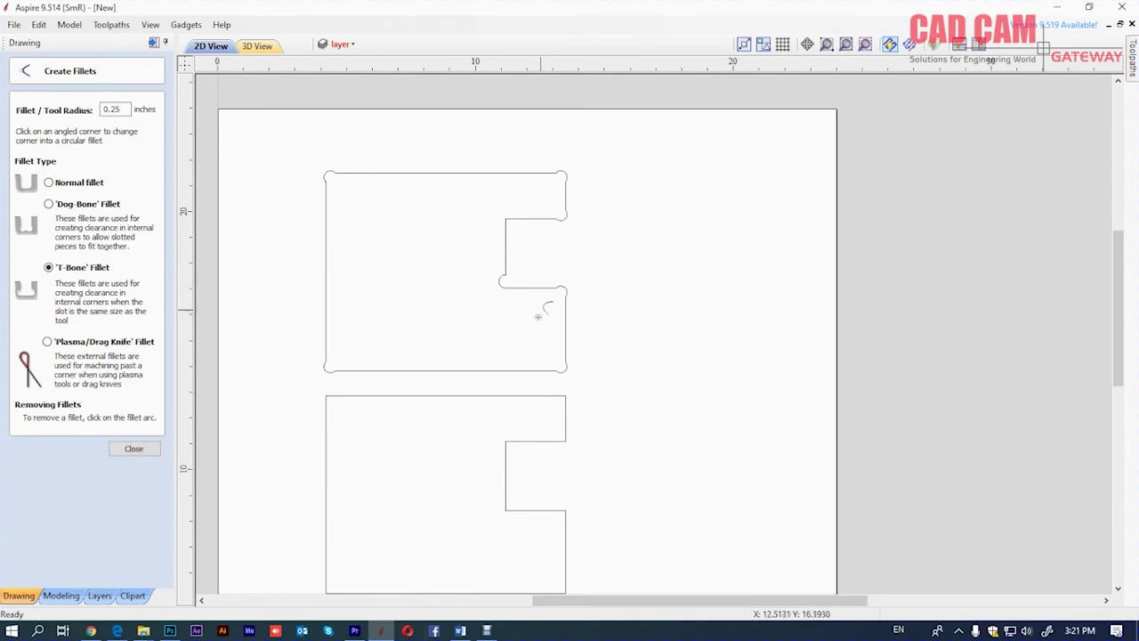
{"action": "left_click", "coordinate": [505, 442]}
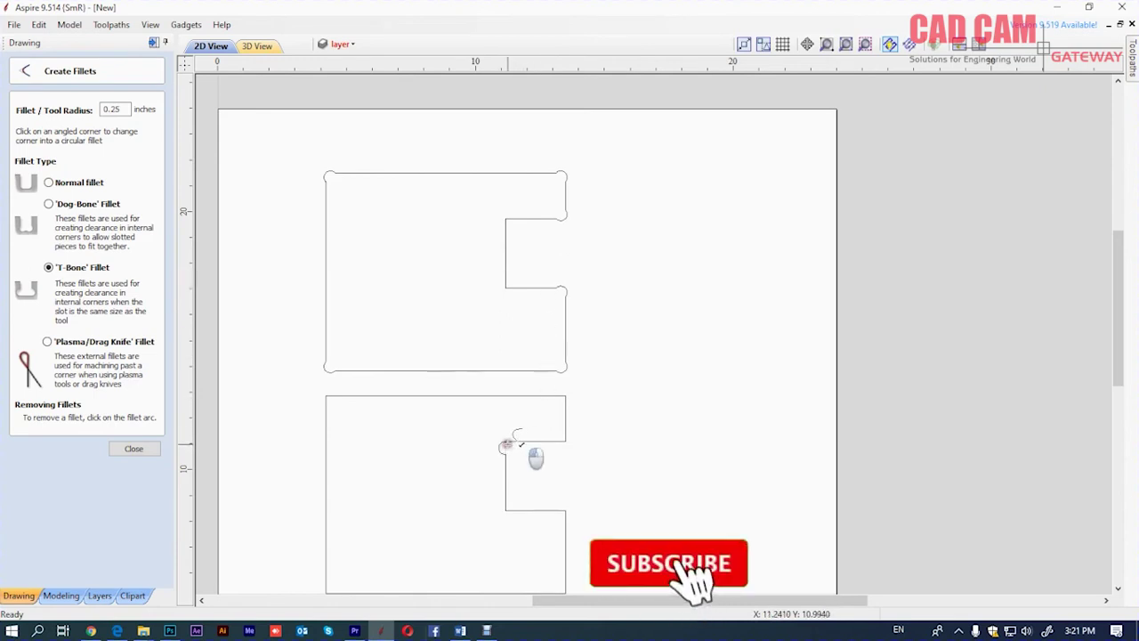
{"action": "left_click", "coordinate": [506, 509]}
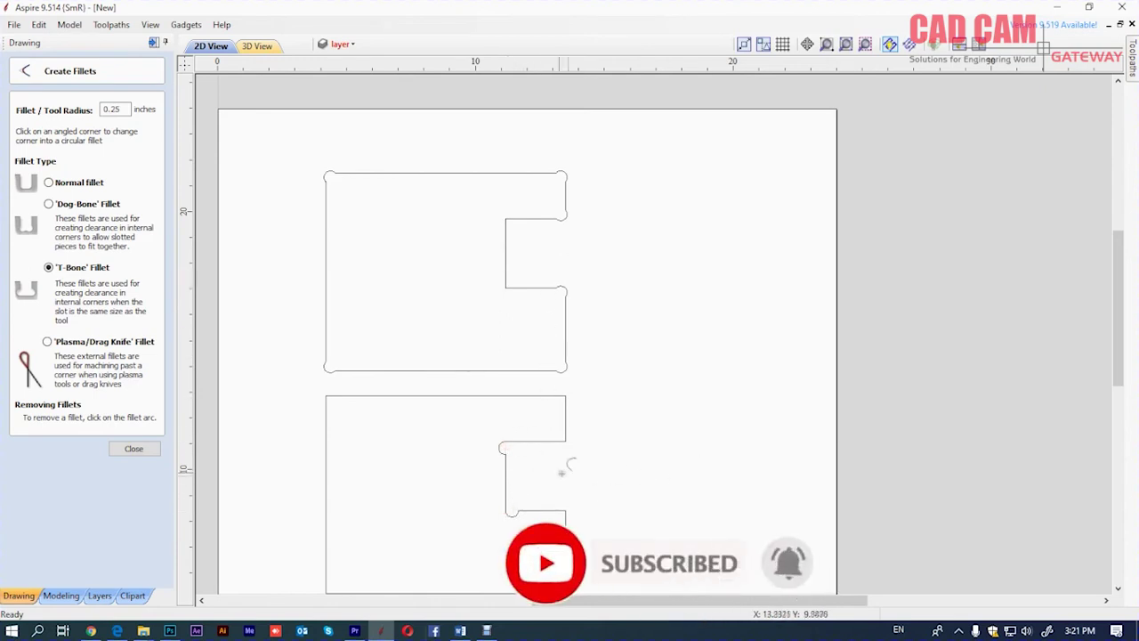
{"action": "left_click", "coordinate": [506, 507]}
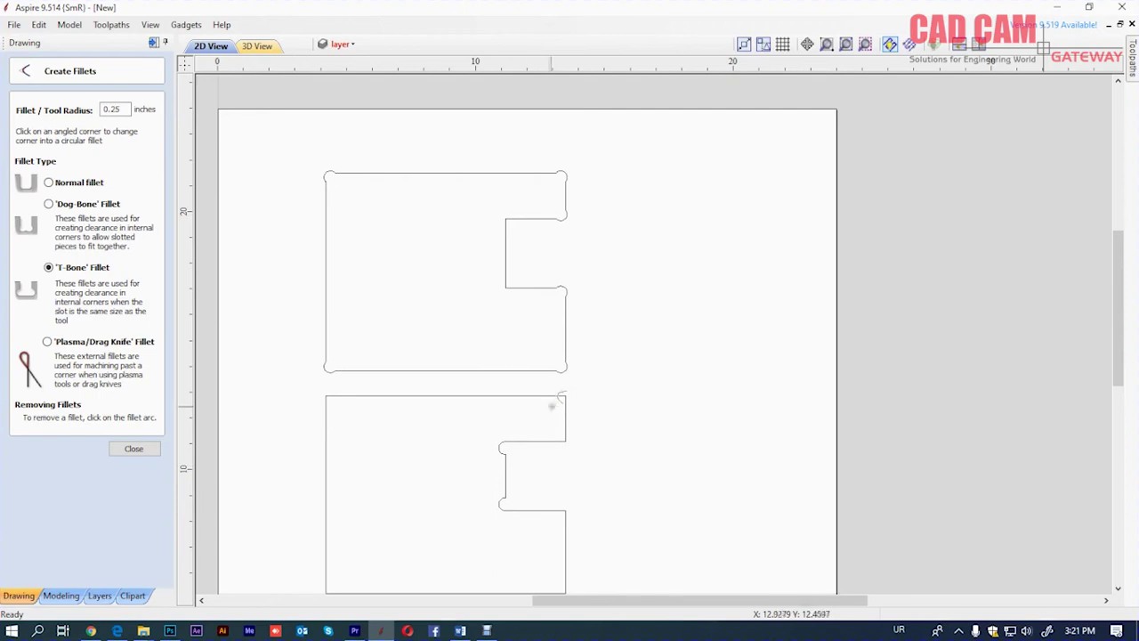
T-bone fillet the E outer corners, then switch to Plasma/Drag Knife fillets
{"action": "left_click", "coordinate": [562, 398]}
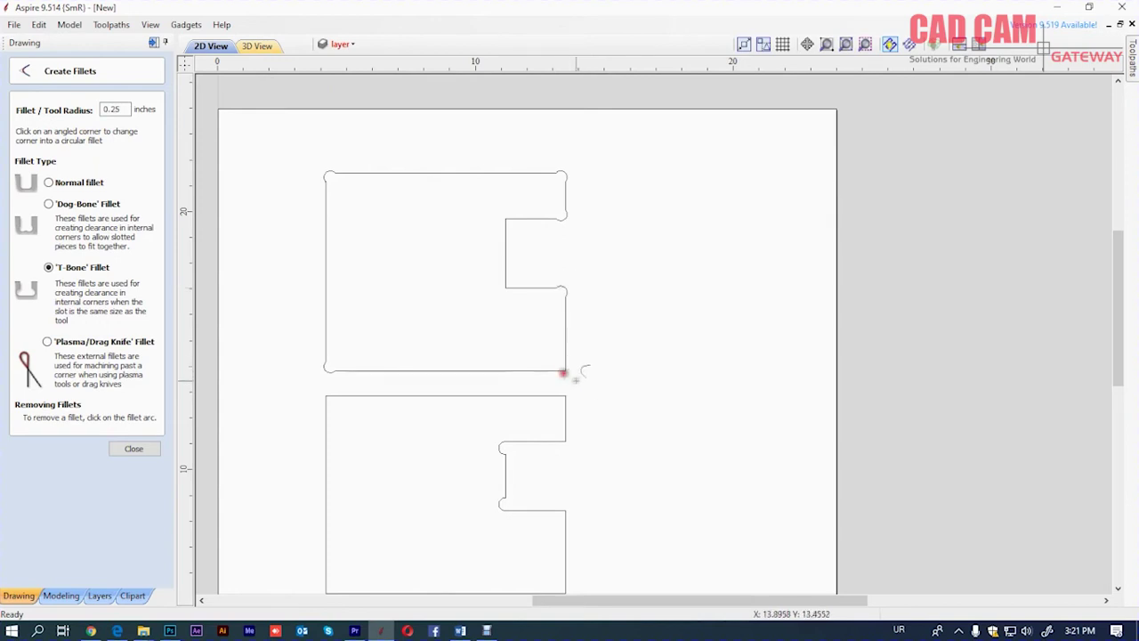
{"action": "left_click", "coordinate": [566, 371]}
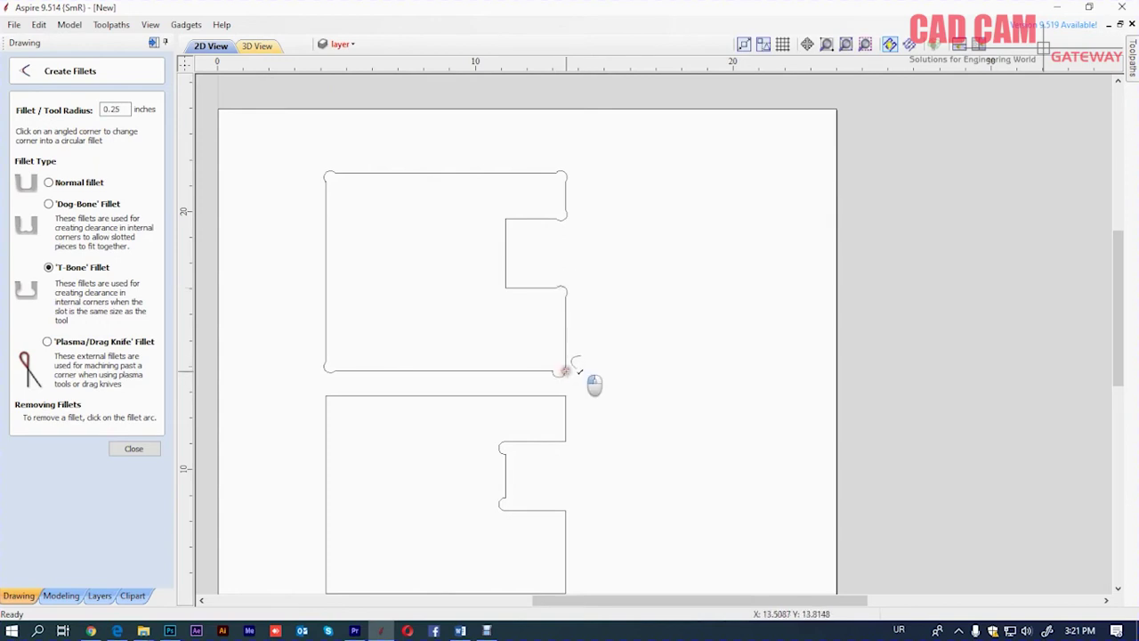
{"action": "left_click", "coordinate": [565, 172]}
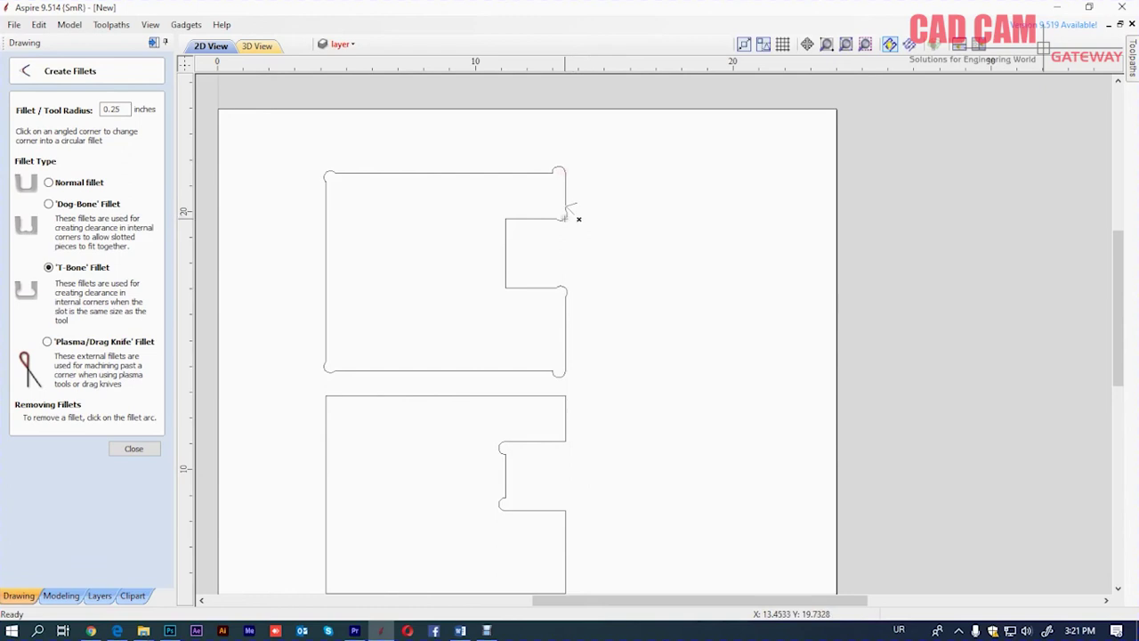
{"action": "left_click", "coordinate": [564, 218]}
{"action": "left_click", "coordinate": [564, 289]}
{"action": "left_click", "coordinate": [562, 288]}
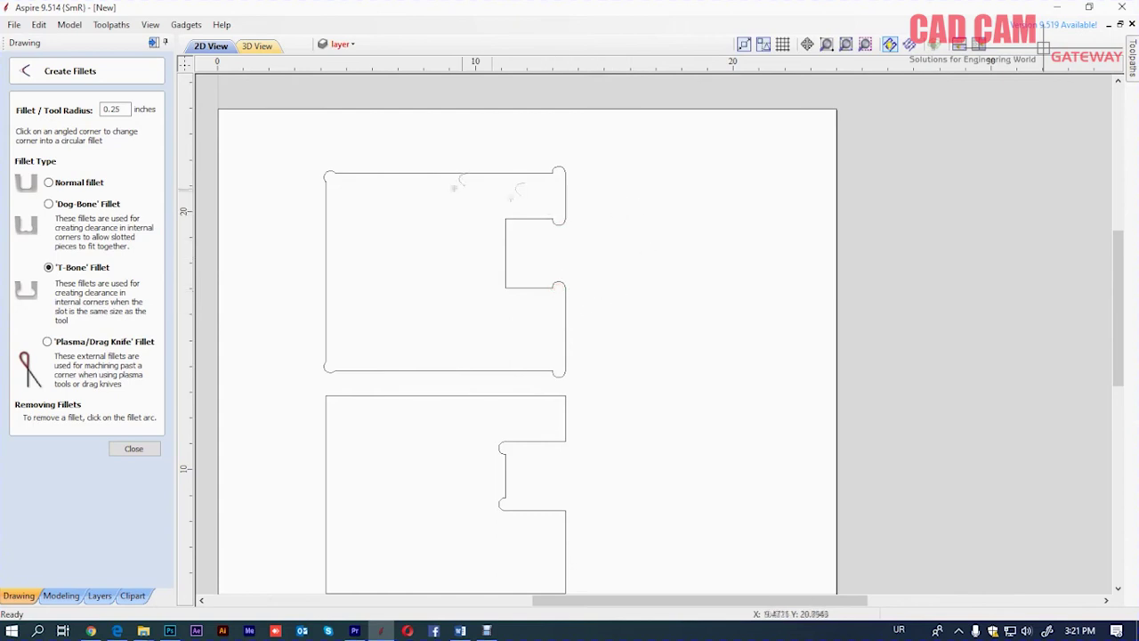
{"action": "left_click", "coordinate": [327, 173]}
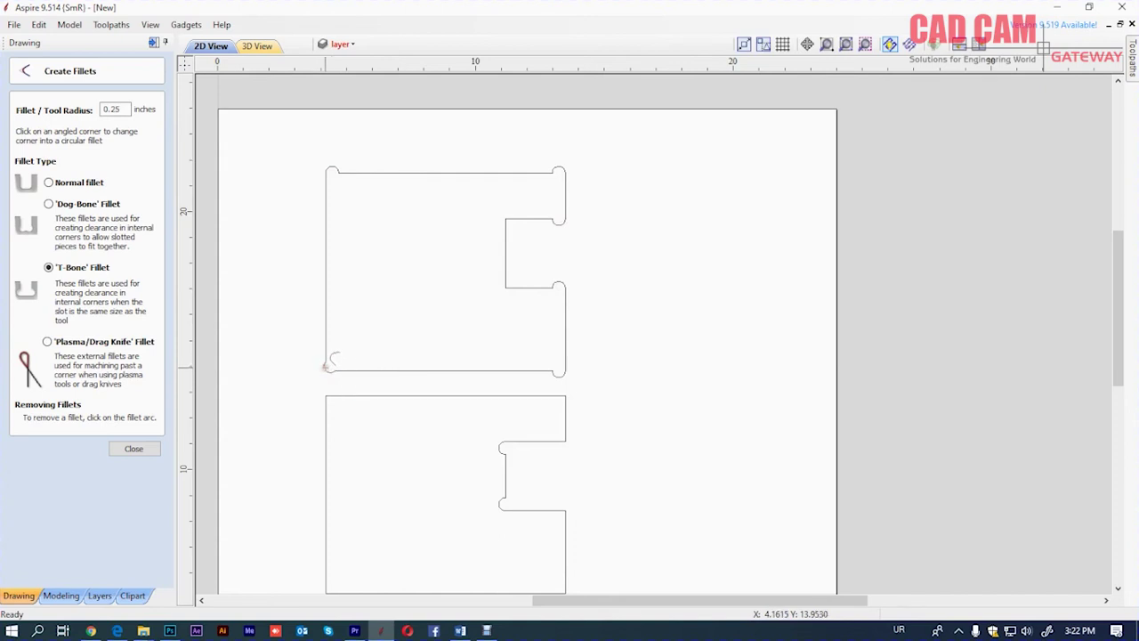
{"action": "left_click", "coordinate": [327, 369]}
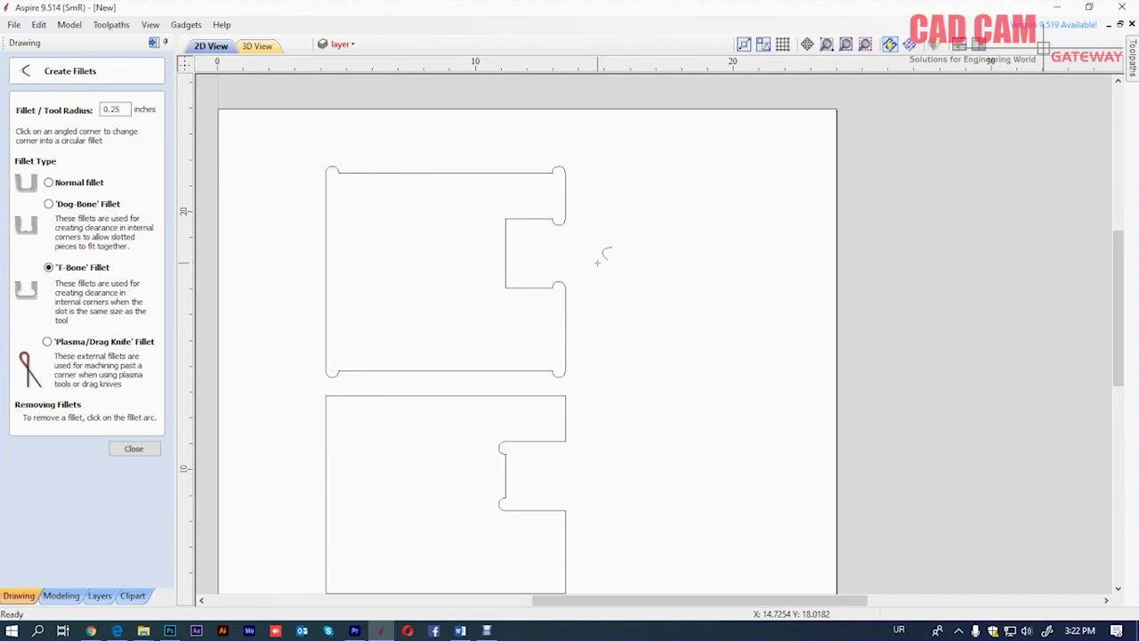
{"action": "left_click", "coordinate": [47, 342]}
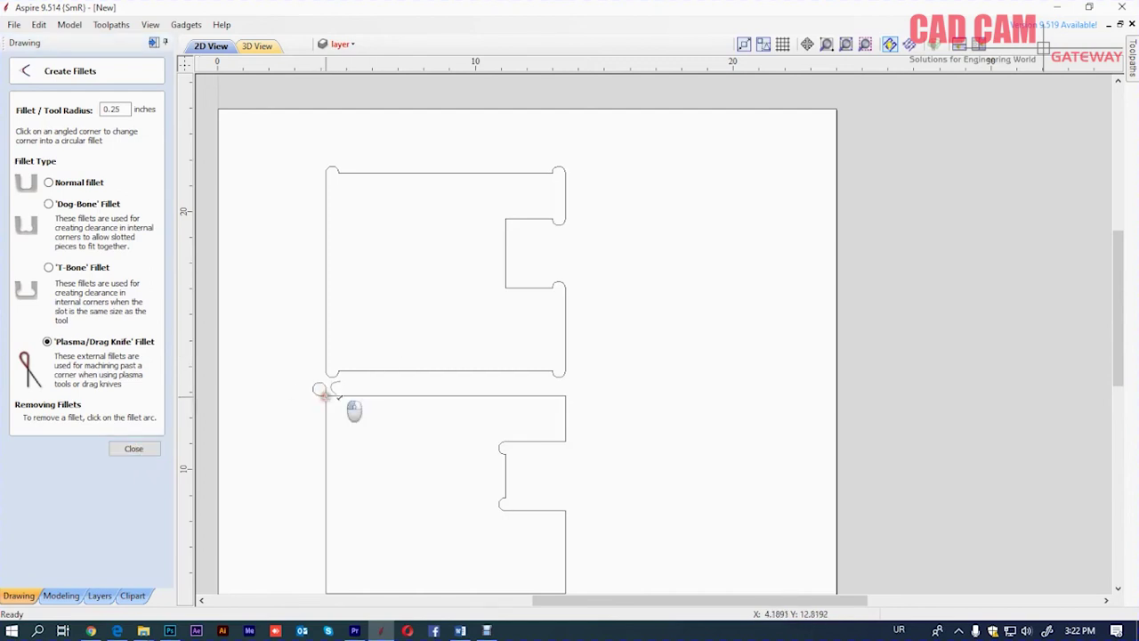
Try a plasma loop on the lower E's corner, then change the fillet radius to 0.12
{"action": "left_click", "coordinate": [325, 394]}
{"action": "scroll", "coordinate": [320, 389], "scroll_direction": "up", "scroll_amount": 3}
{"action": "scroll", "coordinate": [331, 381], "scroll_direction": "up", "scroll_amount": 2}
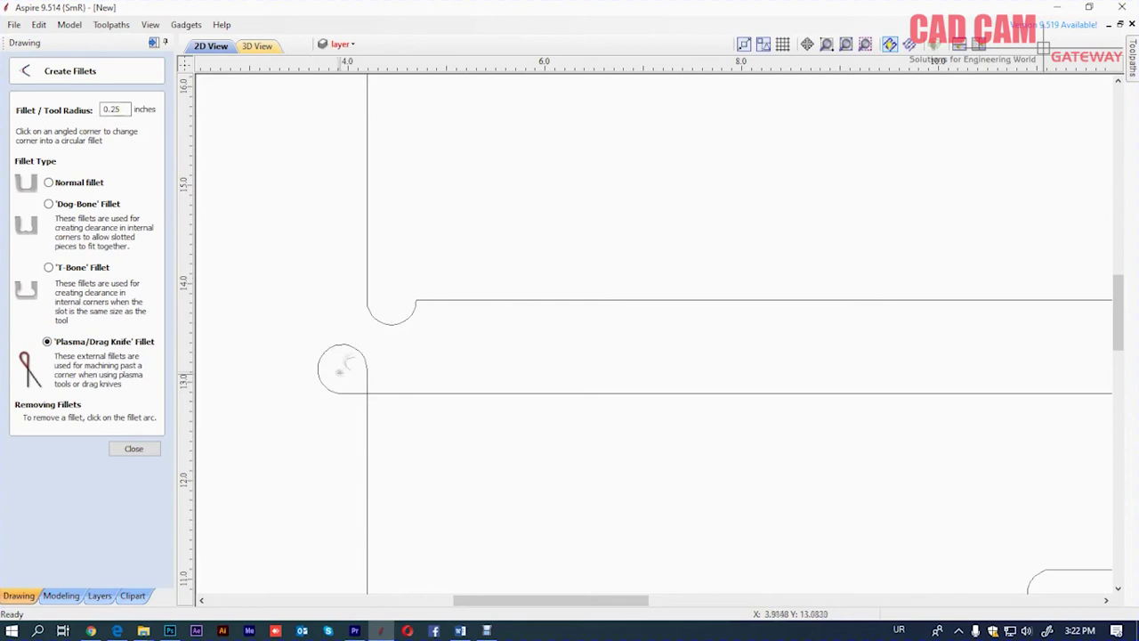
{"action": "left_click", "coordinate": [342, 347]}
{"action": "double_click", "coordinate": [114, 110]}
{"action": "type", "text": ".125"}
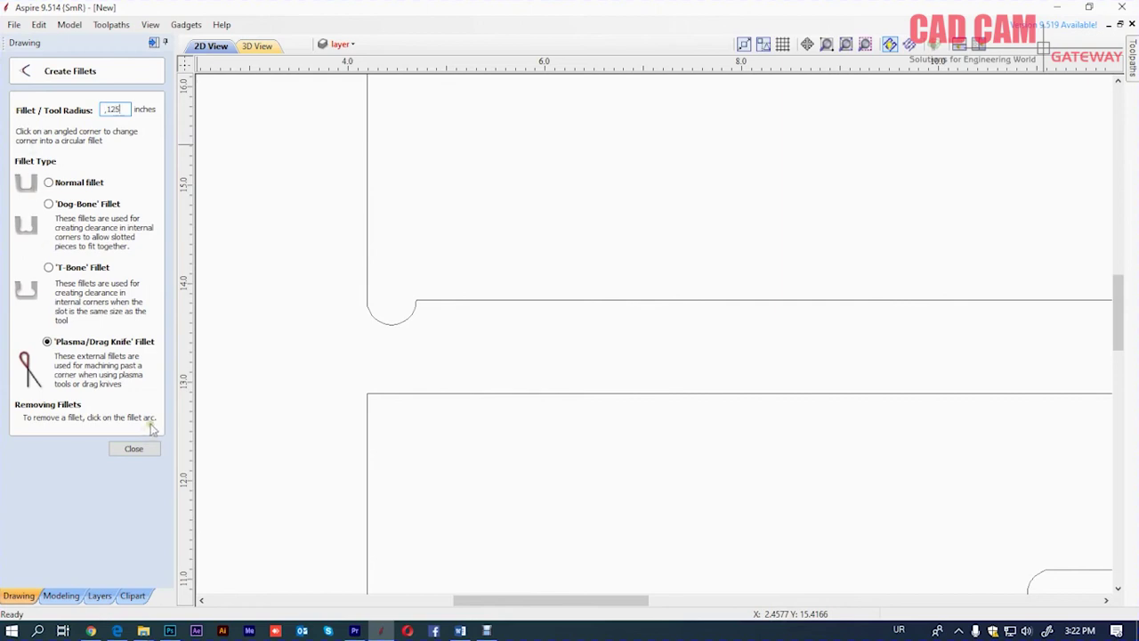
{"action": "key", "text": "alt+shift"}
{"action": "double_click", "coordinate": [114, 109]}
{"action": "type", "text": ".12"}
Redo plasma fillets on the lower E's left corners, then close the fillet form
{"action": "left_click", "coordinate": [367, 391]}
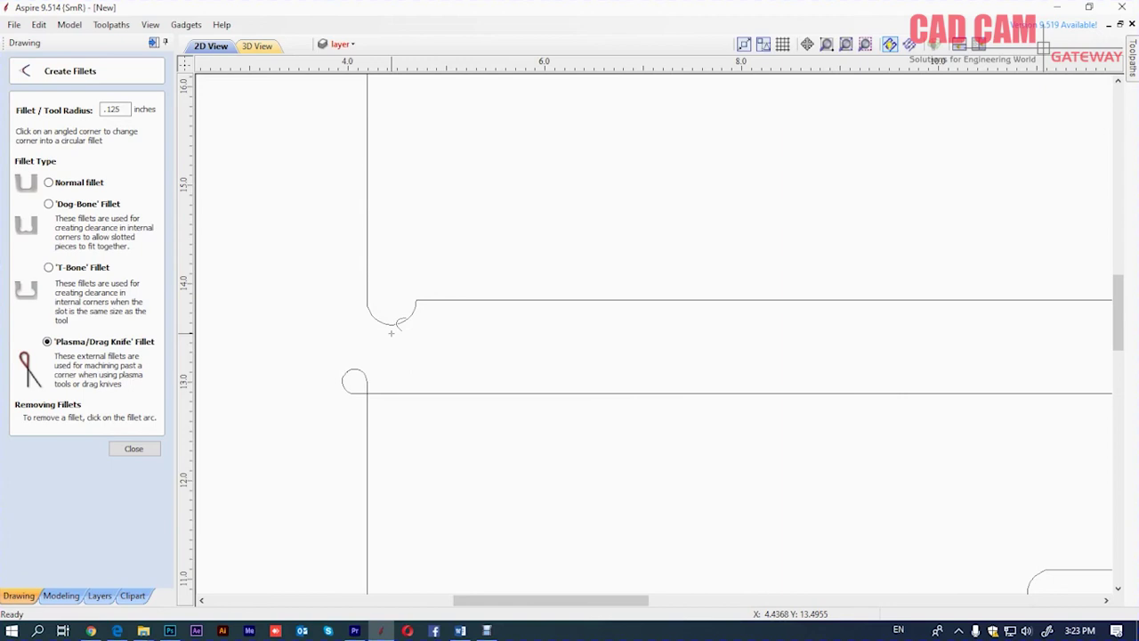
{"action": "left_click", "coordinate": [390, 333]}
{"action": "double_click", "coordinate": [114, 109]}
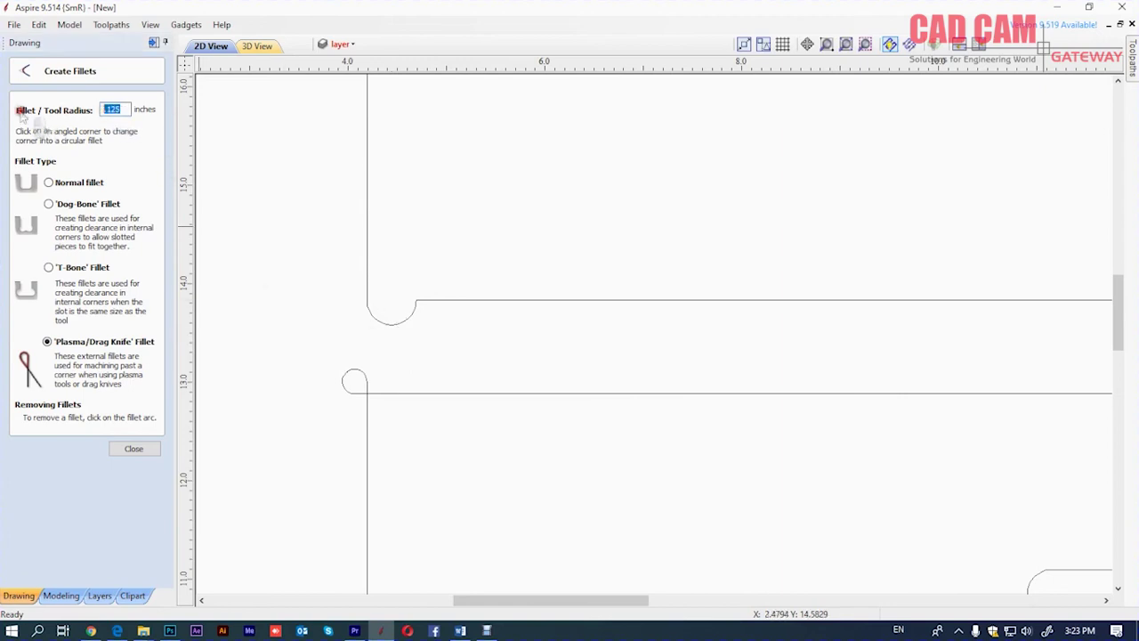
{"action": "type", "text": "5"}
{"action": "left_click", "coordinate": [353, 372]}
{"action": "left_click", "coordinate": [369, 392]}
{"action": "scroll", "coordinate": [394, 401], "scroll_direction": "down", "scroll_amount": 3}
{"action": "scroll", "coordinate": [430, 402], "scroll_direction": "down", "scroll_amount": 3}
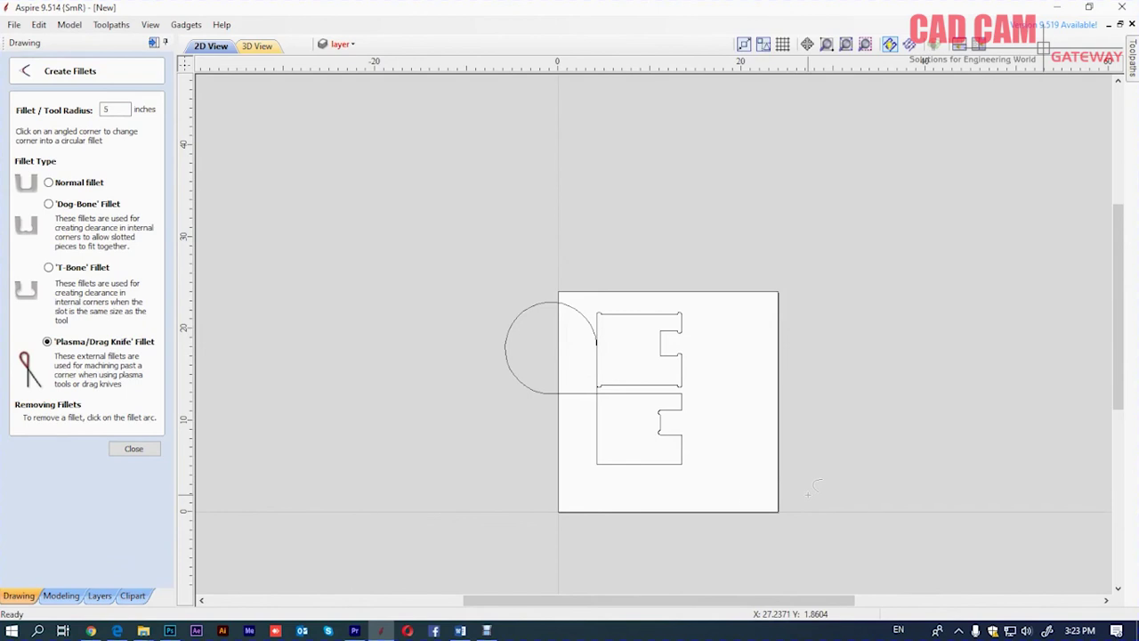
{"action": "left_click", "coordinate": [134, 449]}
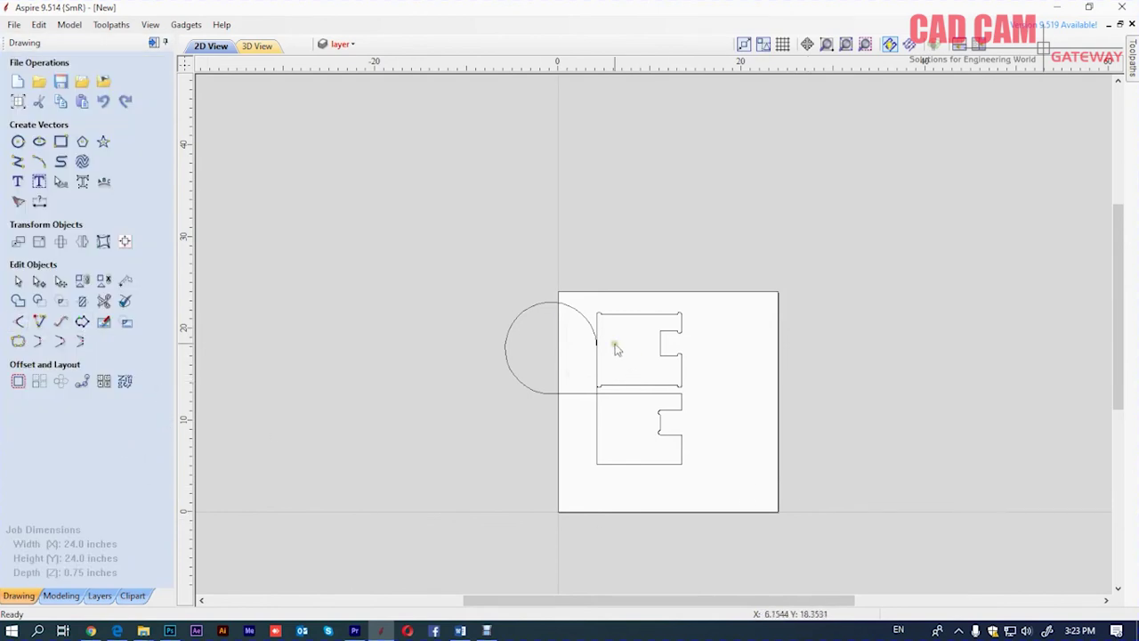
Delete the circle and both E shapes, then briefly reopen and close the fillet form
{"action": "left_click_drag", "start_coordinate": [495, 301], "coordinate": [755, 499]}
{"action": "key", "text": "Delete"}
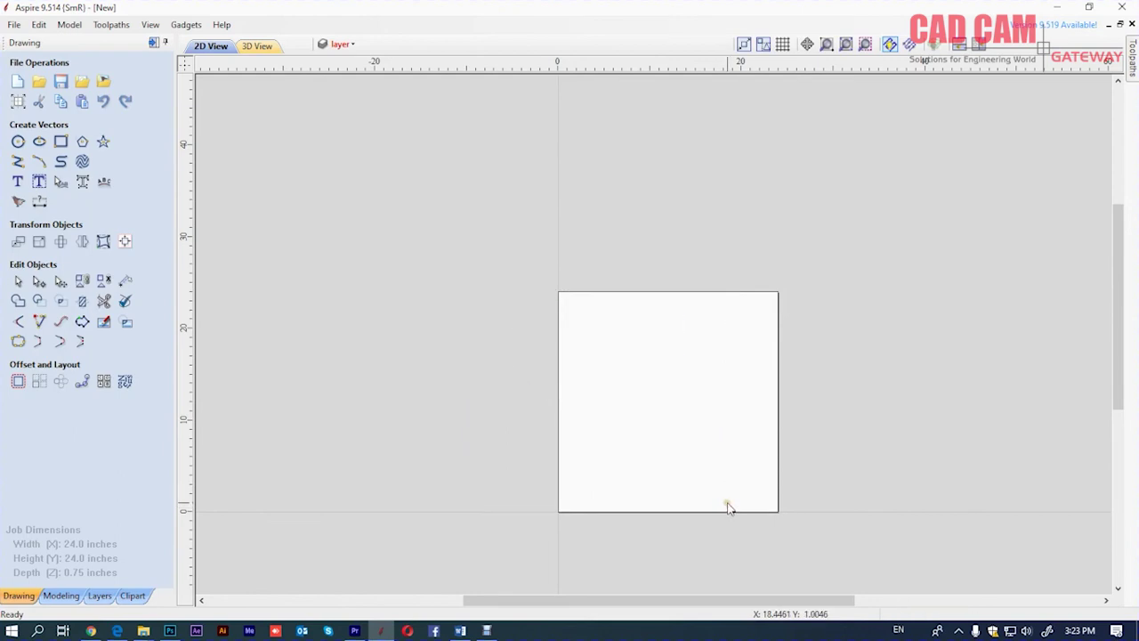
{"action": "left_click", "coordinate": [18, 321]}
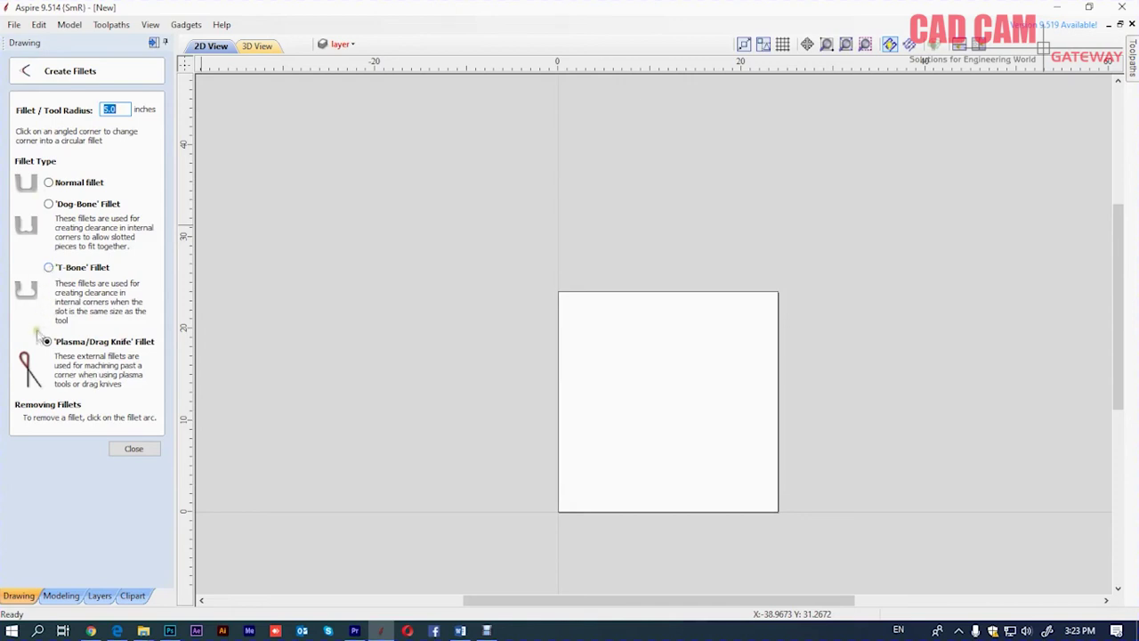
{"action": "left_click", "coordinate": [133, 449]}
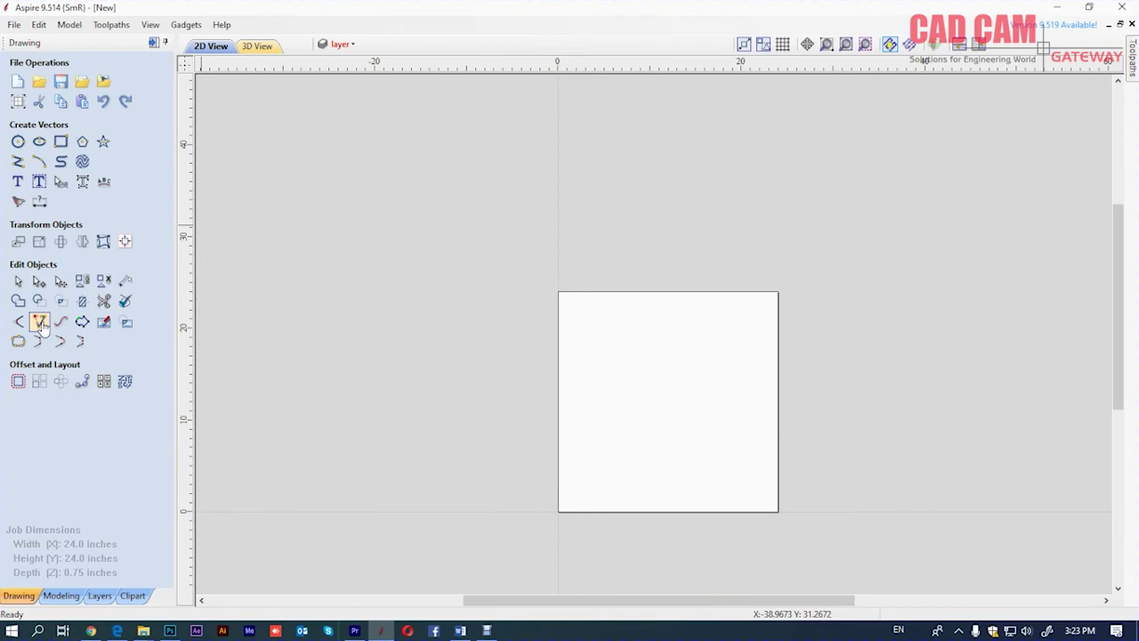
Draw two separate straight lines on the empty job
{"action": "left_click", "coordinate": [18, 161]}
{"action": "left_click", "coordinate": [601, 360]}
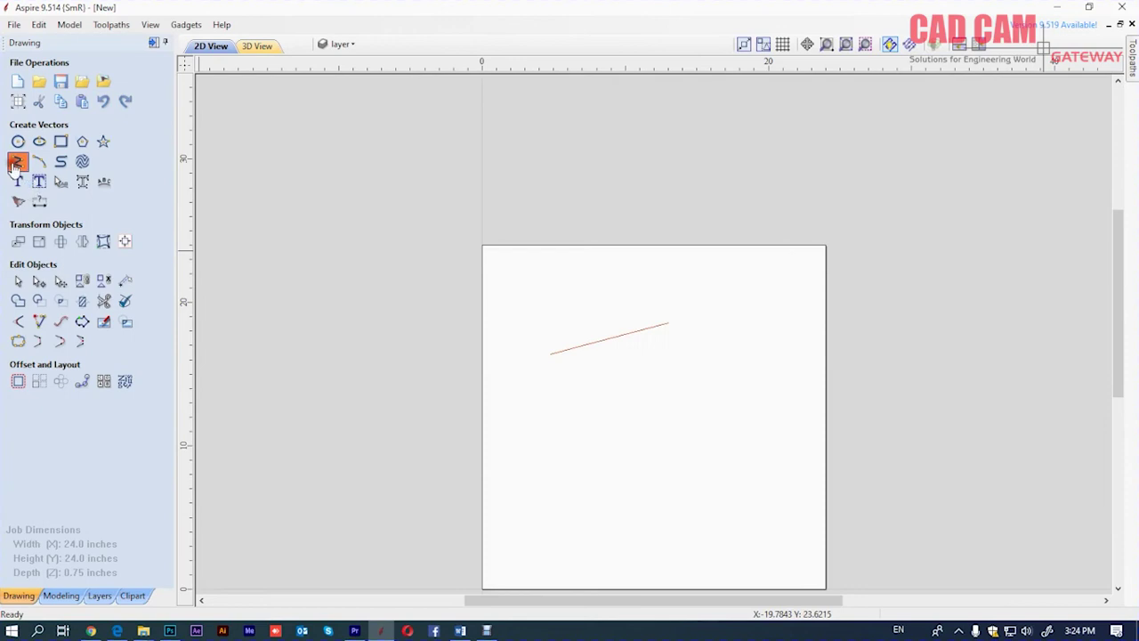
{"action": "left_click", "coordinate": [18, 162]}
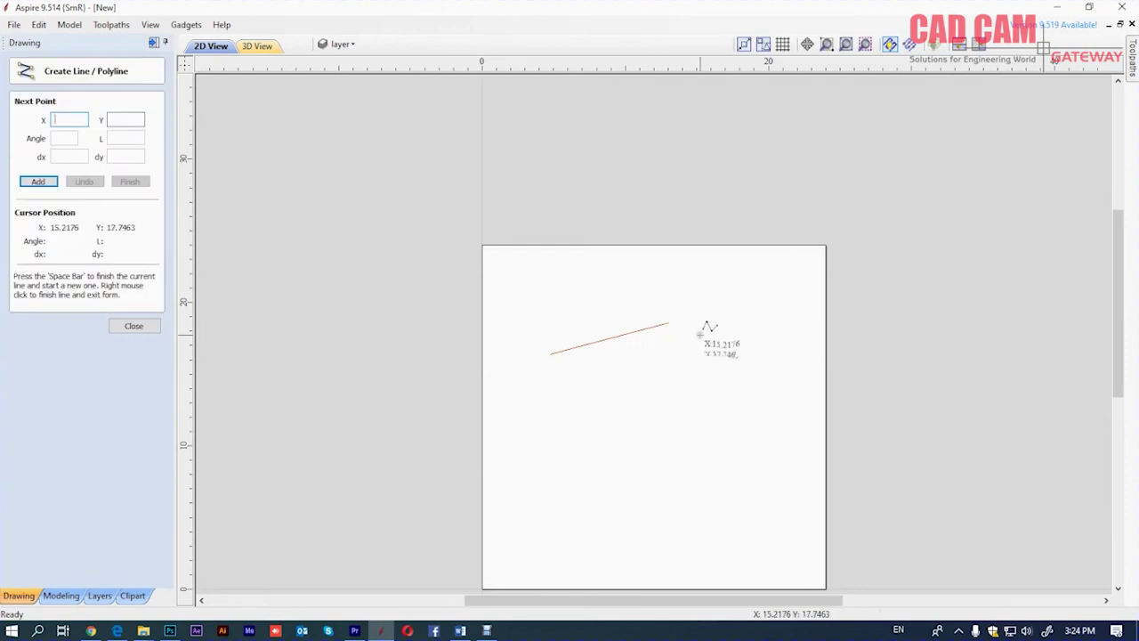
{"action": "left_click", "coordinate": [700, 336]}
{"action": "left_click", "coordinate": [728, 444]}
{"action": "right_click", "coordinate": [737, 349]}
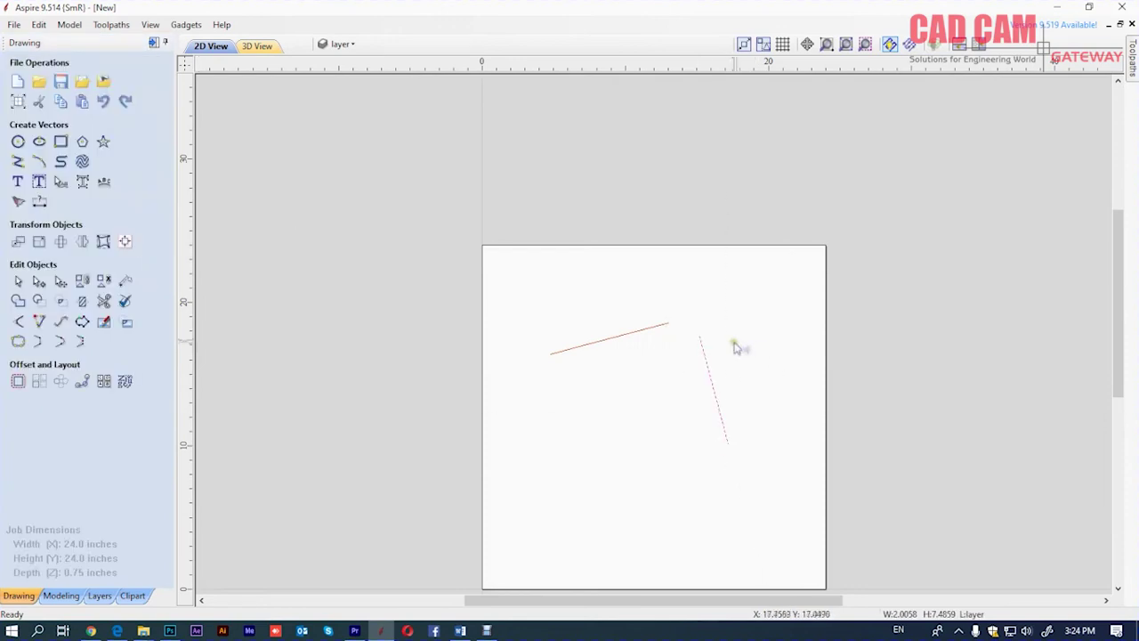
{"action": "scroll", "coordinate": [737, 348], "scroll_direction": "up", "scroll_amount": 2}
{"action": "left_click", "coordinate": [535, 407]}
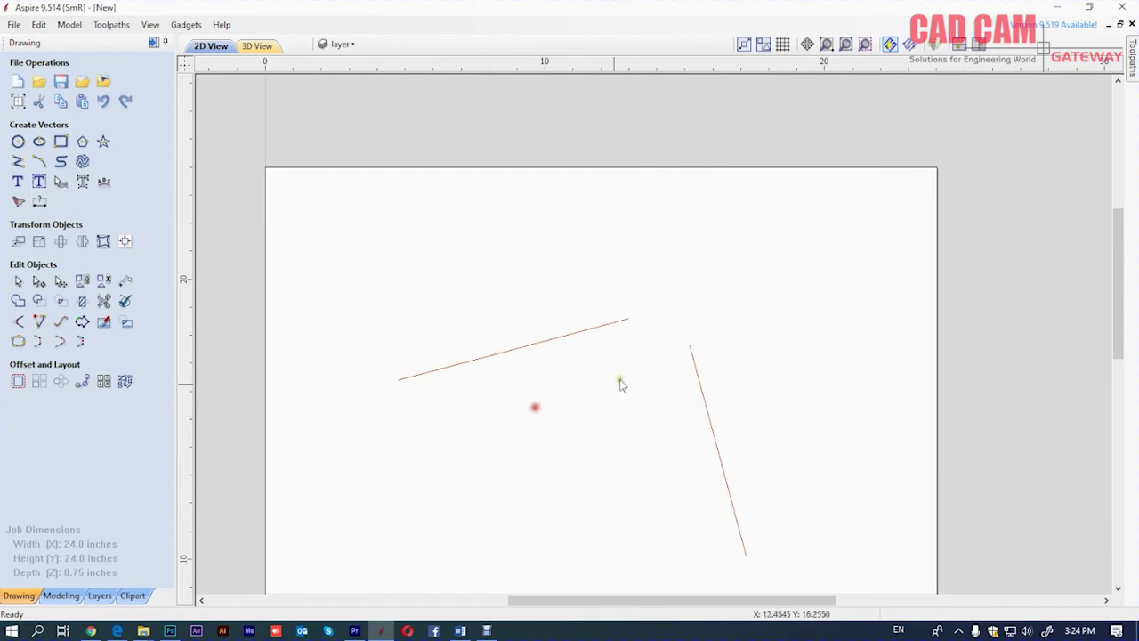
Extend the first two lines so they meet at a common corner
{"action": "left_click", "coordinate": [40, 323]}
{"action": "left_click", "coordinate": [630, 319]}
{"action": "left_click", "coordinate": [690, 345]}
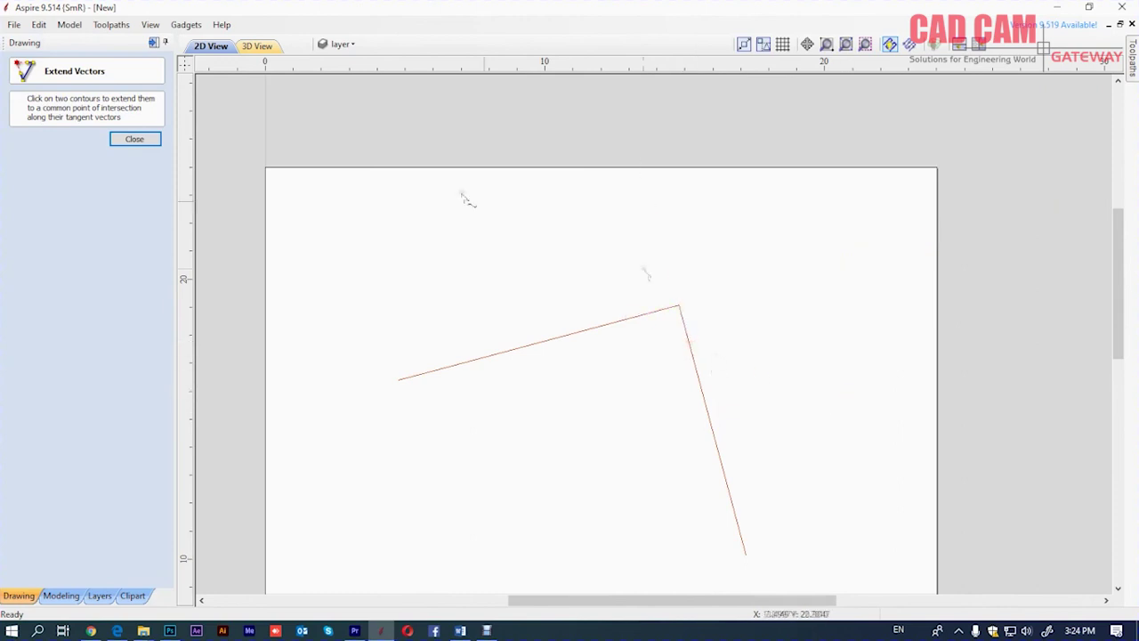
{"action": "left_click", "coordinate": [135, 138]}
{"action": "scroll", "coordinate": [490, 184], "scroll_direction": "down", "scroll_amount": 2}
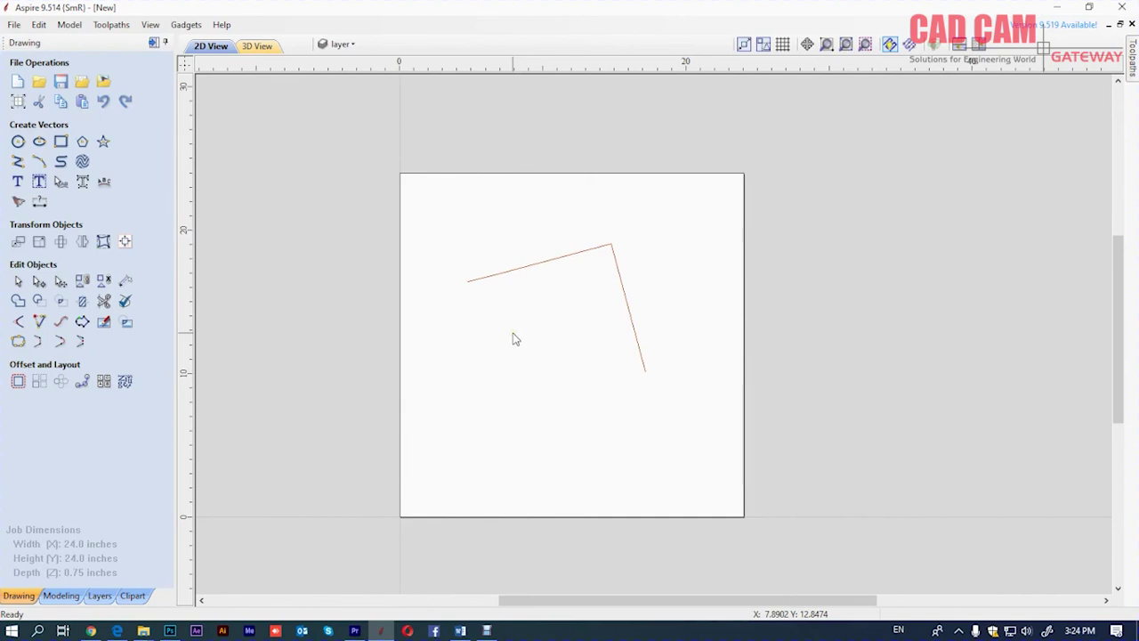
{"action": "left_click", "coordinate": [38, 323]}
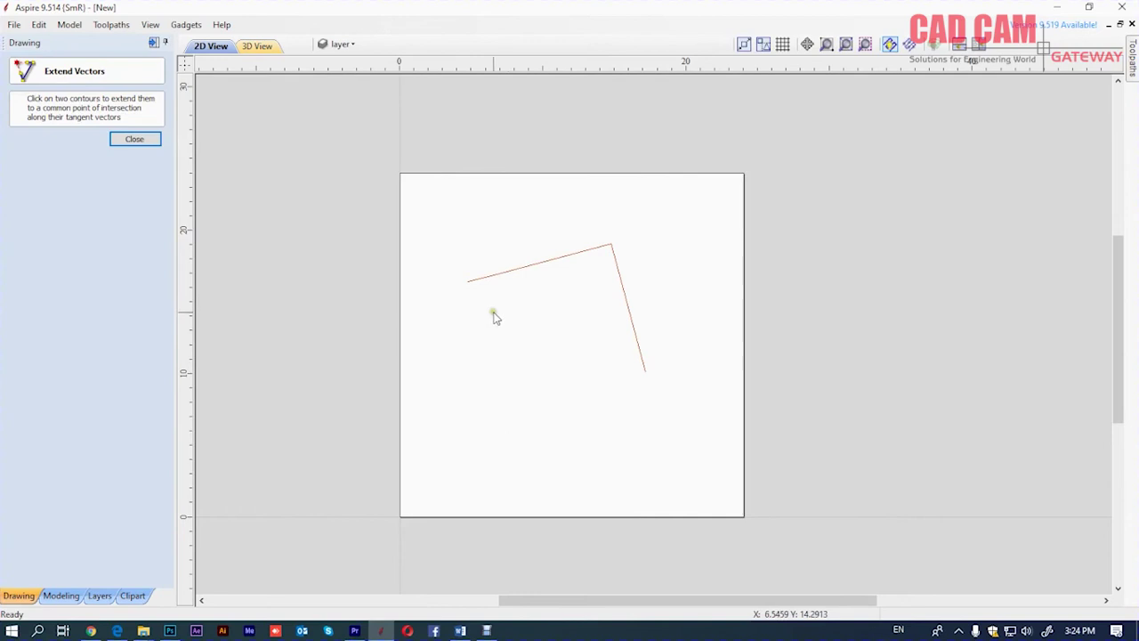
{"action": "left_click", "coordinate": [136, 140]}
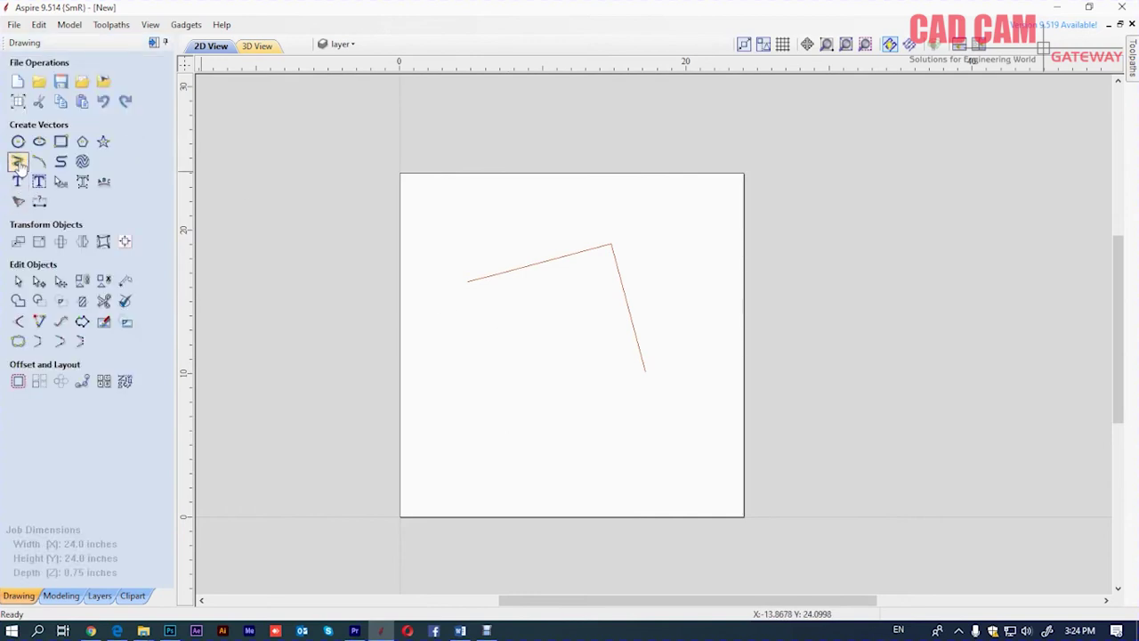
Draw a third line, extend it to both others to close the triangle, then delete it
{"action": "left_click", "coordinate": [18, 162]}
{"action": "left_click", "coordinate": [459, 316]}
{"action": "left_click", "coordinate": [626, 398]}
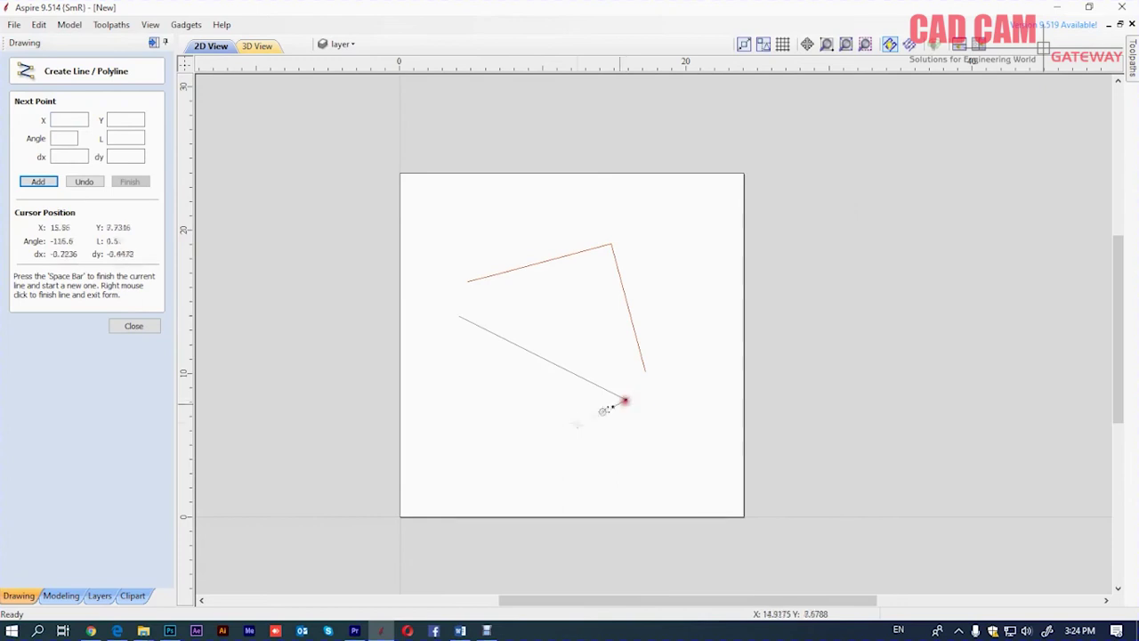
{"action": "right_click", "coordinate": [542, 382]}
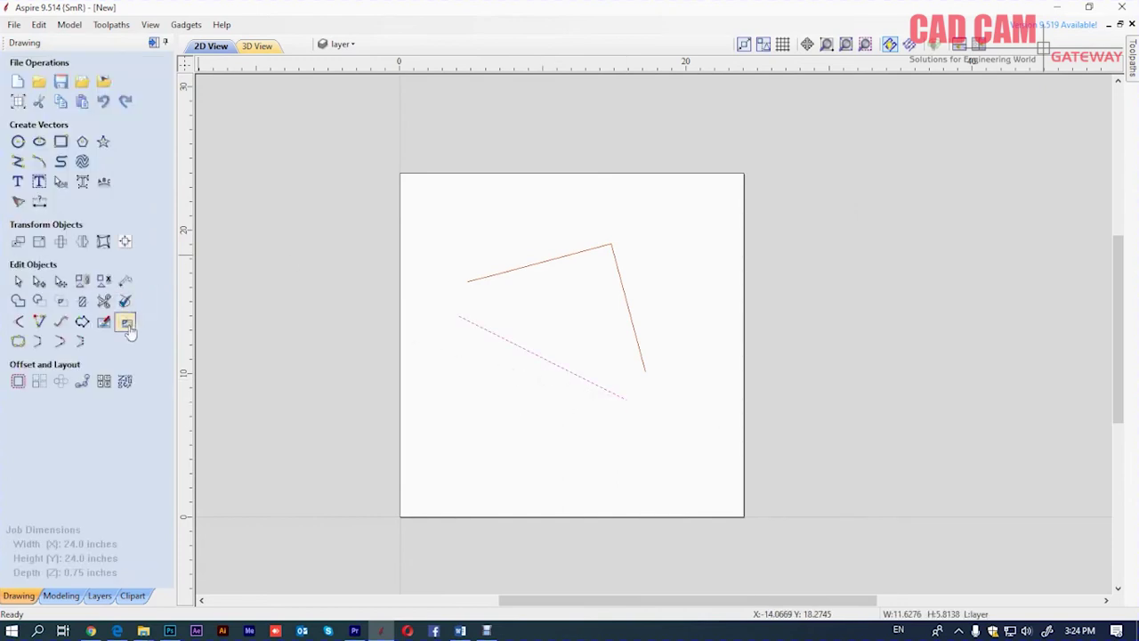
{"action": "left_click", "coordinate": [39, 321]}
{"action": "left_click", "coordinate": [456, 318]}
{"action": "left_click", "coordinate": [469, 283]}
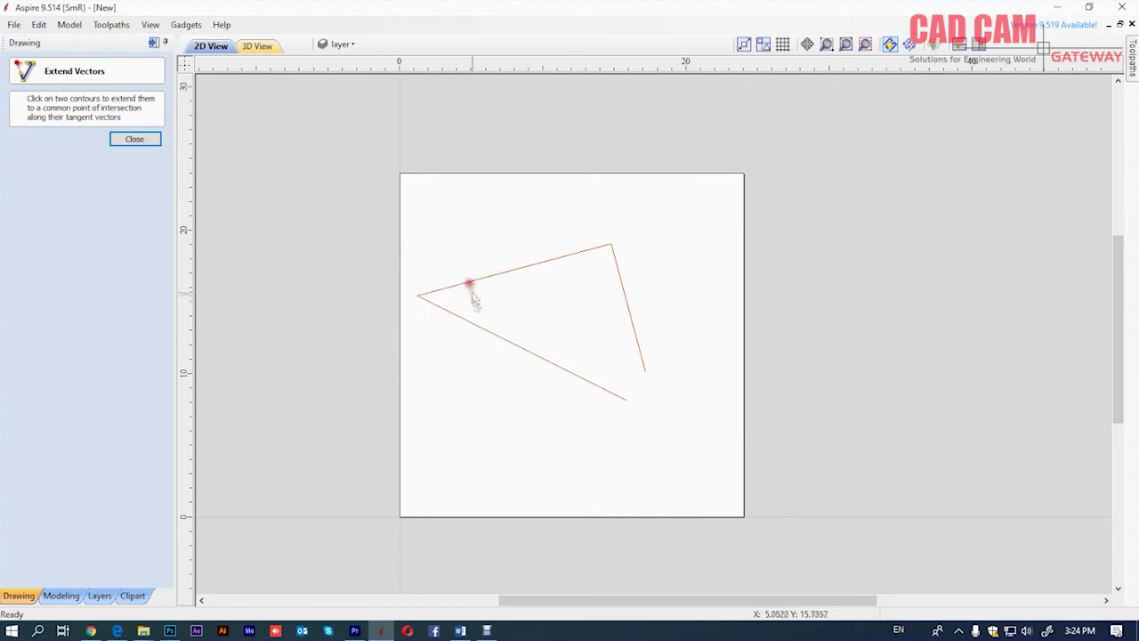
{"action": "left_click", "coordinate": [625, 402]}
{"action": "left_click", "coordinate": [647, 374]}
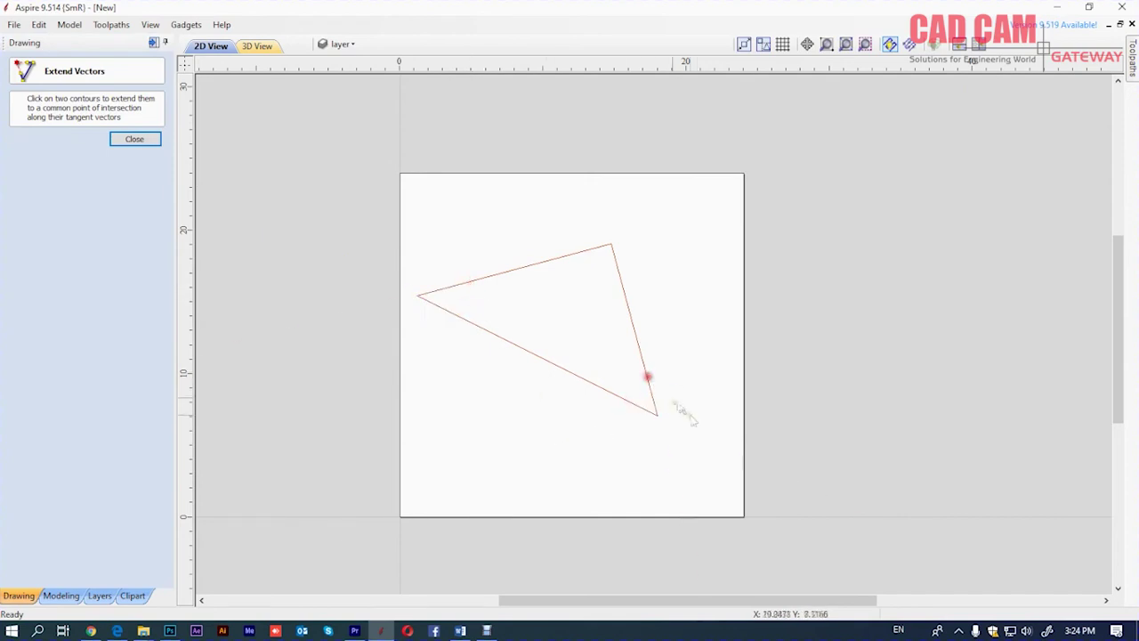
{"action": "left_click", "coordinate": [135, 140]}
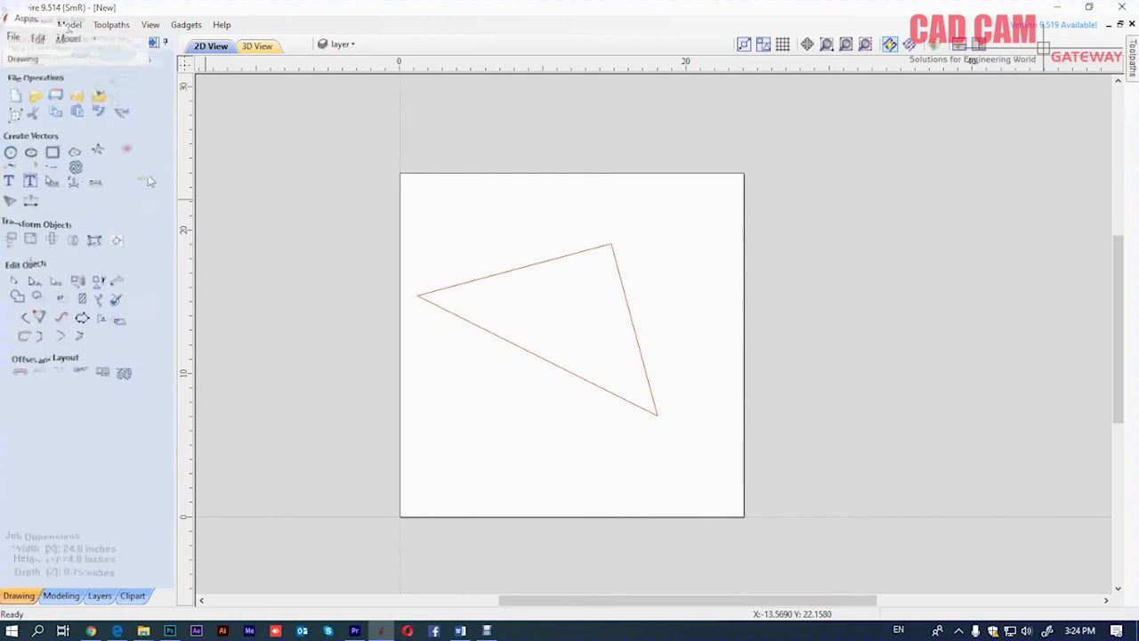
{"action": "left_click_drag", "start_coordinate": [653, 230], "coordinate": [478, 419]}
{"action": "key", "text": "Delete"}
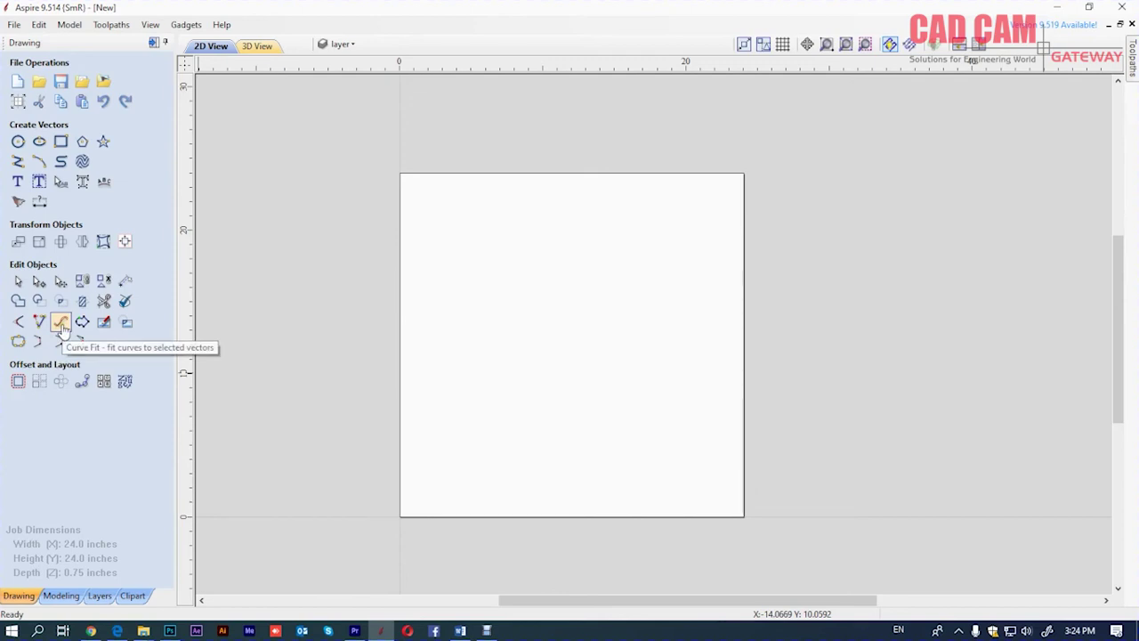
Draw an open nine-point zigzag polyline across the sheet
{"action": "left_click", "coordinate": [18, 161]}
{"action": "left_click", "coordinate": [471, 320]}
{"action": "left_click", "coordinate": [493, 255]}
{"action": "left_click", "coordinate": [550, 269]}
{"action": "left_click", "coordinate": [559, 331]}
{"action": "left_click", "coordinate": [646, 283]}
{"action": "left_click", "coordinate": [646, 354]}
{"action": "left_click", "coordinate": [708, 355]}
{"action": "left_click", "coordinate": [697, 453]}
{"action": "left_click", "coordinate": [494, 415]}
{"action": "right_click", "coordinate": [493, 378]}
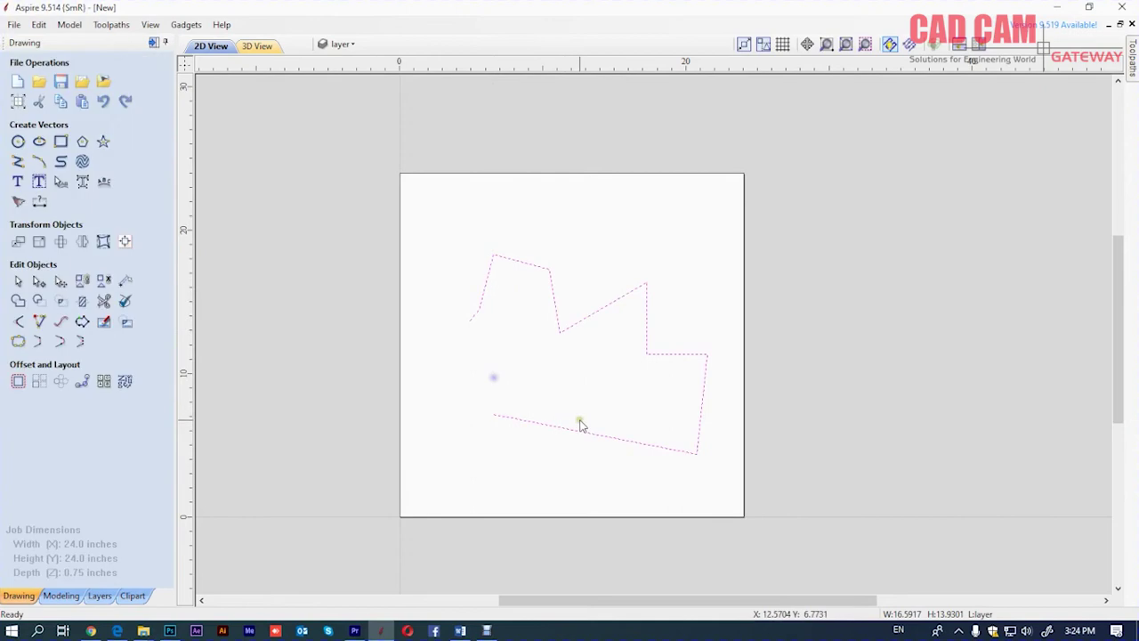
Preview a circular-arc curve fit at tolerances 1, 3 and 2.5
{"action": "left_click", "coordinate": [60, 324]}
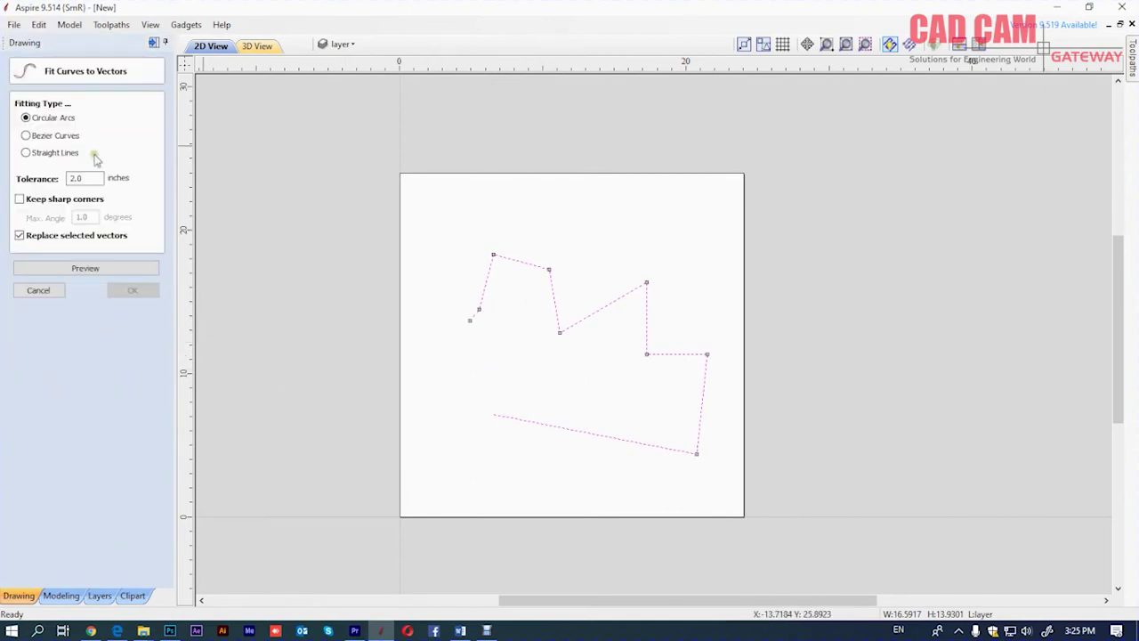
{"action": "left_click", "coordinate": [93, 269]}
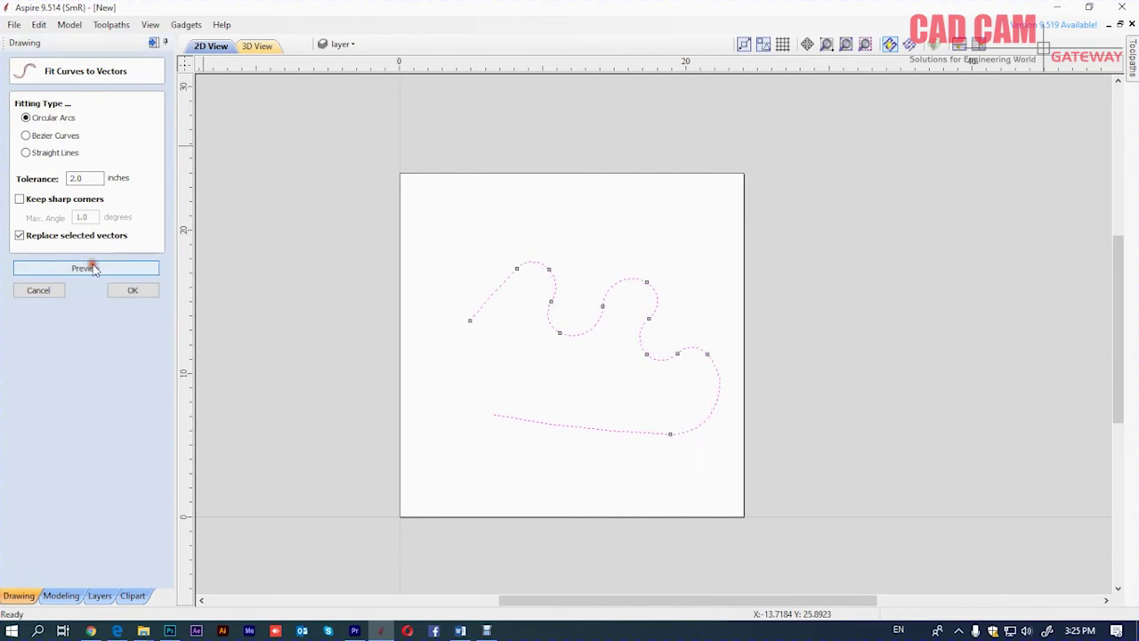
{"action": "double_click", "coordinate": [89, 178]}
{"action": "type", "text": "1"}
{"action": "left_click", "coordinate": [92, 271]}
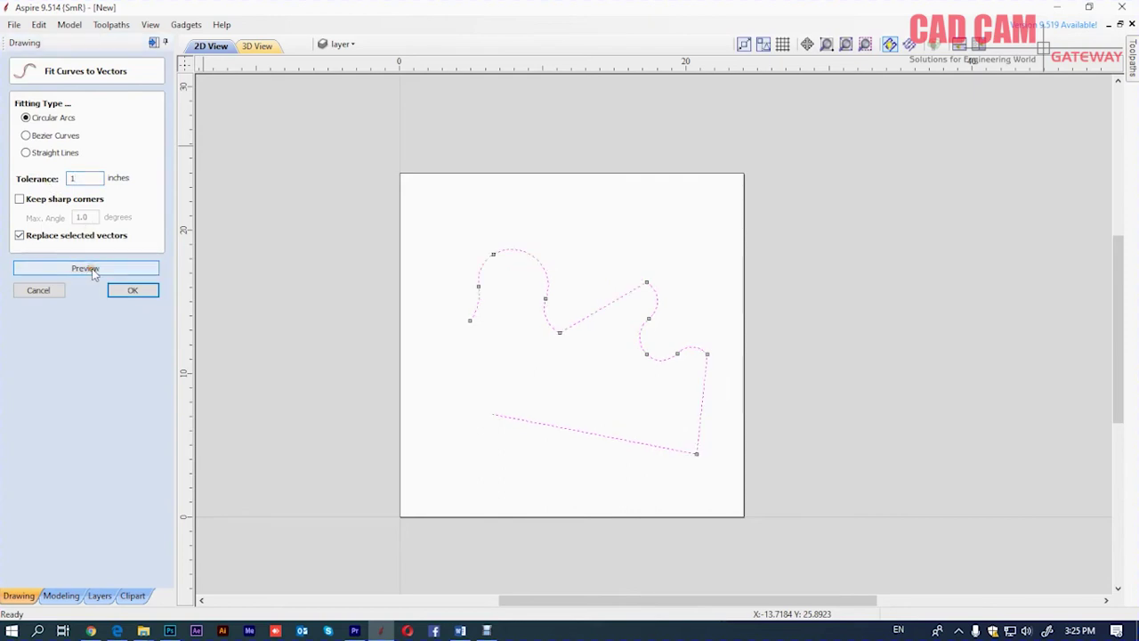
{"action": "double_click", "coordinate": [89, 178]}
{"action": "type", "text": "3"}
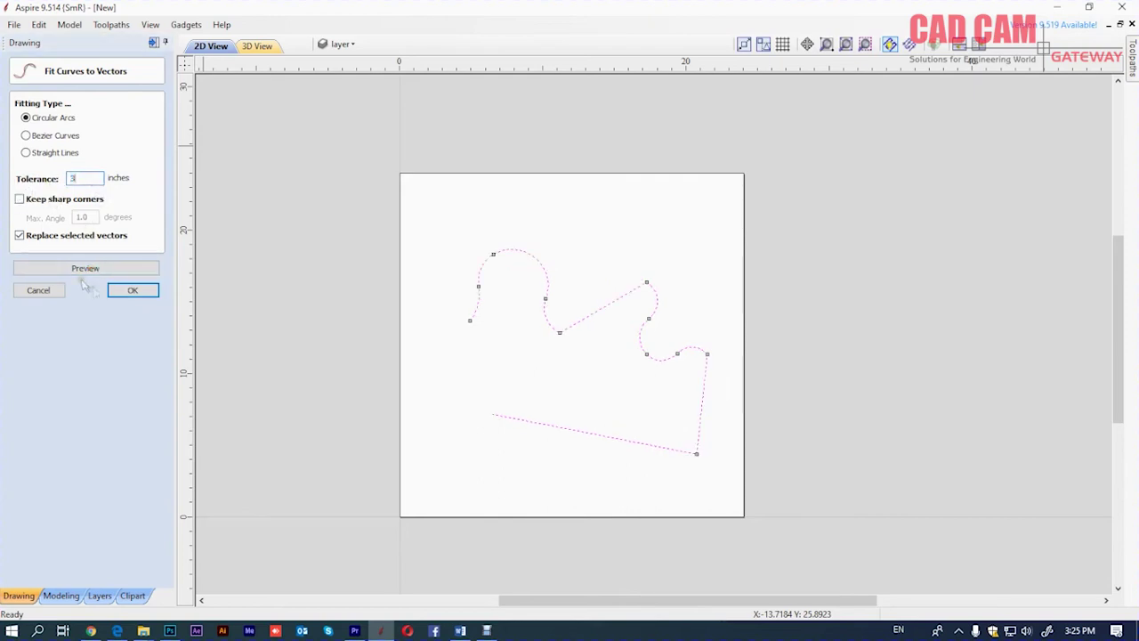
{"action": "left_click", "coordinate": [103, 270]}
{"action": "double_click", "coordinate": [86, 180]}
{"action": "type", "text": "5"}
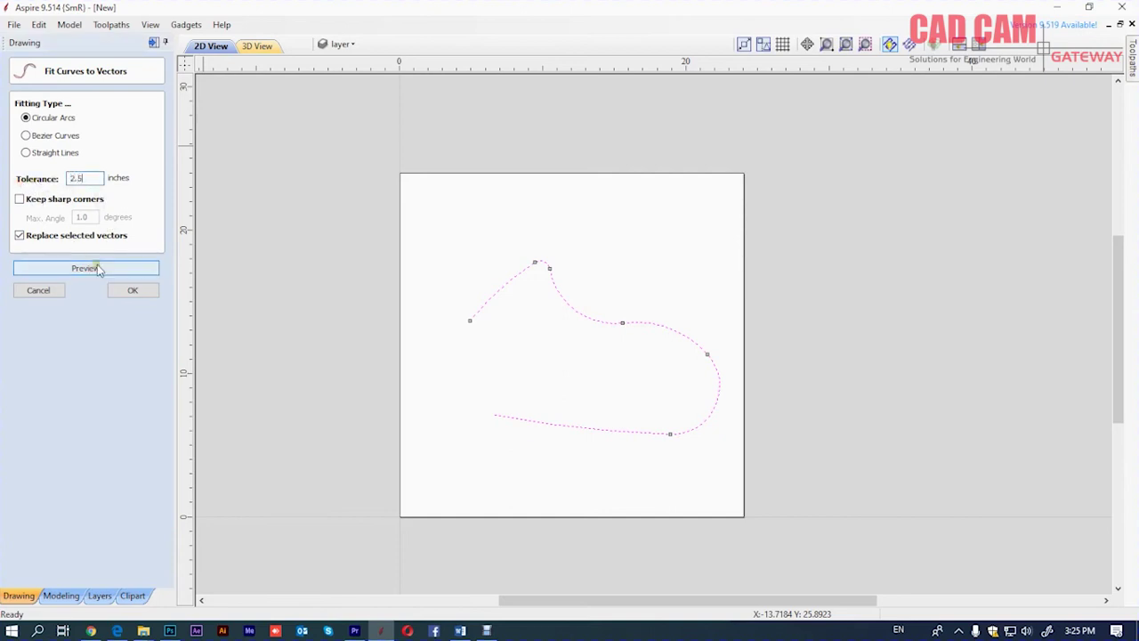
{"action": "left_click", "coordinate": [100, 270]}
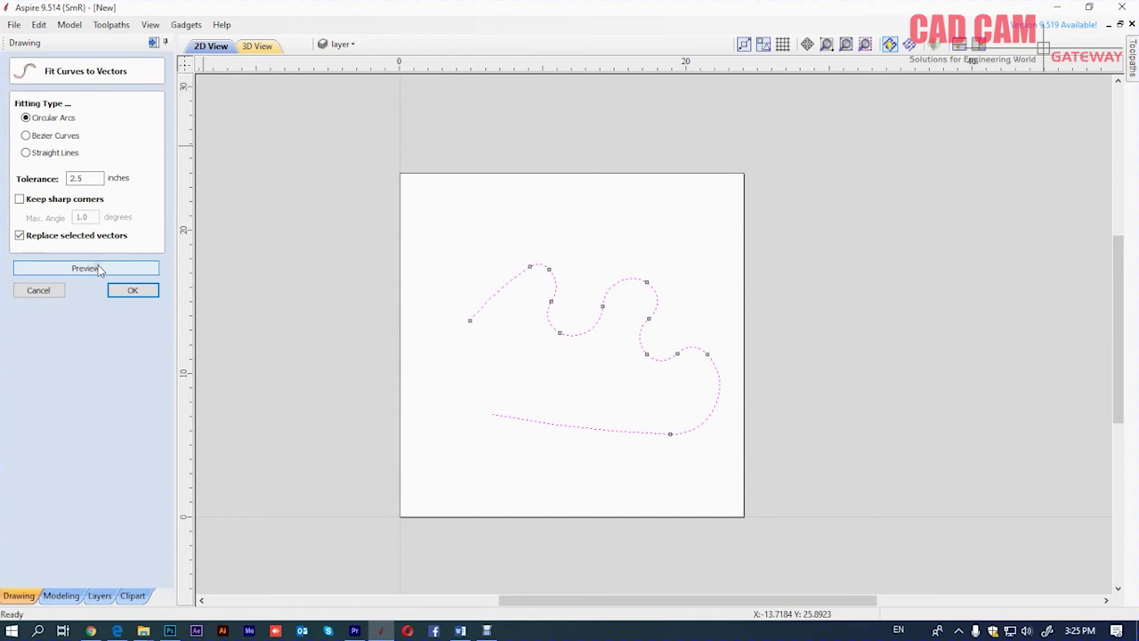
Compare with Keep sharp corners, leave it off, and apply the 2.5 arc fit
{"action": "left_click", "coordinate": [20, 201]}
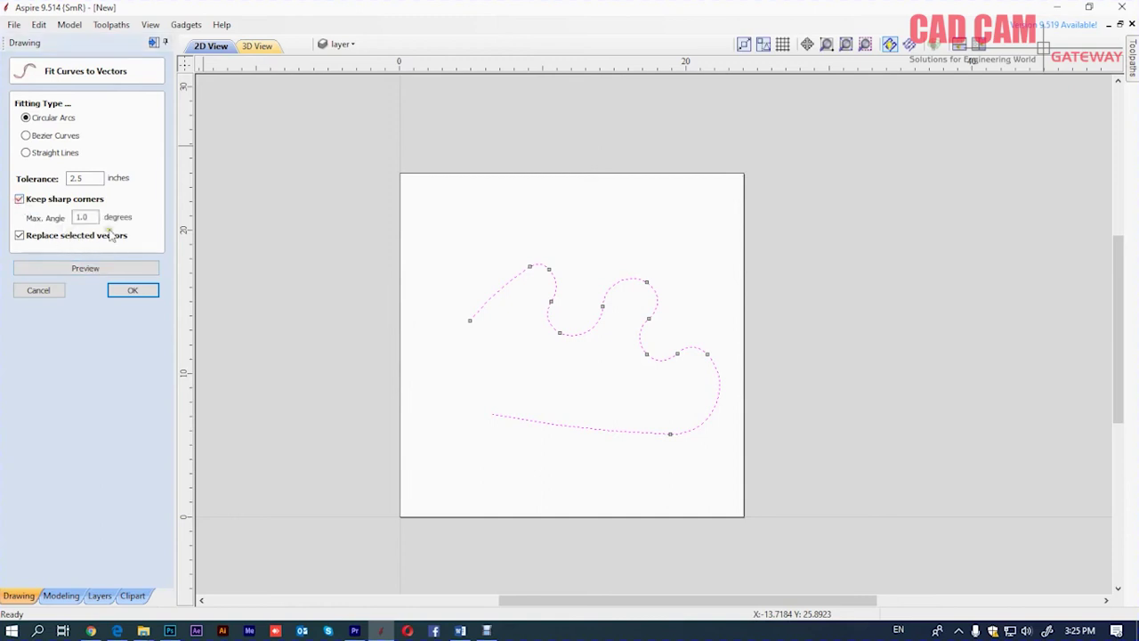
{"action": "left_click", "coordinate": [86, 268]}
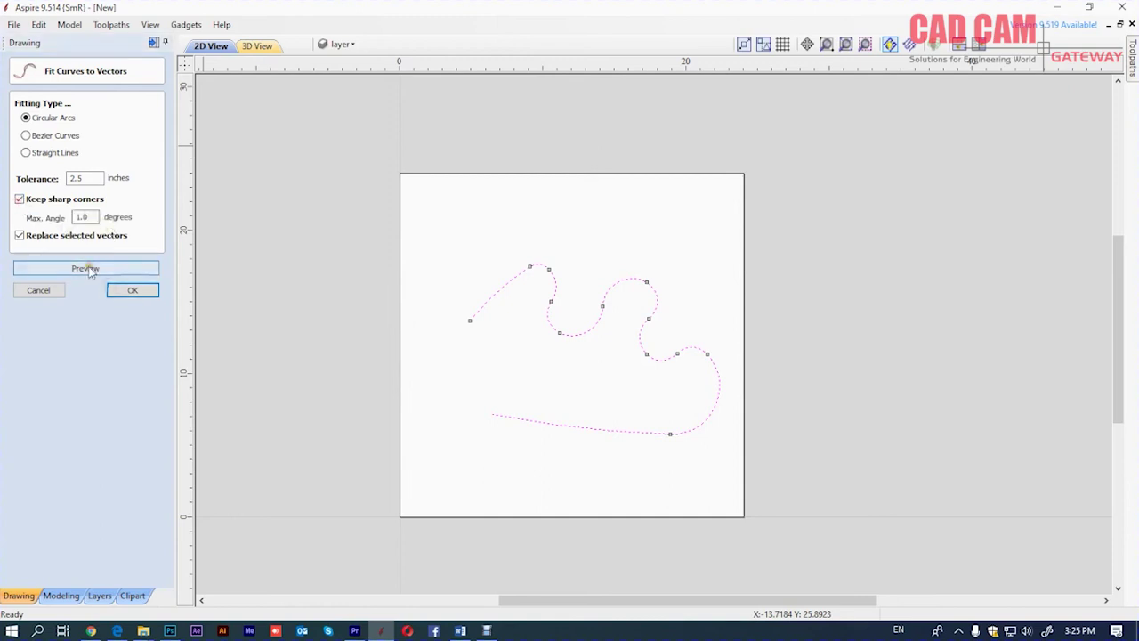
{"action": "left_click", "coordinate": [20, 198]}
{"action": "left_click", "coordinate": [114, 268]}
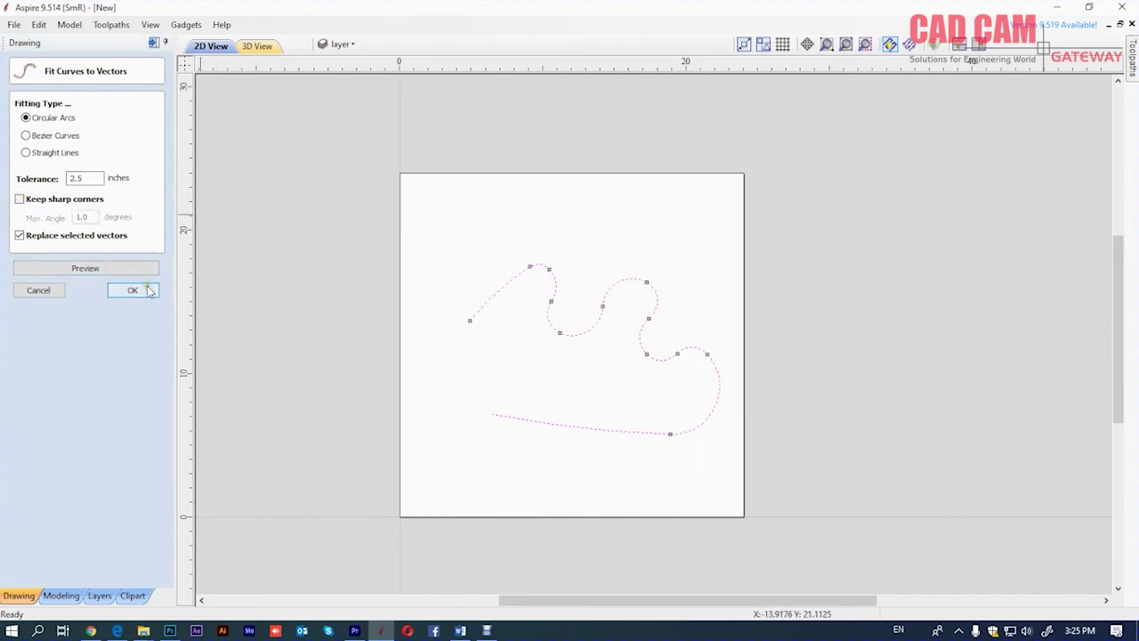
{"action": "left_click", "coordinate": [136, 292]}
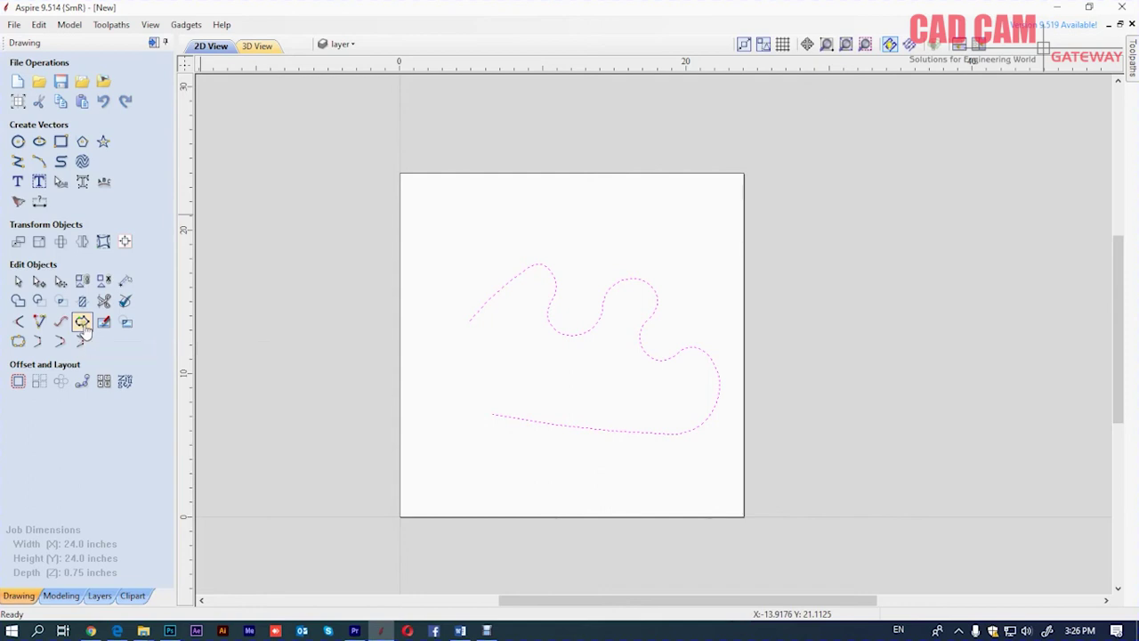
Create a 0.1 in rubber-band boundary around the curve, then delete both and close the form
{"action": "left_click", "coordinate": [82, 323]}
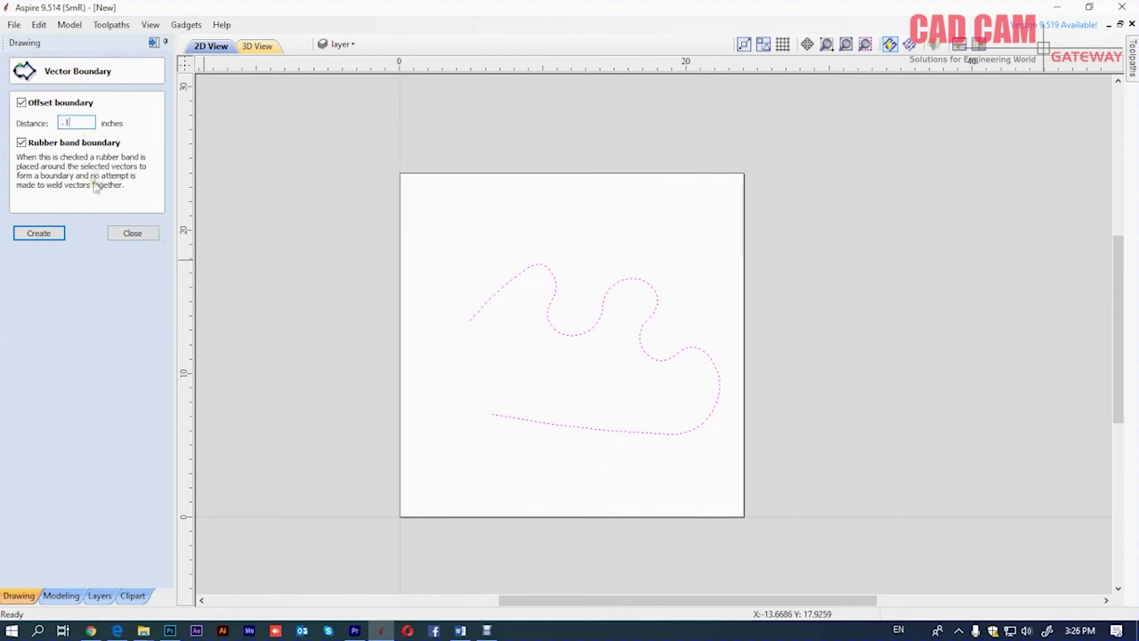
{"action": "left_click", "coordinate": [49, 233]}
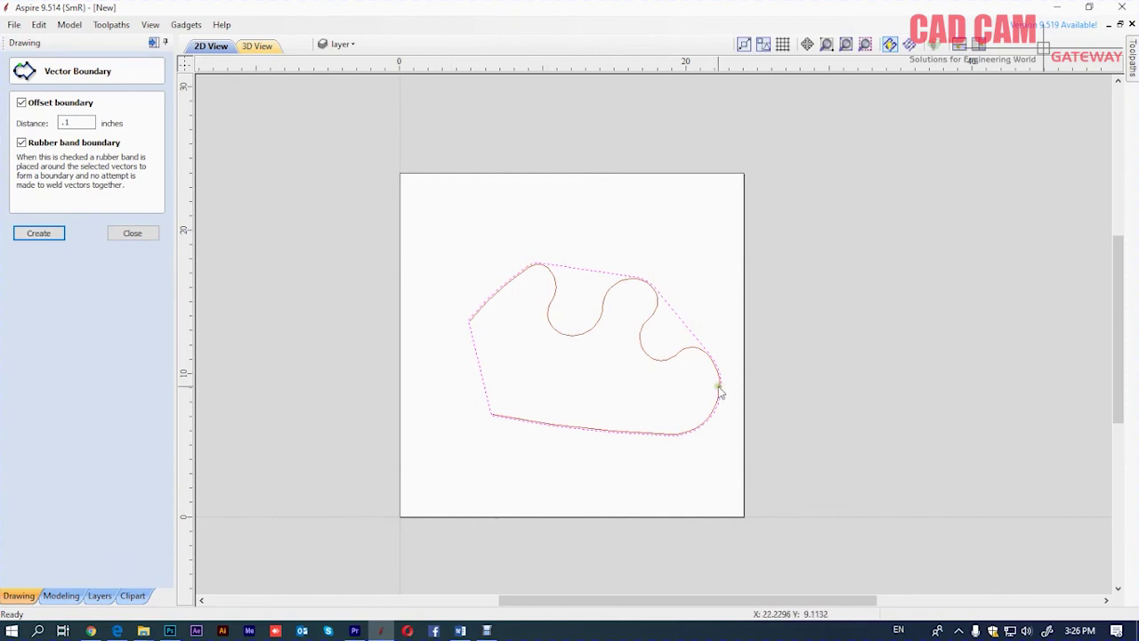
{"action": "left_click", "coordinate": [656, 365], "text": "shift"}
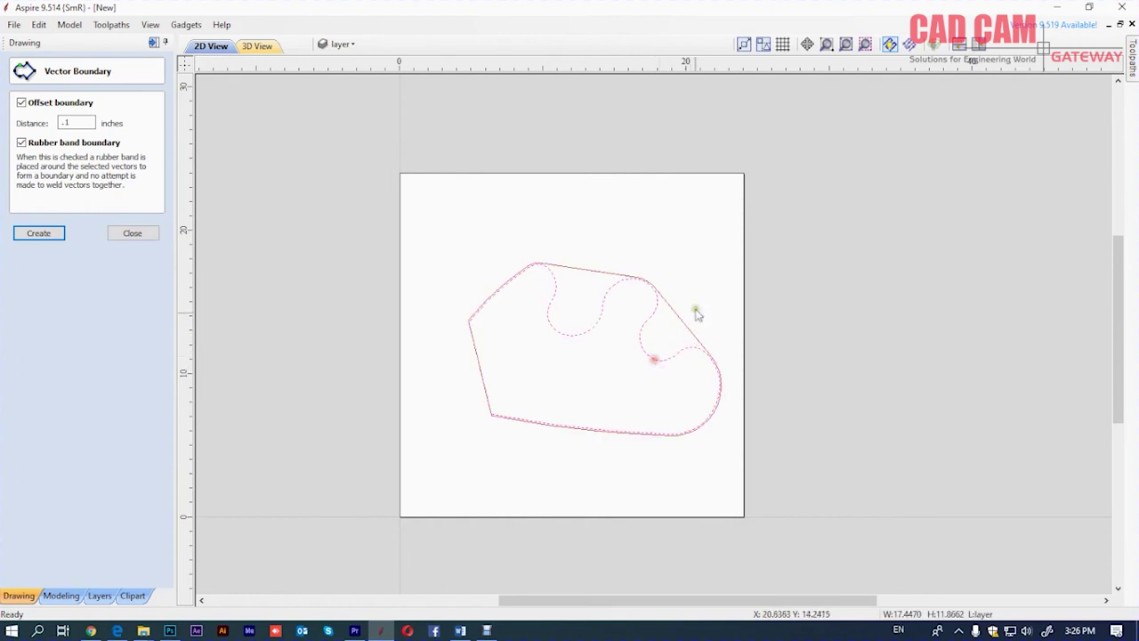
{"action": "left_click", "coordinate": [466, 459]}
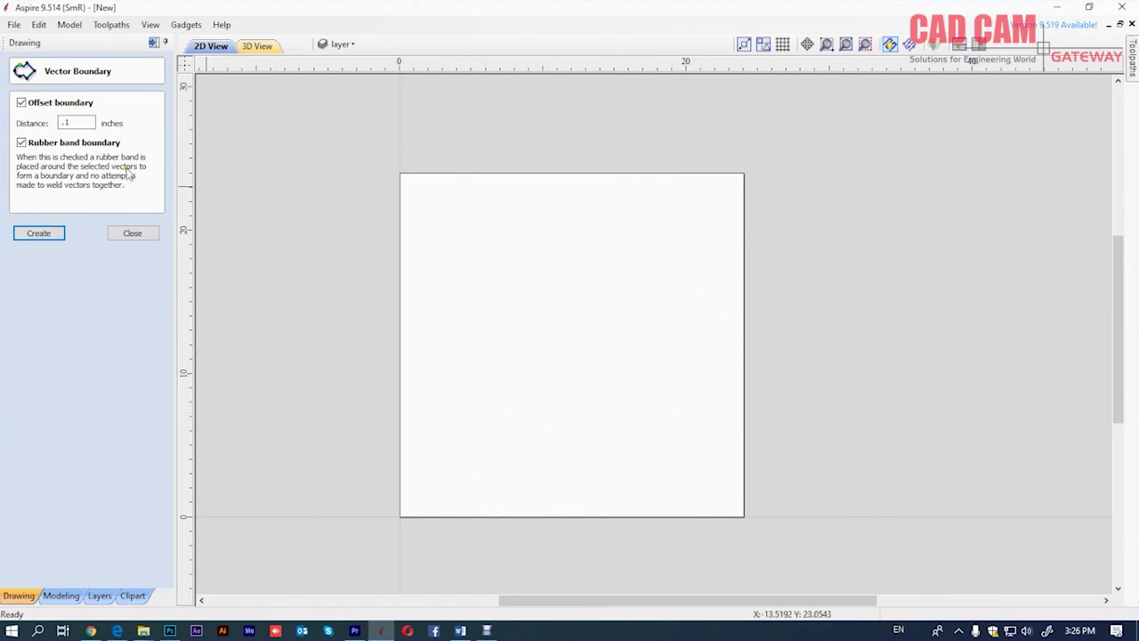
{"action": "left_click", "coordinate": [135, 233]}
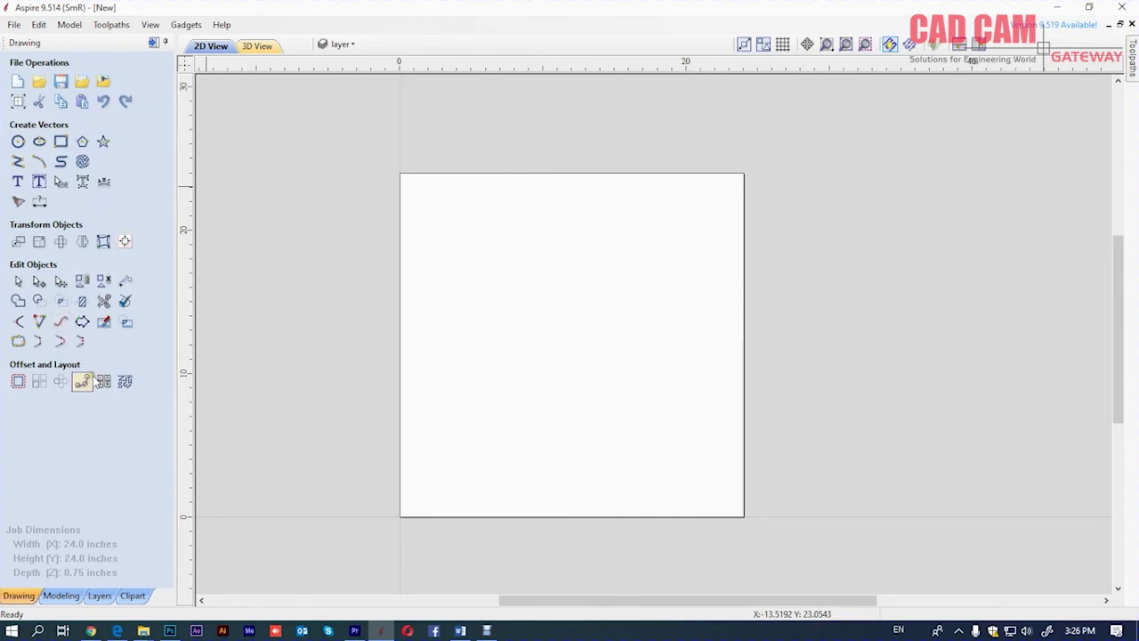
Draw three separate lines: a short top horizontal, a top-right slanted and a steep right line
{"action": "left_click", "coordinate": [18, 161]}
{"action": "left_click", "coordinate": [437, 236]}
{"action": "left_click", "coordinate": [498, 236]}
{"action": "key", "text": "space"}
{"action": "left_click", "coordinate": [570, 234]}
{"action": "key", "text": "space"}
{"action": "left_click", "coordinate": [687, 291]}
{"action": "left_click", "coordinate": [712, 390]}
{"action": "key", "text": "space"}
Draw the lower slanted line and the left slanted line, then stop drawing lines
{"action": "left_click", "coordinate": [512, 431]}
{"action": "left_click", "coordinate": [571, 467]}
{"action": "key", "text": "space"}
{"action": "left_click", "coordinate": [501, 336]}
{"action": "left_click", "coordinate": [423, 390]}
{"action": "key", "text": "space"}
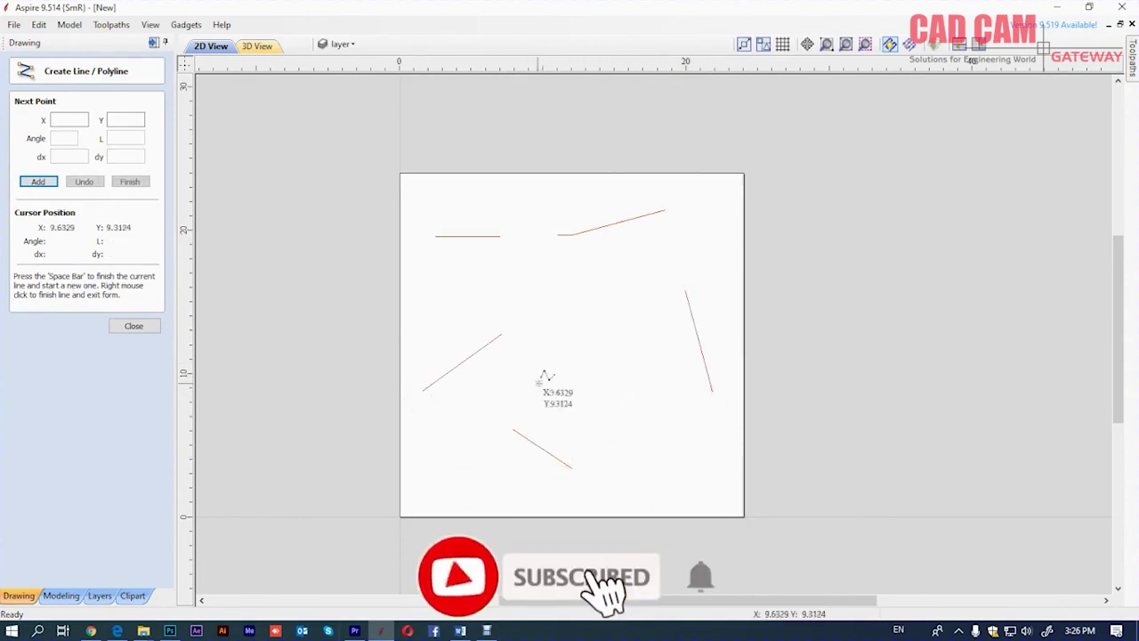
{"action": "left_click", "coordinate": [134, 326]}
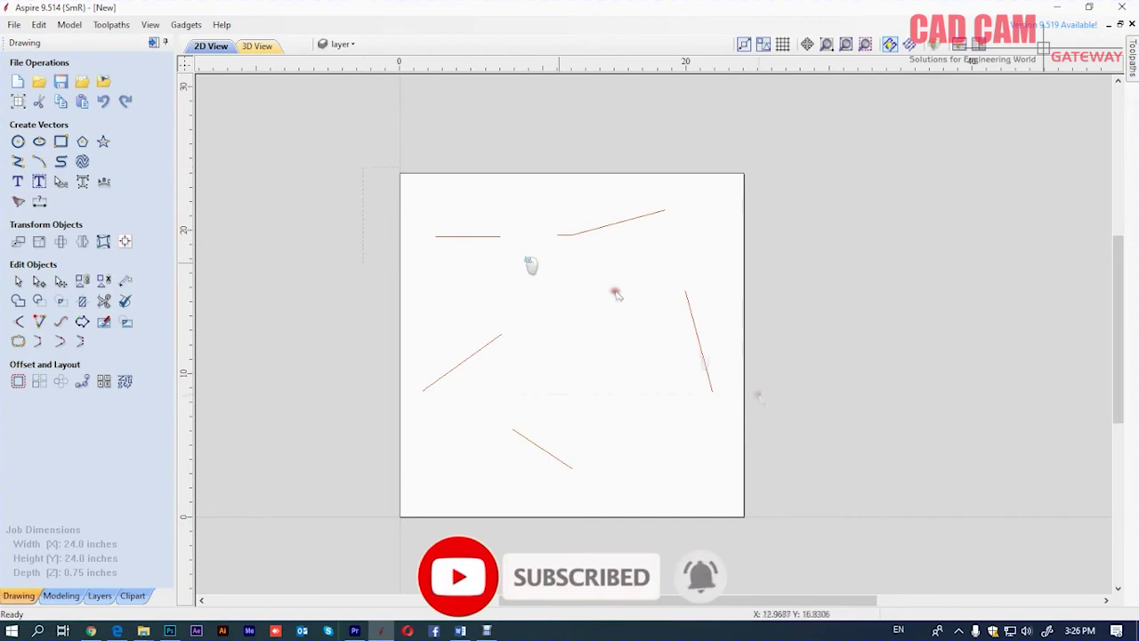
Select all five lines and create a zero-distance rubber-band boundary polygon around them
{"action": "key", "text": "ctrl+a"}
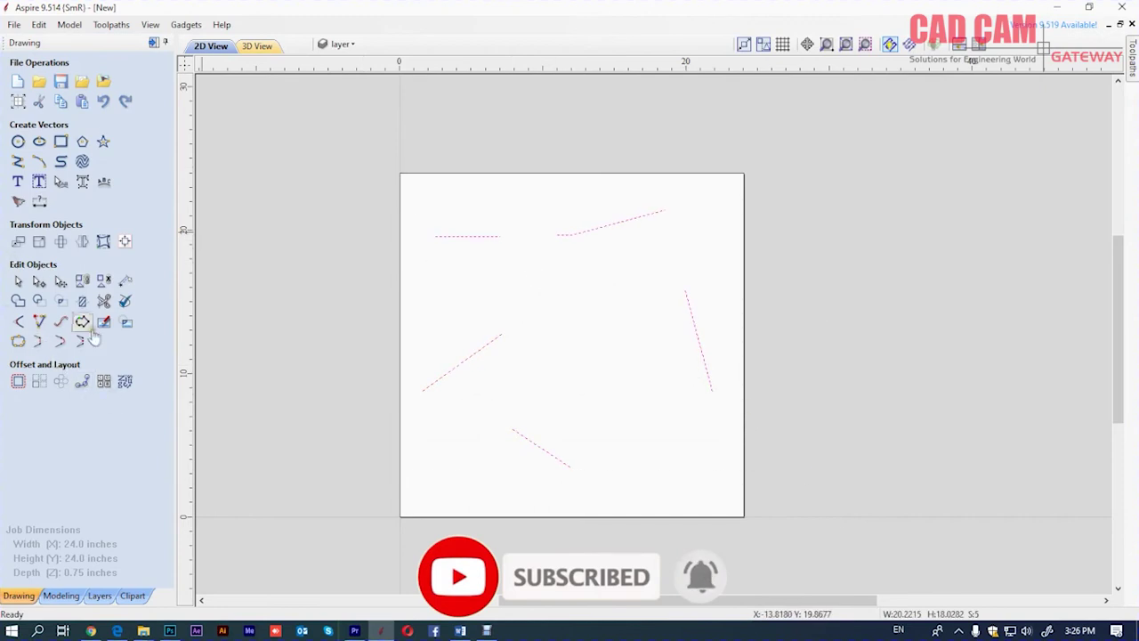
{"action": "left_click", "coordinate": [82, 322]}
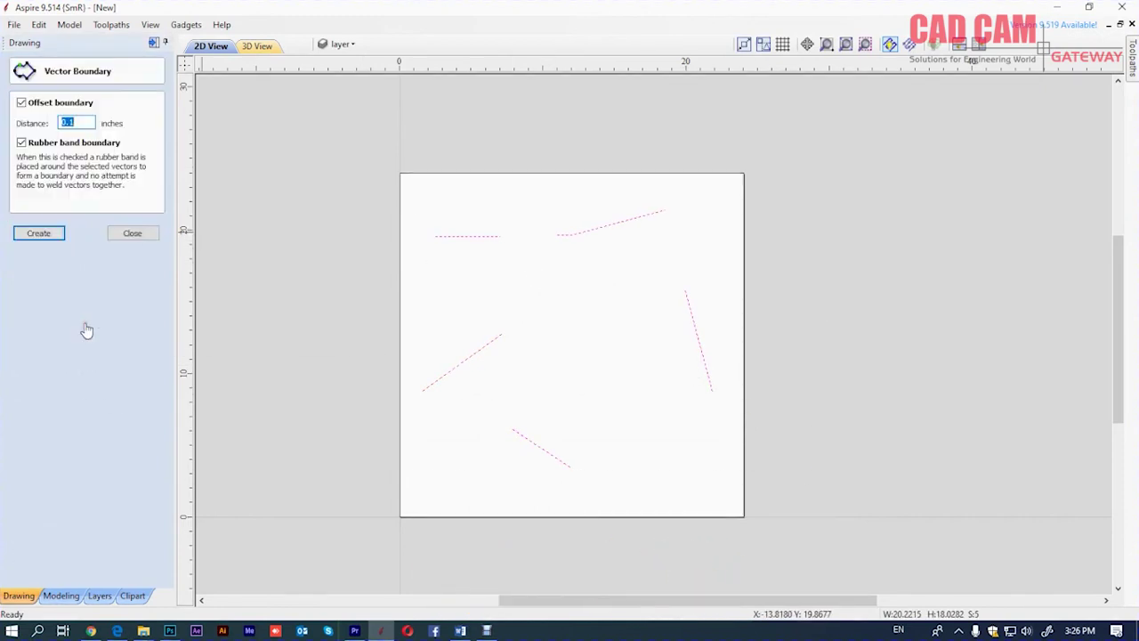
{"action": "type", "text": "0"}
{"action": "left_click", "coordinate": [38, 233]}
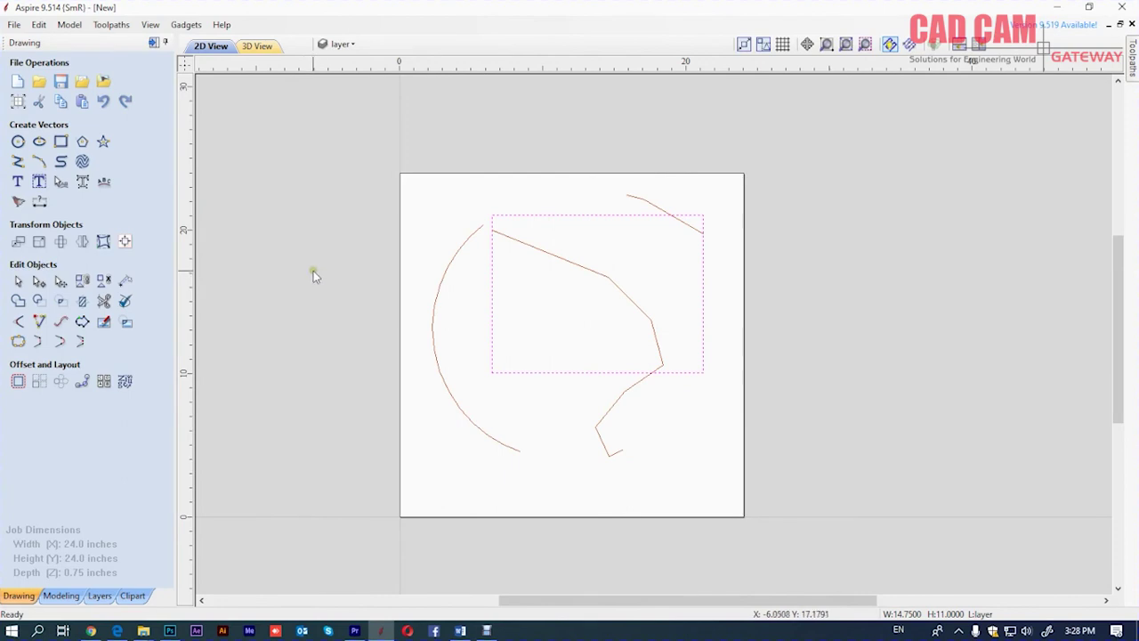
{"action": "left_click", "coordinate": [315, 270]}
{"action": "left_click_drag", "start_coordinate": [335, 170], "coordinate": [725, 483]}
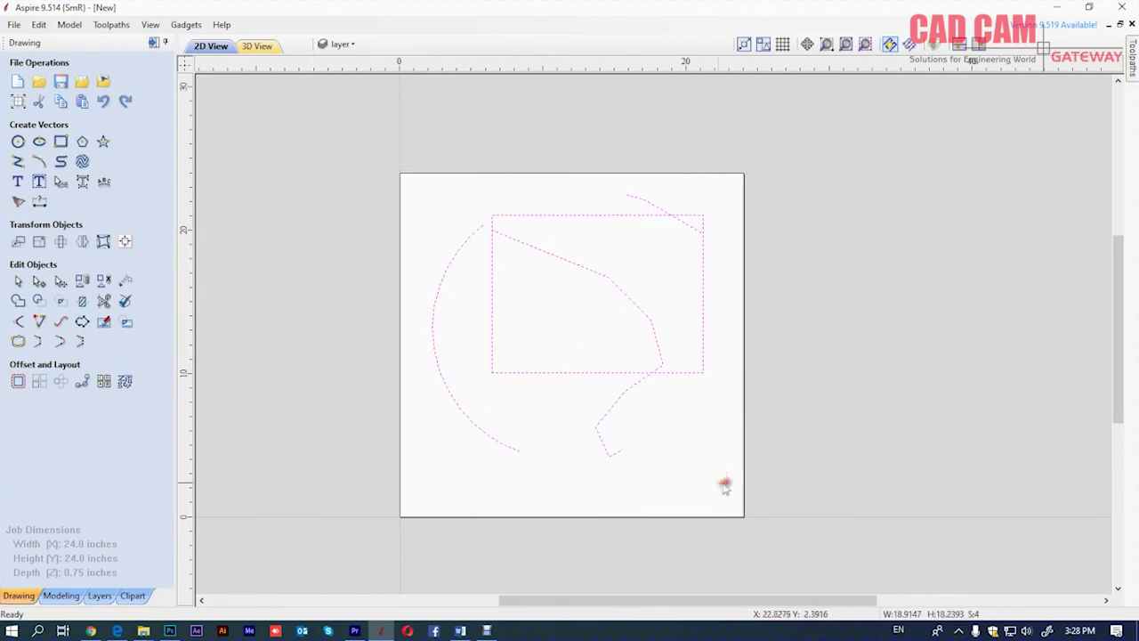
Create a zero-distance non-rubber-band boundary around the arc, rectangle and polyline, and move it aside
{"action": "left_click", "coordinate": [83, 341]}
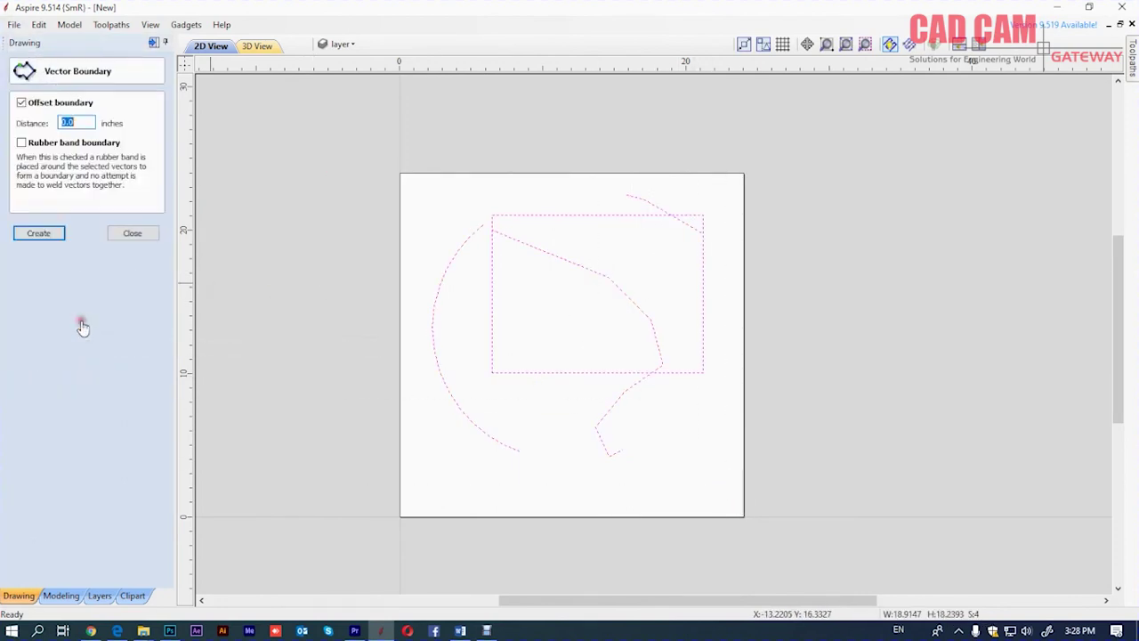
{"action": "left_click", "coordinate": [39, 234]}
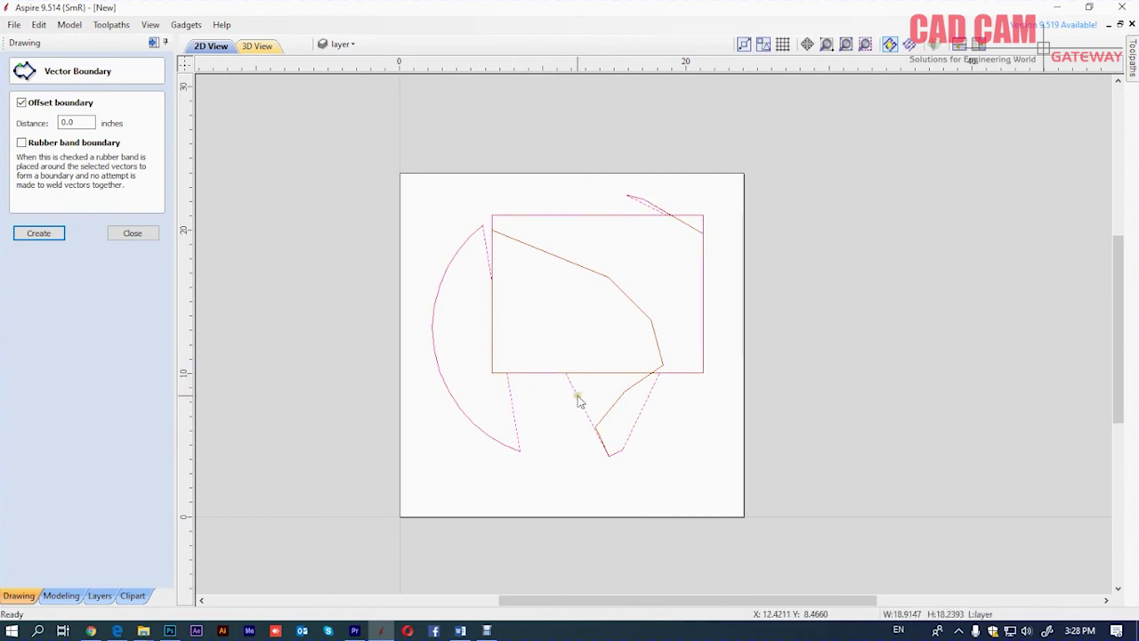
{"action": "left_click", "coordinate": [132, 233]}
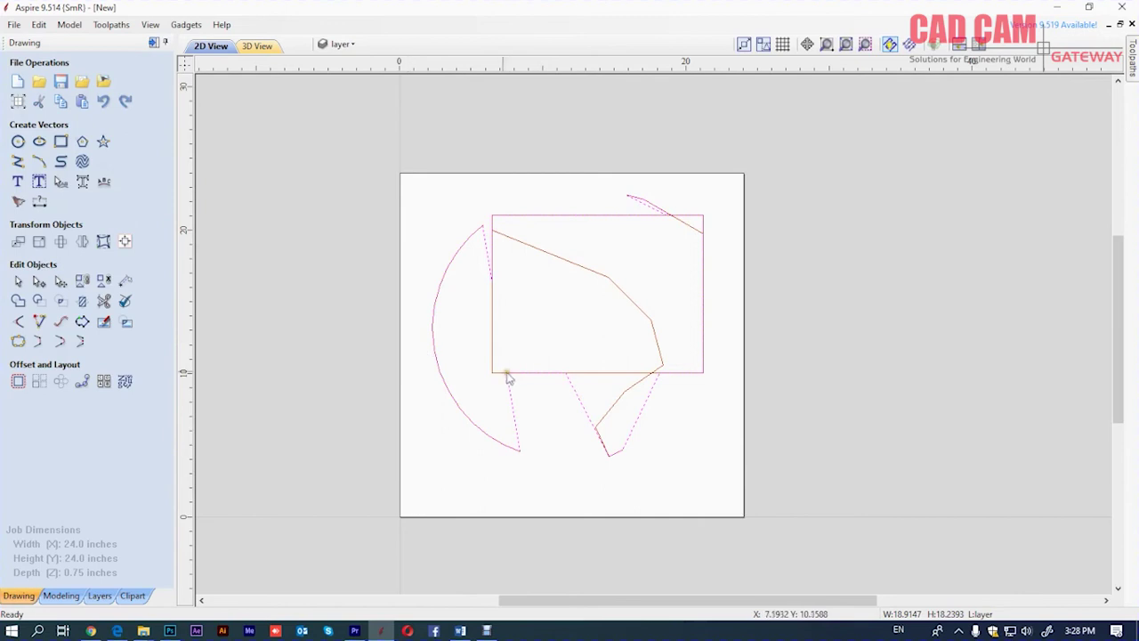
{"action": "left_click", "coordinate": [61, 282]}
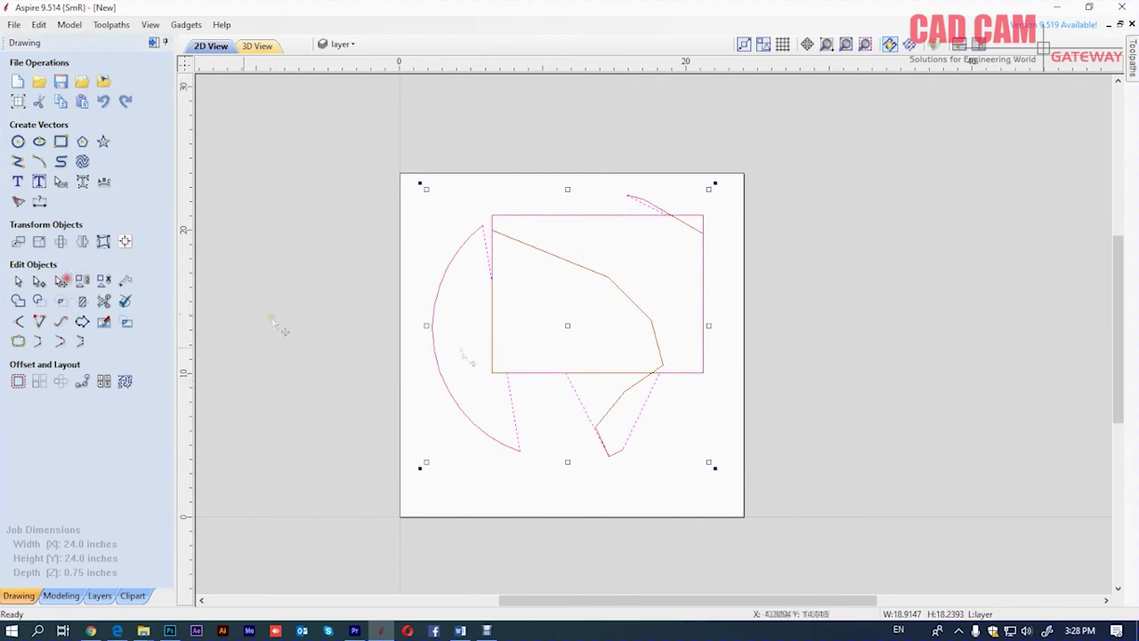
{"action": "left_click_drag", "start_coordinate": [568, 325], "coordinate": [909, 266]}
{"action": "left_click", "coordinate": [851, 448]}
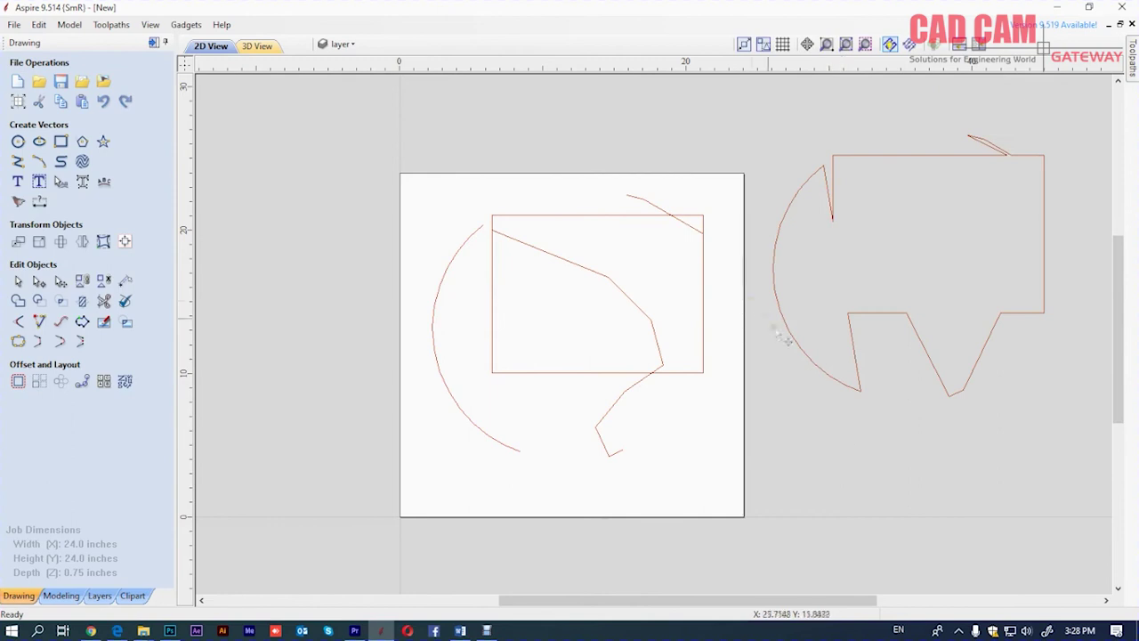
Delete the rectangle and all remaining vectors to clear the sheet
{"action": "left_click", "coordinate": [583, 214]}
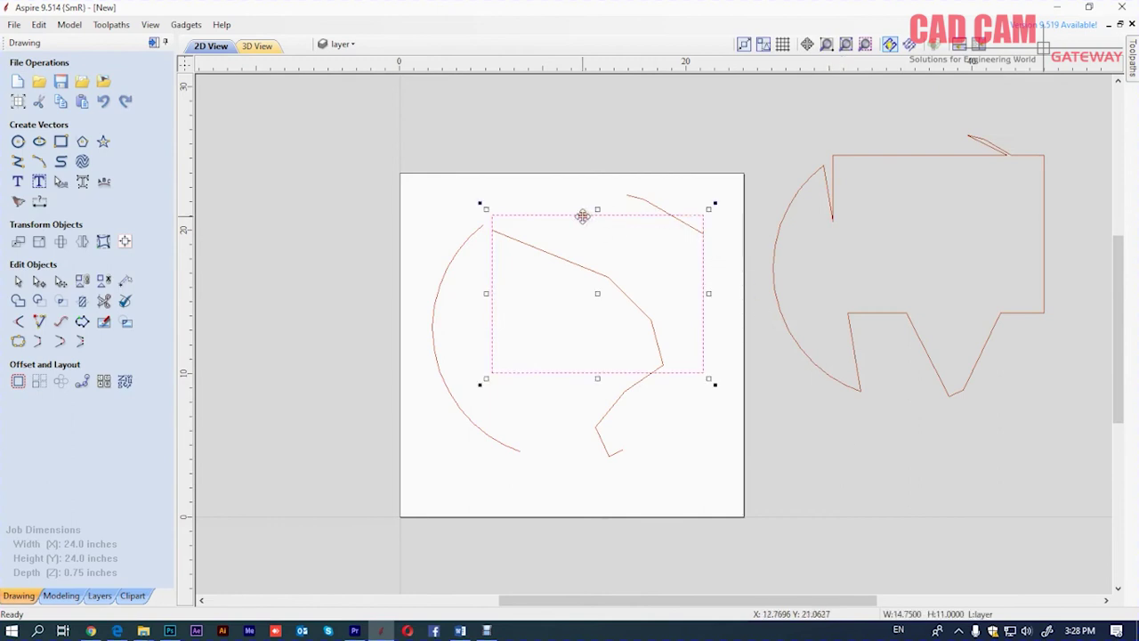
{"action": "key", "text": "Delete"}
{"action": "left_click_drag", "start_coordinate": [737, 183], "coordinate": [432, 467]}
{"action": "key", "text": "Delete"}
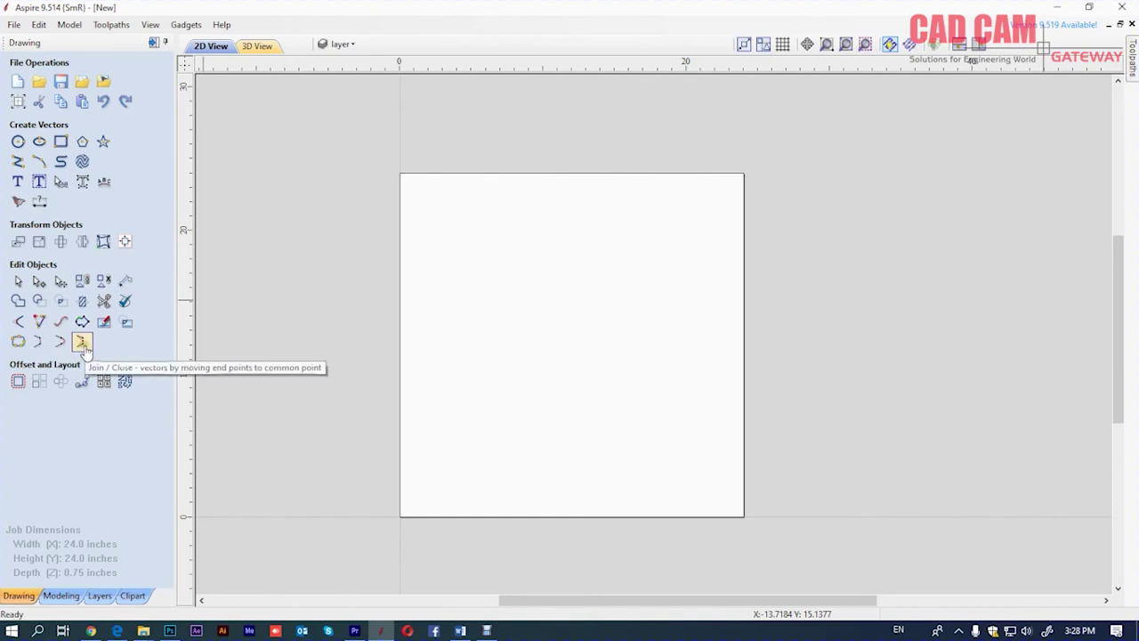
Draw a horizontal line near the top and a separate vertical line at its right
{"action": "left_click", "coordinate": [17, 161]}
{"action": "left_click", "coordinate": [480, 223]}
{"action": "left_click", "coordinate": [614, 218]}
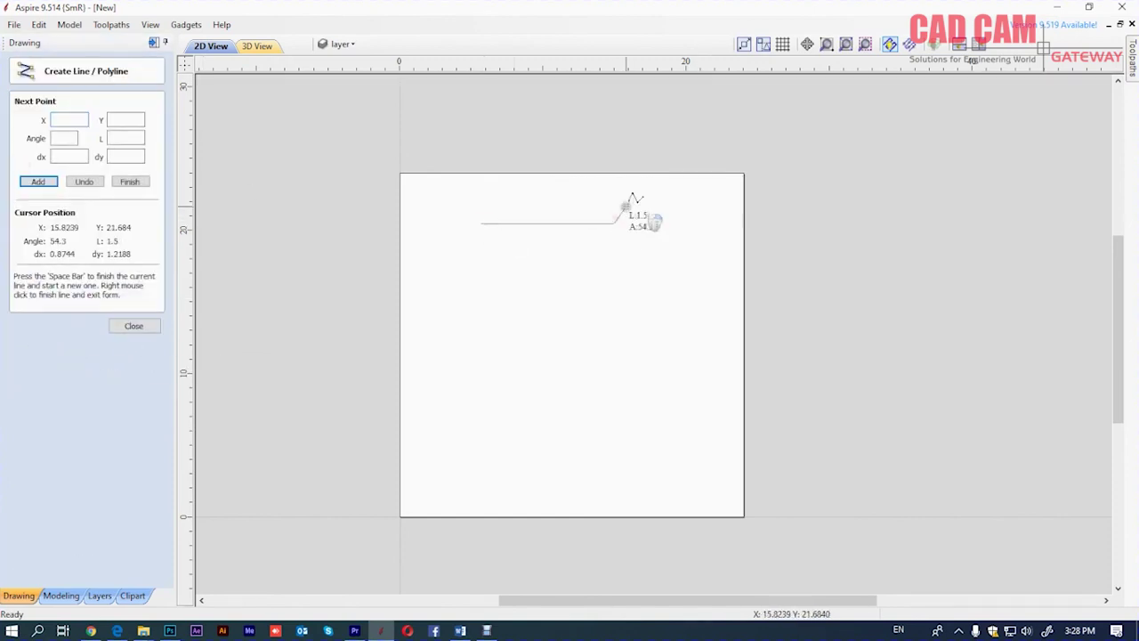
{"action": "right_click", "coordinate": [633, 227]}
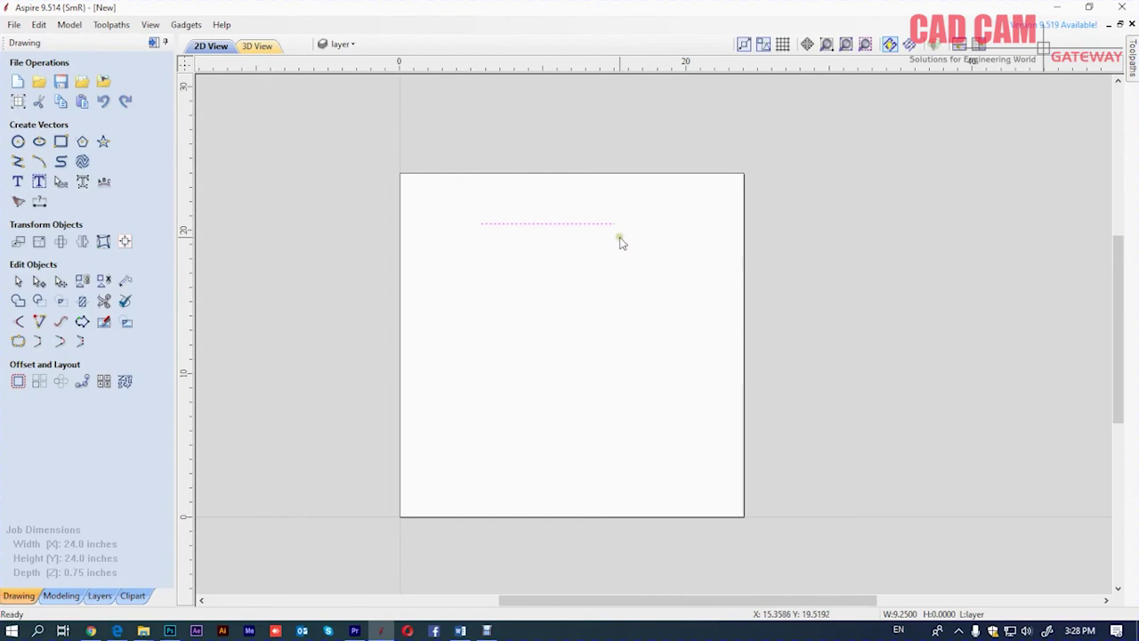
{"action": "left_click", "coordinate": [17, 161]}
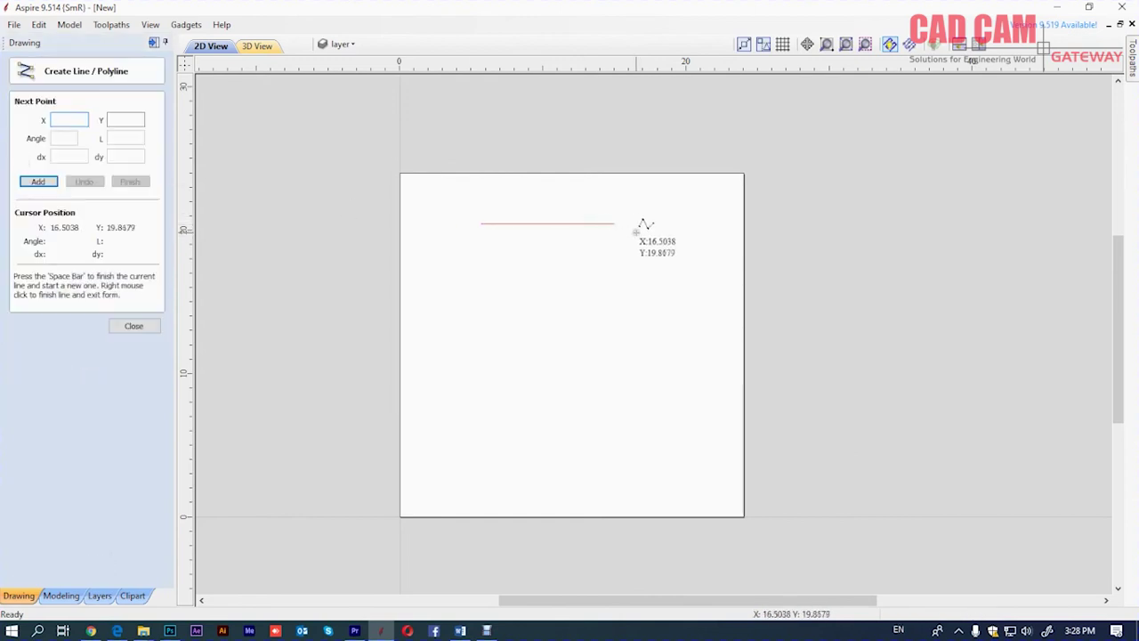
{"action": "left_click", "coordinate": [635, 230]}
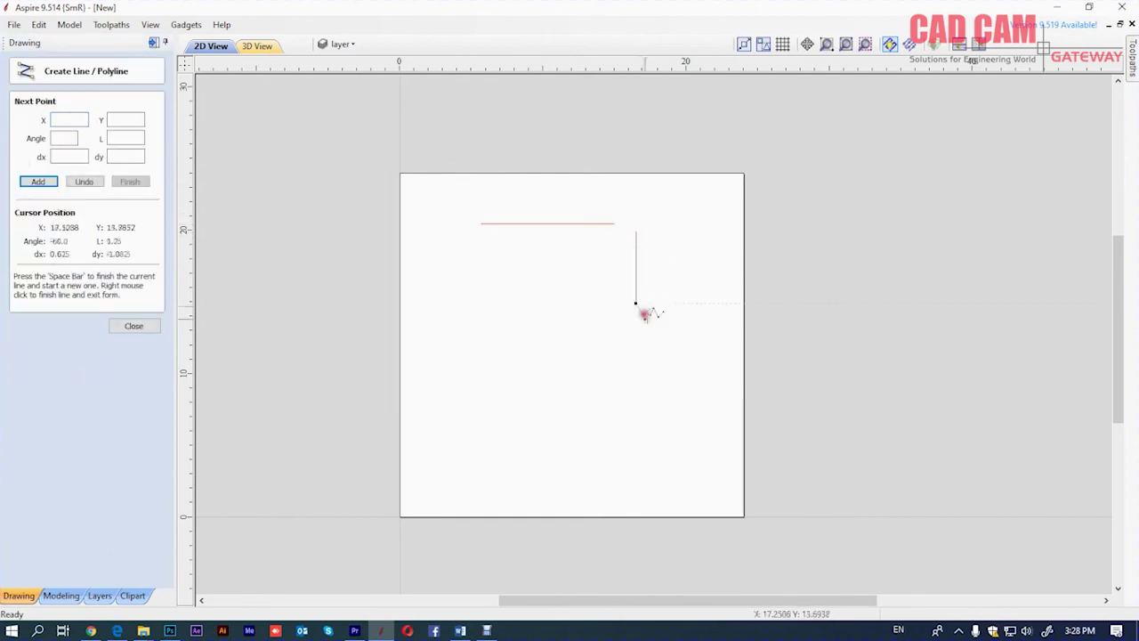
{"action": "left_click", "coordinate": [635, 303]}
{"action": "right_click", "coordinate": [690, 290]}
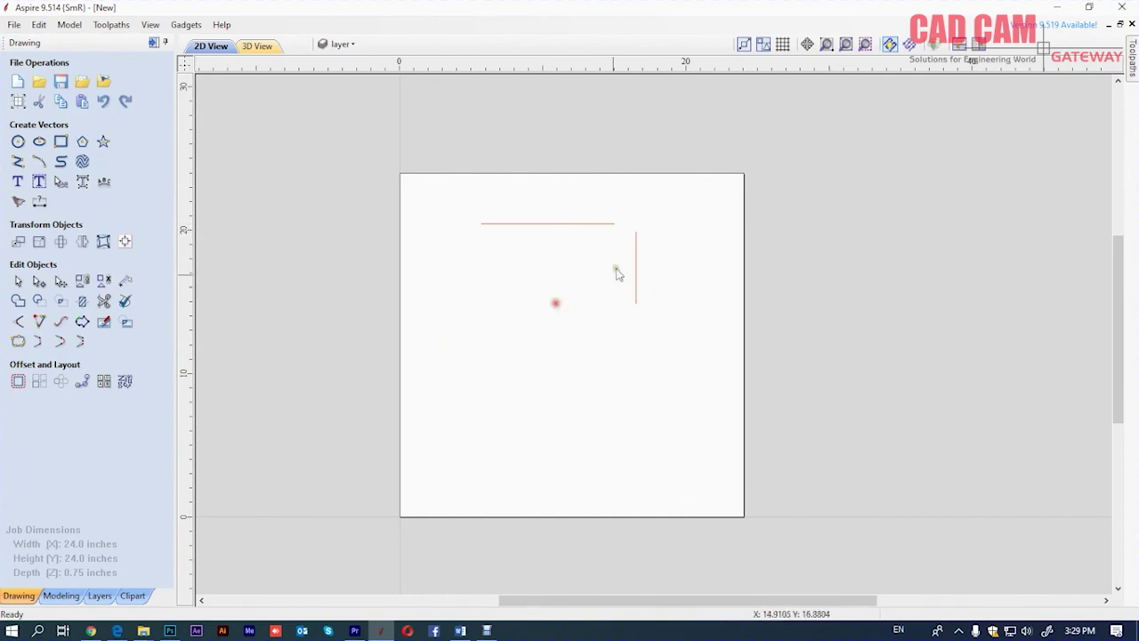
Join the horizontal and vertical lines with a straight corner, drag that point, then remove the join
{"action": "scroll", "coordinate": [603, 213], "scroll_direction": "up", "scroll_amount": 2}
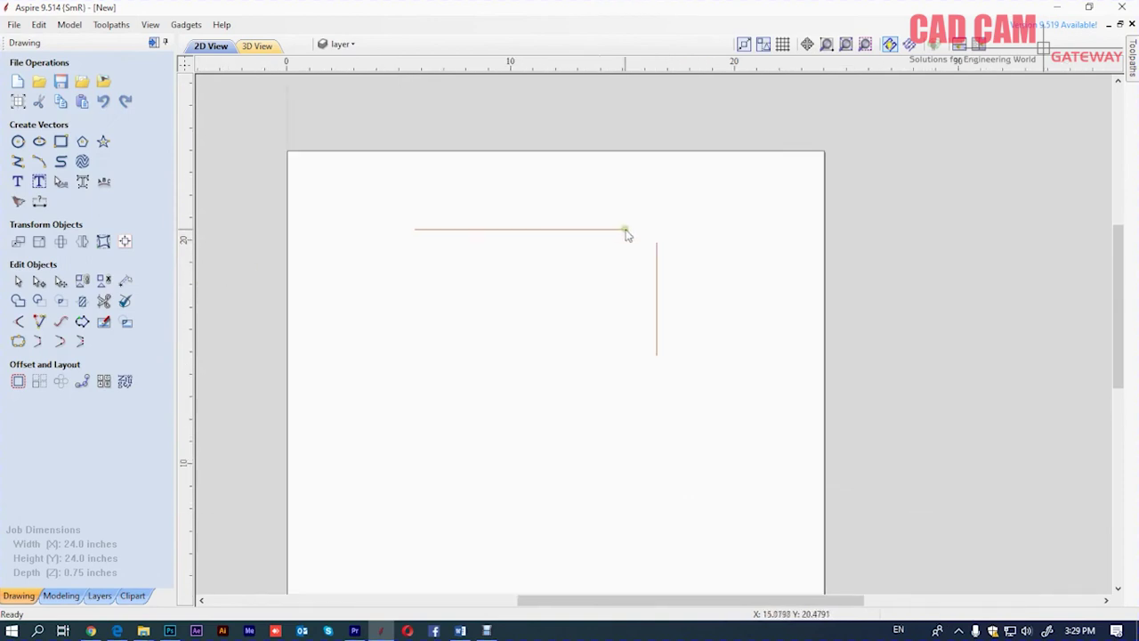
{"action": "left_click", "coordinate": [38, 345]}
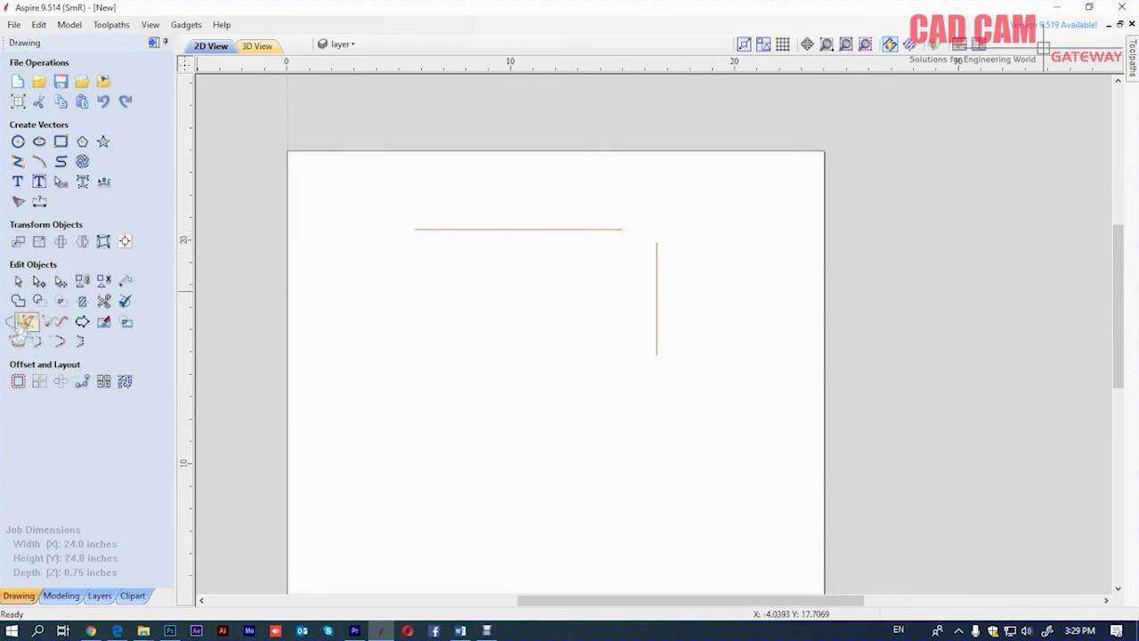
{"action": "left_click", "coordinate": [622, 230]}
{"action": "left_click", "coordinate": [657, 258], "text": "shift"}
{"action": "left_click", "coordinate": [38, 341]}
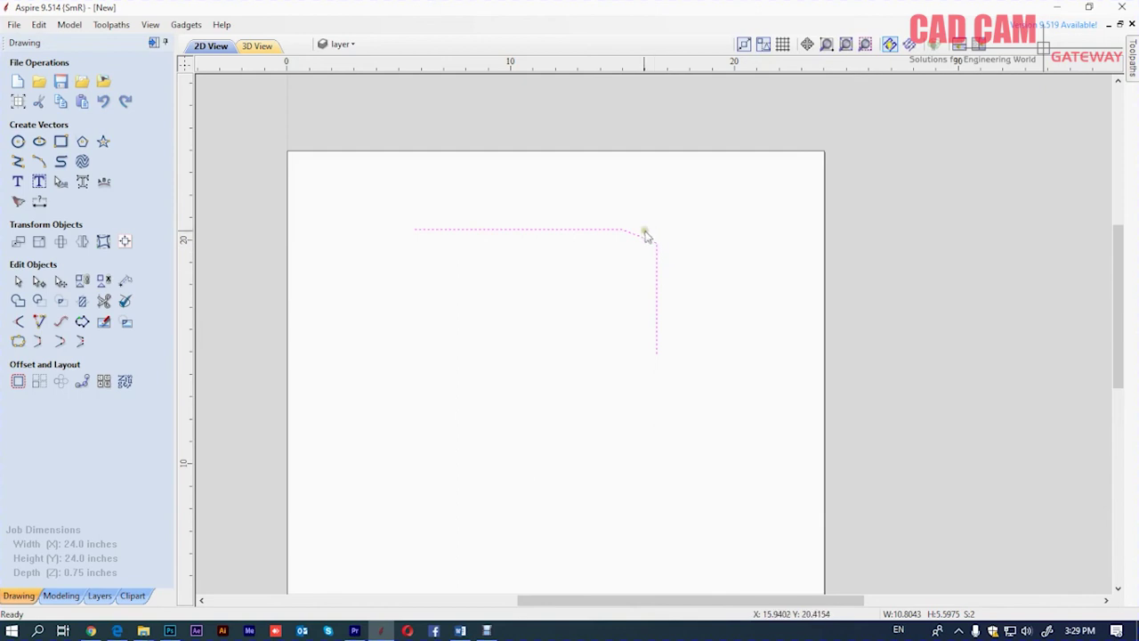
{"action": "left_click_drag", "start_coordinate": [619, 233], "coordinate": [641, 242]}
{"action": "left_click", "coordinate": [60, 341]}
Join the top and diagonal lines at the left with a straight join
{"action": "left_click_drag", "start_coordinate": [383, 196], "coordinate": [721, 400]}
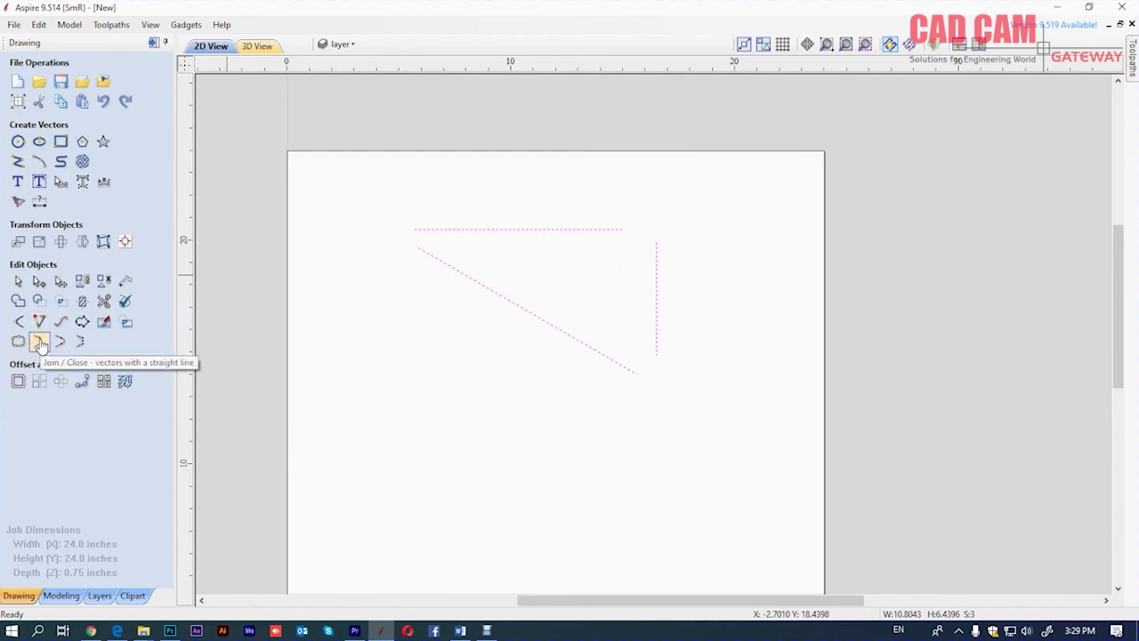
{"action": "left_click", "coordinate": [40, 344]}
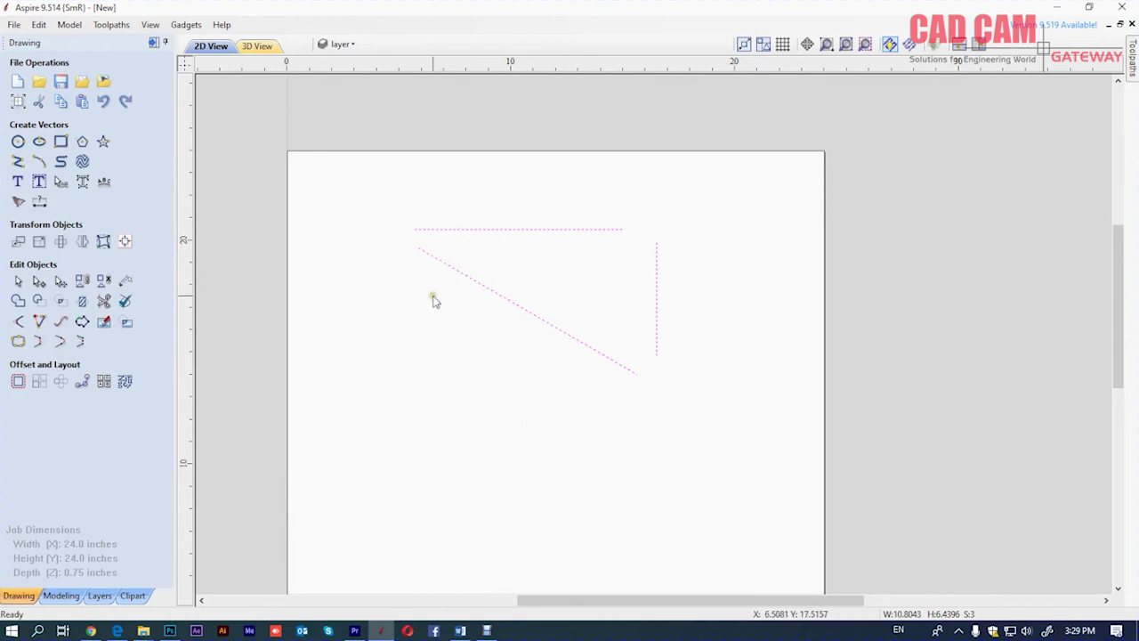
{"action": "left_click", "coordinate": [485, 289]}
{"action": "left_click", "coordinate": [521, 197]}
{"action": "left_click_drag", "start_coordinate": [534, 206], "coordinate": [443, 307]}
{"action": "left_click", "coordinate": [39, 343]}
Join the diagonal and vertical lines, then close the top-right gap into one closed shape
{"action": "left_click_drag", "start_coordinate": [708, 331], "coordinate": [623, 383]}
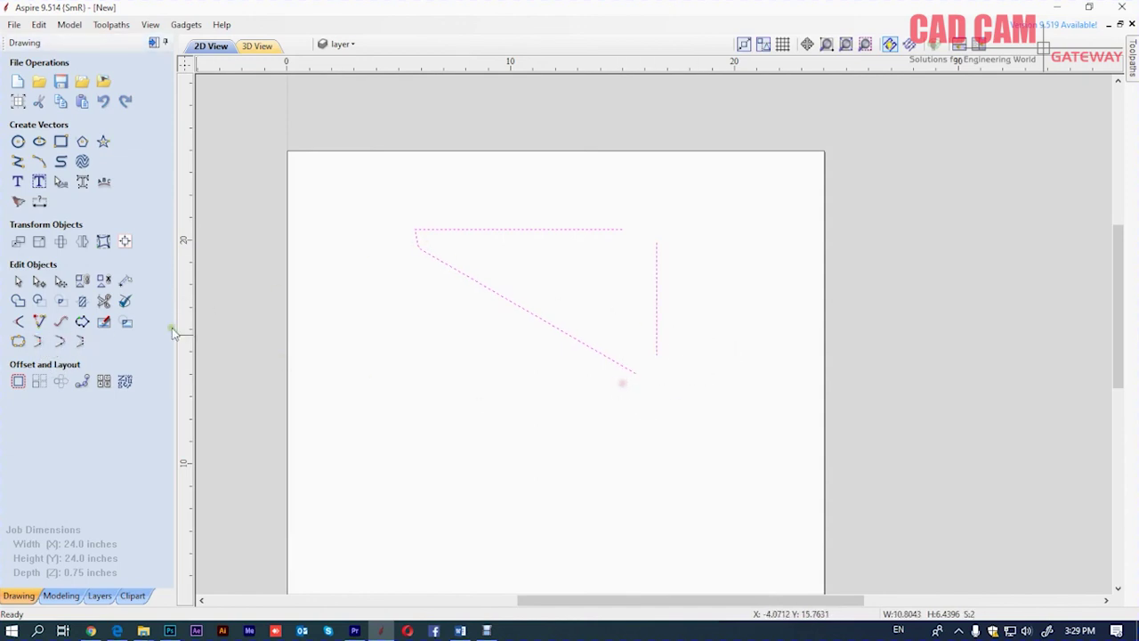
{"action": "left_click", "coordinate": [39, 342]}
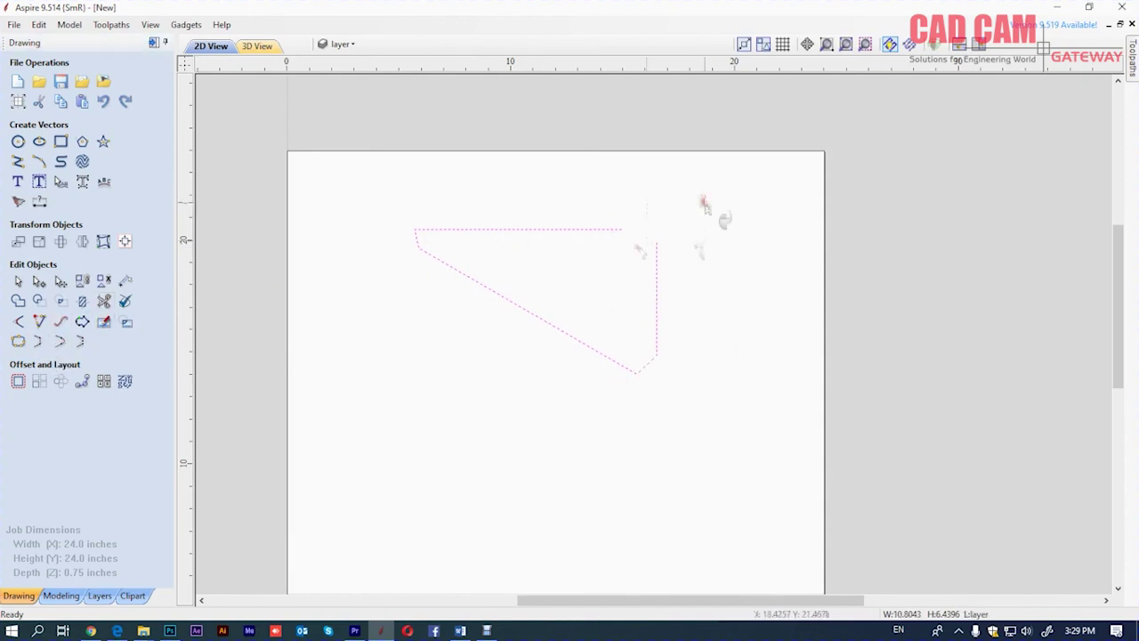
{"action": "left_click", "coordinate": [40, 343]}
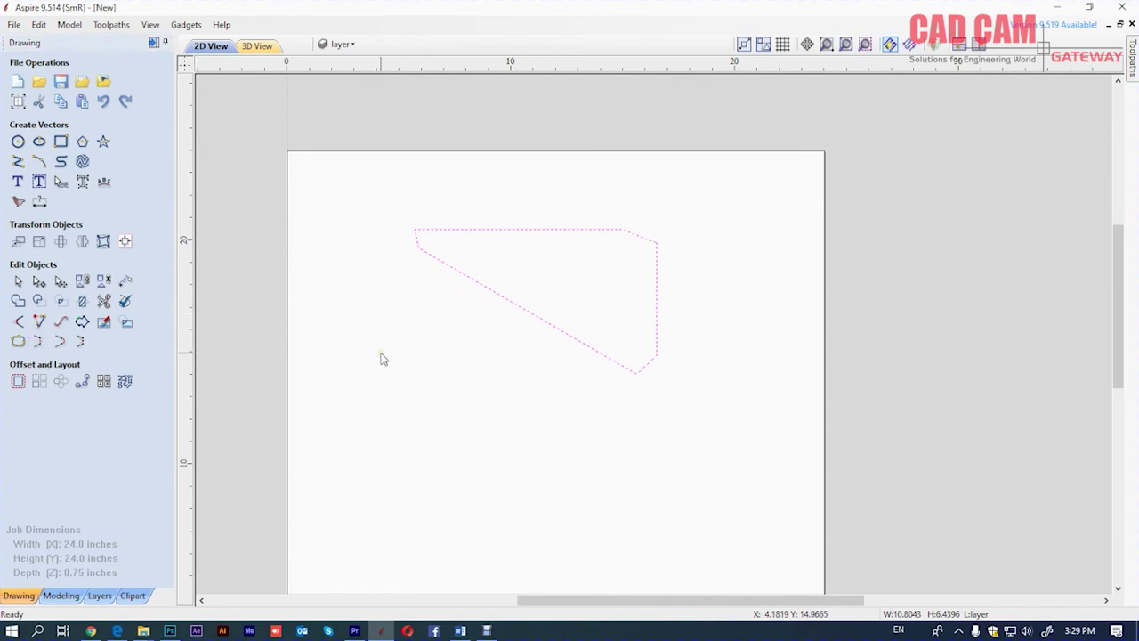
{"action": "left_click", "coordinate": [420, 330]}
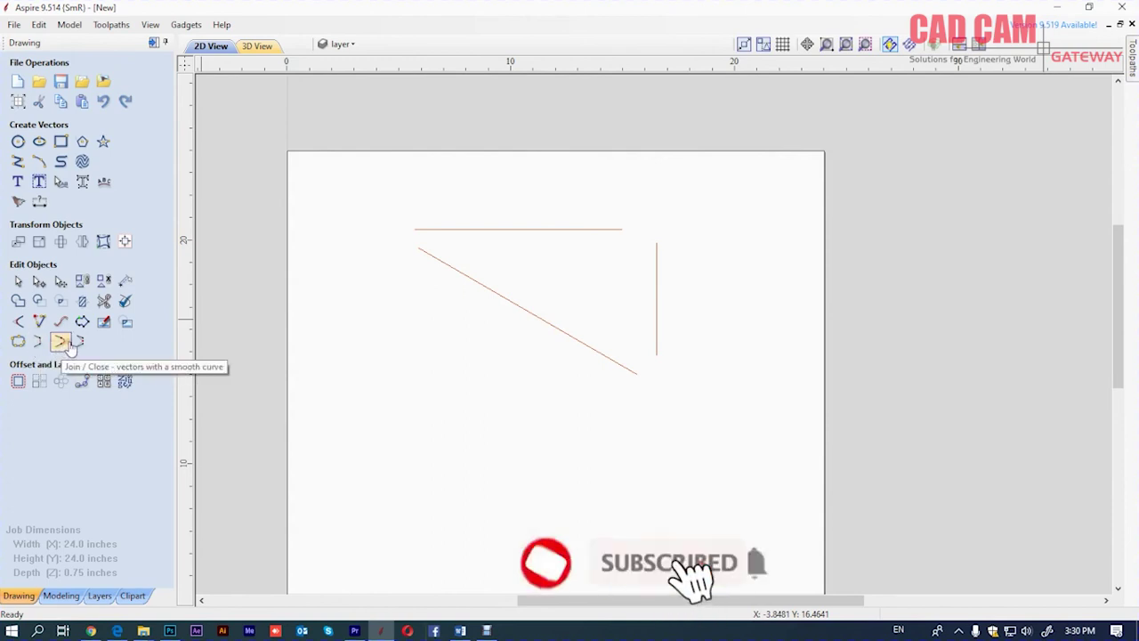
{"action": "left_click_drag", "start_coordinate": [469, 209], "coordinate": [405, 277]}
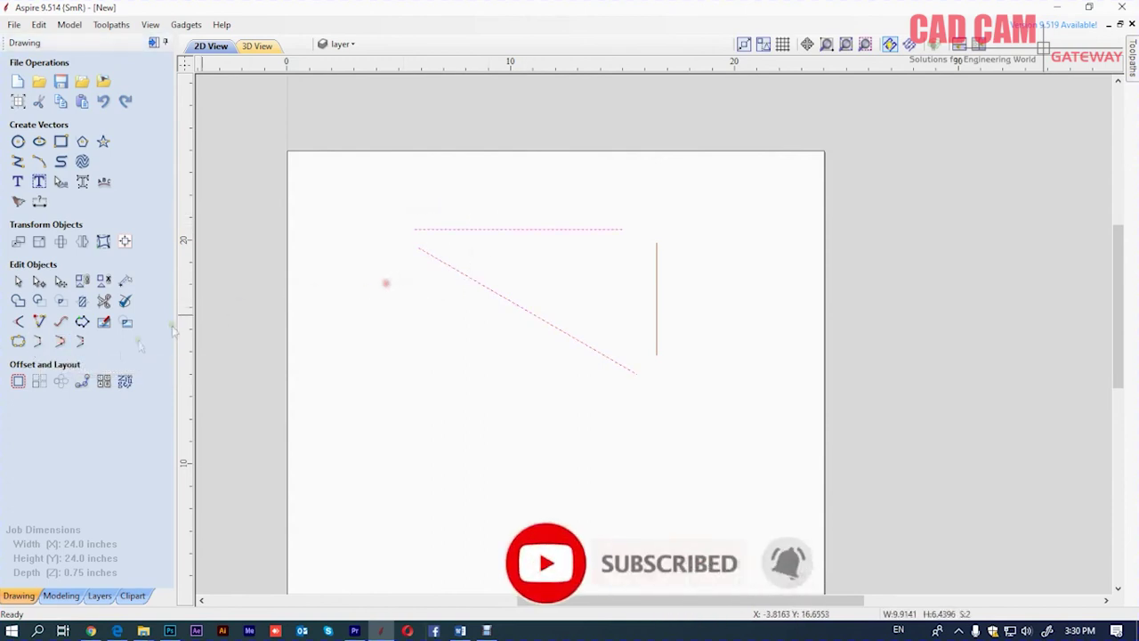
{"action": "left_click", "coordinate": [62, 347]}
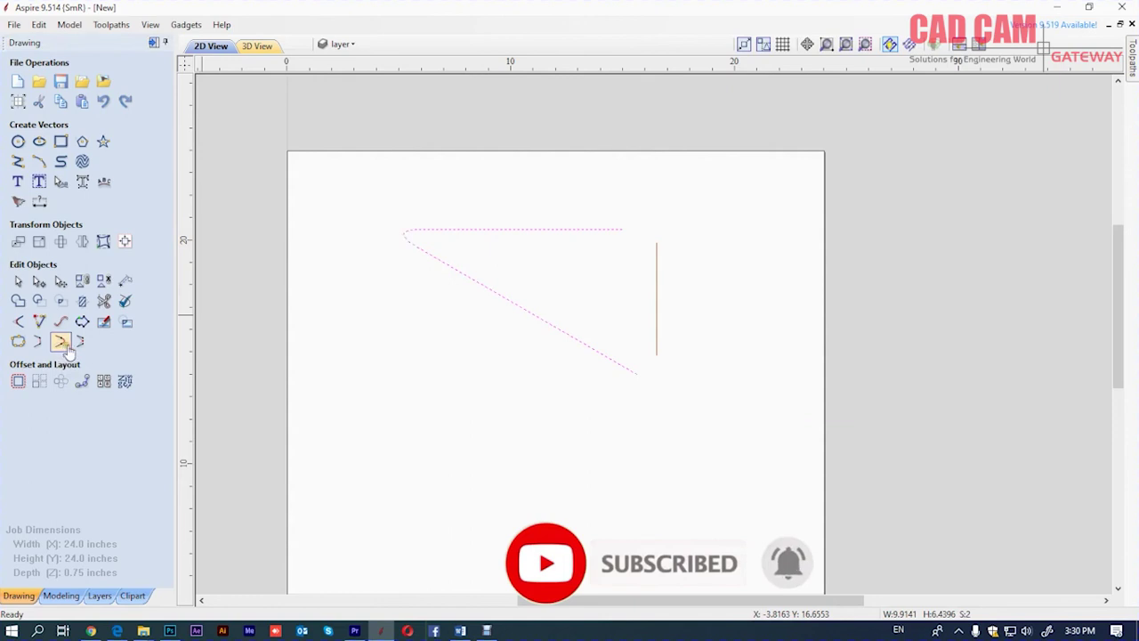
{"action": "left_click_drag", "start_coordinate": [587, 401], "coordinate": [715, 349]}
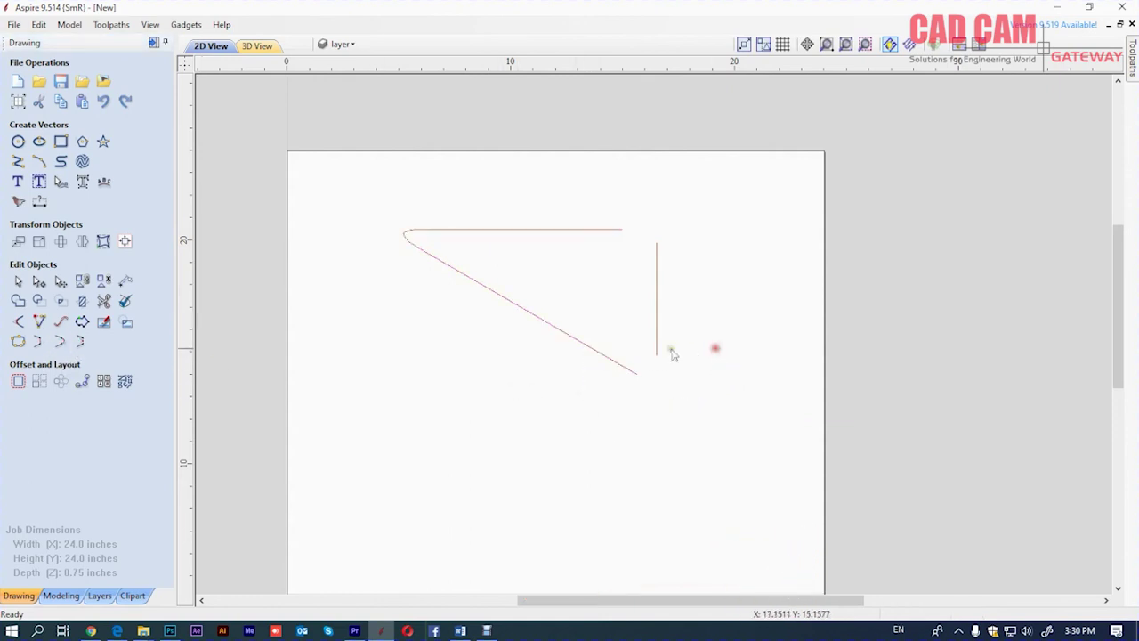
{"action": "left_click", "coordinate": [60, 341]}
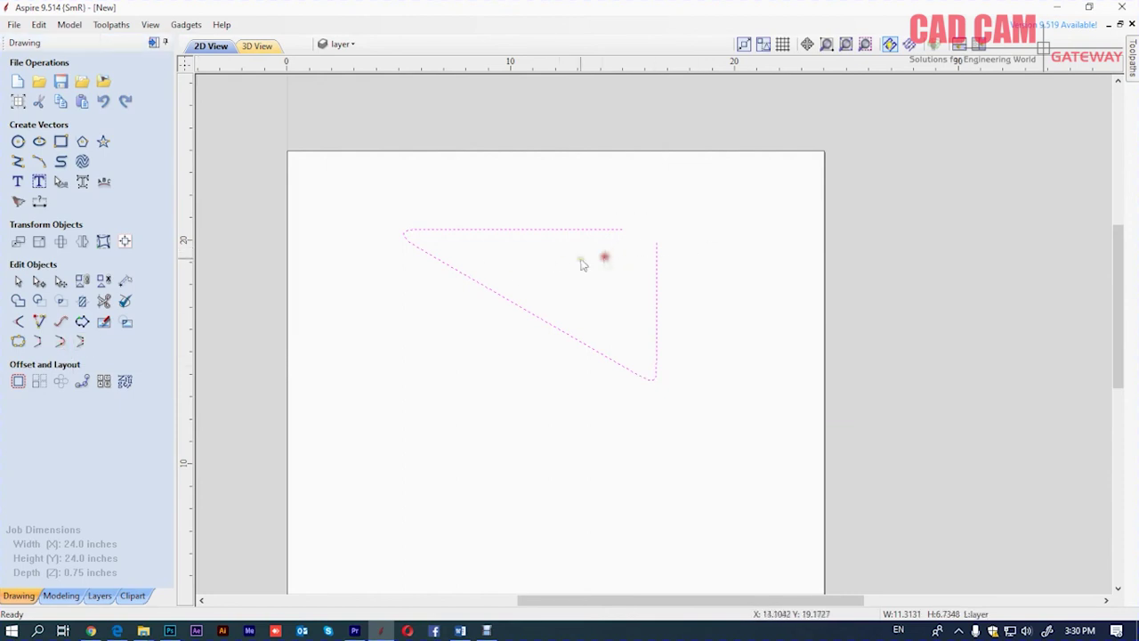
{"action": "left_click", "coordinate": [60, 341]}
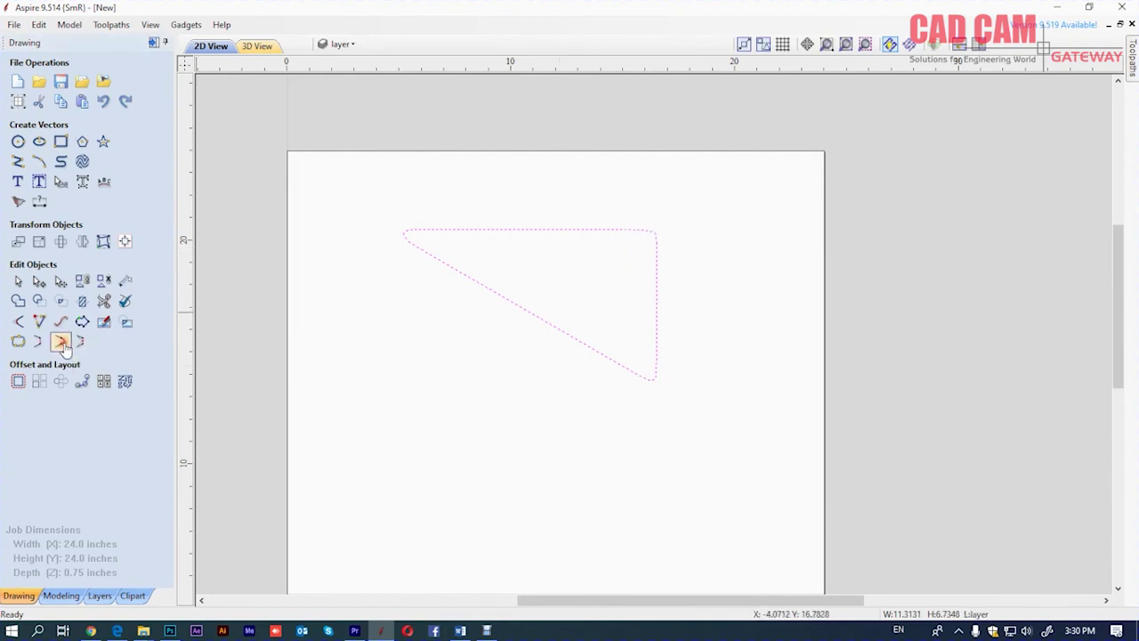
{"action": "left_click", "coordinate": [585, 283]}
{"action": "key", "text": "Delete"}
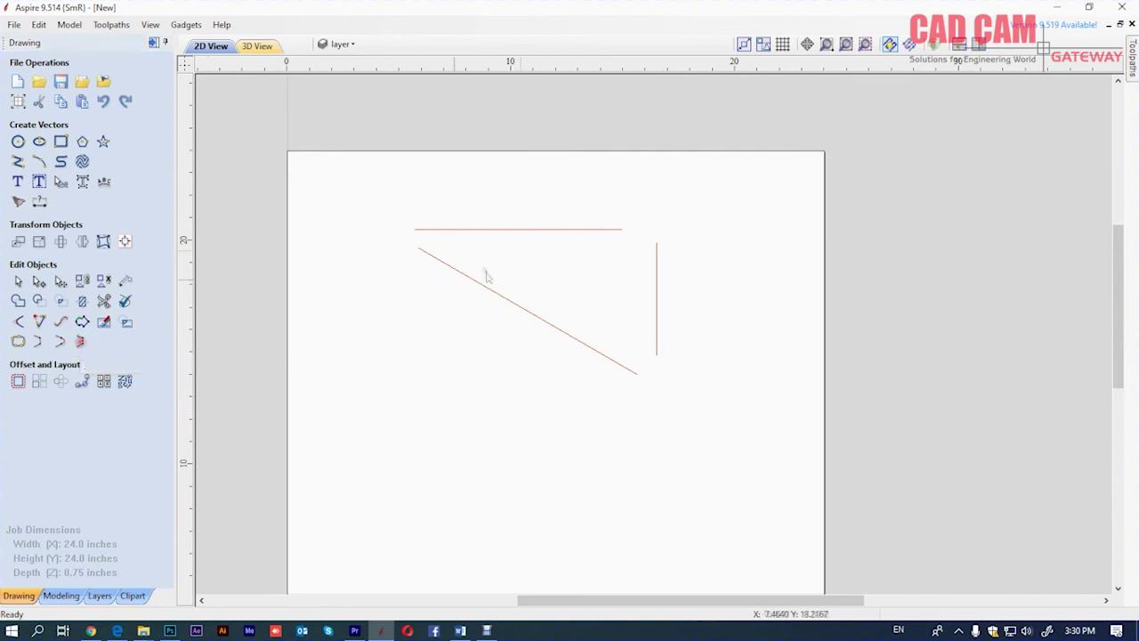
Join the top, diagonal and vertical lines by moving endpoints into a closed triangle
{"action": "left_click_drag", "start_coordinate": [445, 213], "coordinate": [378, 299]}
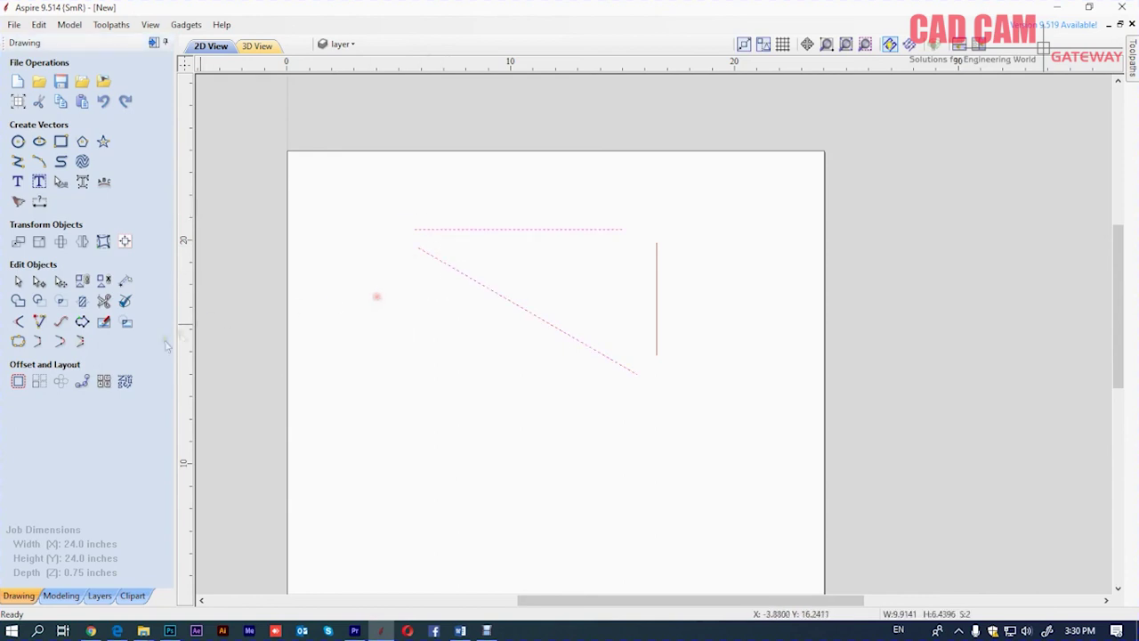
{"action": "left_click", "coordinate": [81, 342]}
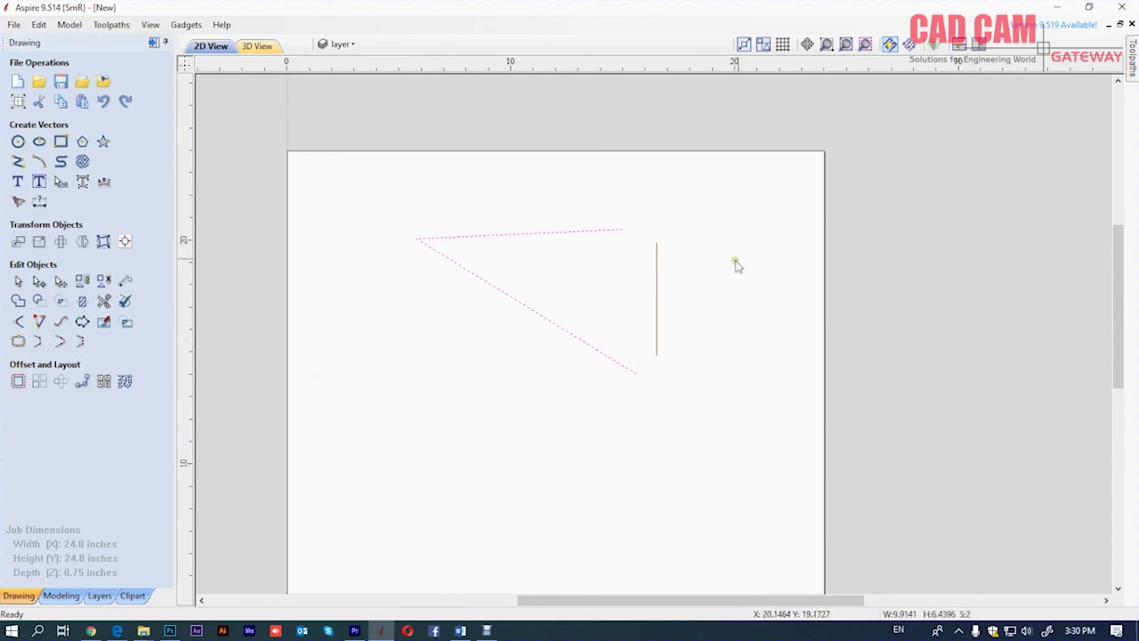
{"action": "left_click_drag", "start_coordinate": [637, 208], "coordinate": [682, 242]}
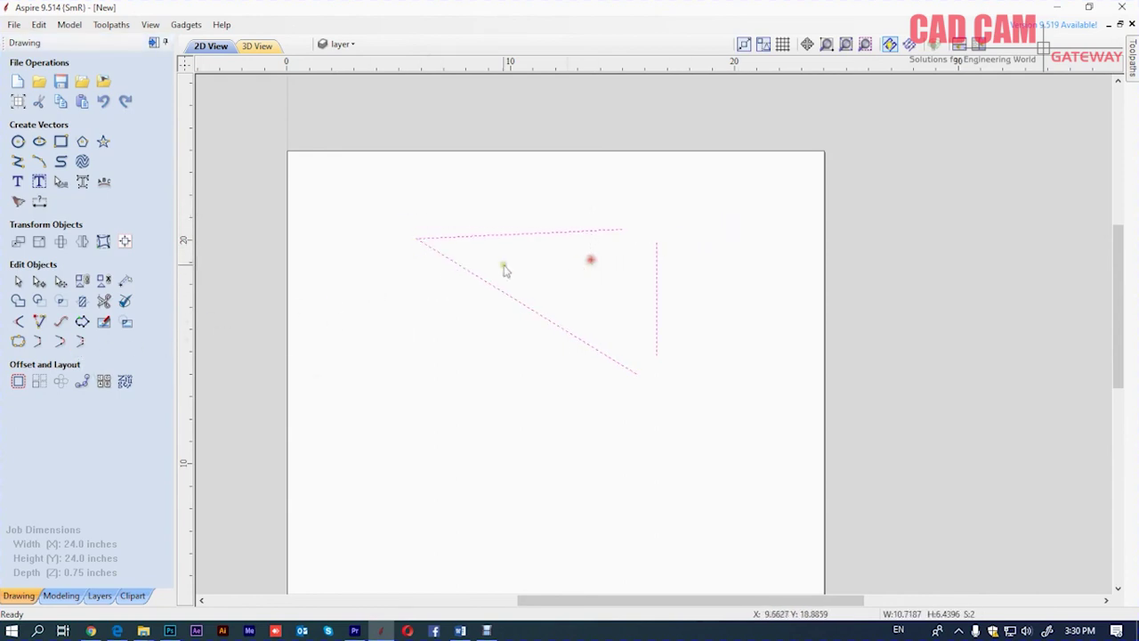
{"action": "left_click", "coordinate": [81, 341]}
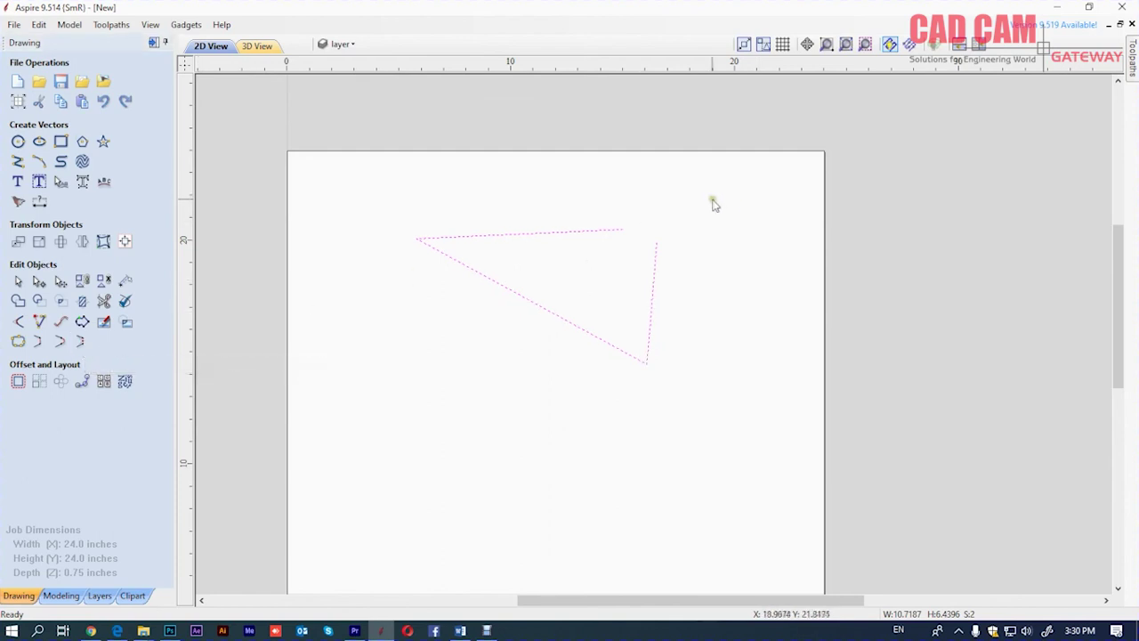
{"action": "left_click", "coordinate": [81, 343]}
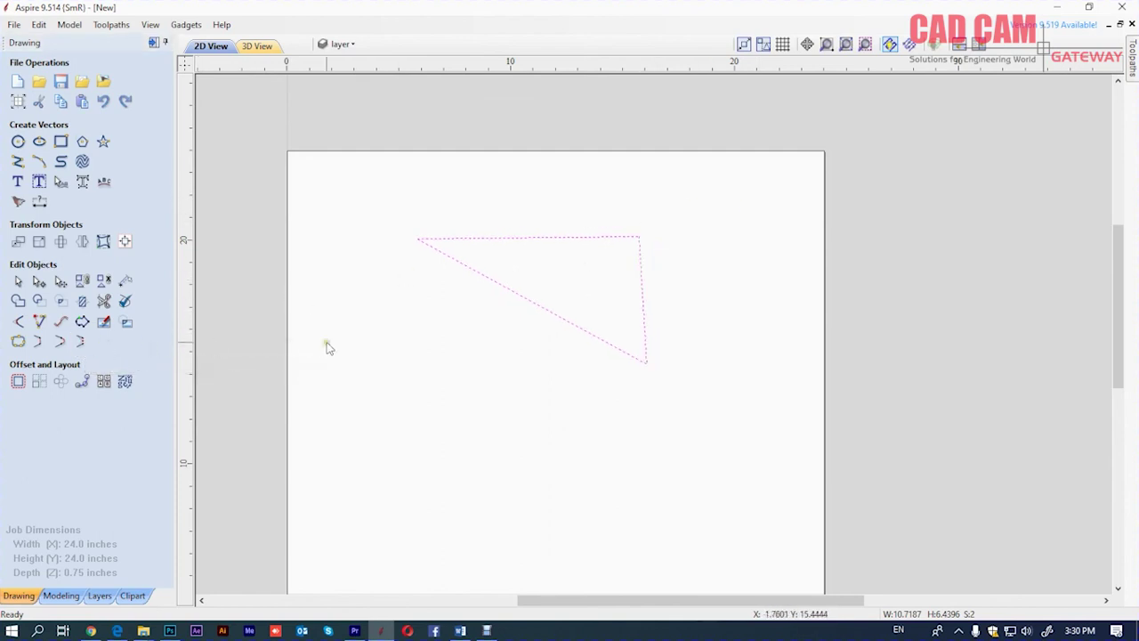
{"action": "left_click", "coordinate": [478, 352]}
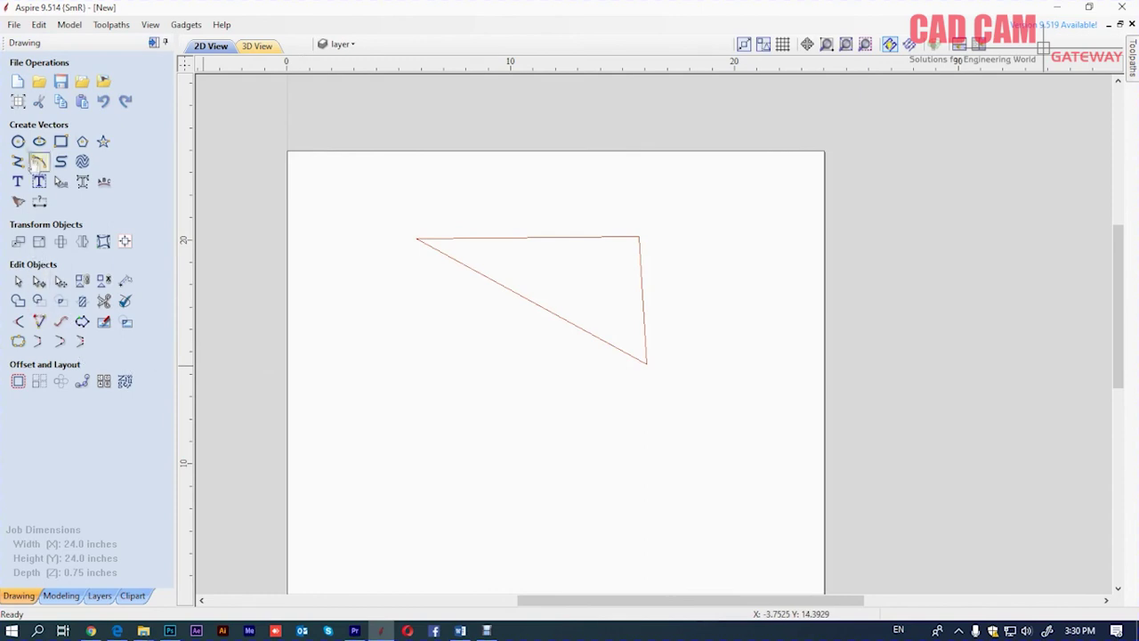
Draw an arc below the triangle
{"action": "left_click", "coordinate": [40, 161]}
{"action": "left_click", "coordinate": [368, 364]}
{"action": "left_click", "coordinate": [477, 347]}
{"action": "left_click", "coordinate": [617, 418]}
{"action": "left_click", "coordinate": [128, 373]}
Draw a horizontal line below the arc, join the two, then delete them with the triangle
{"action": "left_click", "coordinate": [16, 161]}
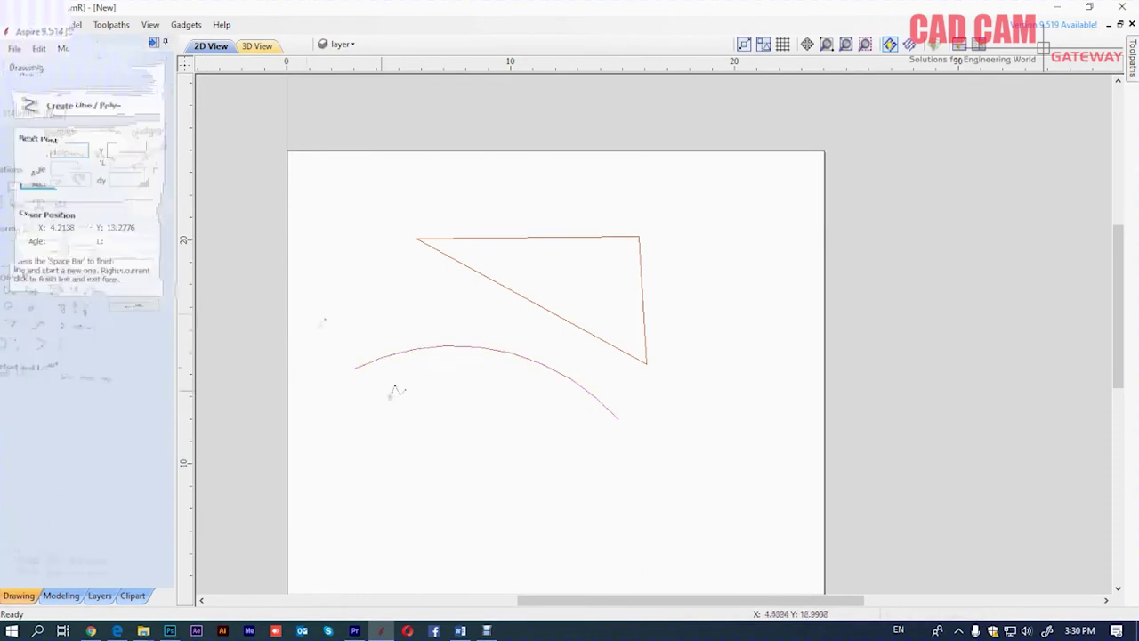
{"action": "left_click", "coordinate": [477, 461]}
{"action": "left_click", "coordinate": [613, 460]}
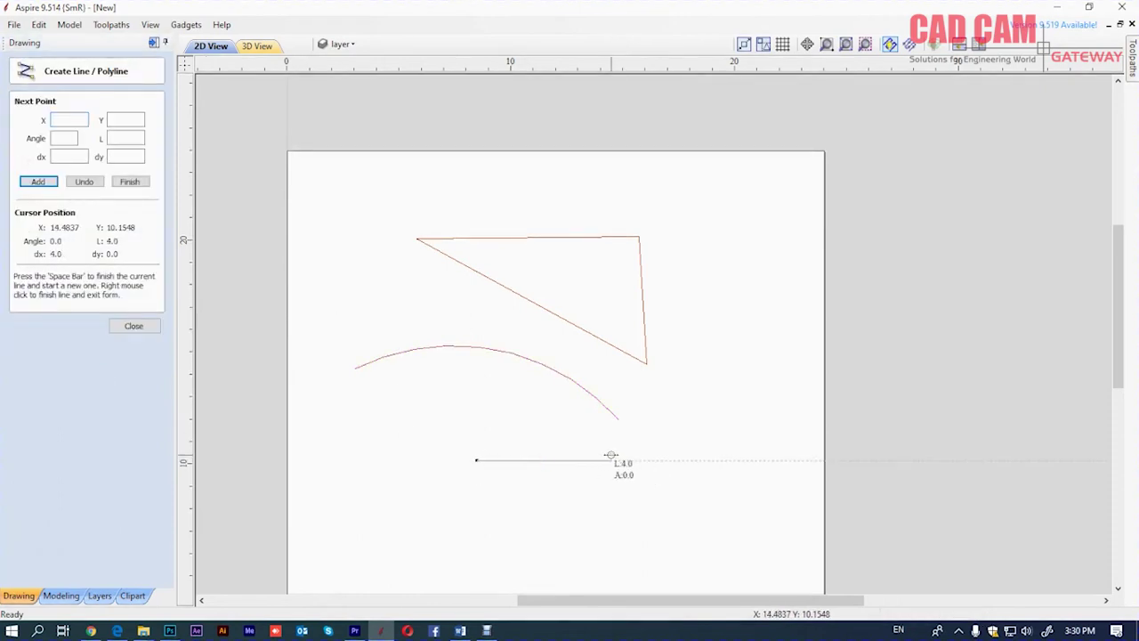
{"action": "right_click", "coordinate": [672, 422]}
{"action": "left_click_drag", "start_coordinate": [645, 401], "coordinate": [566, 505]}
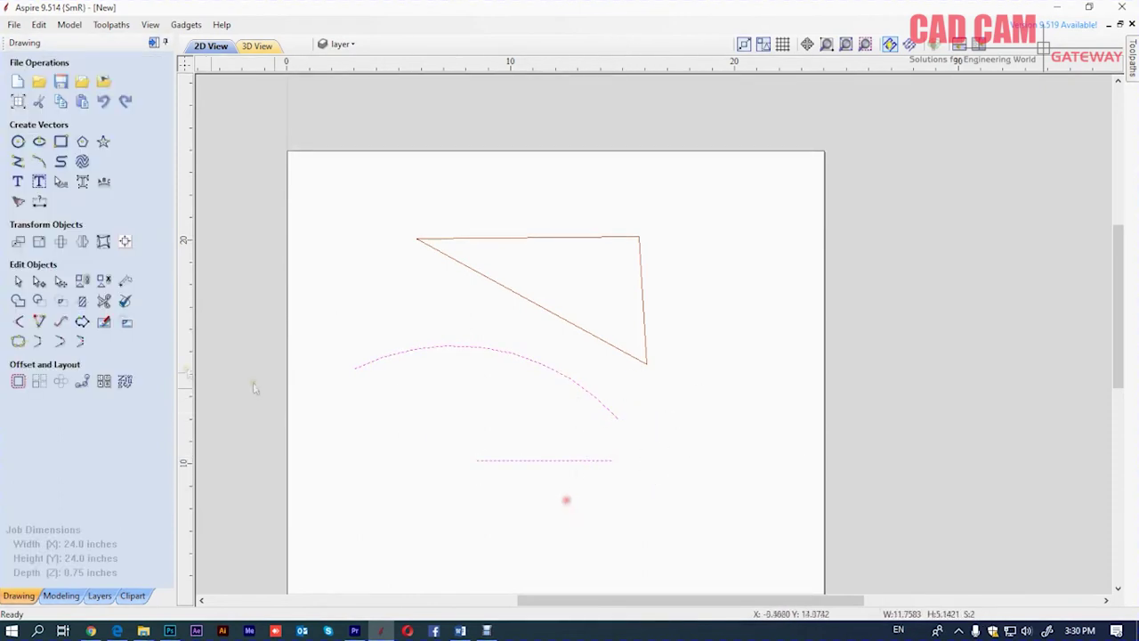
{"action": "left_click", "coordinate": [81, 342]}
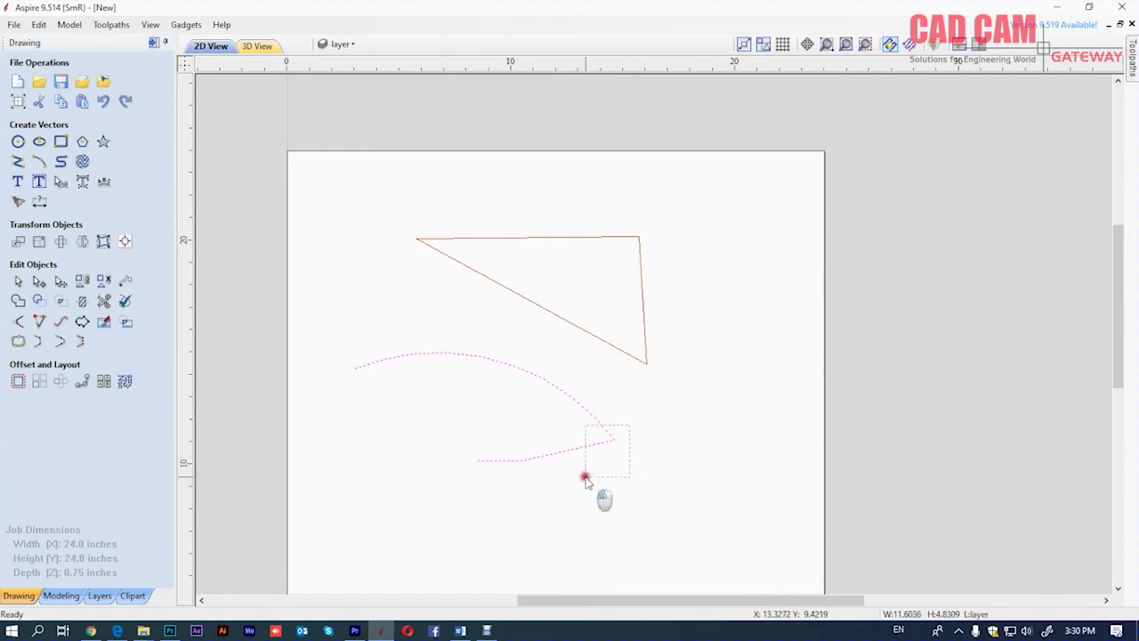
{"action": "left_click", "coordinate": [477, 239], "text": "shift"}
{"action": "key", "text": "Delete"}
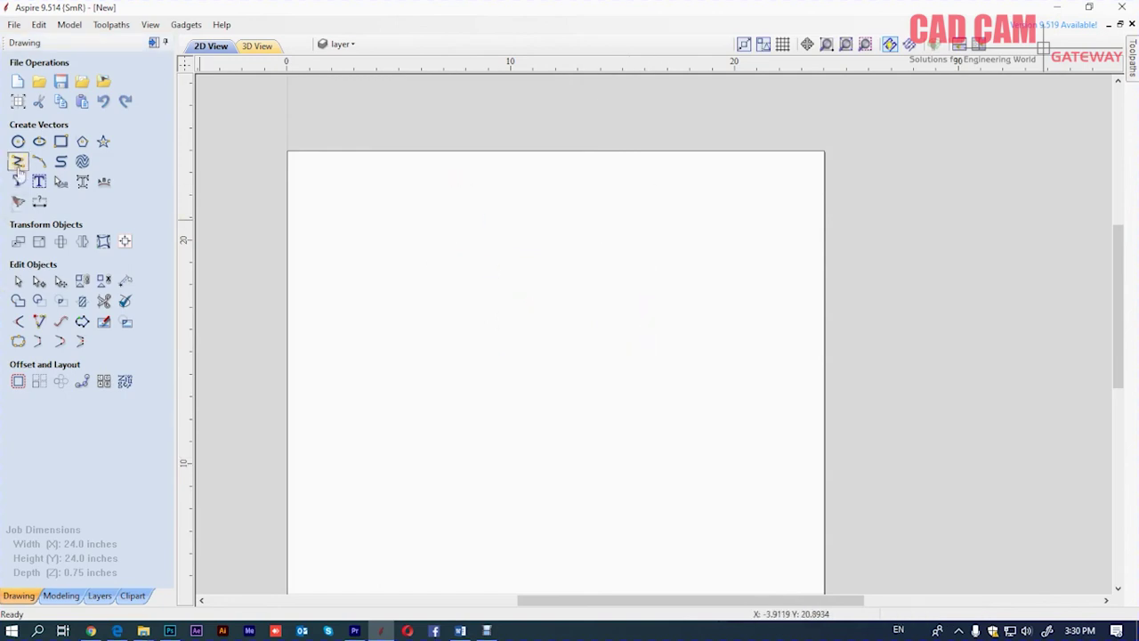
{"action": "left_click", "coordinate": [39, 161]}
{"action": "left_click", "coordinate": [383, 278]}
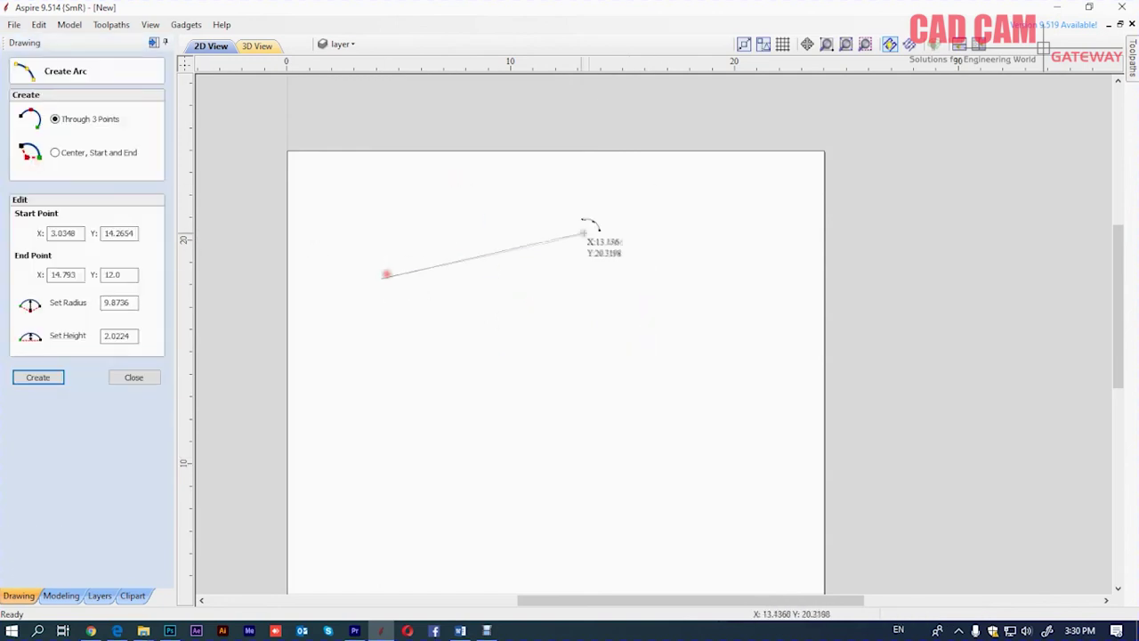
{"action": "left_click", "coordinate": [659, 273]}
{"action": "left_click", "coordinate": [549, 205]}
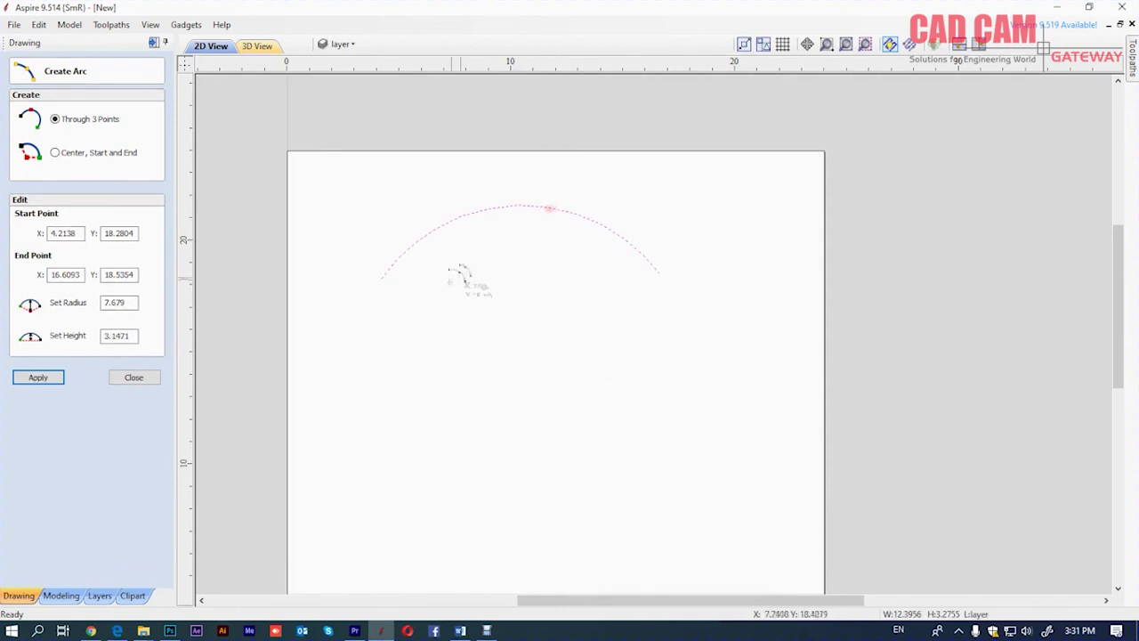
{"action": "left_click", "coordinate": [383, 293]}
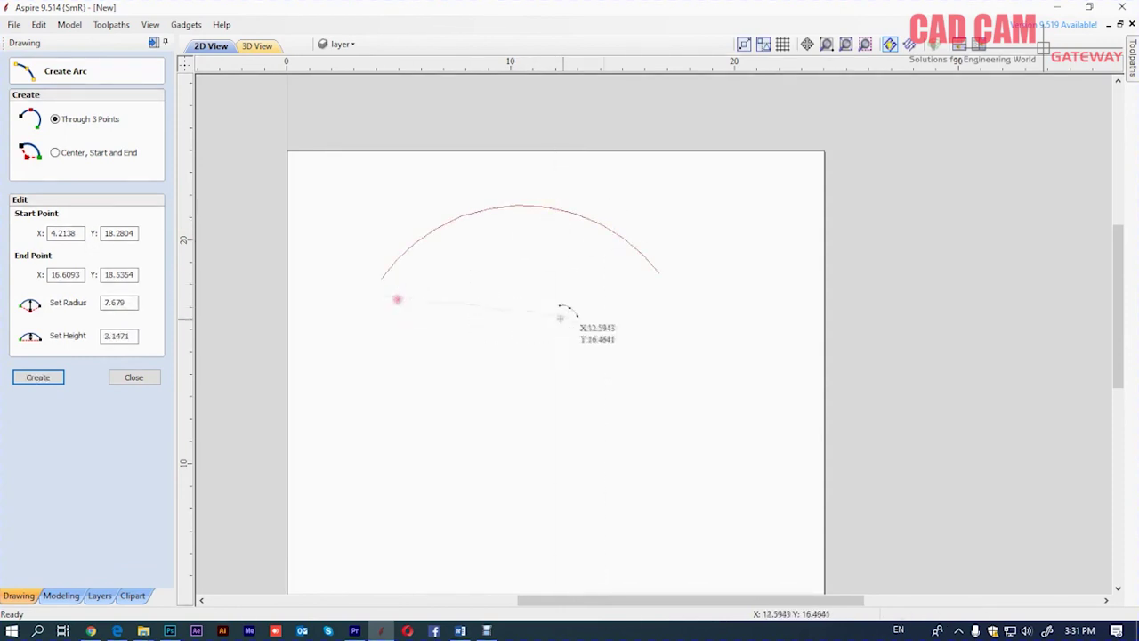
{"action": "left_click", "coordinate": [652, 292]}
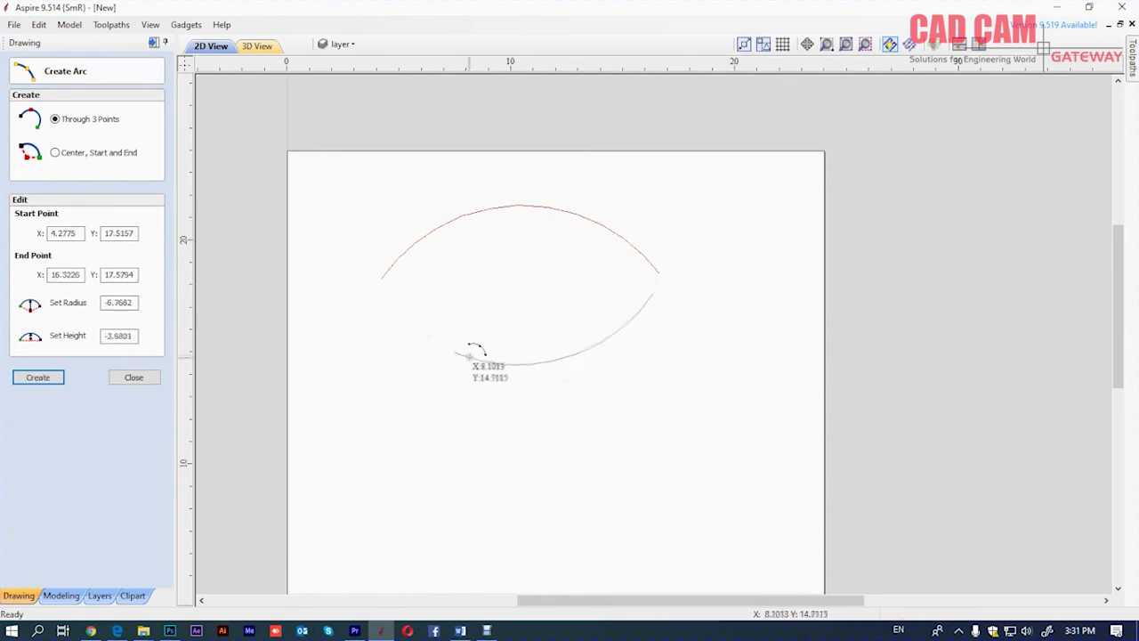
{"action": "left_click", "coordinate": [500, 357]}
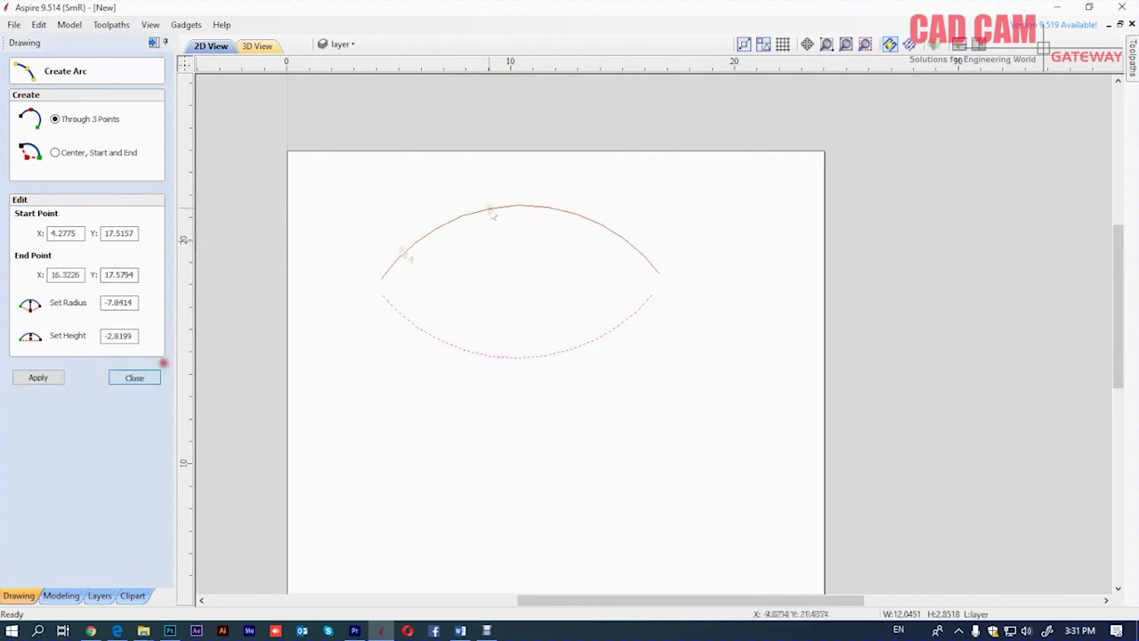
{"action": "left_click", "coordinate": [134, 377]}
{"action": "left_click_drag", "start_coordinate": [710, 196], "coordinate": [384, 419]}
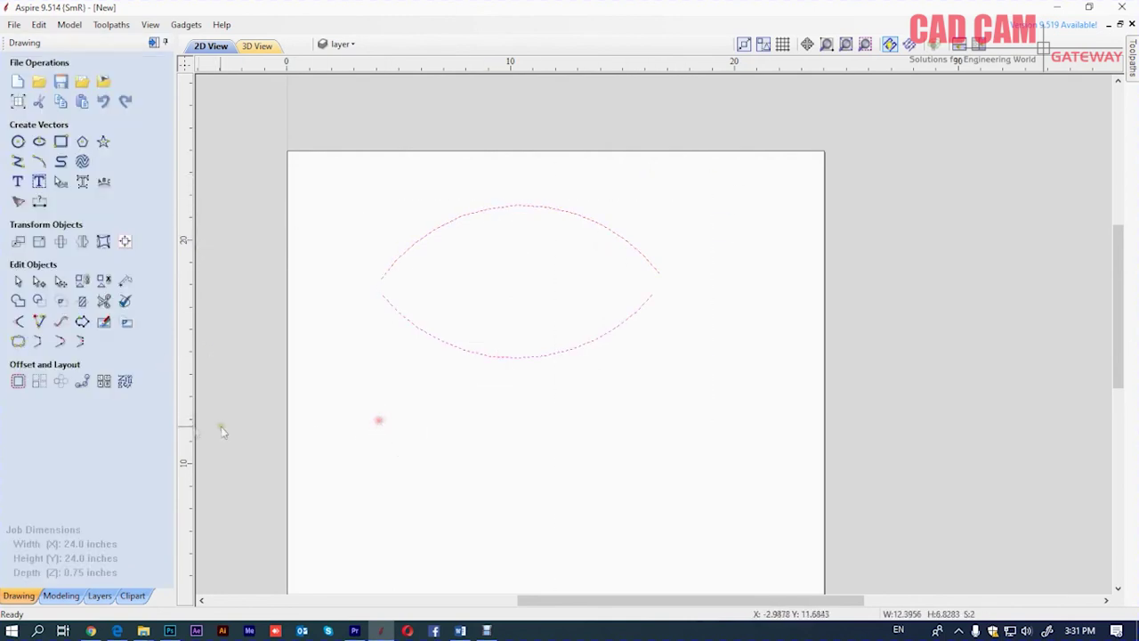
{"action": "left_click", "coordinate": [79, 345]}
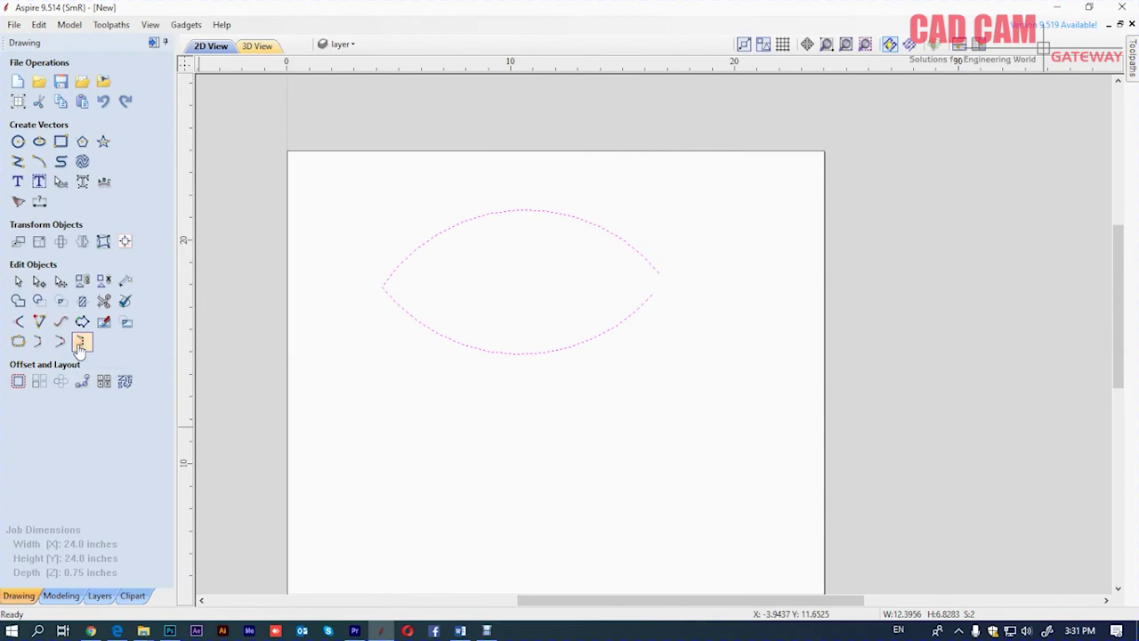
{"action": "left_click", "coordinate": [79, 346]}
{"action": "left_click", "coordinate": [259, 312]}
{"action": "scroll", "coordinate": [534, 211], "scroll_direction": "down", "scroll_amount": 3}
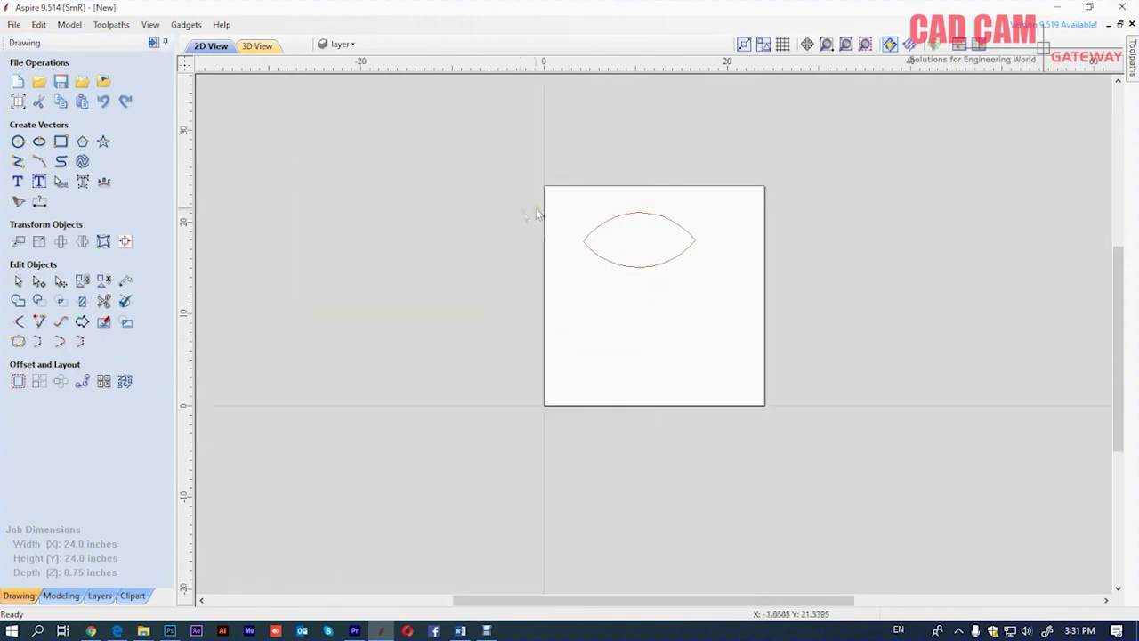
{"action": "scroll", "coordinate": [778, 191], "scroll_direction": "up", "scroll_amount": 2}
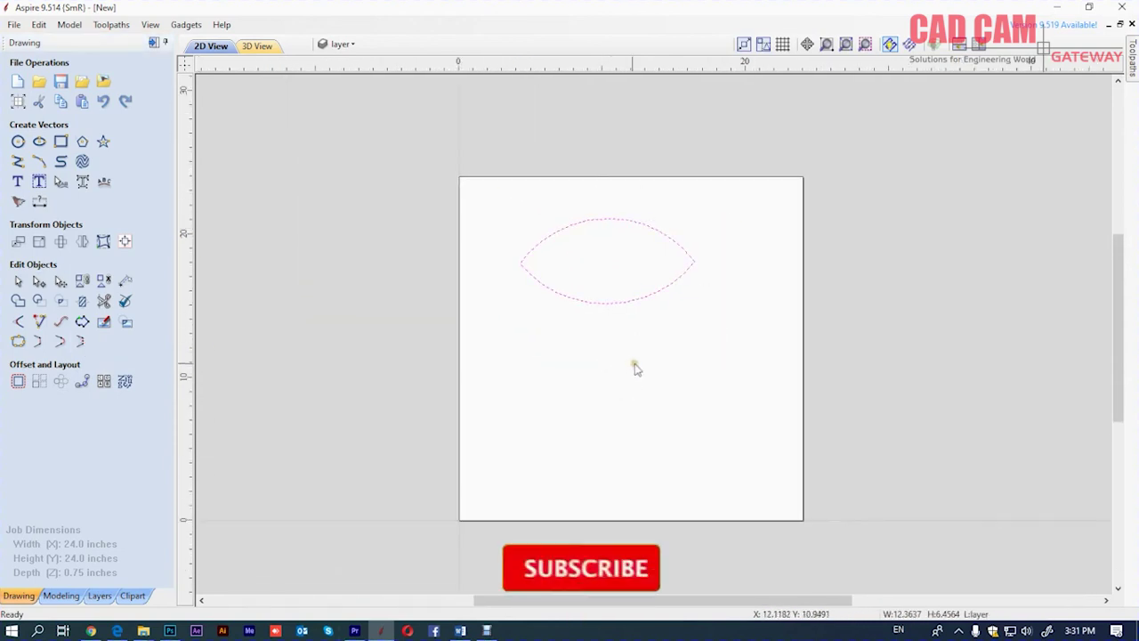
{"action": "key", "text": "ctrl+z"}
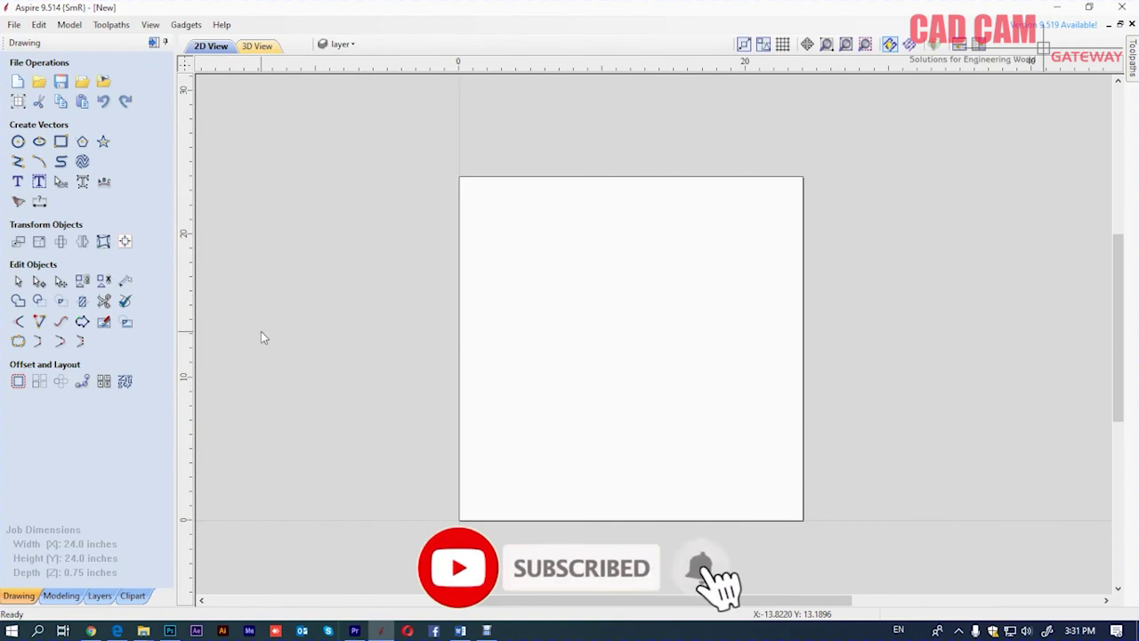
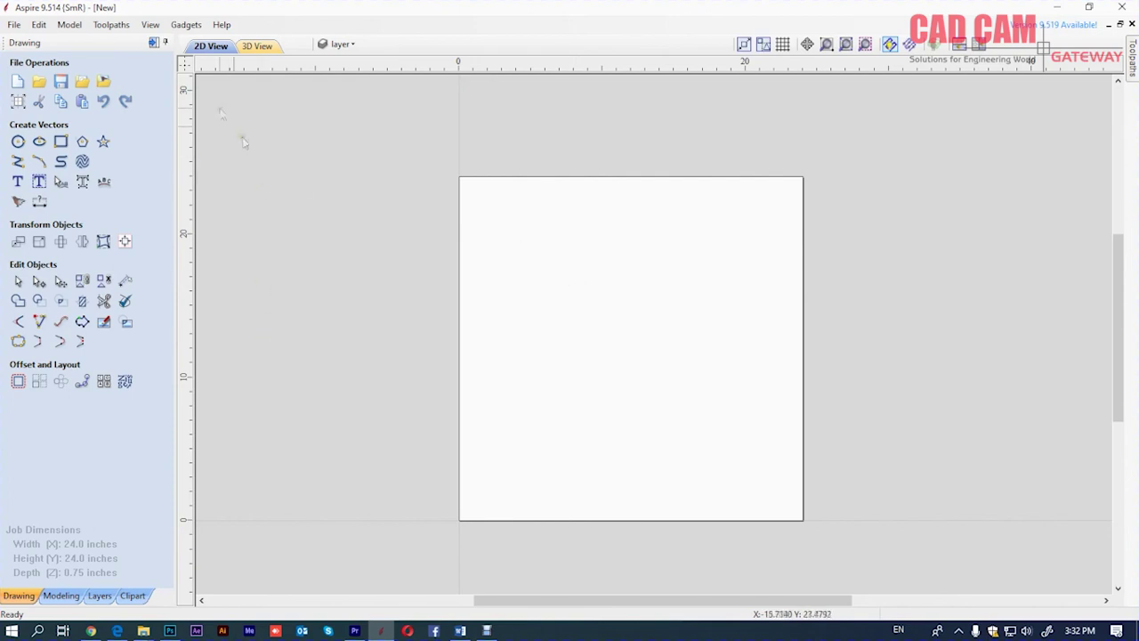
Import the bismillah picture from Pictures and enlarge it to about 25.3 × 20.6 inches
{"action": "left_click", "coordinate": [157, 44]}
{"action": "left_click", "coordinate": [103, 81]}
{"action": "left_click_drag", "start_coordinate": [557, 142], "coordinate": [557, 174]}
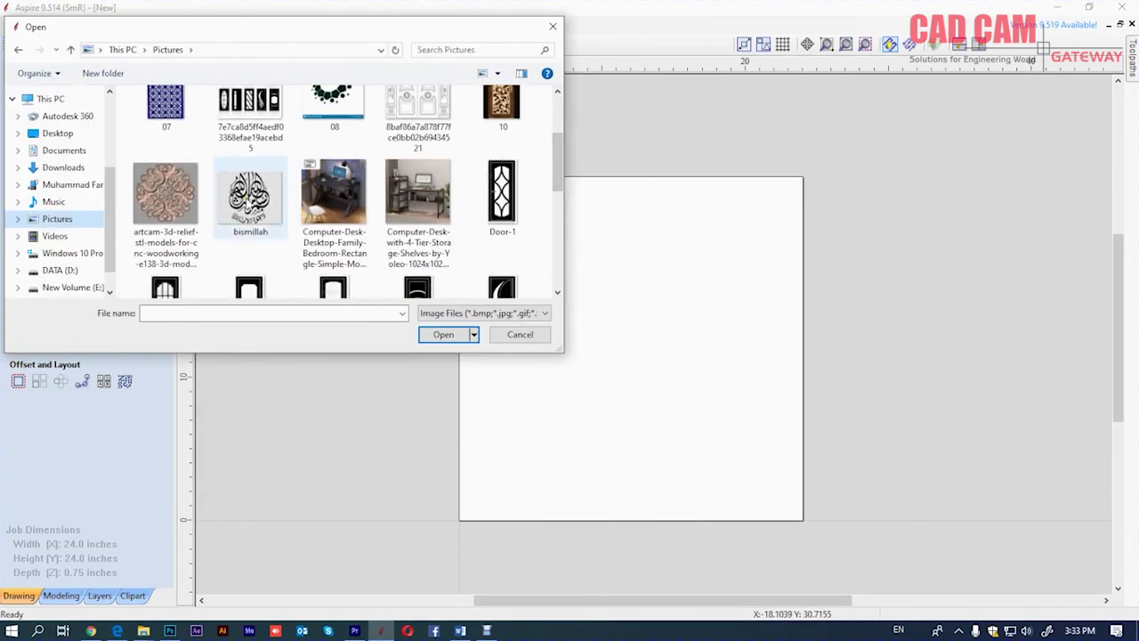
{"action": "left_click", "coordinate": [248, 197]}
{"action": "left_click", "coordinate": [443, 335]}
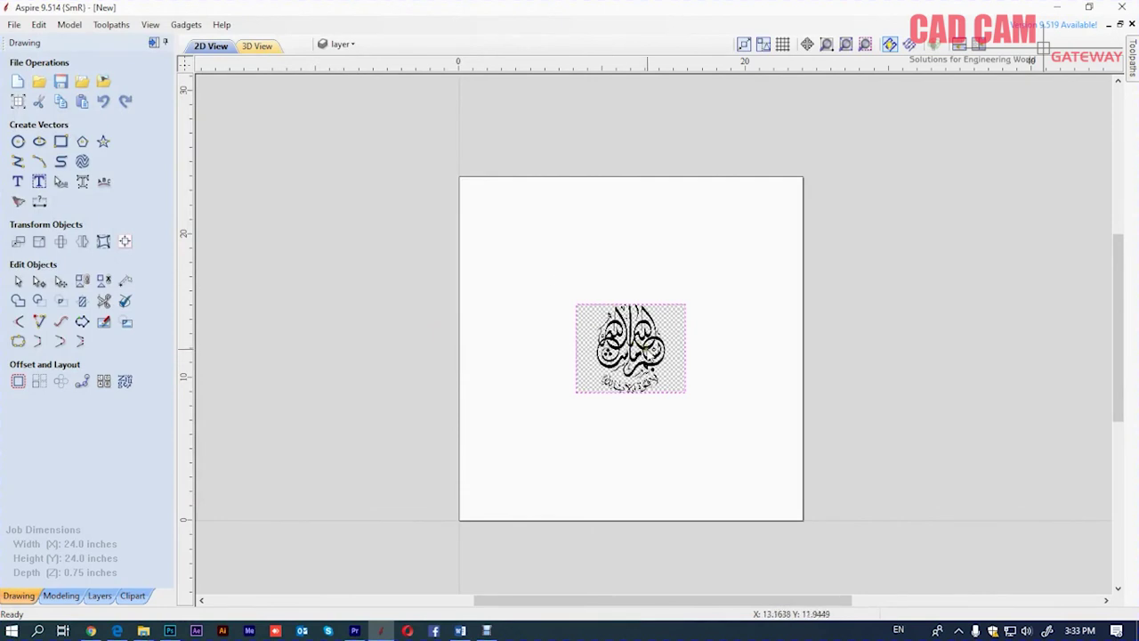
{"action": "left_click", "coordinate": [60, 280]}
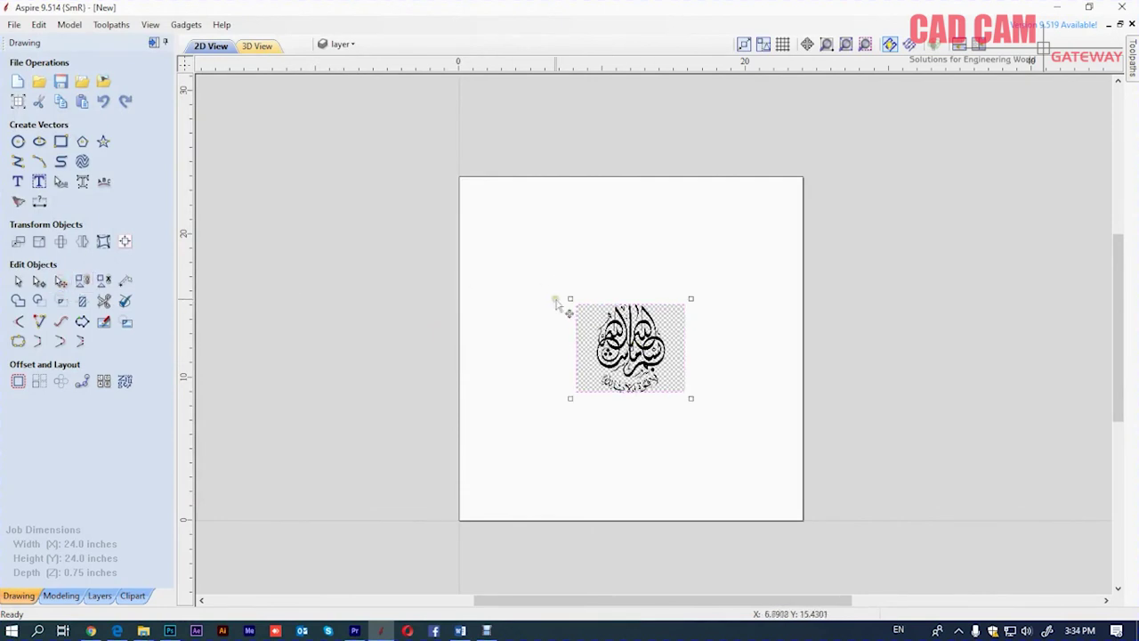
{"action": "left_click_drag", "start_coordinate": [569, 299], "coordinate": [175, 283]}
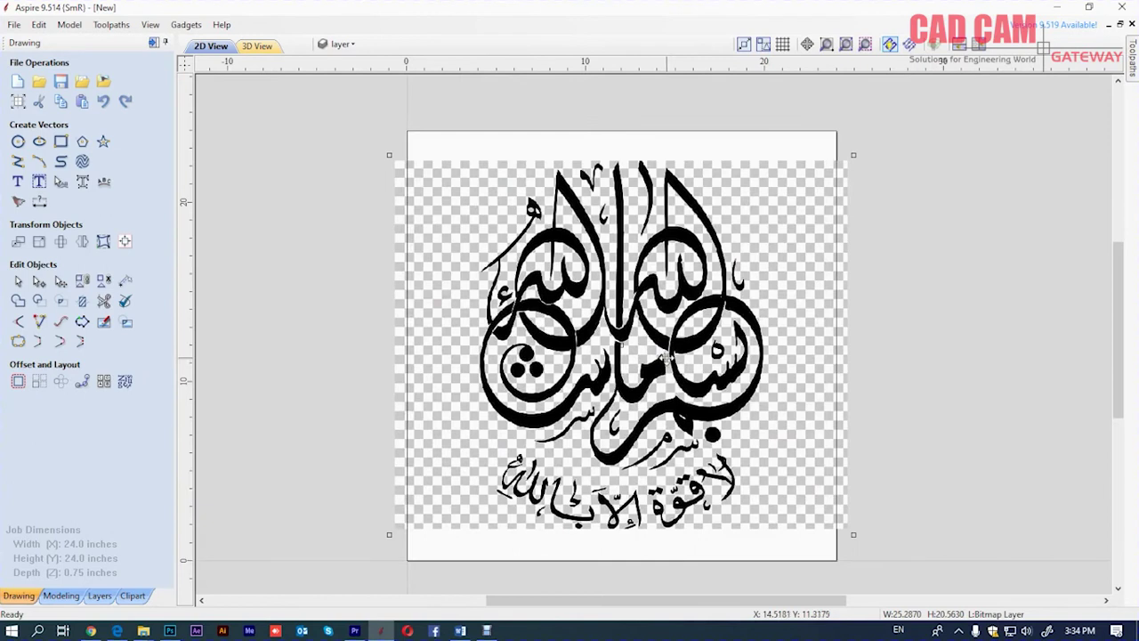
Increase the bismillah picture's contrast, fine-tune its brightness, and apply the changes
{"action": "left_click", "coordinate": [103, 321]}
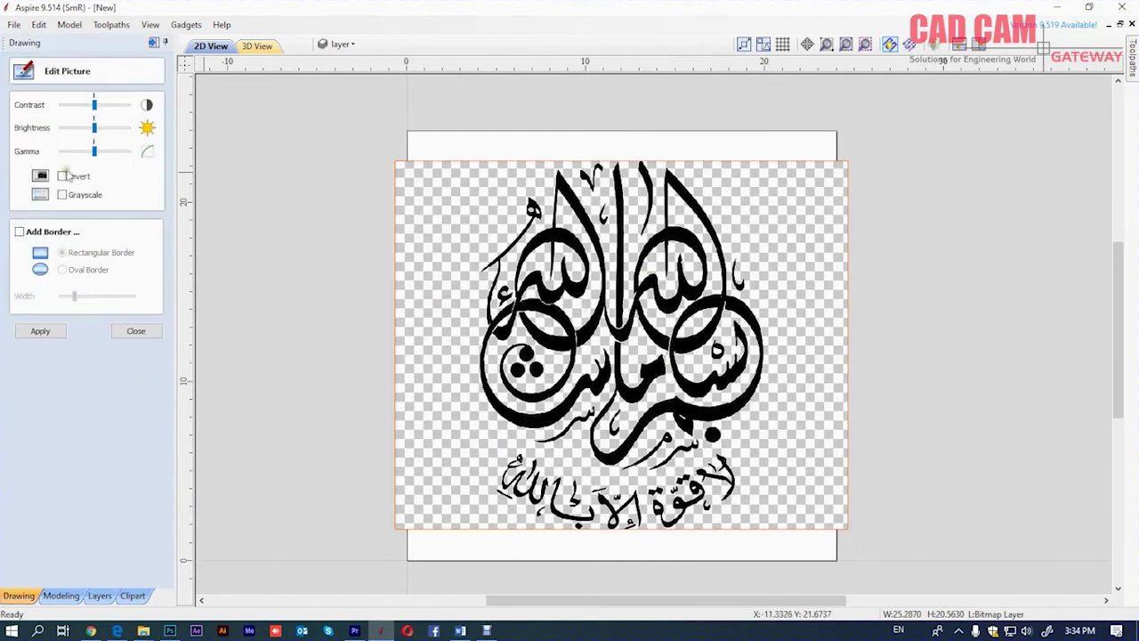
{"action": "left_click_drag", "start_coordinate": [95, 105], "coordinate": [116, 105]}
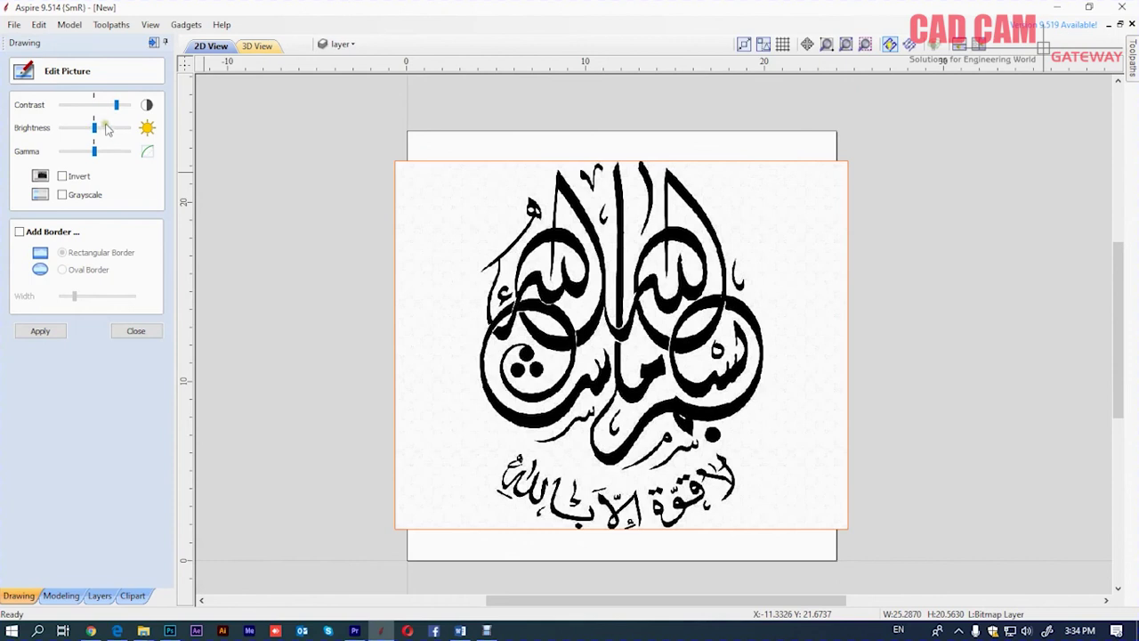
{"action": "left_click_drag", "start_coordinate": [94, 128], "coordinate": [81, 128]}
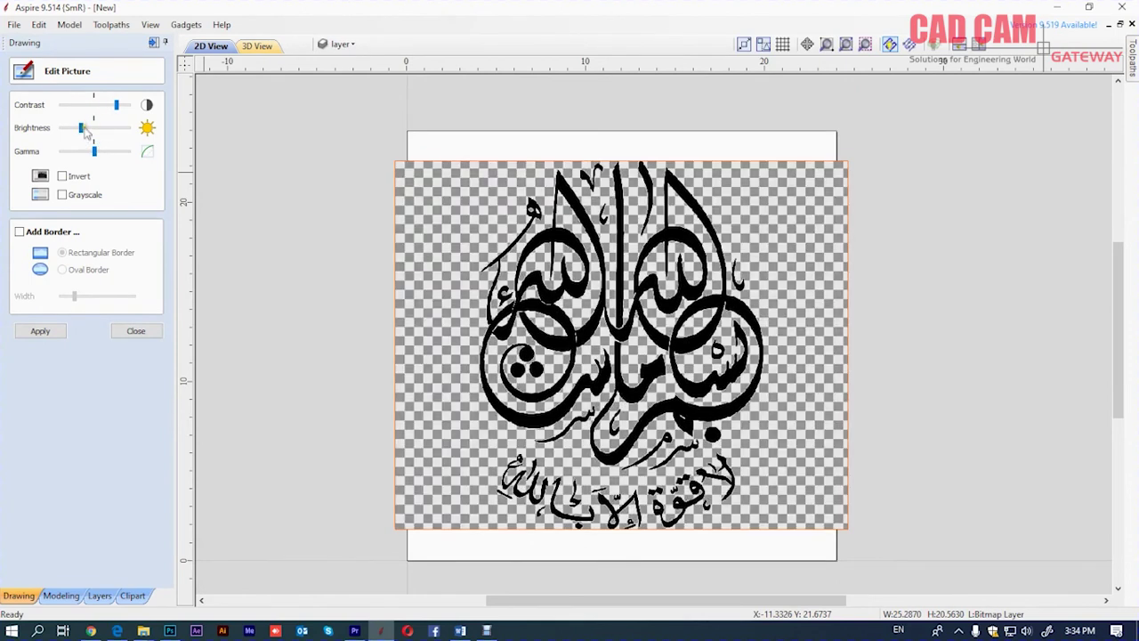
{"action": "left_click_drag", "start_coordinate": [81, 128], "coordinate": [103, 128]}
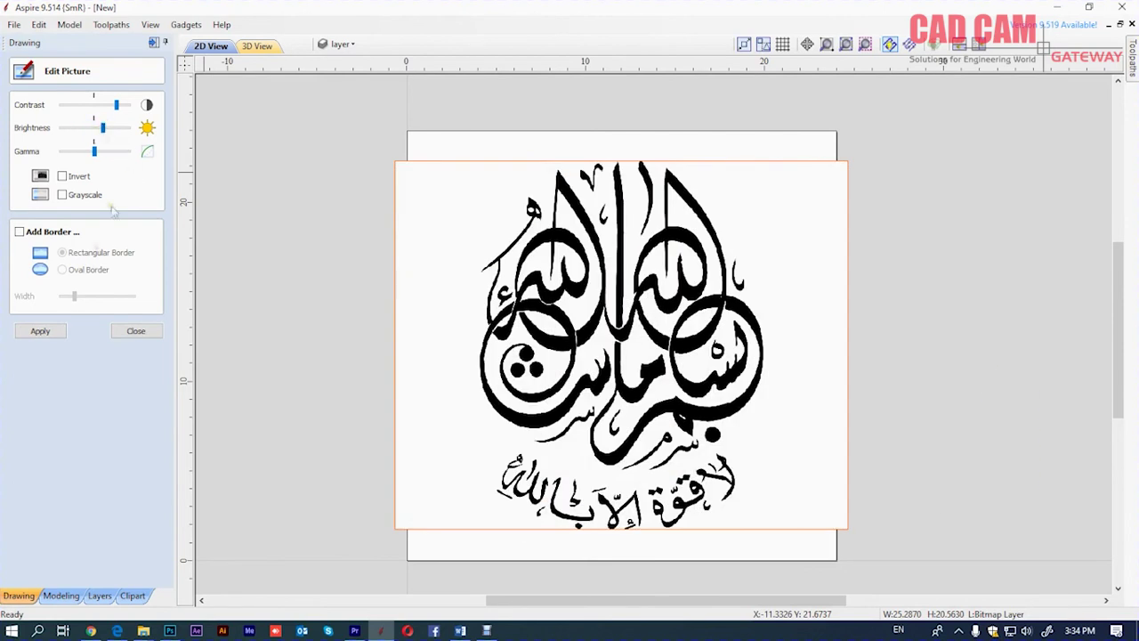
{"action": "left_click", "coordinate": [136, 331]}
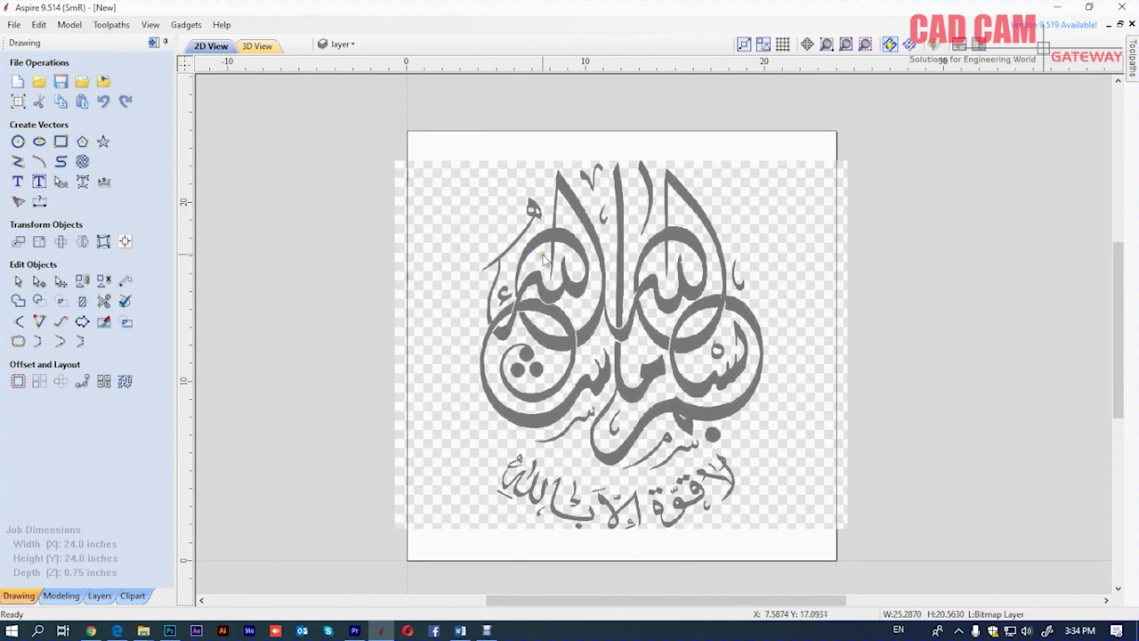
Trace the bitmap with 2 colours, black only, noise filter 5, and create the vectors
{"action": "left_click", "coordinate": [543, 249]}
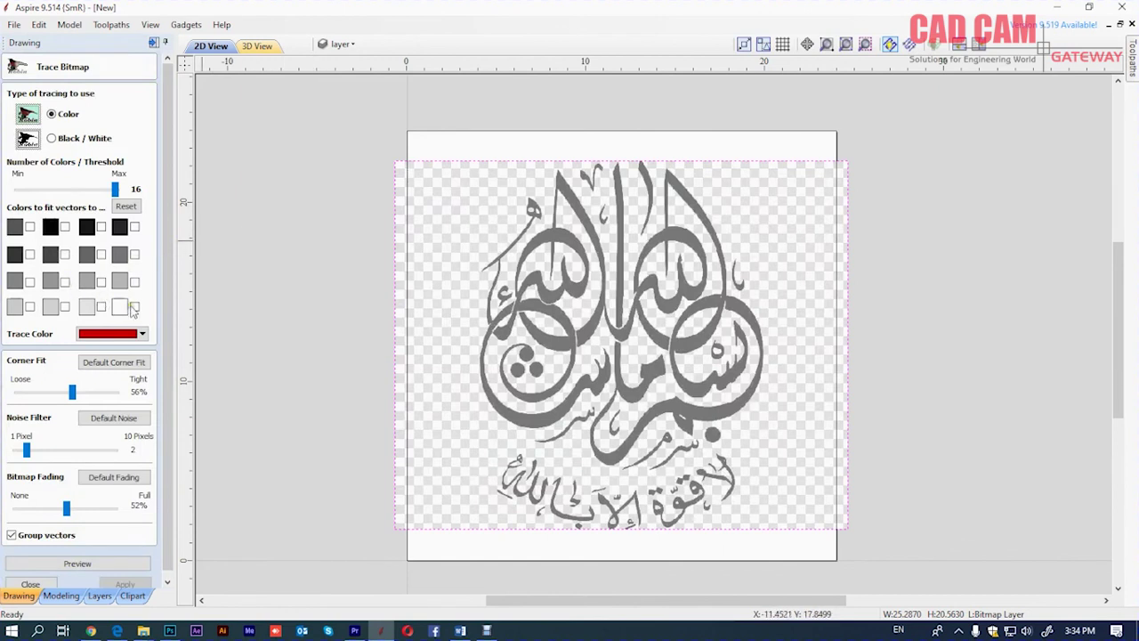
{"action": "left_click_drag", "start_coordinate": [115, 188], "coordinate": [17, 190]}
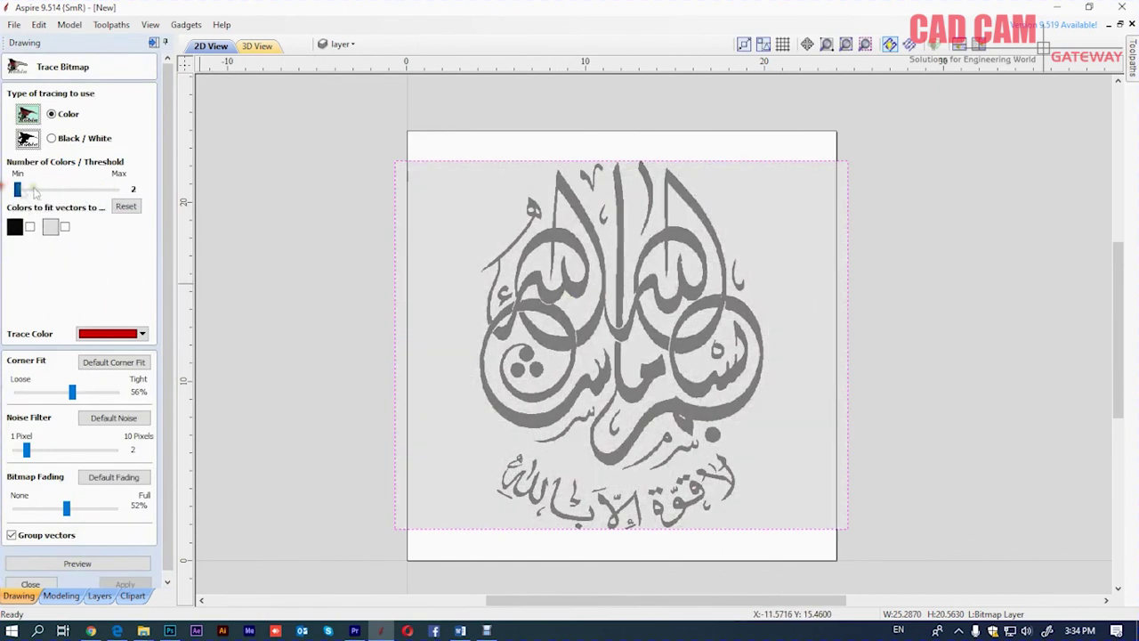
{"action": "left_click", "coordinate": [29, 227]}
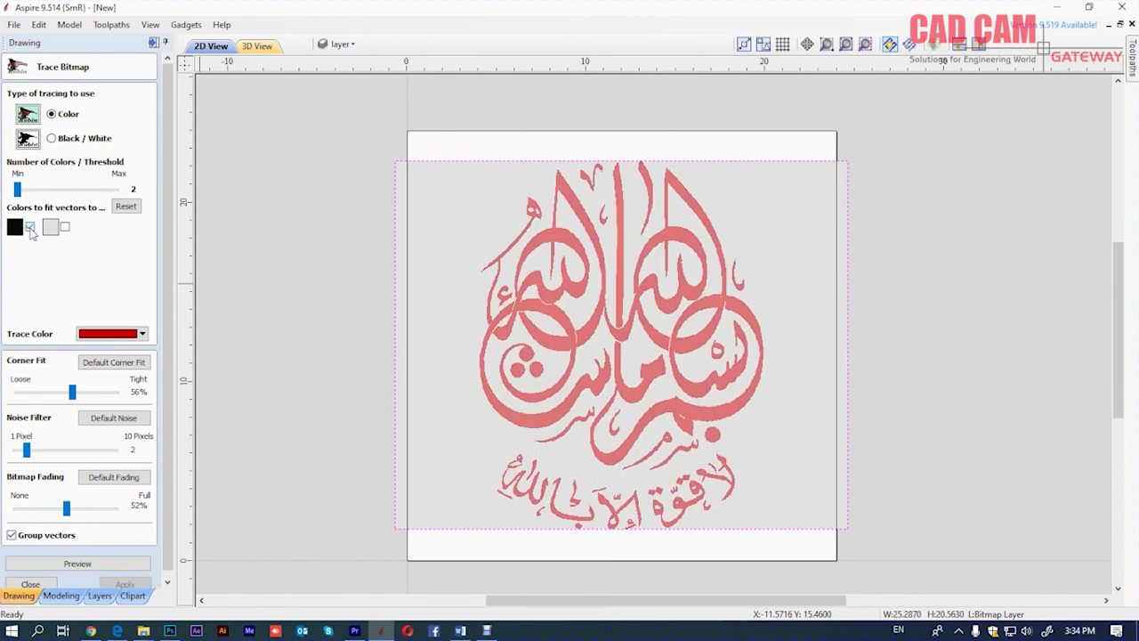
{"action": "scroll", "coordinate": [176, 294], "scroll_direction": "down", "scroll_amount": 1}
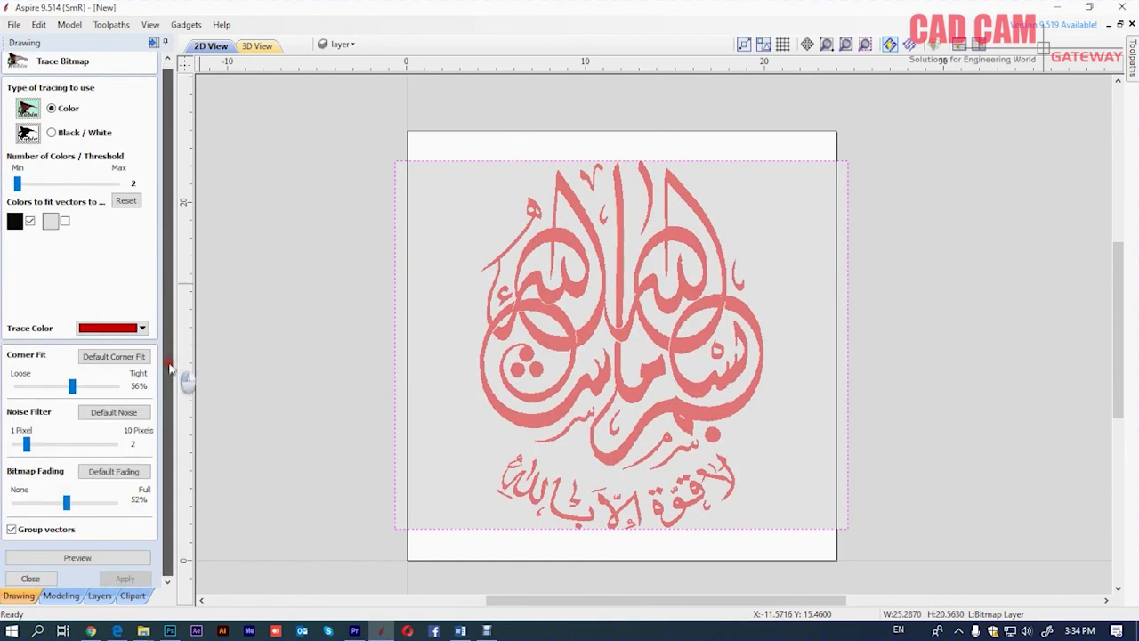
{"action": "left_click_drag", "start_coordinate": [26, 444], "coordinate": [59, 445]}
{"action": "left_click", "coordinate": [77, 557]}
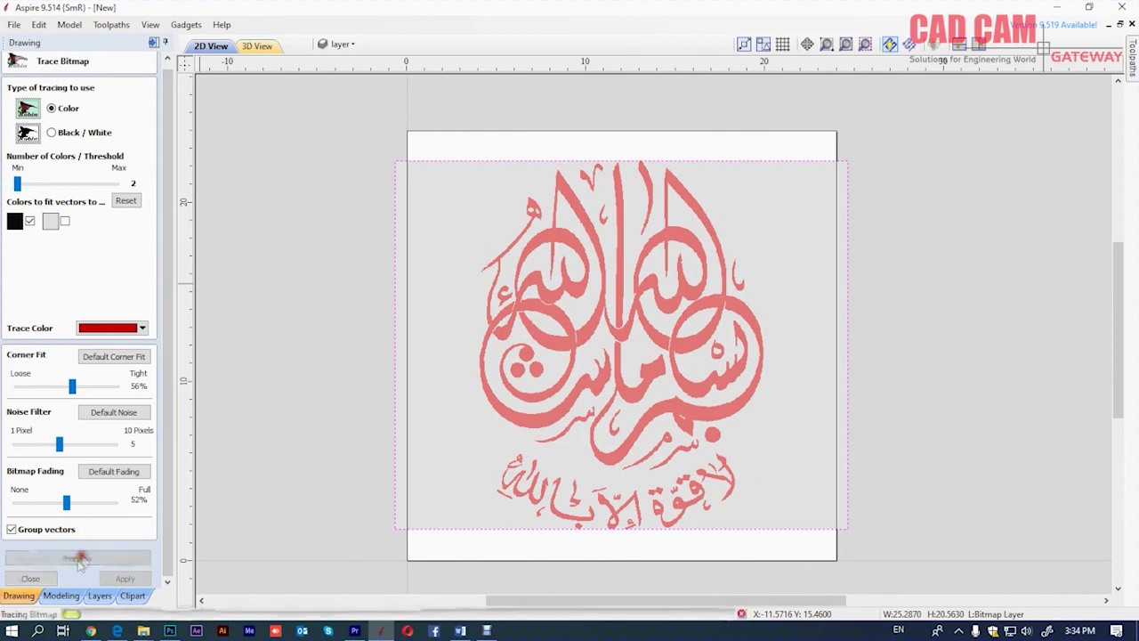
{"action": "left_click", "coordinate": [123, 579]}
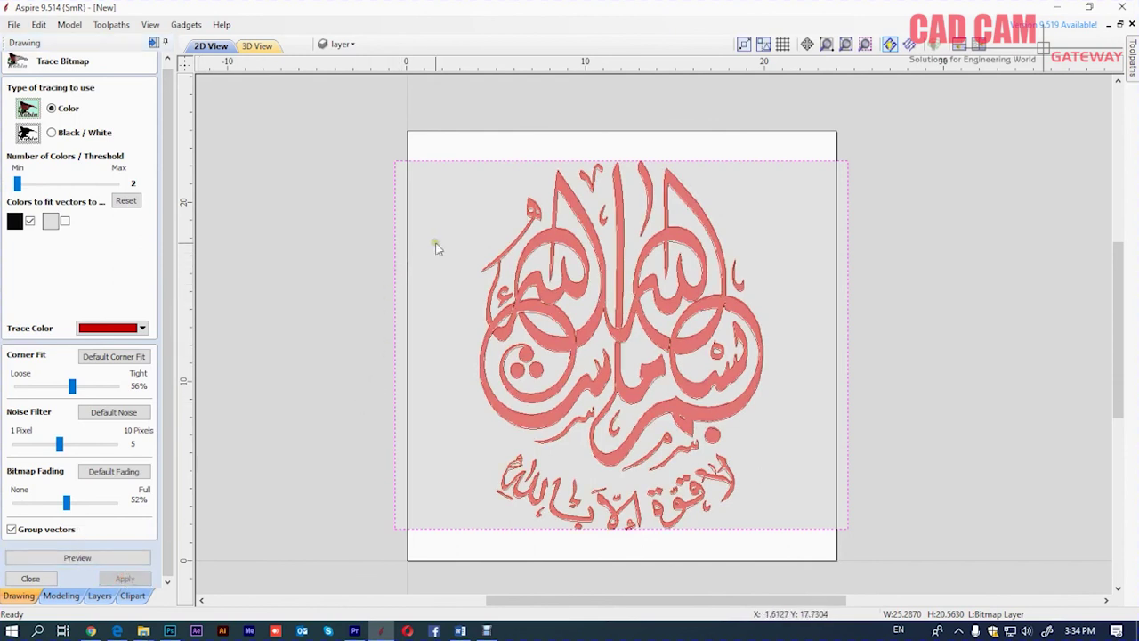
Delete the original bismillah picture so only the traced vectors remain
{"action": "left_click", "coordinate": [376, 280]}
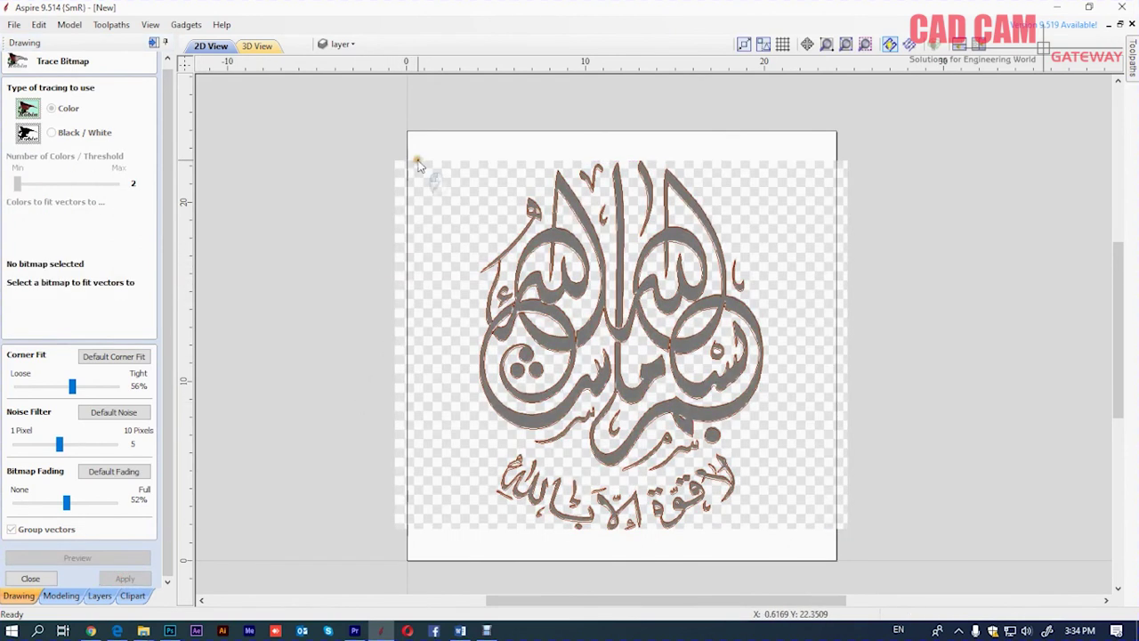
{"action": "left_click", "coordinate": [420, 168]}
{"action": "key", "text": "Delete"}
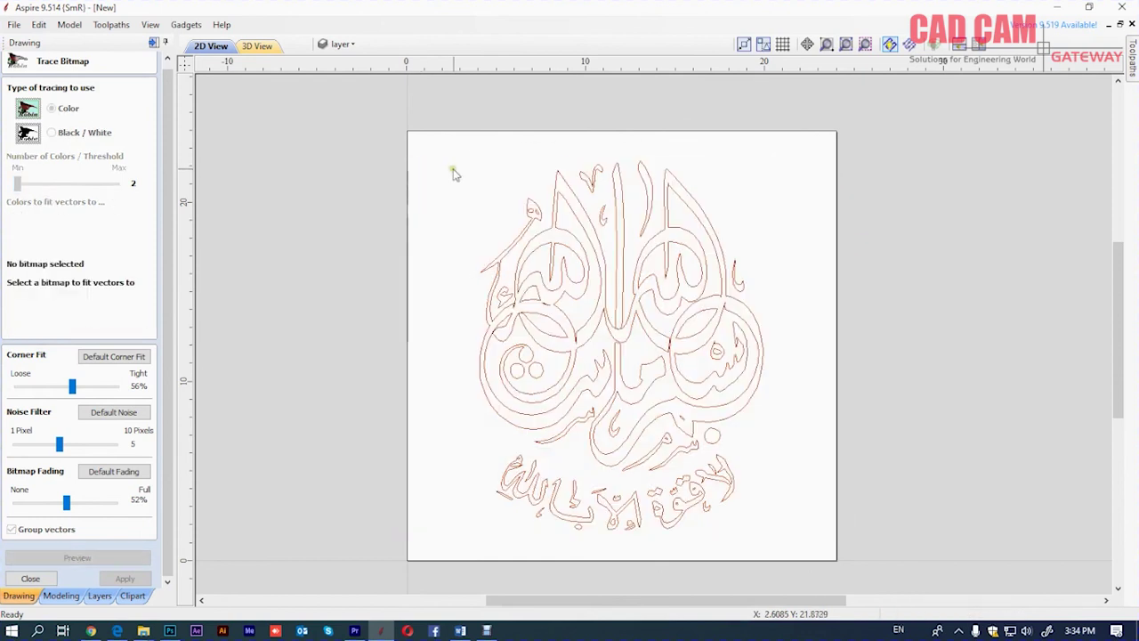
{"action": "left_click", "coordinate": [30, 578]}
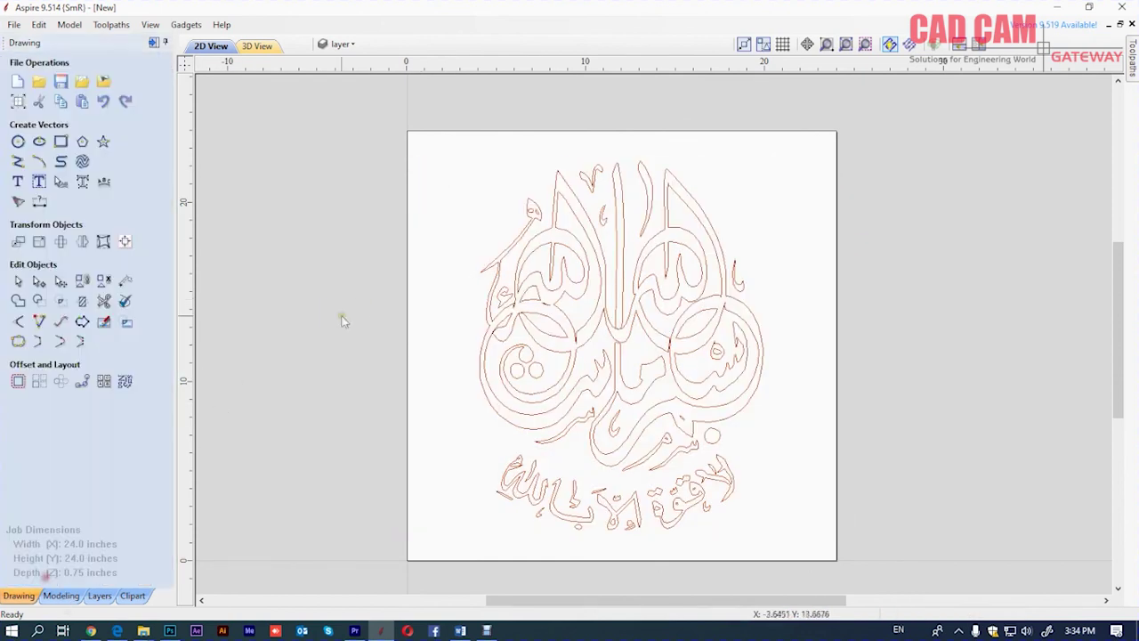
Select and deselect the traced vectors while zooming in and out to inspect them
{"action": "left_click", "coordinate": [628, 214]}
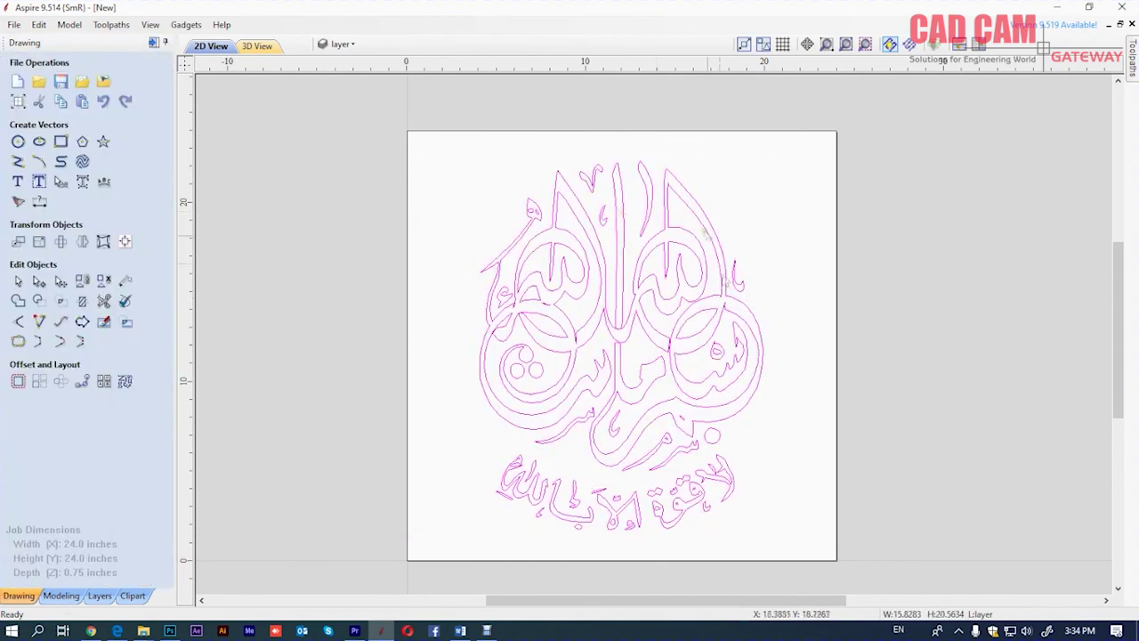
{"action": "left_click", "coordinate": [791, 432]}
{"action": "scroll", "coordinate": [681, 343], "scroll_direction": "up", "scroll_amount": 5}
{"action": "scroll", "coordinate": [681, 343], "scroll_direction": "down", "scroll_amount": 4}
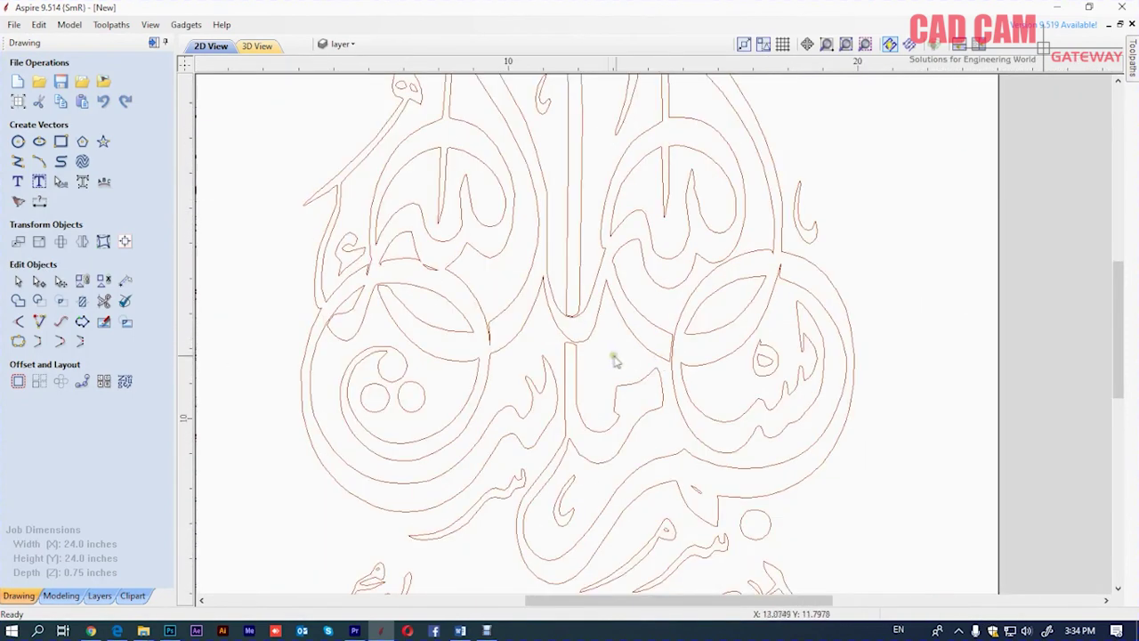
{"action": "scroll", "coordinate": [621, 361], "scroll_direction": "up", "scroll_amount": 2}
{"action": "scroll", "coordinate": [572, 326], "scroll_direction": "up", "scroll_amount": 3}
{"action": "scroll", "coordinate": [567, 300], "scroll_direction": "down", "scroll_amount": 2}
{"action": "scroll", "coordinate": [552, 282], "scroll_direction": "down", "scroll_amount": 1}
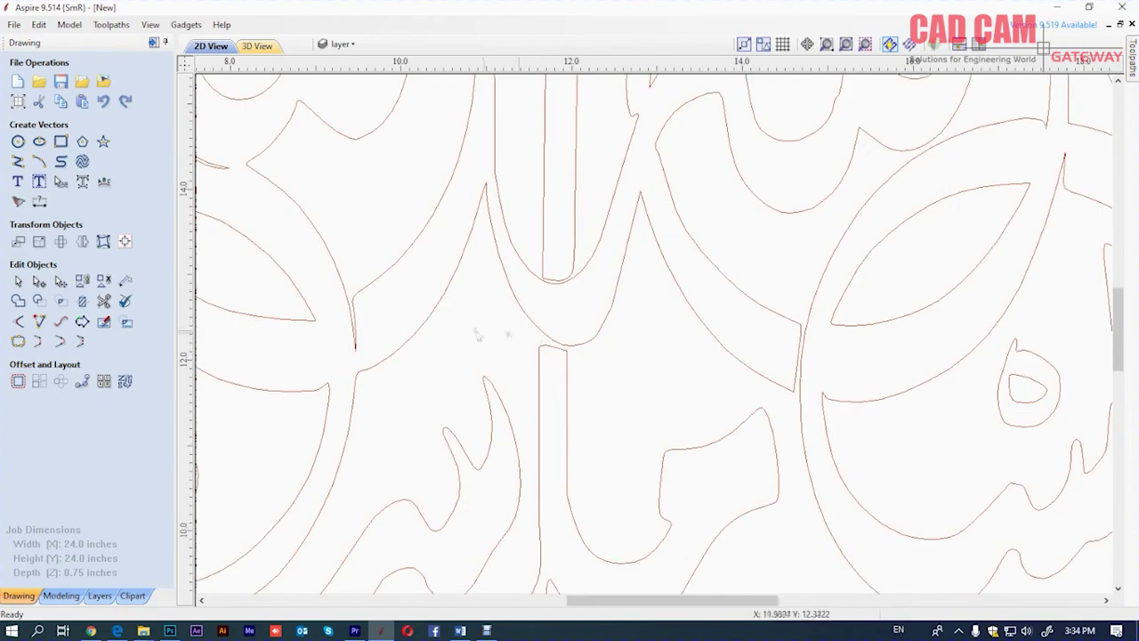
{"action": "scroll", "coordinate": [458, 370], "scroll_direction": "down", "scroll_amount": 3}
{"action": "scroll", "coordinate": [382, 307], "scroll_direction": "up", "scroll_amount": 3}
{"action": "scroll", "coordinate": [383, 307], "scroll_direction": "down", "scroll_amount": 1}
{"action": "scroll", "coordinate": [383, 307], "scroll_direction": "down", "scroll_amount": 3}
{"action": "scroll", "coordinate": [383, 307], "scroll_direction": "down", "scroll_amount": 1}
{"action": "scroll", "coordinate": [392, 298], "scroll_direction": "up", "scroll_amount": 1}
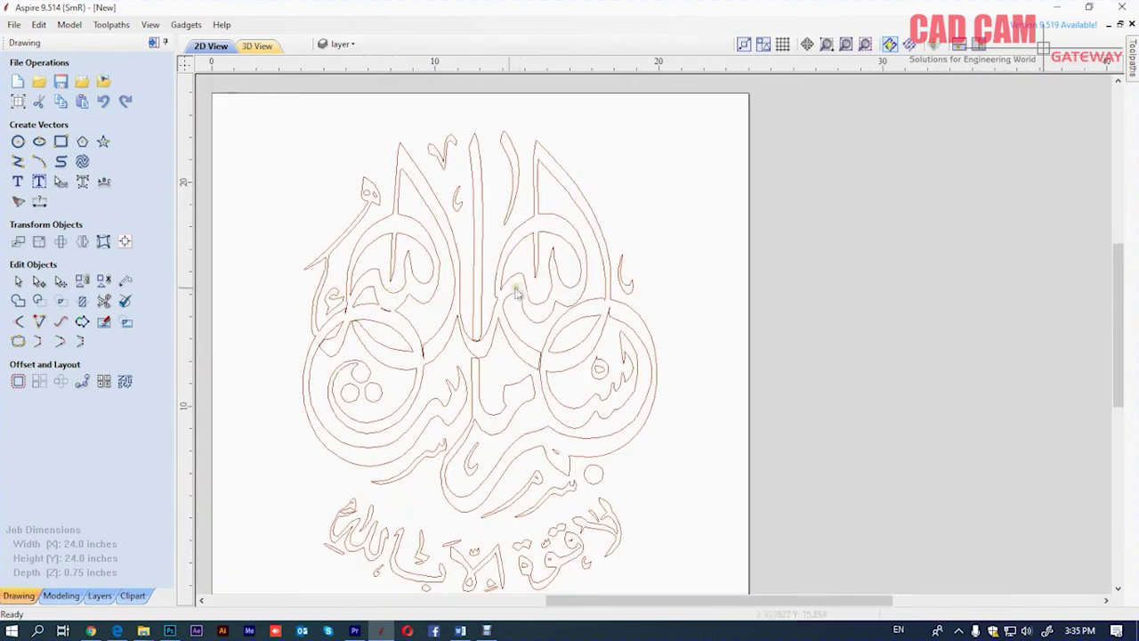
Isolate the small stray stroke from the calligraphy outline and move it
{"action": "left_click", "coordinate": [524, 285]}
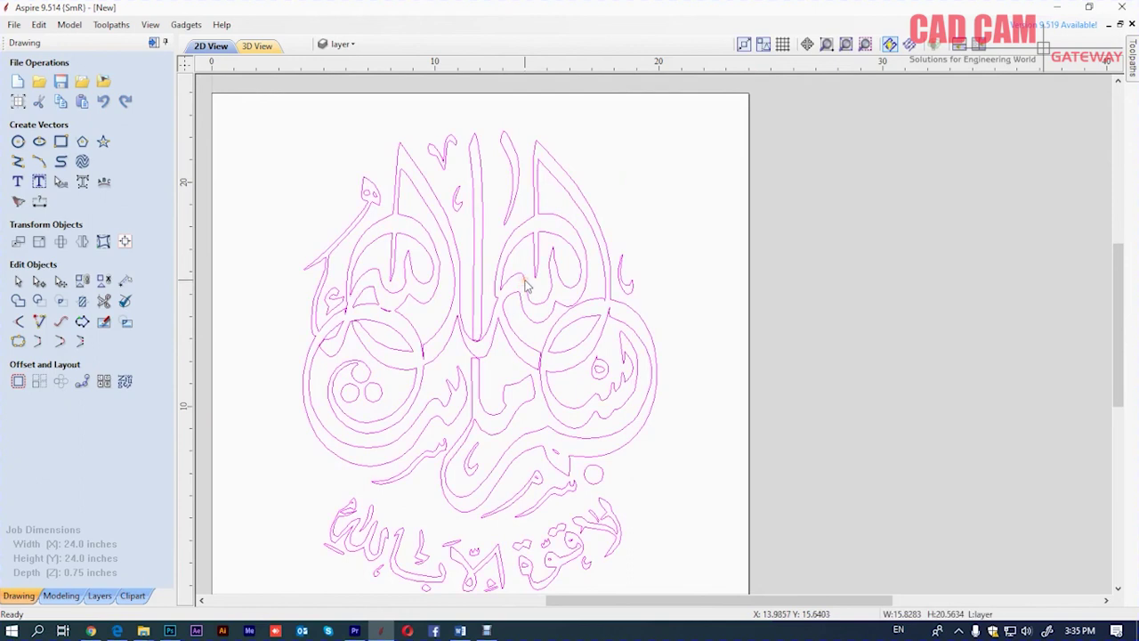
{"action": "left_click", "coordinate": [682, 257]}
{"action": "left_click", "coordinate": [629, 284]}
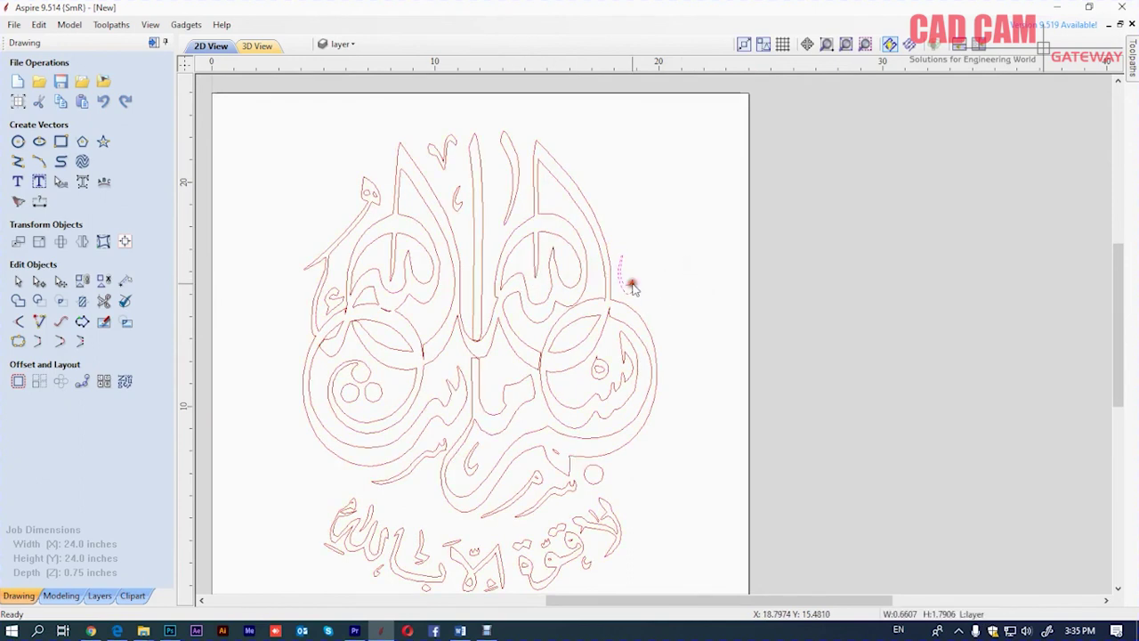
{"action": "left_click_drag", "start_coordinate": [507, 158], "coordinate": [457, 187]}
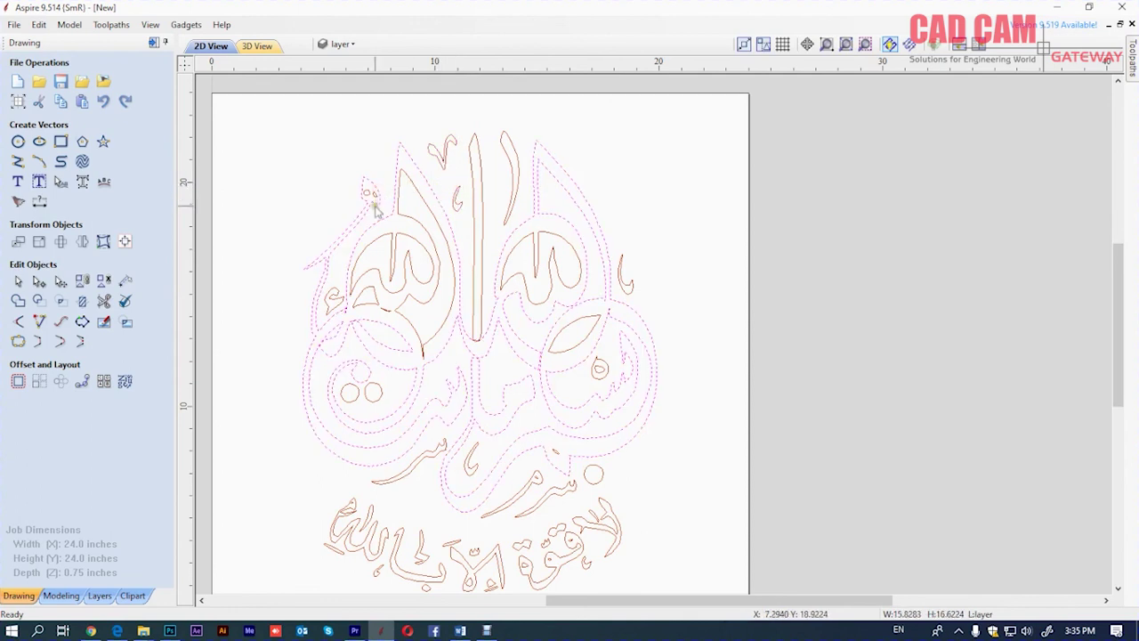
Check individual letter outlines, then window-select all the calligraphy vectors
{"action": "left_click", "coordinate": [406, 238]}
{"action": "left_click", "coordinate": [406, 217]}
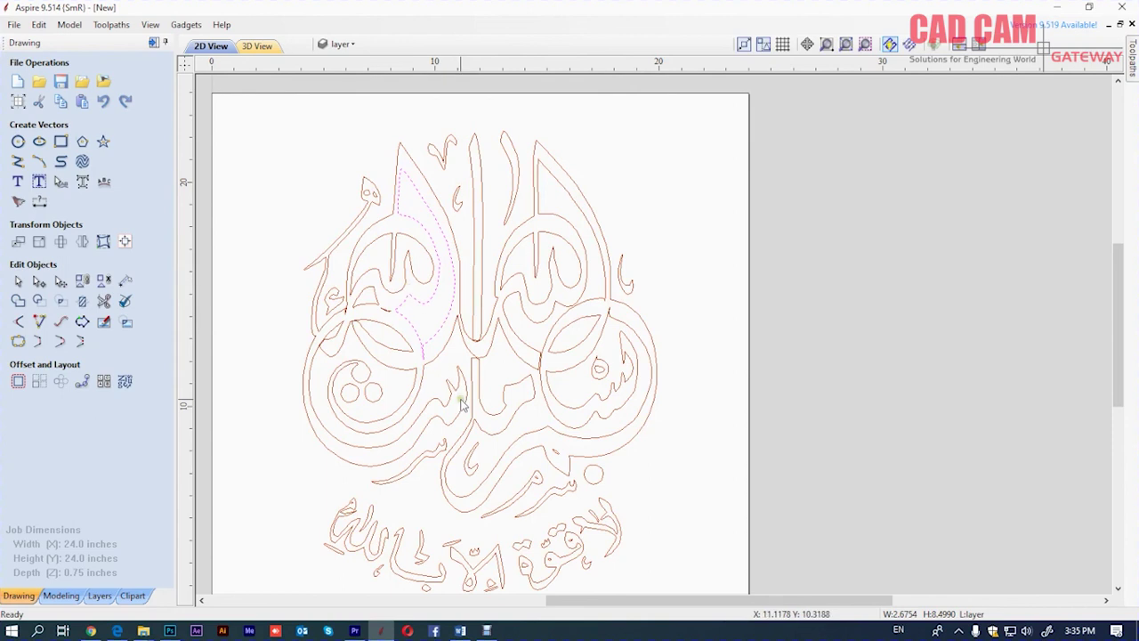
{"action": "left_click", "coordinate": [434, 357]}
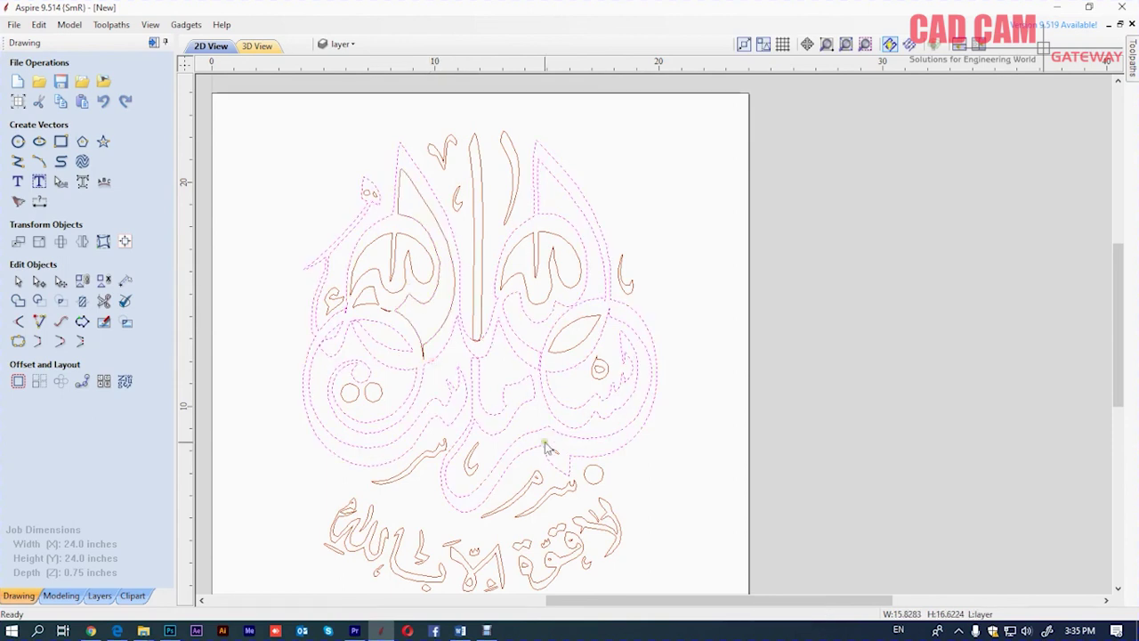
{"action": "left_click", "coordinate": [441, 570]}
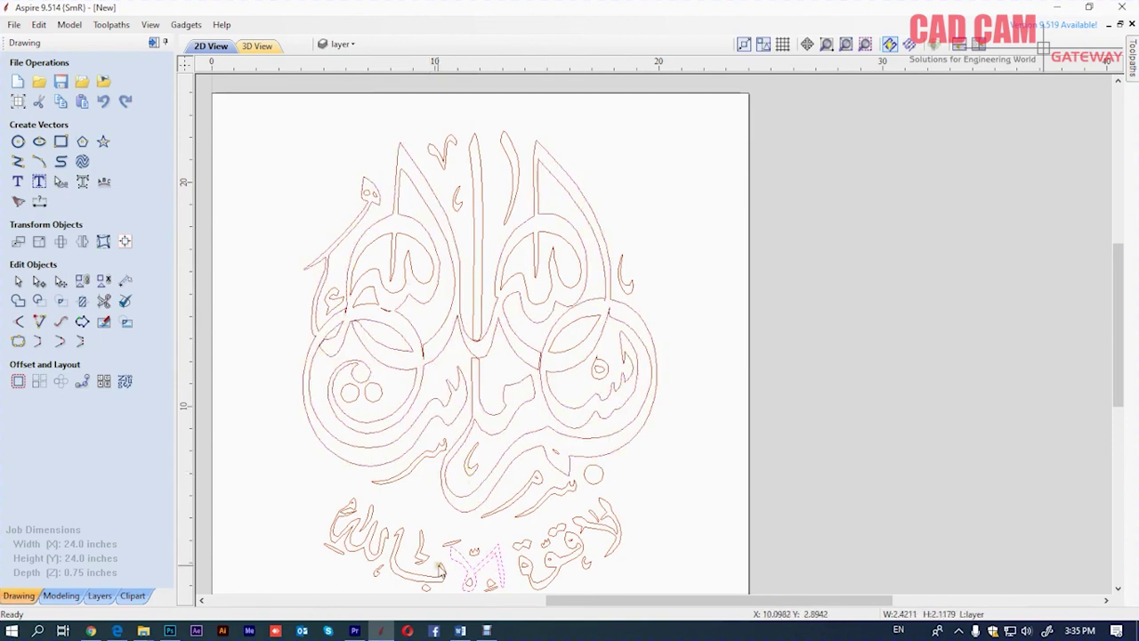
{"action": "scroll", "coordinate": [654, 480], "scroll_direction": "down", "scroll_amount": 2}
{"action": "scroll", "coordinate": [525, 374], "scroll_direction": "down", "scroll_amount": 2}
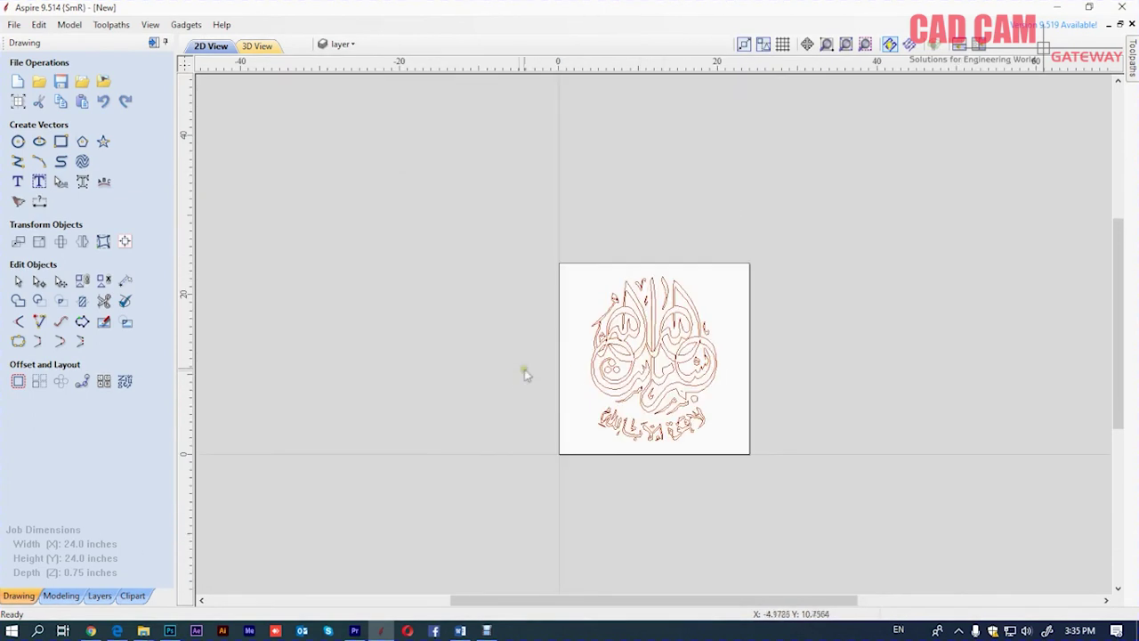
{"action": "scroll", "coordinate": [534, 267], "scroll_direction": "up", "scroll_amount": 1}
{"action": "left_click_drag", "start_coordinate": [549, 231], "coordinate": [796, 554]}
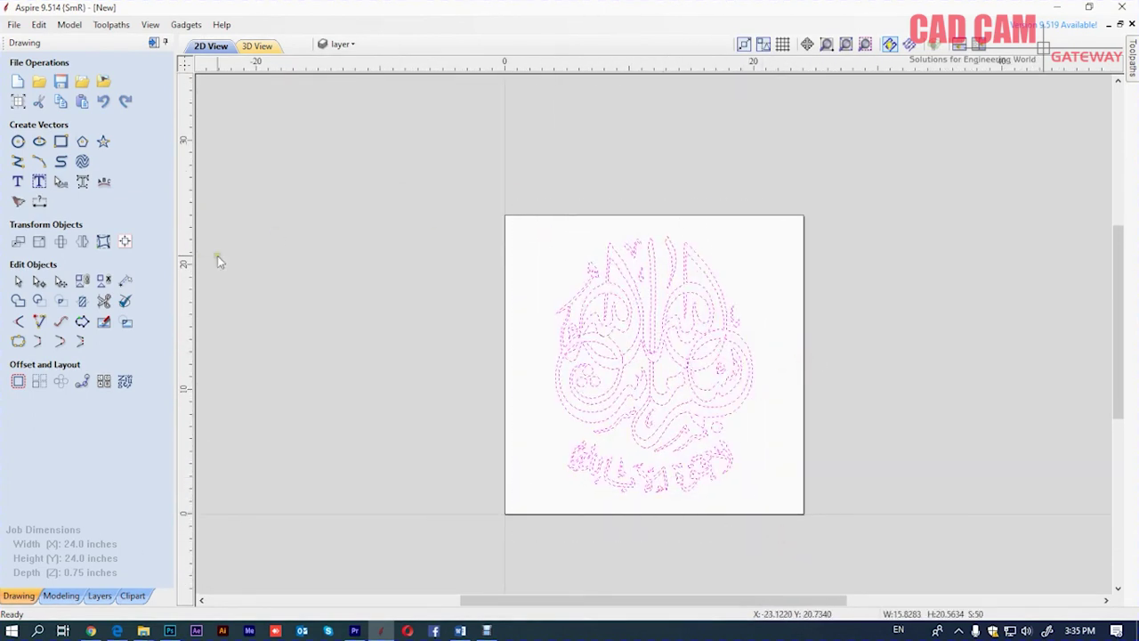
{"action": "left_click", "coordinate": [126, 382]}
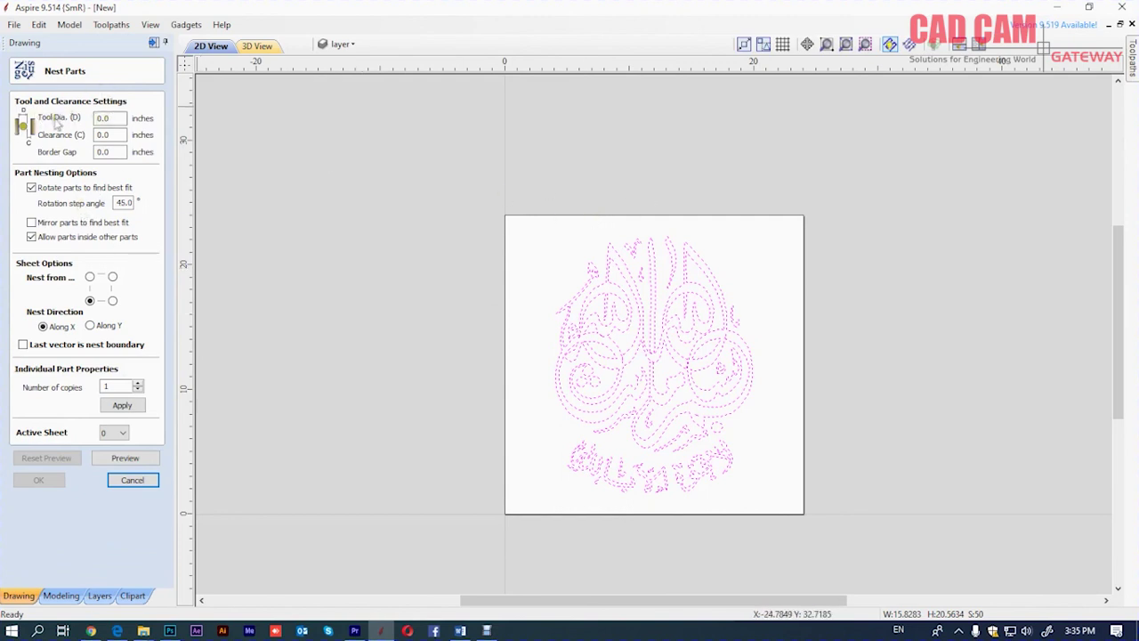
Set nesting tool diameter and clearance to 0.125 inch and border gap to 0.25 inch
{"action": "left_click_drag", "start_coordinate": [119, 118], "coordinate": [31, 118]}
{"action": "left_click_drag", "start_coordinate": [123, 134], "coordinate": [96, 133]}
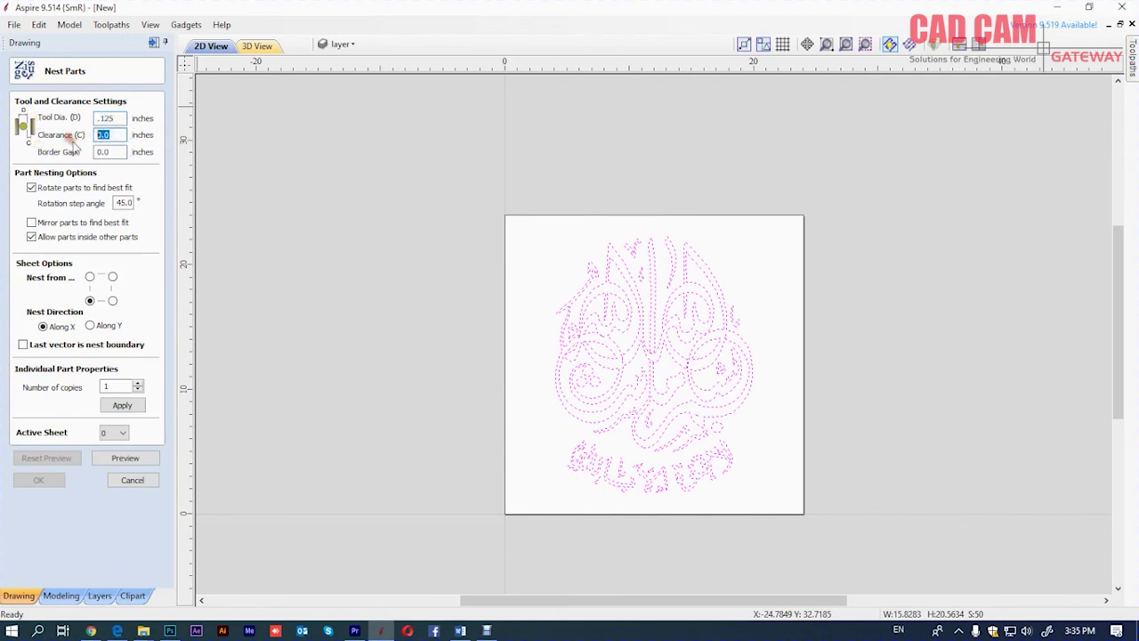
{"action": "type", "text": ".125"}
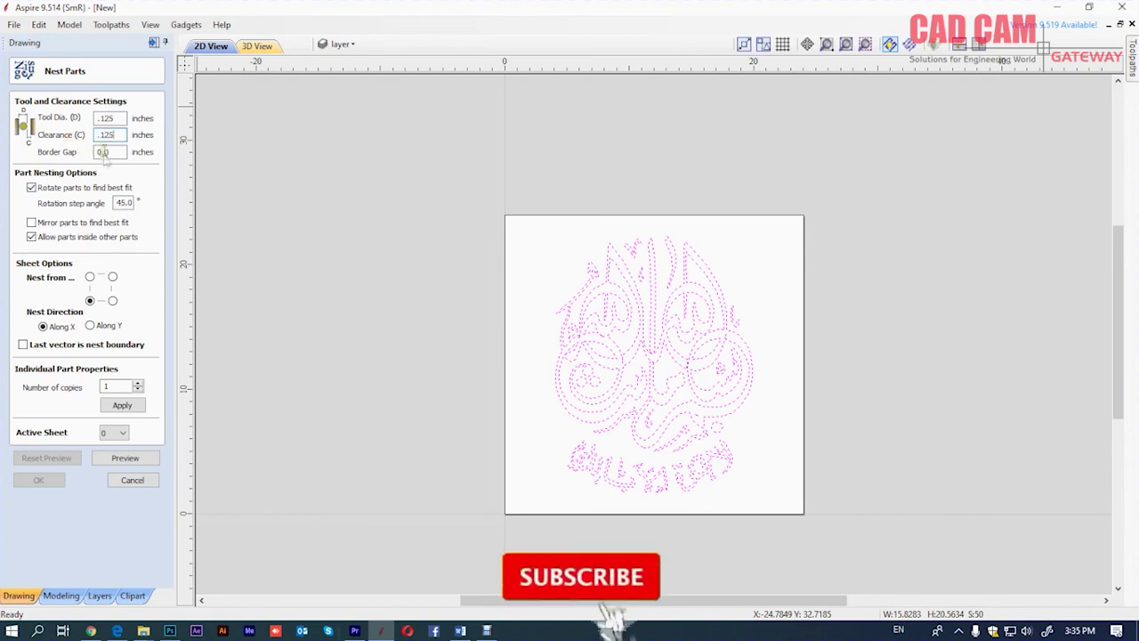
{"action": "left_click_drag", "start_coordinate": [125, 151], "coordinate": [66, 152]}
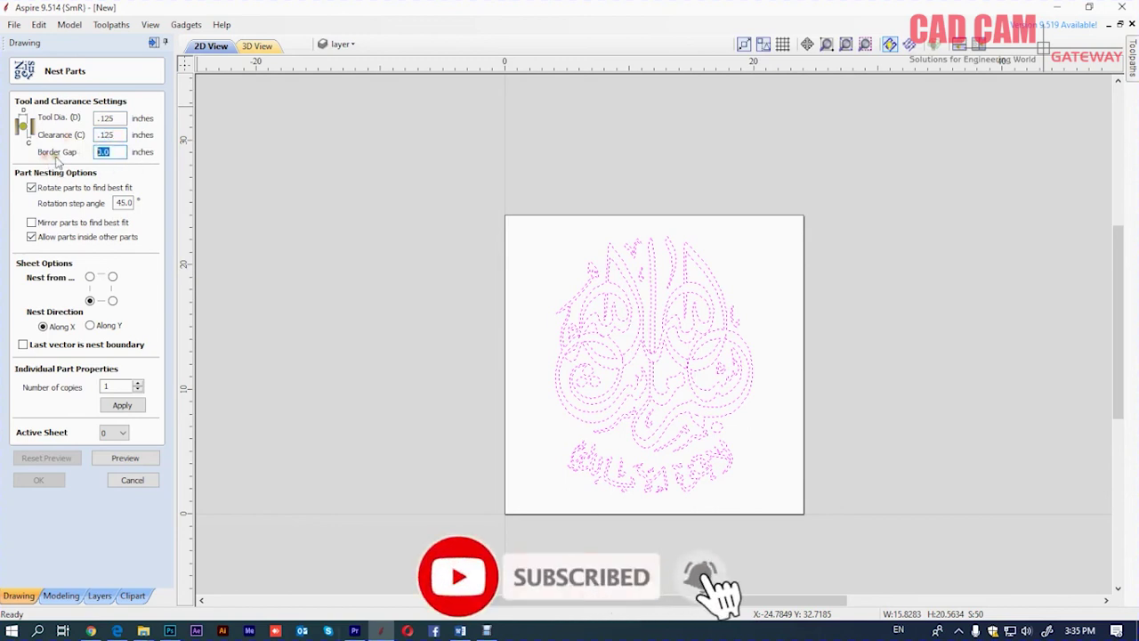
{"action": "type", "text": ".25"}
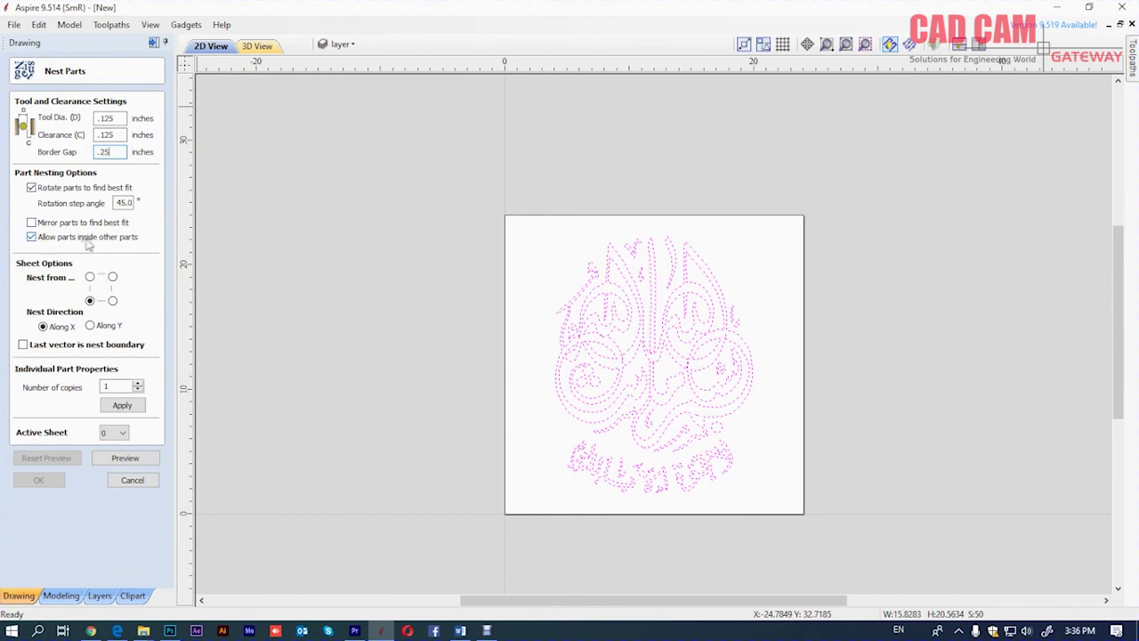
{"action": "left_click", "coordinate": [29, 243]}
Nest the parts from the bottom-left corner along Y and accept the lower-half layout
{"action": "left_click", "coordinate": [90, 301]}
{"action": "left_click", "coordinate": [121, 405]}
{"action": "left_click", "coordinate": [127, 458]}
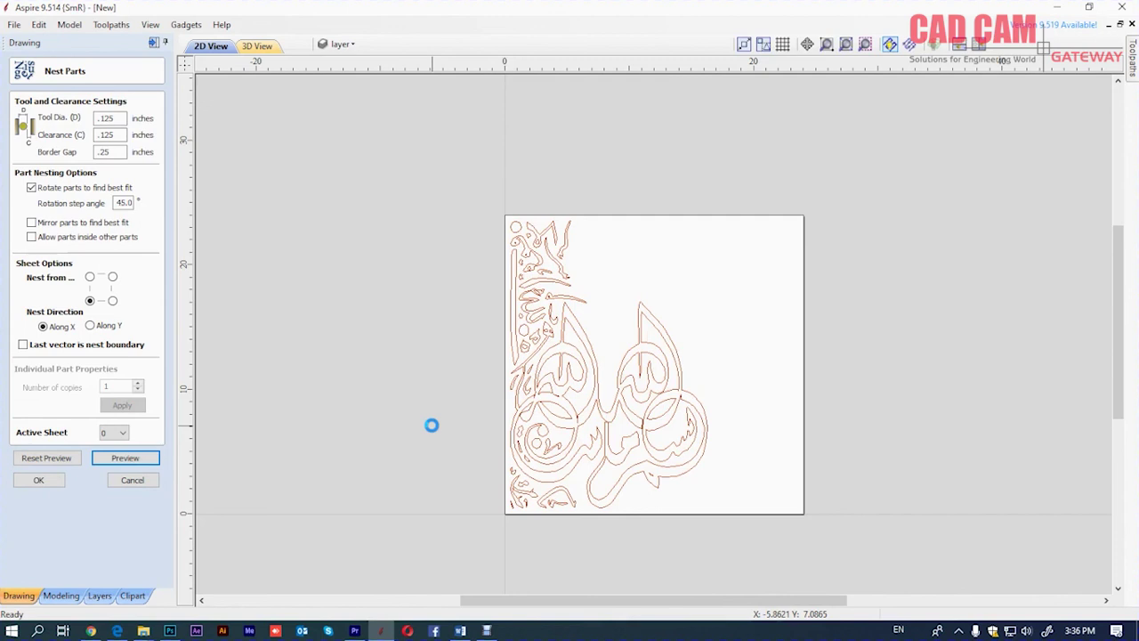
{"action": "left_click", "coordinate": [90, 325]}
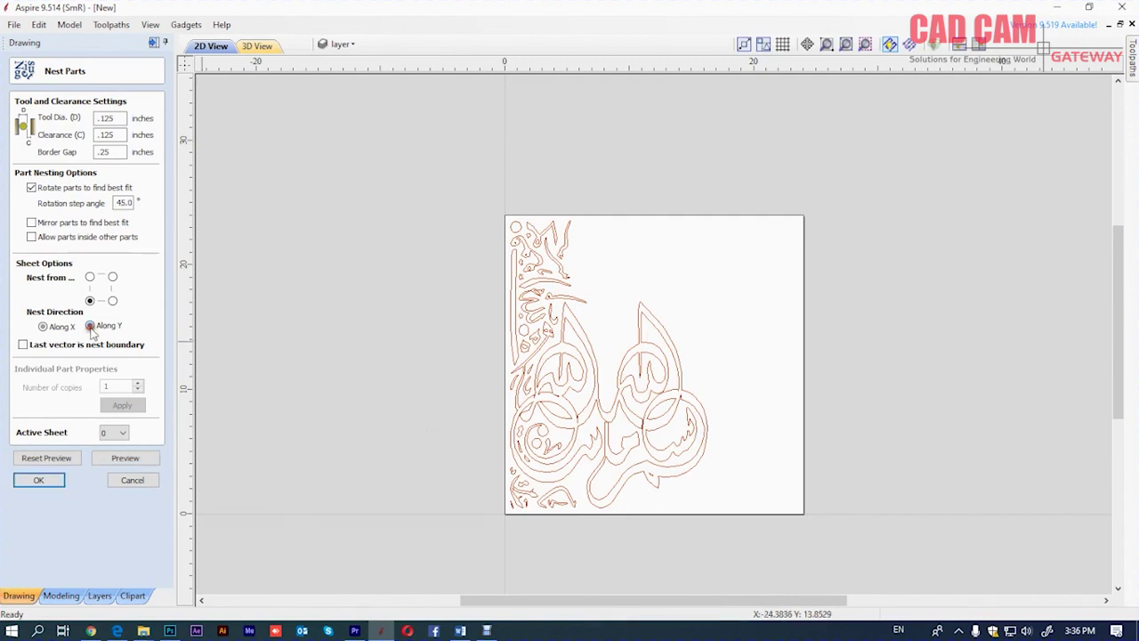
{"action": "left_click", "coordinate": [114, 458]}
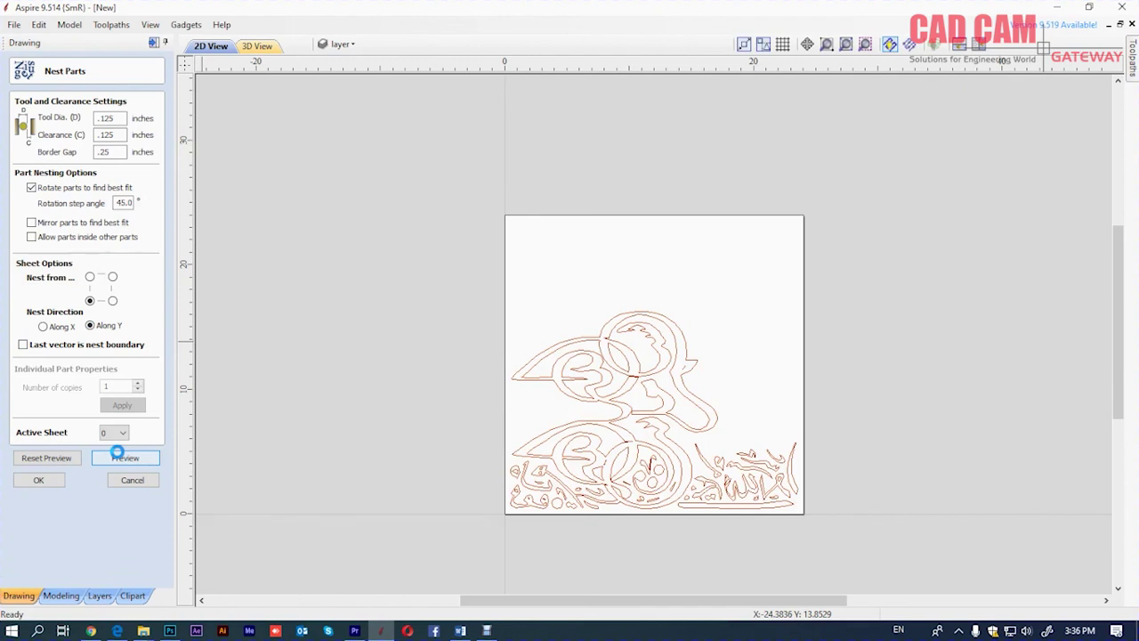
{"action": "left_click", "coordinate": [45, 479]}
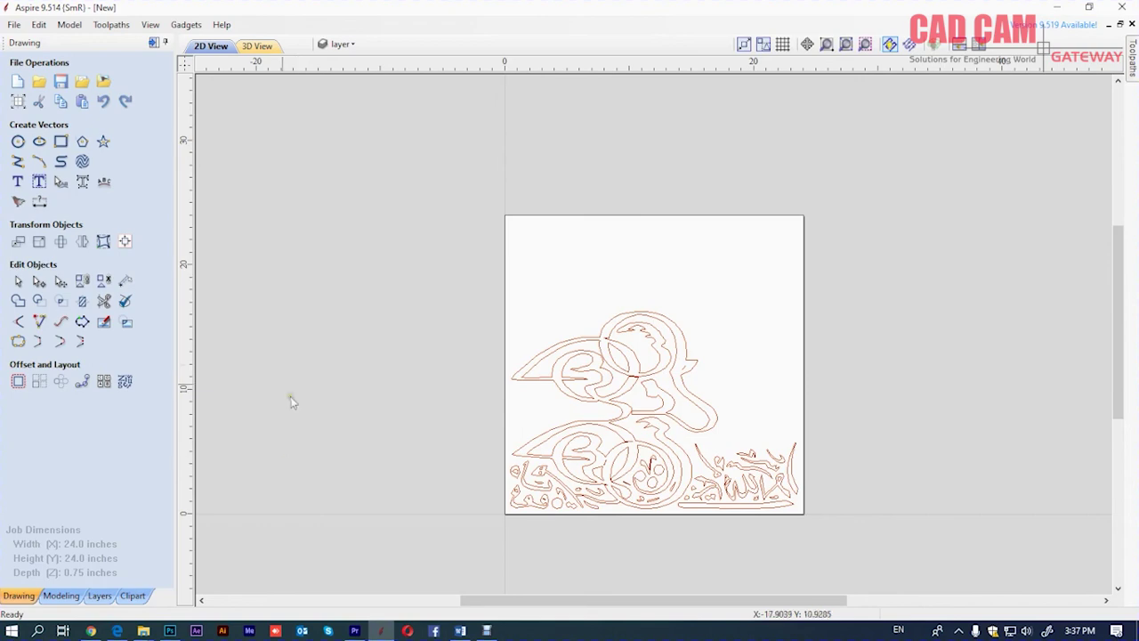
Start a new 2D profile toolpath for the nested calligraphy
{"action": "scroll", "coordinate": [675, 492], "scroll_direction": "up", "scroll_amount": 2}
{"action": "scroll", "coordinate": [674, 493], "scroll_direction": "up", "scroll_amount": 2}
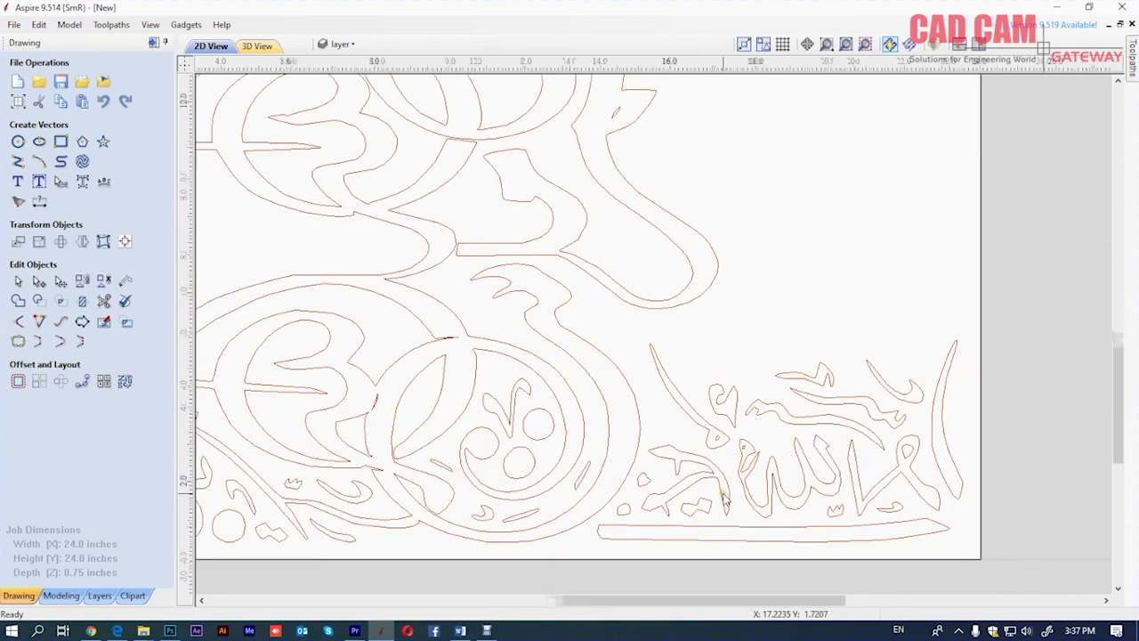
{"action": "scroll", "coordinate": [719, 499], "scroll_direction": "up", "scroll_amount": 1}
{"action": "scroll", "coordinate": [652, 478], "scroll_direction": "down", "scroll_amount": 1}
{"action": "scroll", "coordinate": [652, 478], "scroll_direction": "down", "scroll_amount": 3}
{"action": "scroll", "coordinate": [611, 465], "scroll_direction": "up", "scroll_amount": 1}
{"action": "scroll", "coordinate": [720, 471], "scroll_direction": "up", "scroll_amount": 1}
{"action": "scroll", "coordinate": [720, 471], "scroll_direction": "down", "scroll_amount": 2}
{"action": "scroll", "coordinate": [687, 469], "scroll_direction": "down", "scroll_amount": 2}
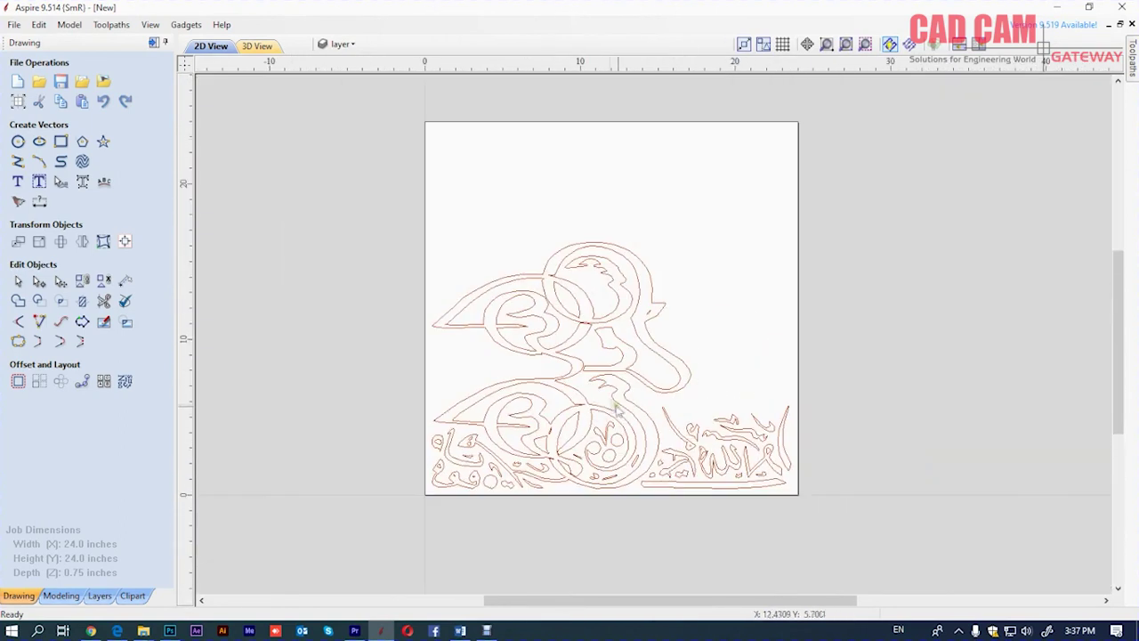
{"action": "left_click", "coordinate": [153, 43]}
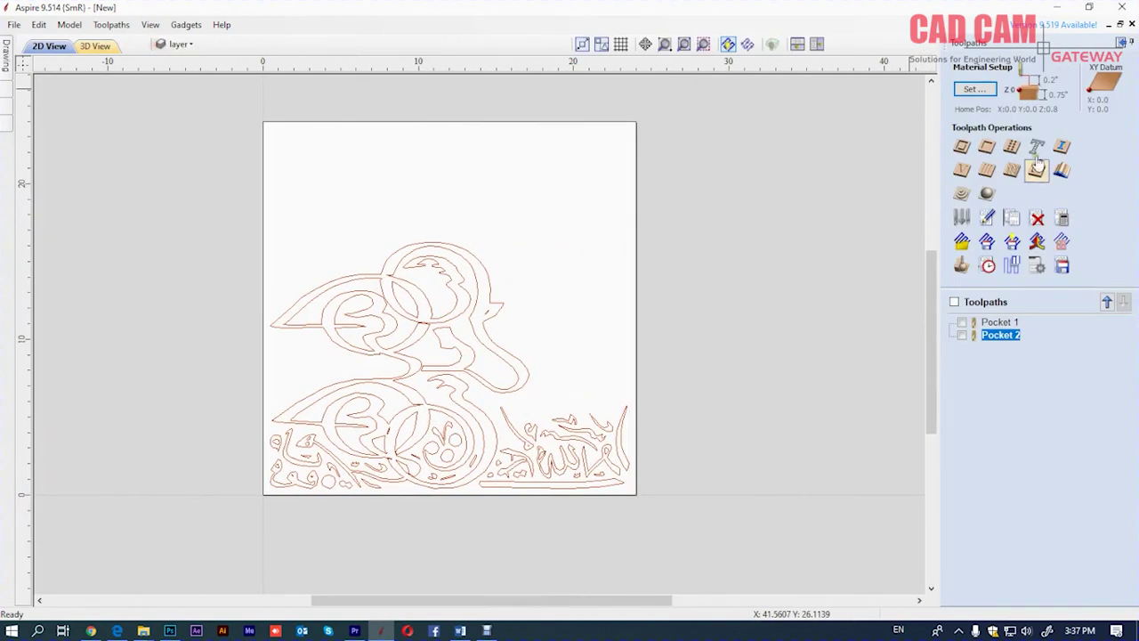
{"action": "left_click", "coordinate": [962, 146]}
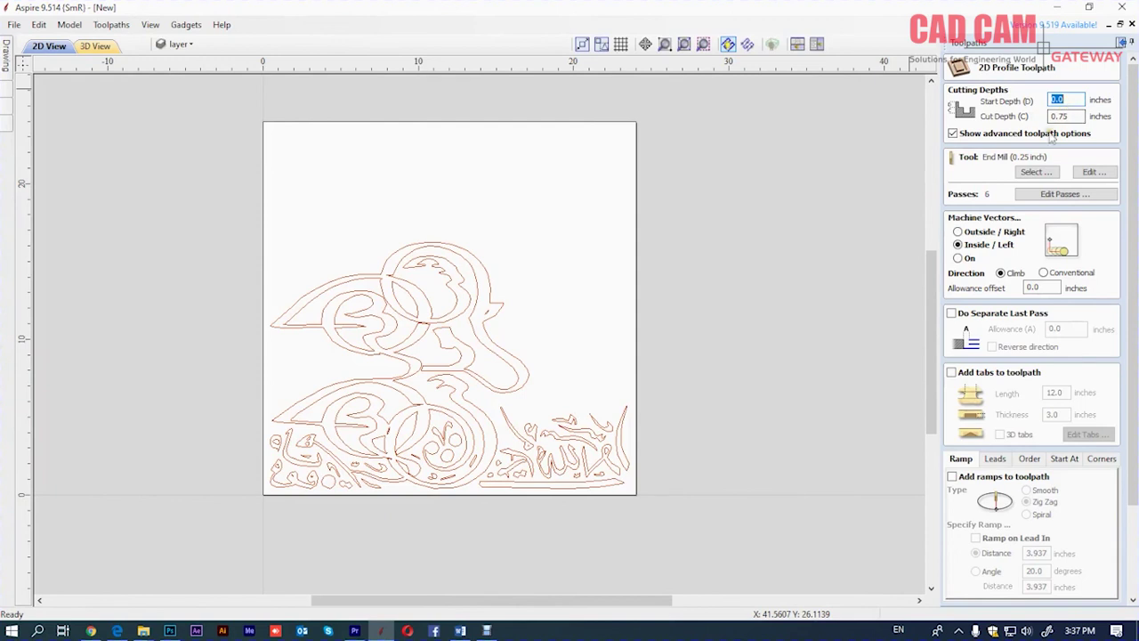
Set the profile to 0.75 inch deep in 2 passes, cutting outside the vectors
{"action": "left_click", "coordinate": [1032, 194]}
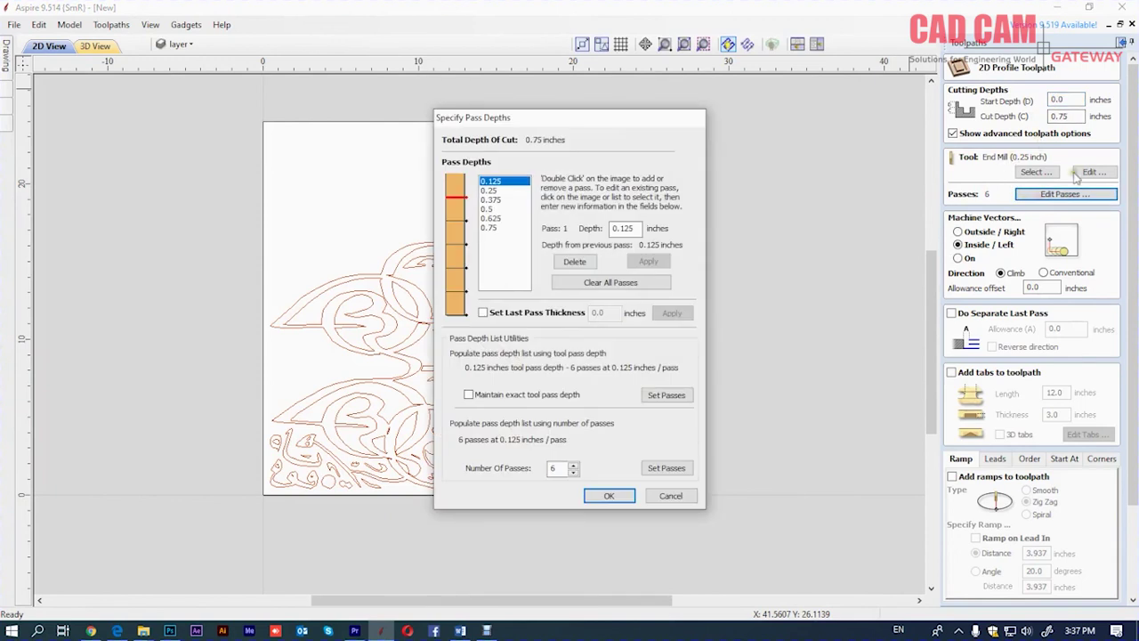
{"action": "left_click", "coordinate": [574, 471]}
{"action": "left_click", "coordinate": [574, 472]}
{"action": "left_click", "coordinate": [574, 471]}
{"action": "left_click", "coordinate": [574, 471]}
{"action": "left_click", "coordinate": [602, 496]}
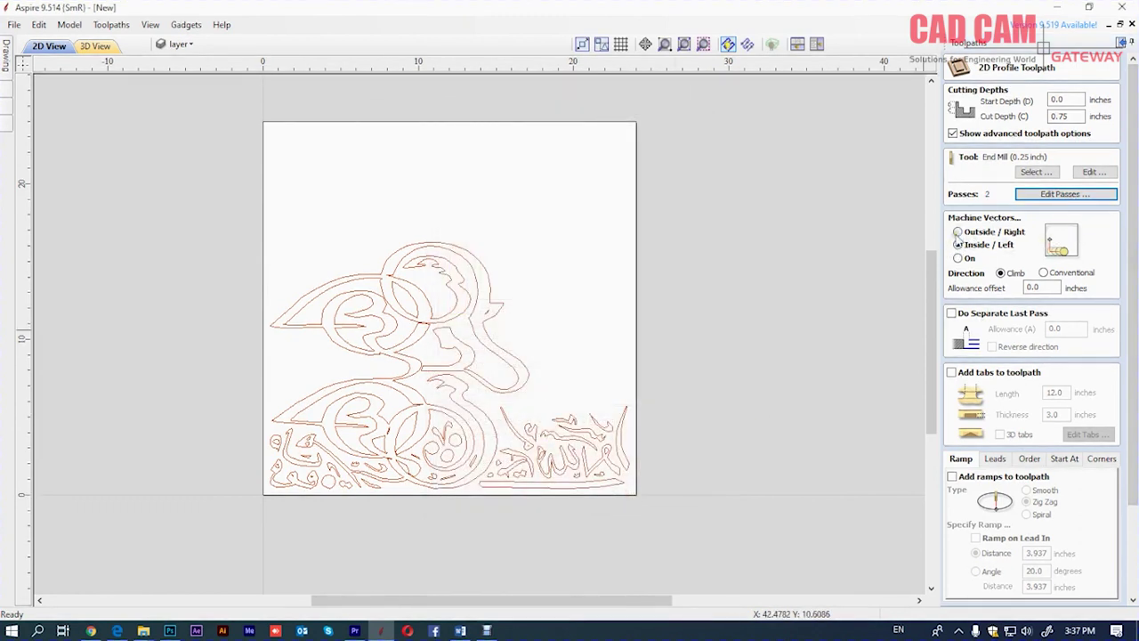
{"action": "left_click", "coordinate": [958, 232]}
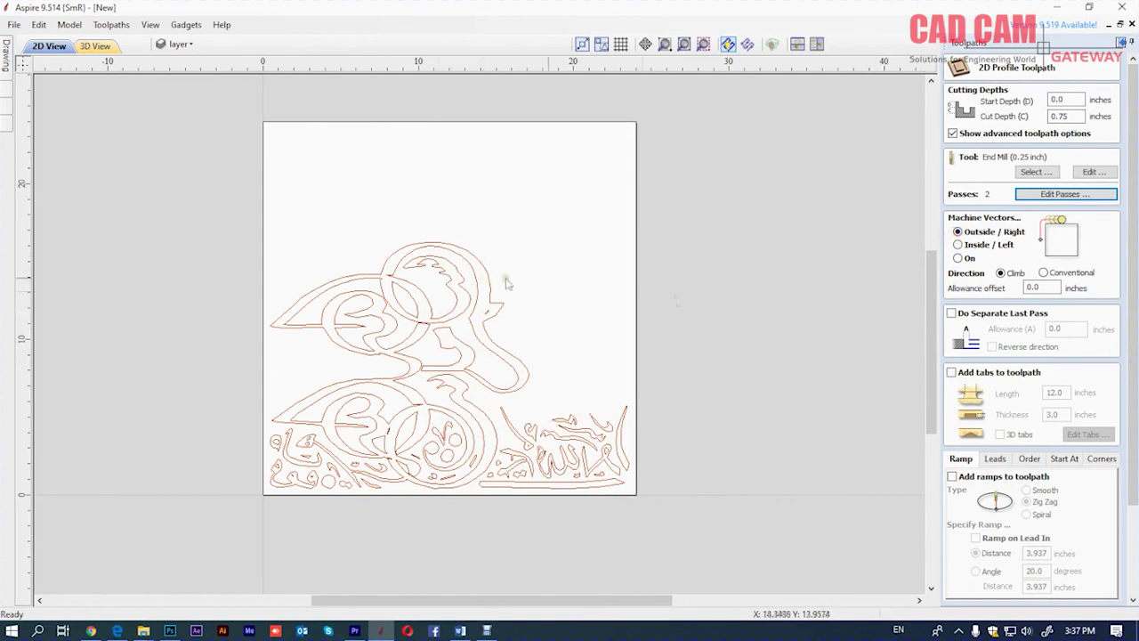
Attempt calculation, dismiss the no-vectors warning, and select all the nested vectors
{"action": "scroll", "coordinate": [1134, 247], "scroll_direction": "down", "scroll_amount": 3}
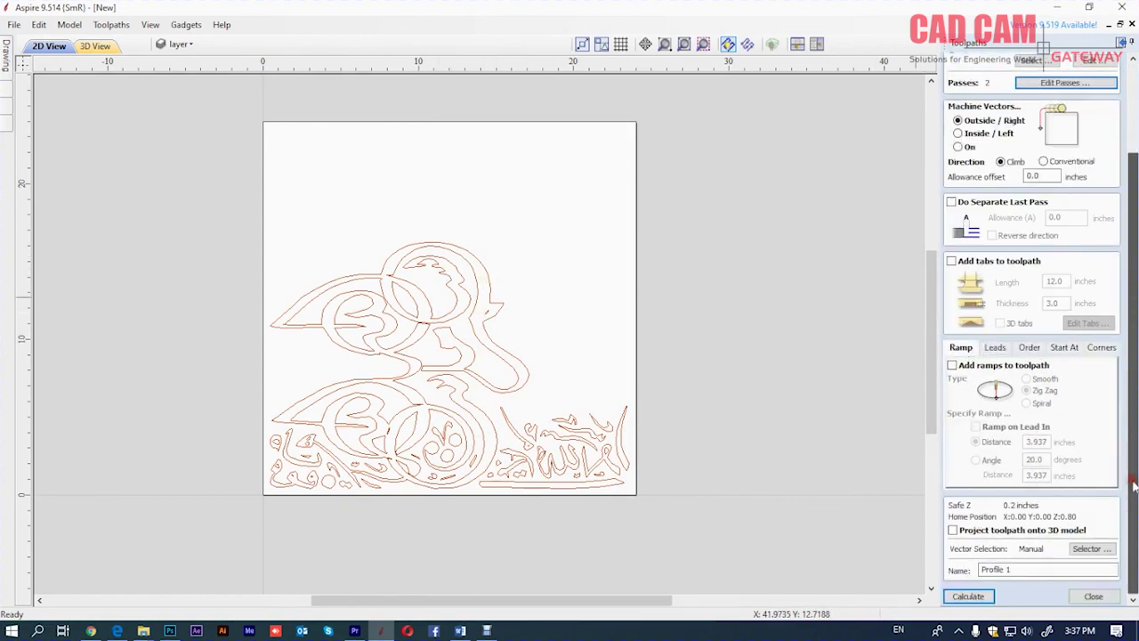
{"action": "left_click", "coordinate": [968, 596]}
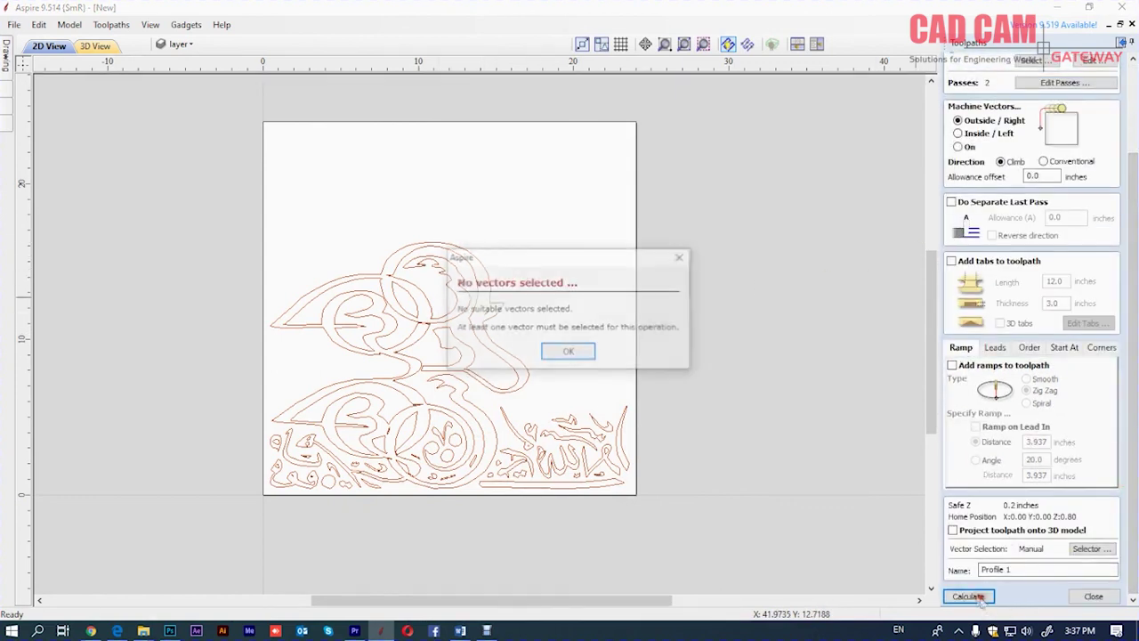
{"action": "left_click", "coordinate": [569, 355]}
{"action": "left_click_drag", "start_coordinate": [160, 242], "coordinate": [717, 541]}
Calculate Profile 1 for the selected vectors and simulate the cut in wood
{"action": "left_click", "coordinate": [986, 602]}
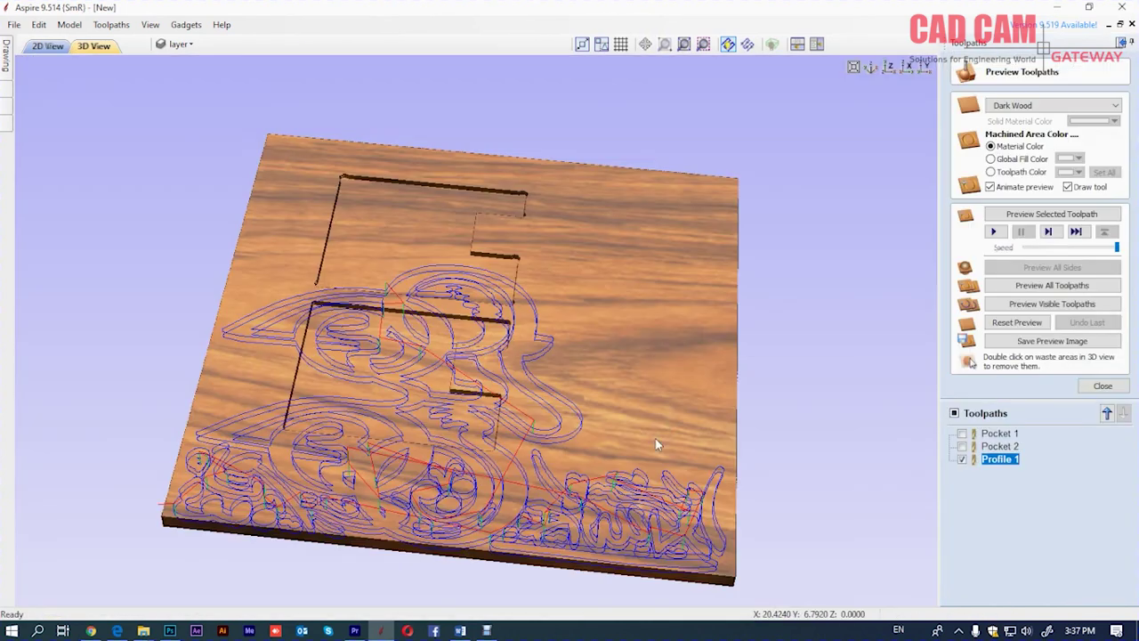
{"action": "left_click", "coordinate": [1033, 324]}
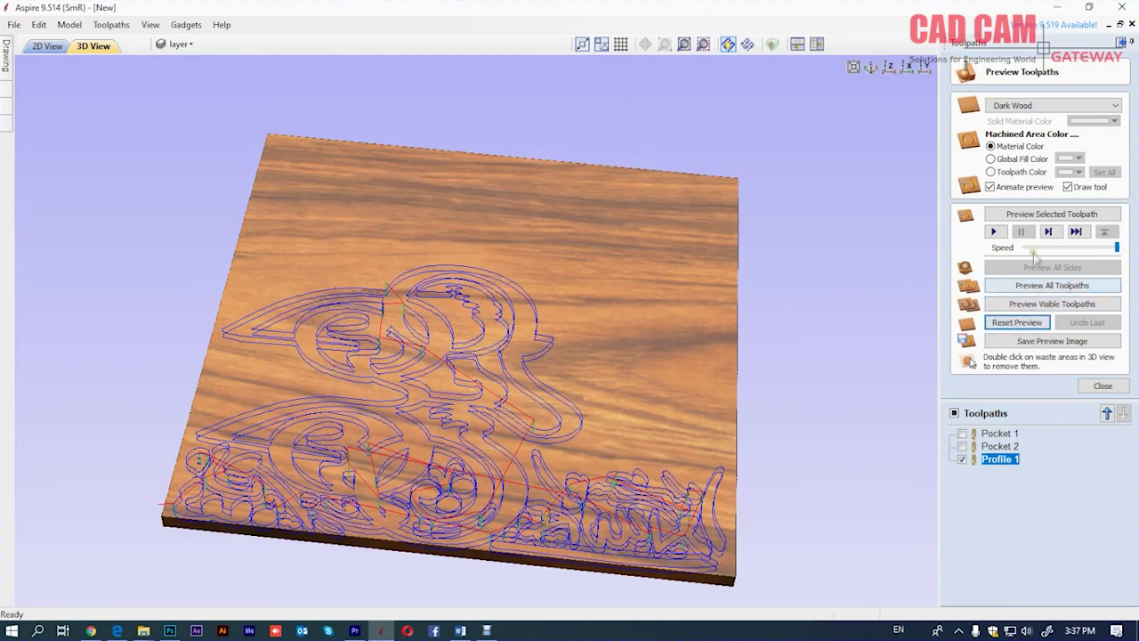
{"action": "left_click", "coordinate": [1036, 213]}
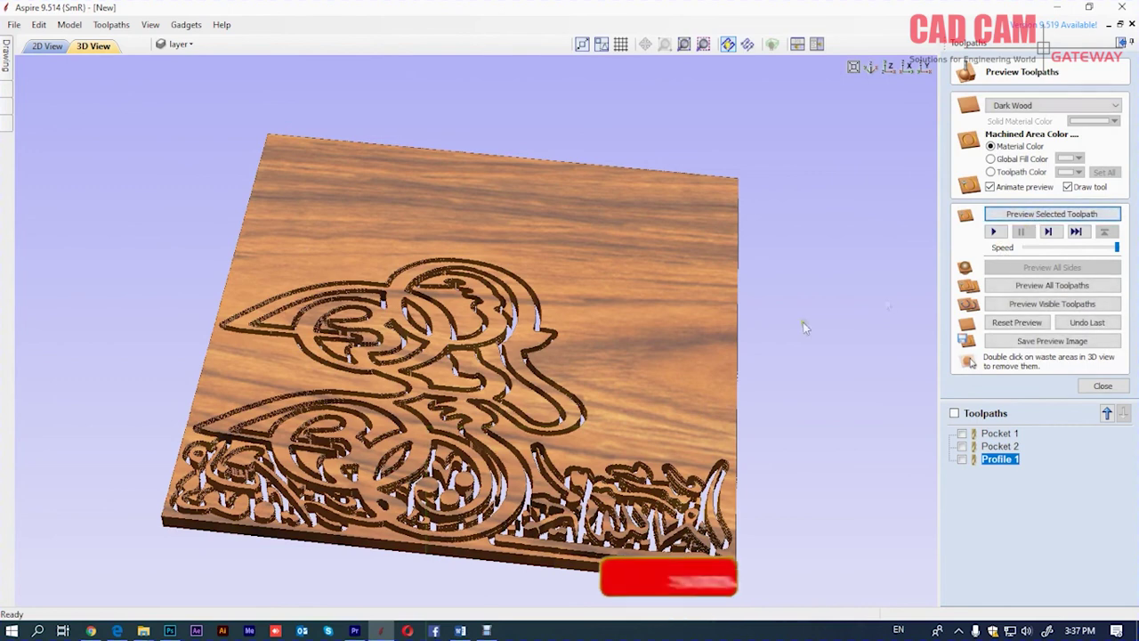
Remove the waste around and inside the calligraphy shapes, orbiting to view the carving
{"action": "double_click", "coordinate": [613, 354]}
{"action": "mouse_move", "coordinate": [612, 356]}
{"action": "left_mouse_down"}
{"action": "mouse_move", "coordinate": [428, 335]}
{"action": "mouse_move", "coordinate": [229, 470]}
{"action": "mouse_move", "coordinate": [173, 339]}
{"action": "mouse_move", "coordinate": [733, 387]}
{"action": "mouse_move", "coordinate": [659, 311]}
{"action": "left_mouse_up"}
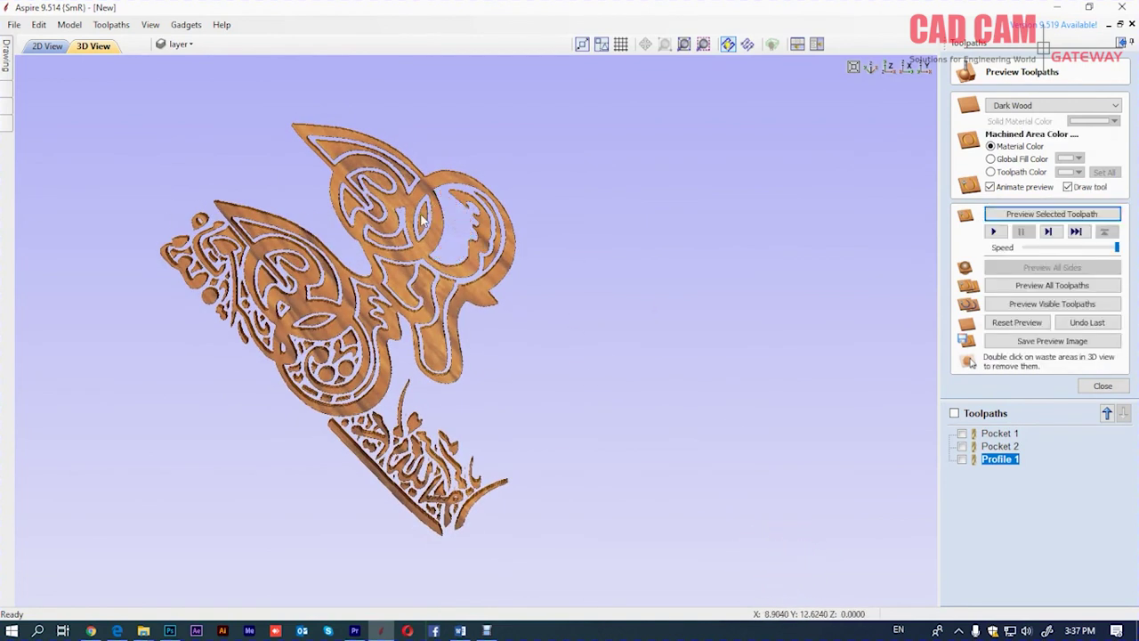
{"action": "double_click", "coordinate": [463, 203]}
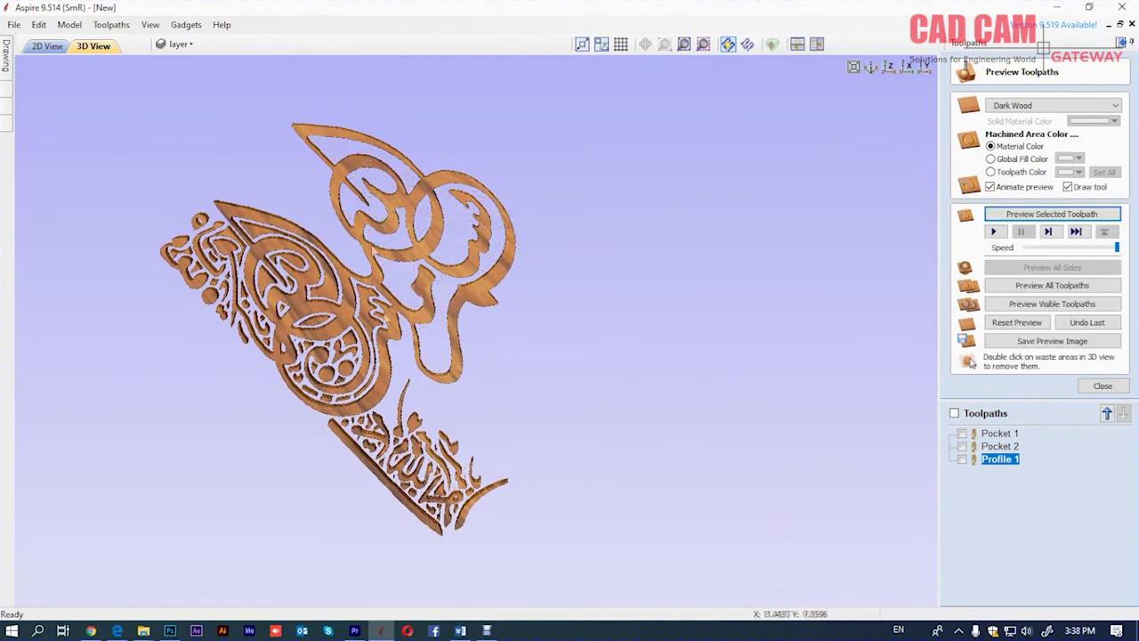
{"action": "double_click", "coordinate": [331, 285]}
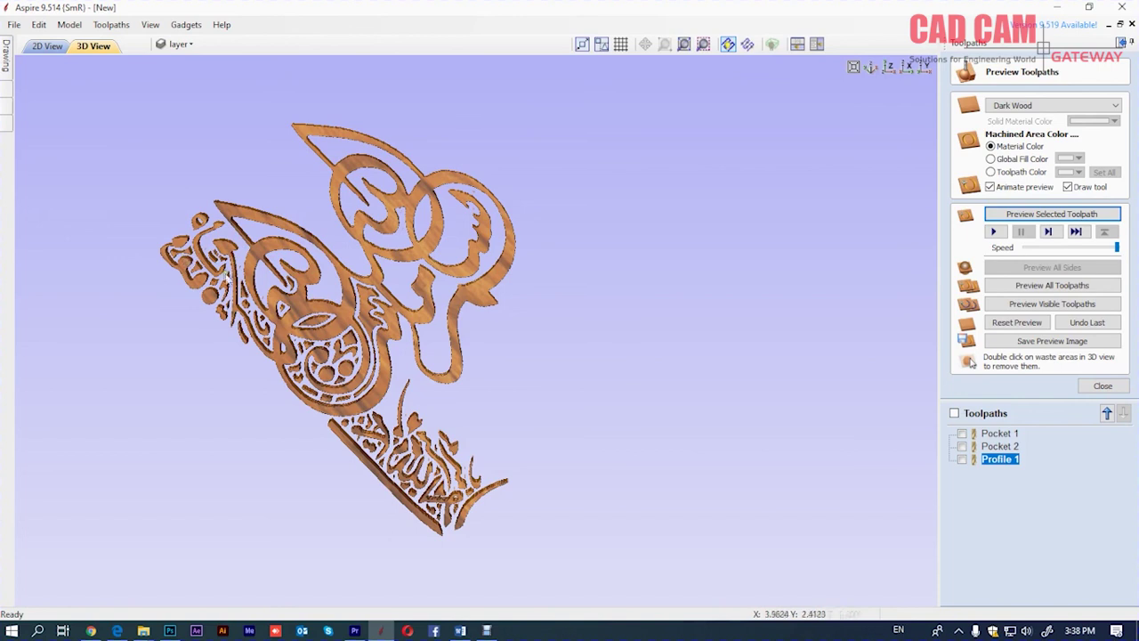
{"action": "double_click", "coordinate": [405, 449]}
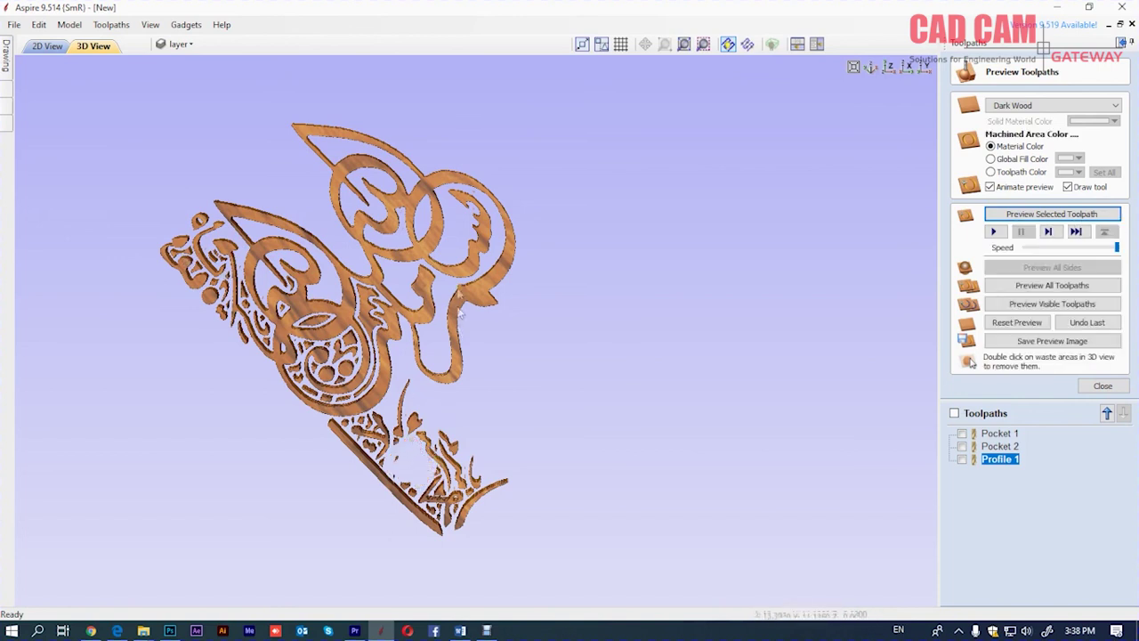
{"action": "mouse_move", "coordinate": [534, 287]}
{"action": "left_mouse_down"}
{"action": "mouse_move", "coordinate": [448, 366]}
{"action": "mouse_move", "coordinate": [574, 354]}
{"action": "mouse_move", "coordinate": [590, 328]}
{"action": "mouse_move", "coordinate": [591, 418]}
{"action": "left_mouse_up"}
{"action": "mouse_move", "coordinate": [443, 396]}
{"action": "left_mouse_down"}
{"action": "mouse_move", "coordinate": [241, 326]}
{"action": "mouse_move", "coordinate": [751, 247]}
{"action": "mouse_move", "coordinate": [694, 257]}
{"action": "left_mouse_up"}
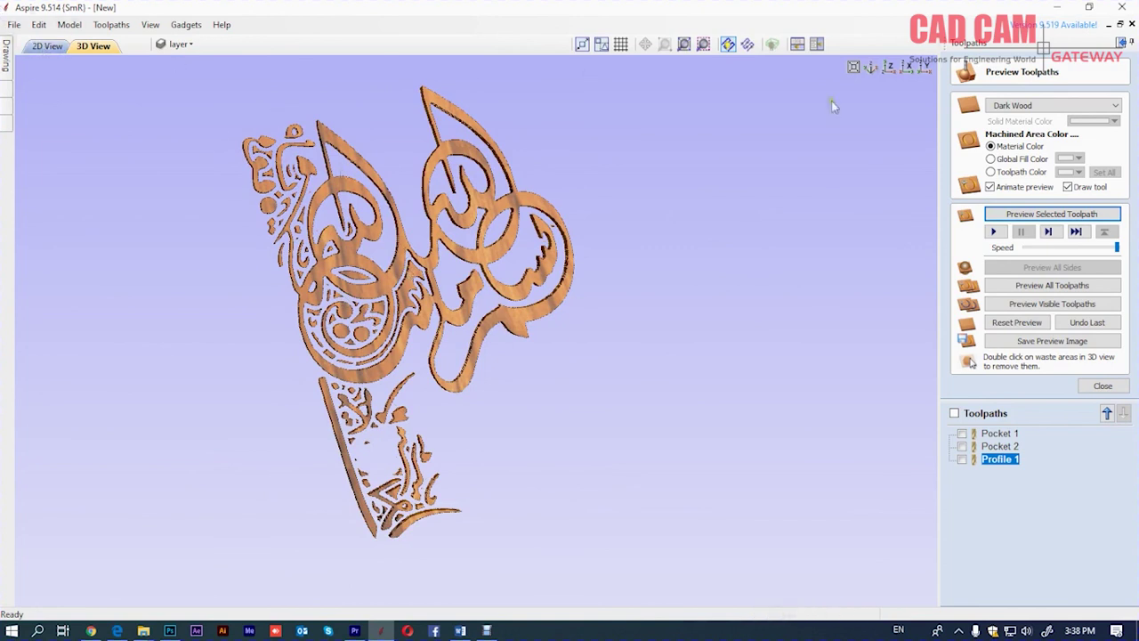
Close the toolpath preview and return to the flat 2D vector view
{"action": "left_click", "coordinate": [1103, 385]}
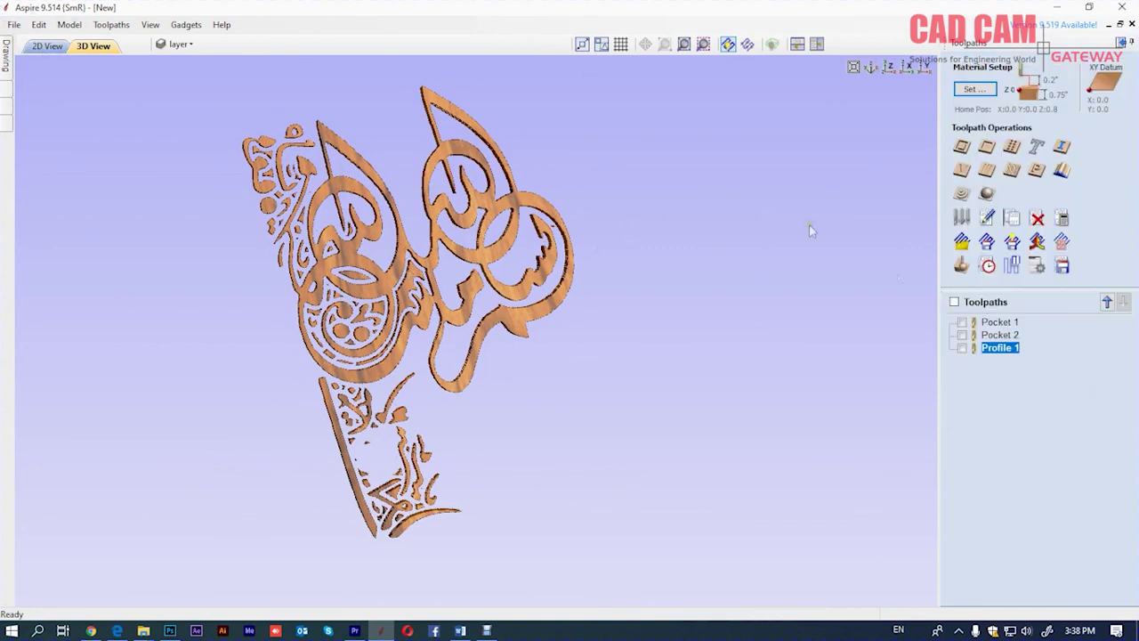
{"action": "left_click", "coordinate": [1121, 42]}
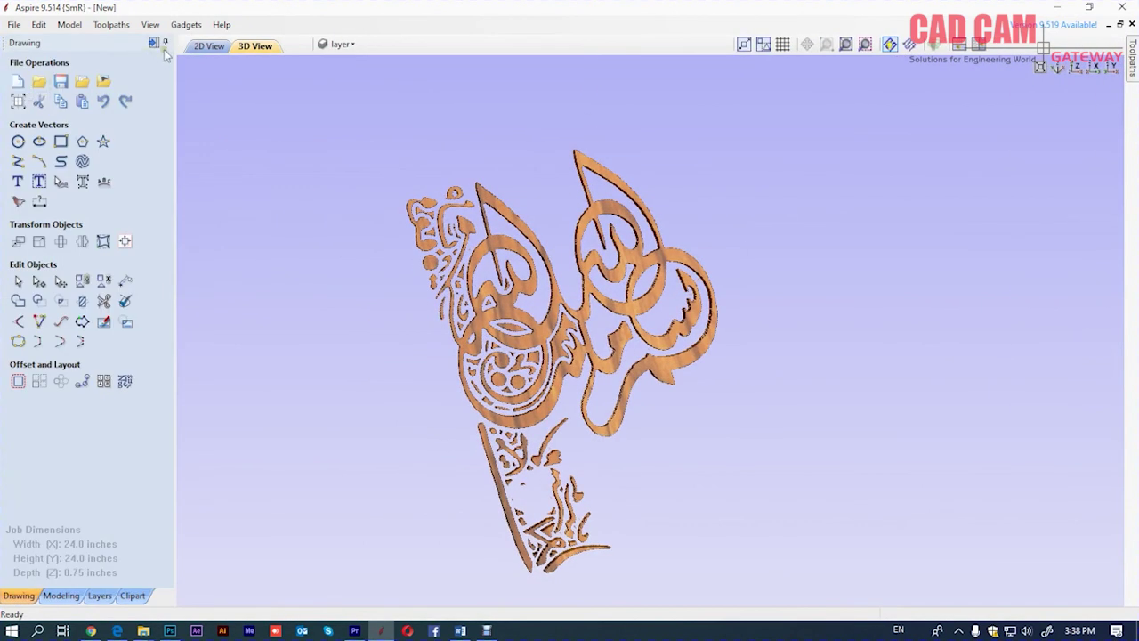
{"action": "left_click", "coordinate": [210, 46]}
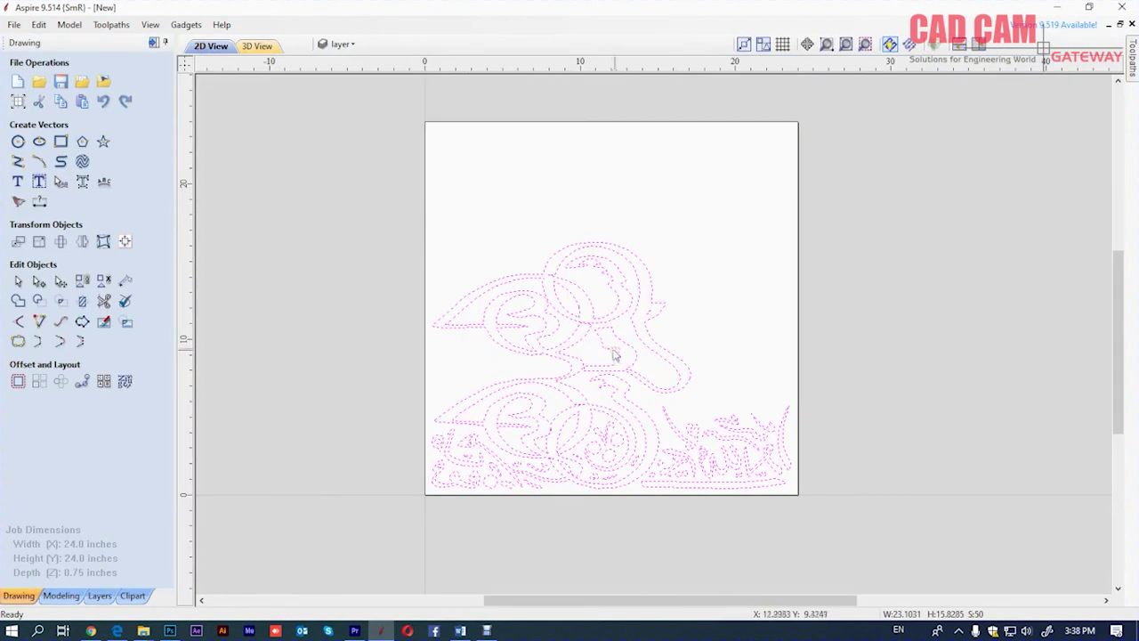